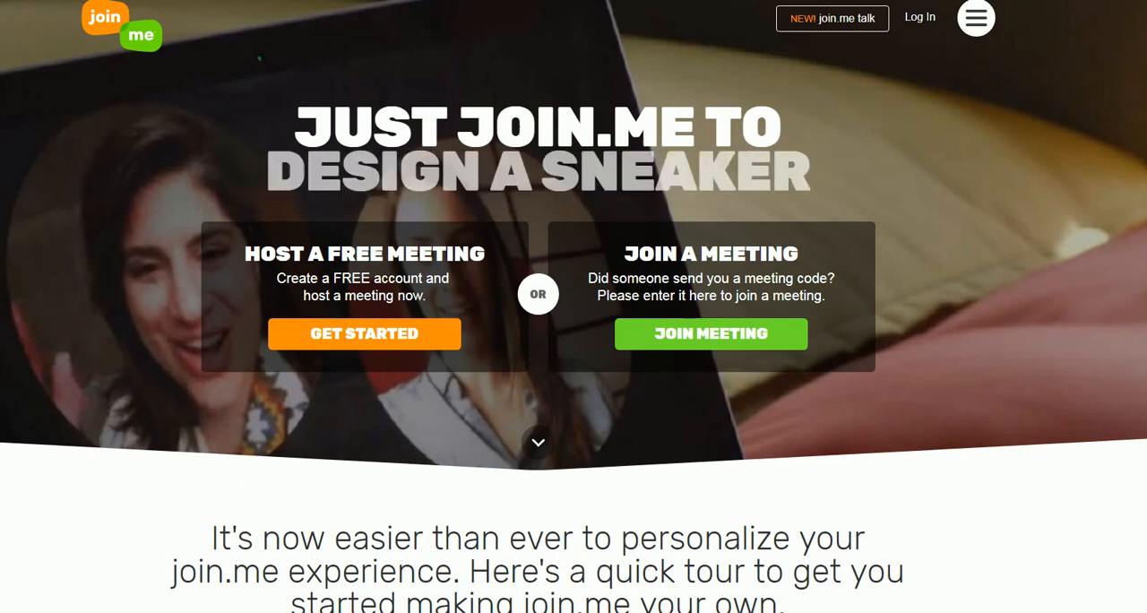
- Switch to Outlook and look through the most recent messages in the 2018 Retire Up folder for the RetireUp Pro correspondence
{"action": "mouse_move", "coordinate": [242, 612]}
{"action": "left_click", "coordinate": [174, 589]}
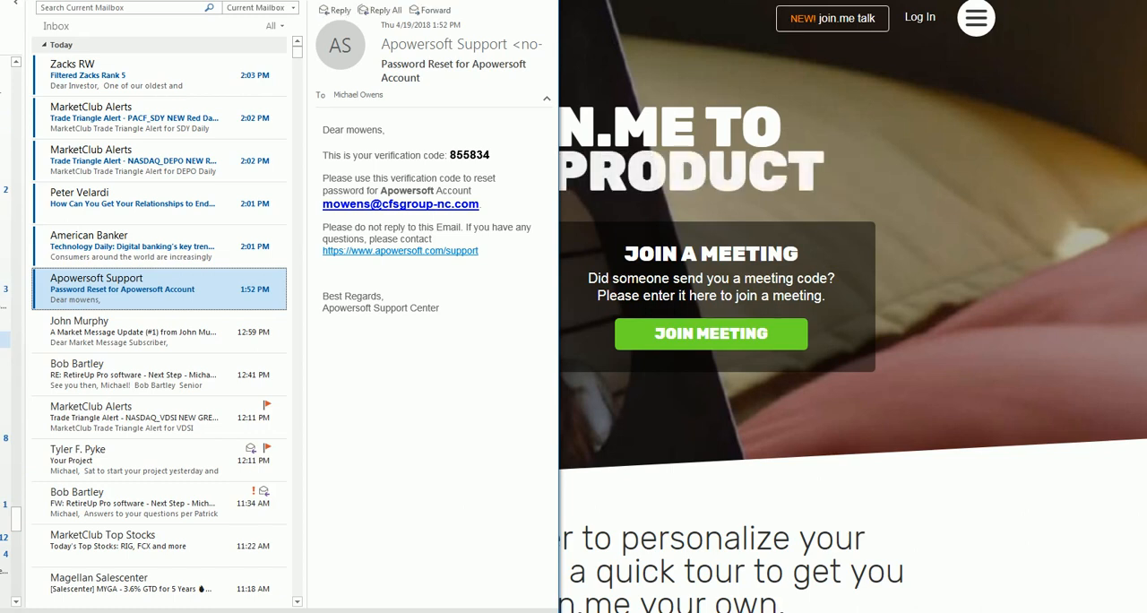
{"action": "left_click", "coordinate": [4, 340]}
{"action": "left_click_drag", "start_coordinate": [299, 218], "coordinate": [305, 45]}
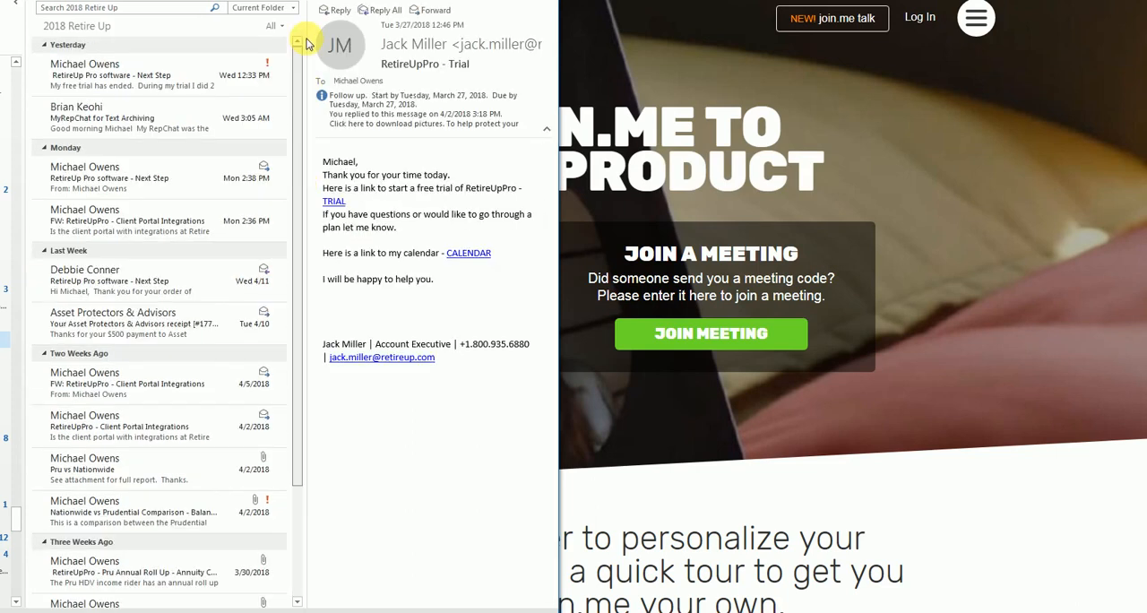
{"action": "left_click", "coordinate": [176, 74]}
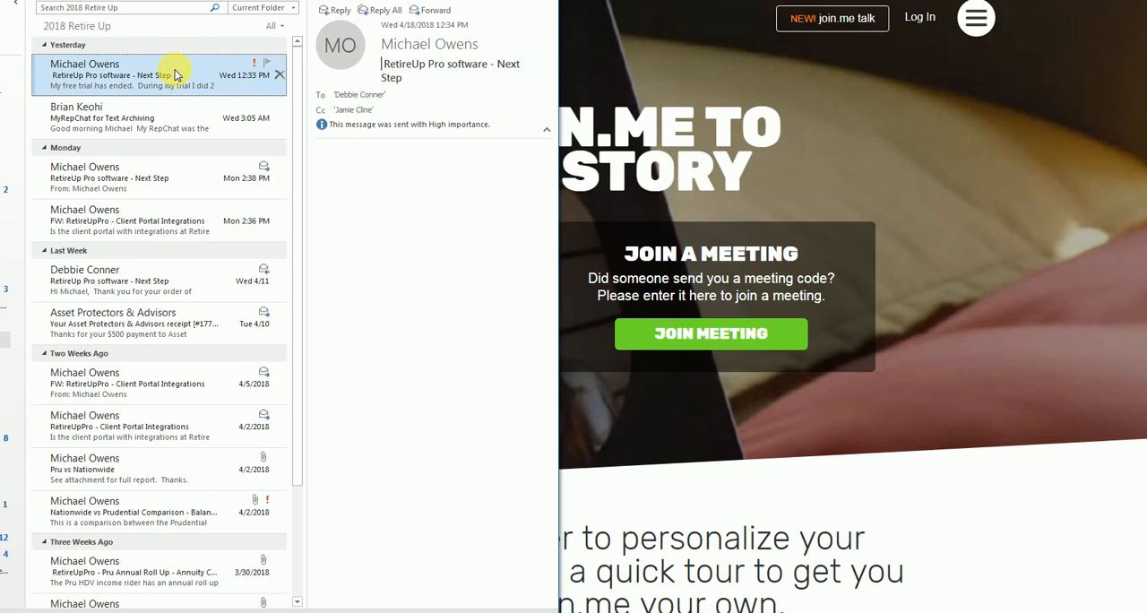
{"action": "left_click", "coordinate": [164, 125]}
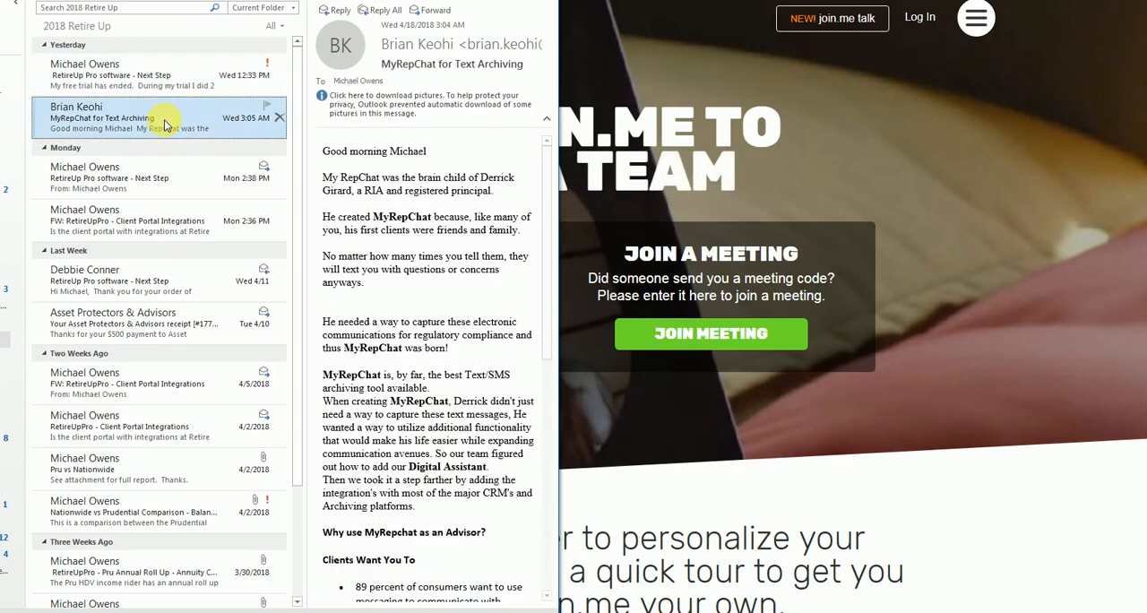
{"action": "left_click", "coordinate": [168, 179]}
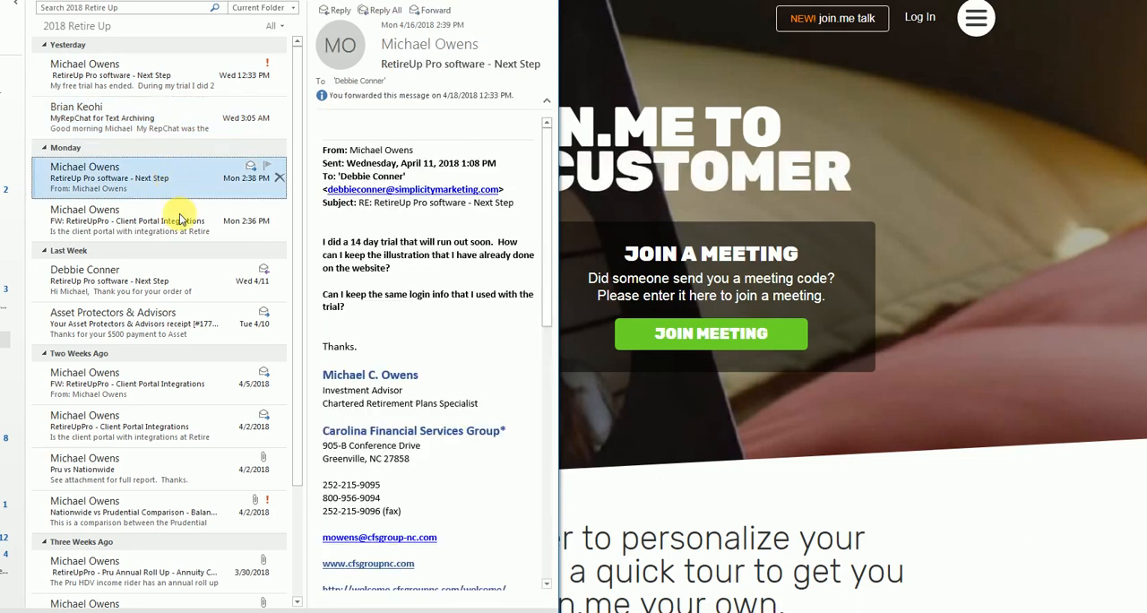
{"action": "left_click", "coordinate": [173, 217]}
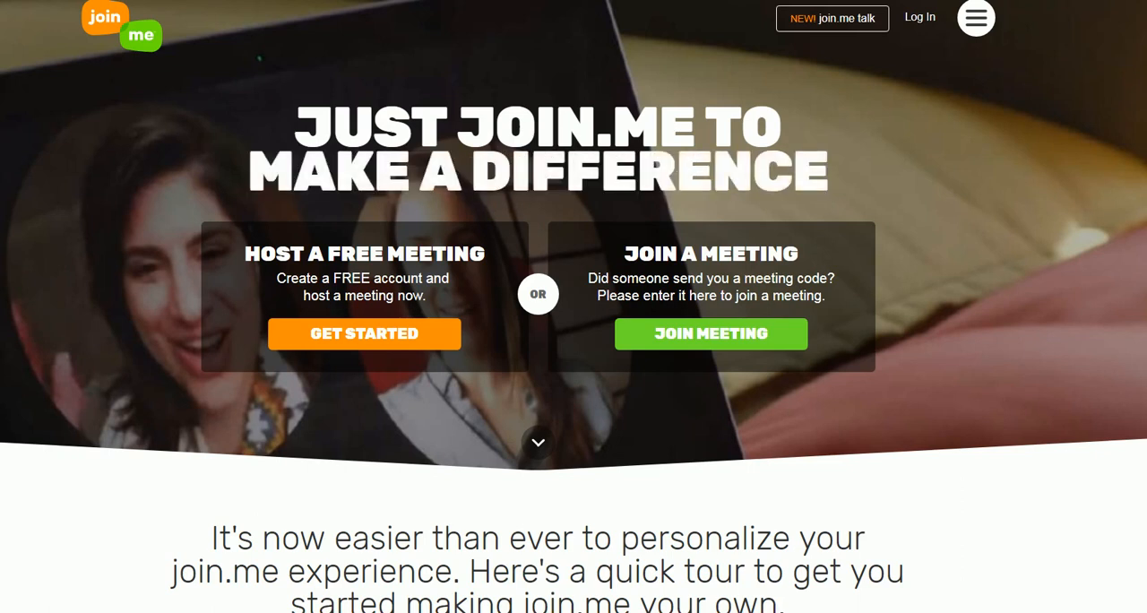
{"action": "type", "text": "/b"}
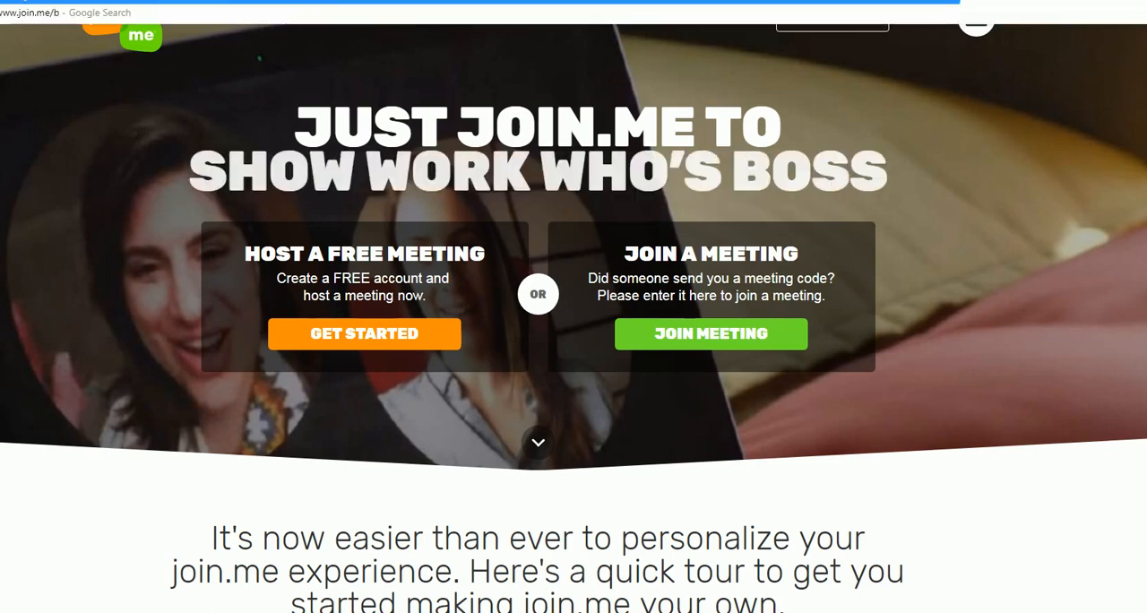
{"action": "type", "text": "artley"}
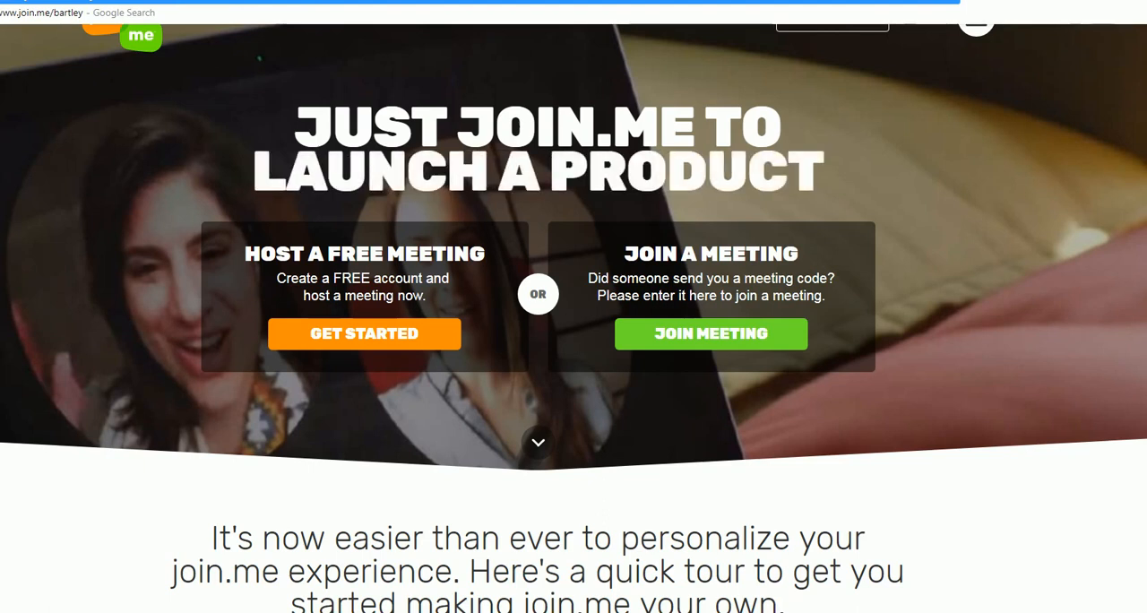
{"action": "type", "text": "r"}
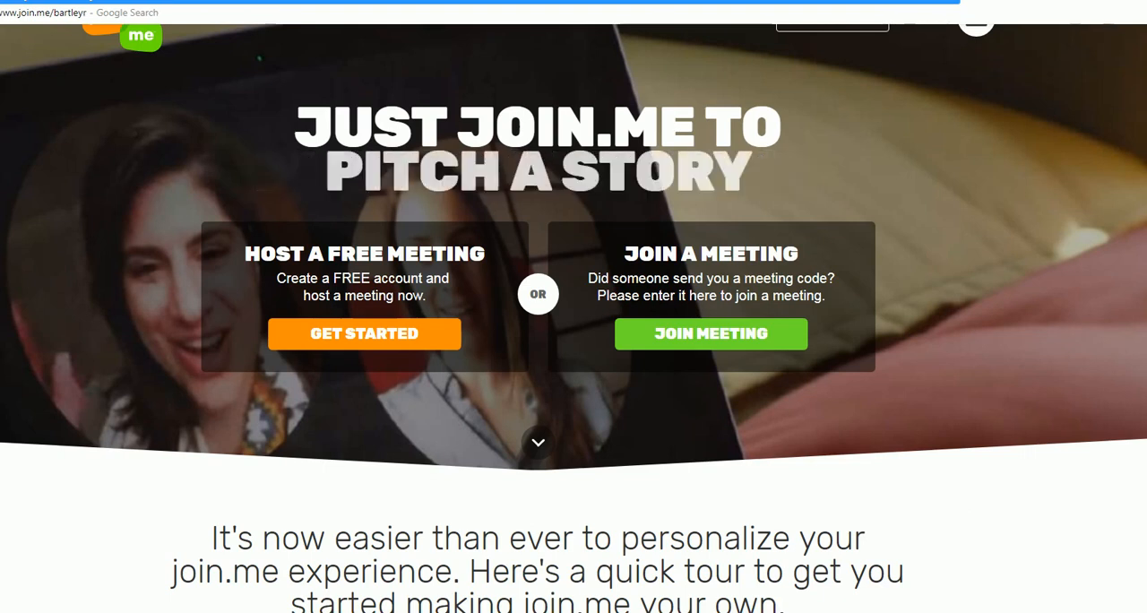
{"action": "type", "text": "c"}
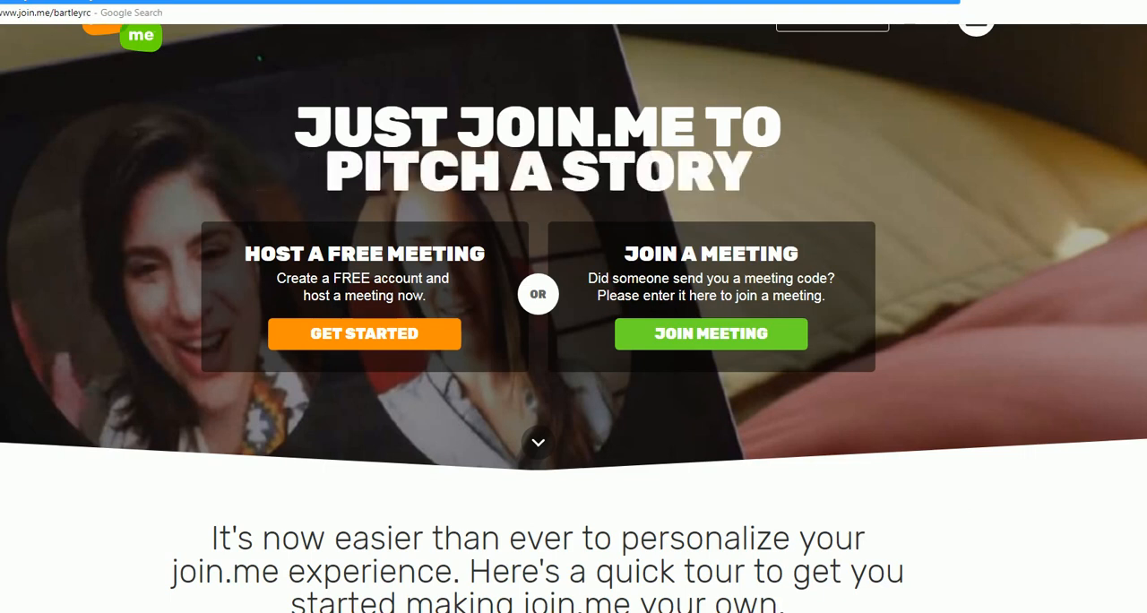
{"action": "key", "text": "Return"}
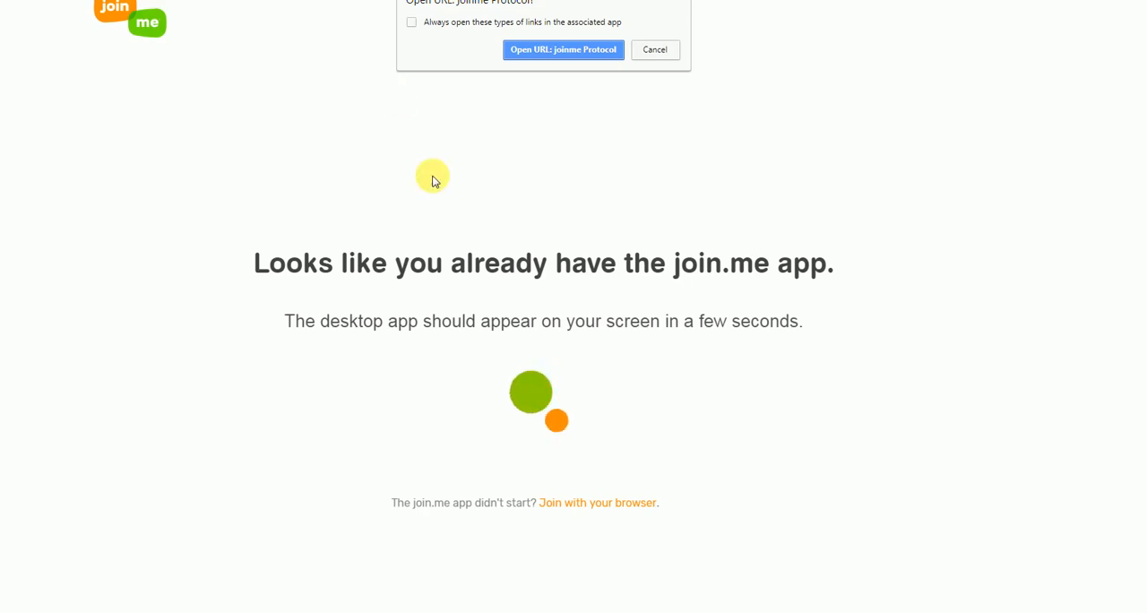
- Allow the joinme Protocol link, choose joining with the browser instead, and join the meeting with the attendee's first name
{"action": "left_click", "coordinate": [566, 49]}
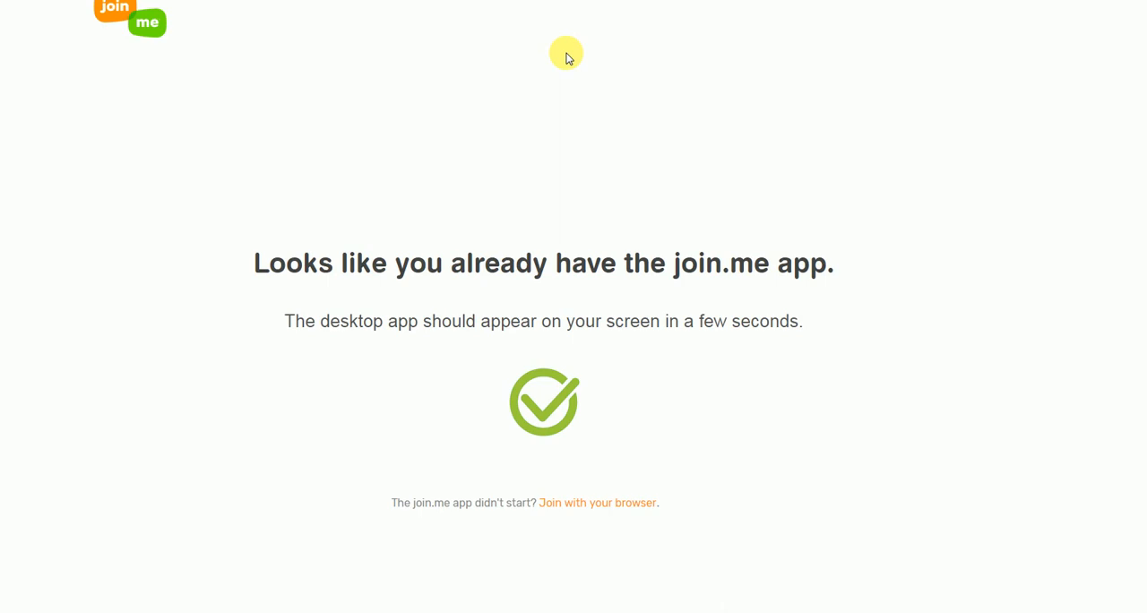
{"action": "left_click", "coordinate": [607, 504]}
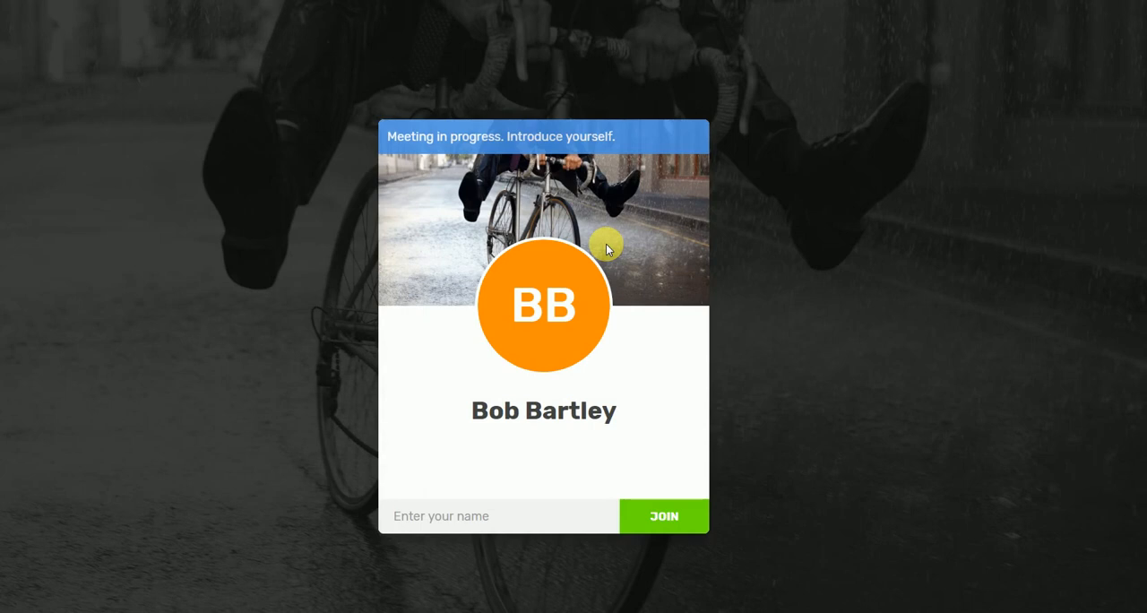
{"action": "type", "text": "Michael"}
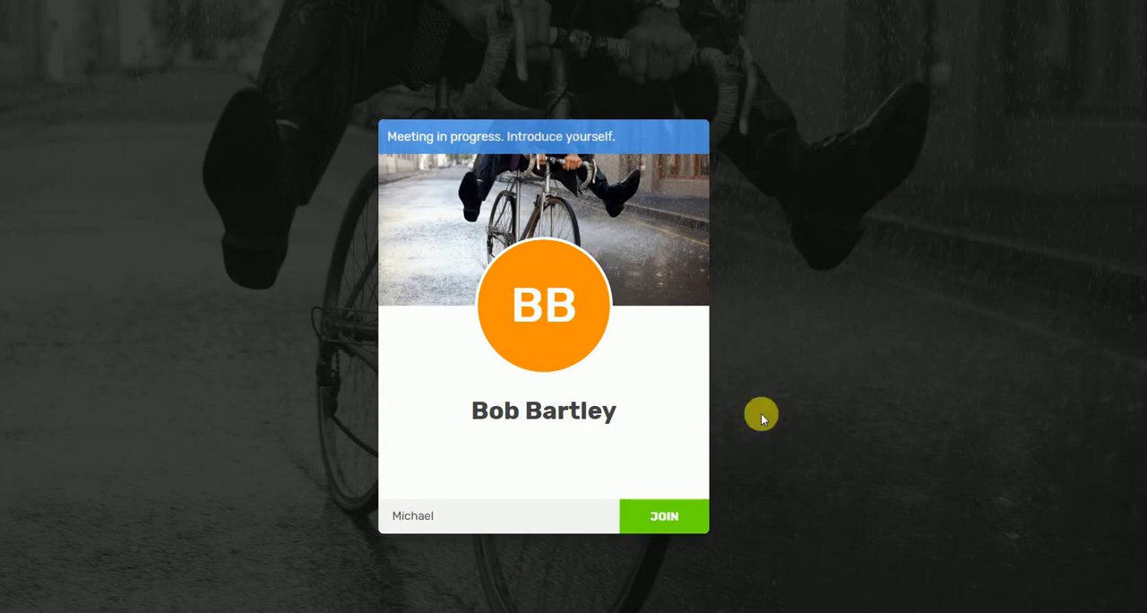
{"action": "left_click", "coordinate": [678, 519]}
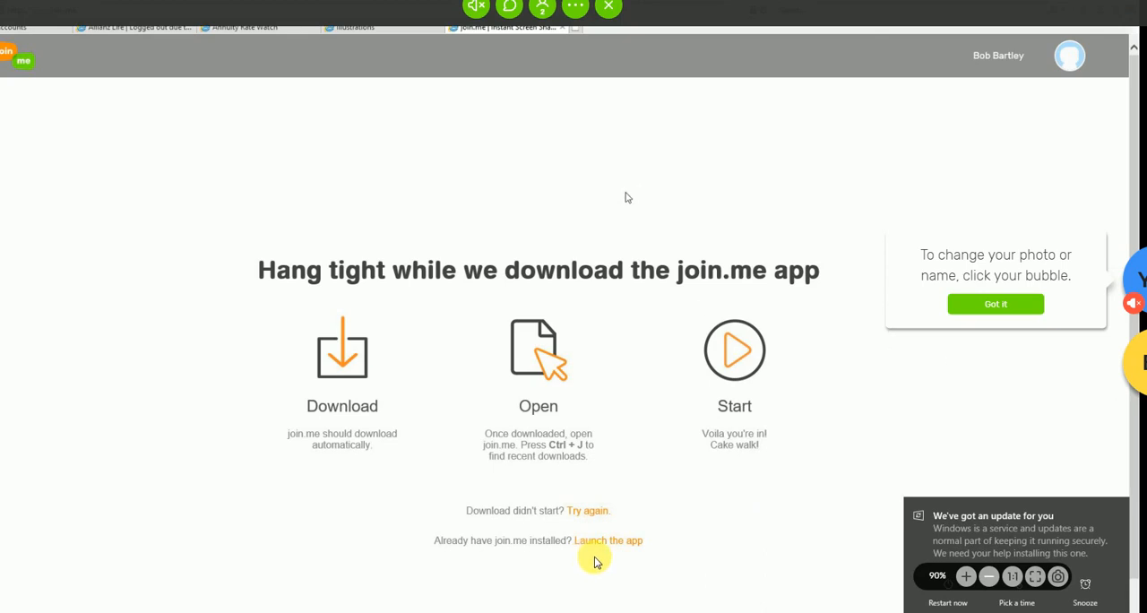
- Open a new browser tab for the RetireUp login page on the shared screen and allow the joinme Protocol link
{"action": "left_click", "coordinate": [576, 28]}
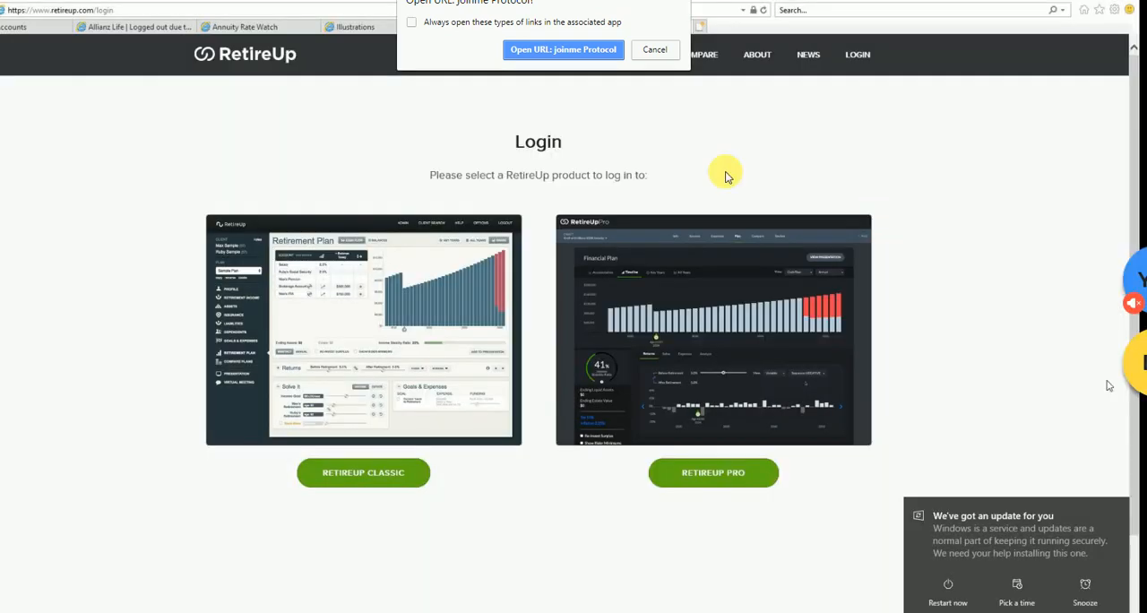
{"action": "left_click", "coordinate": [594, 51]}
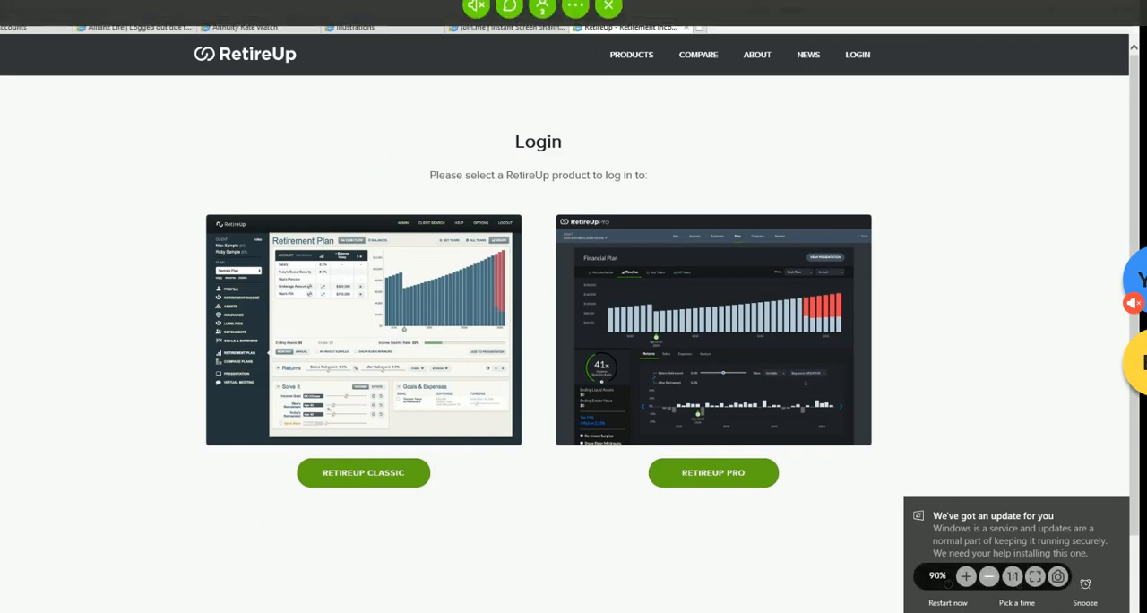
- Switch to Outlook, open the RetireUp Password Reset Instructions email in the inbox, and follow its password reset link
{"action": "mouse_move", "coordinate": [242, 611]}
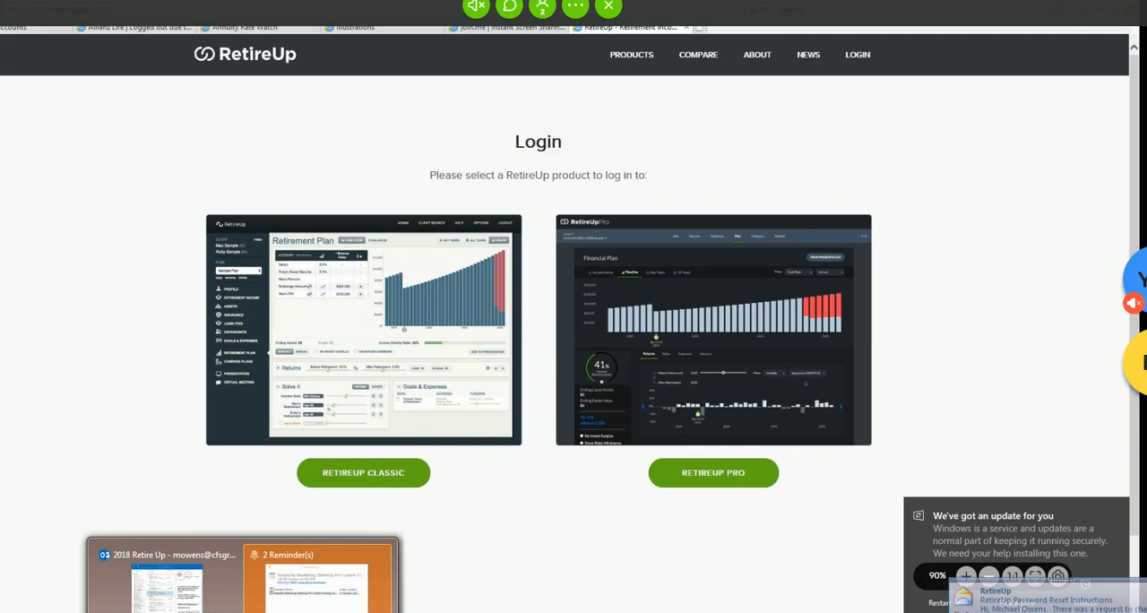
{"action": "left_click", "coordinate": [165, 597]}
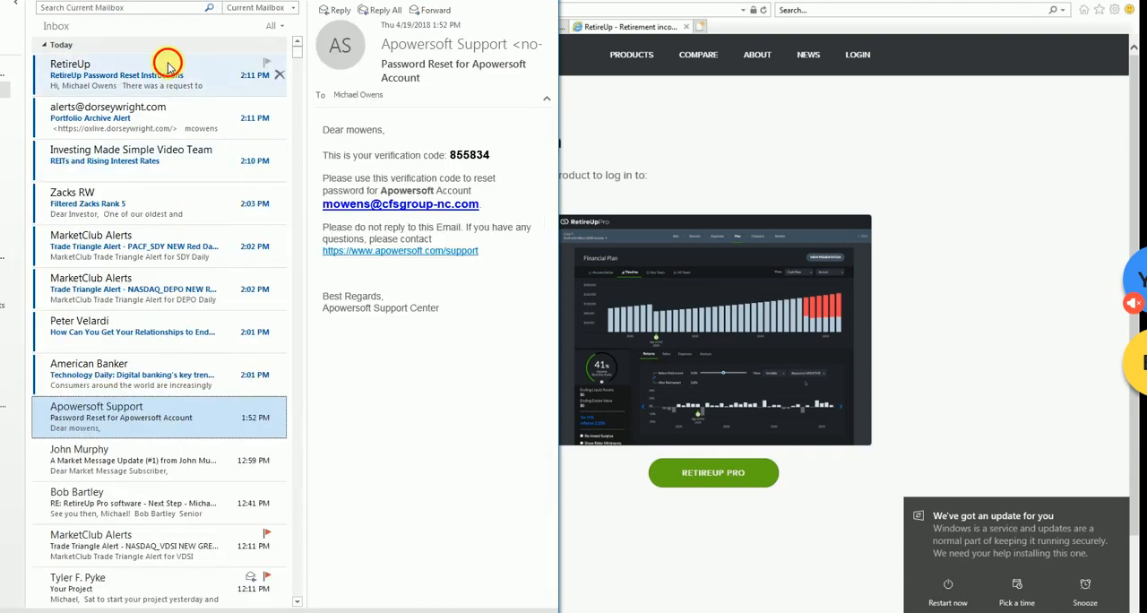
{"action": "left_click", "coordinate": [166, 66]}
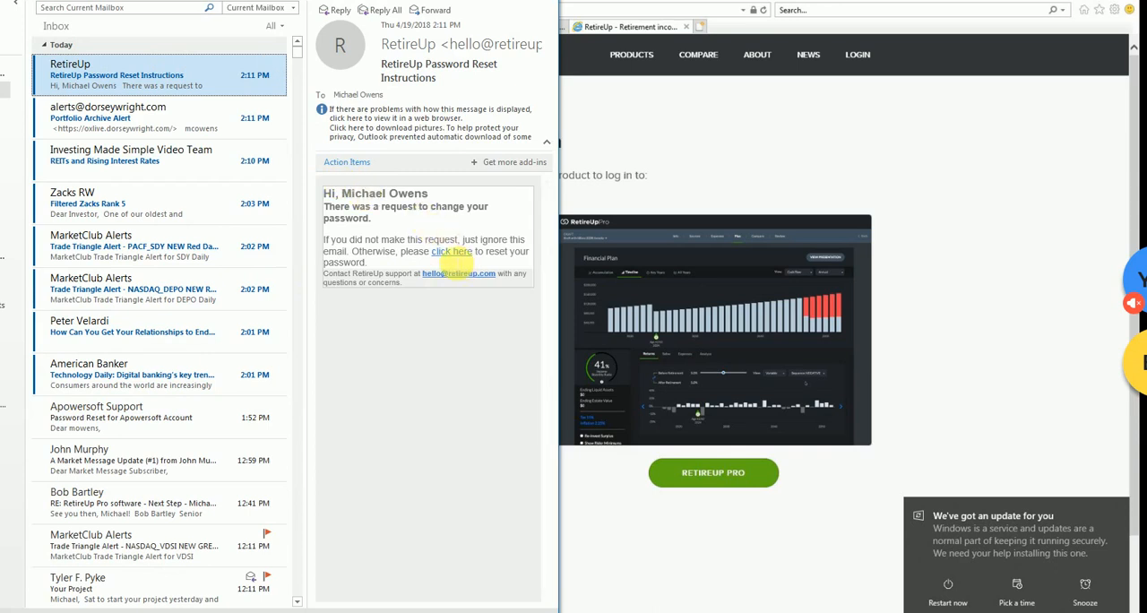
{"action": "left_click", "coordinate": [453, 254]}
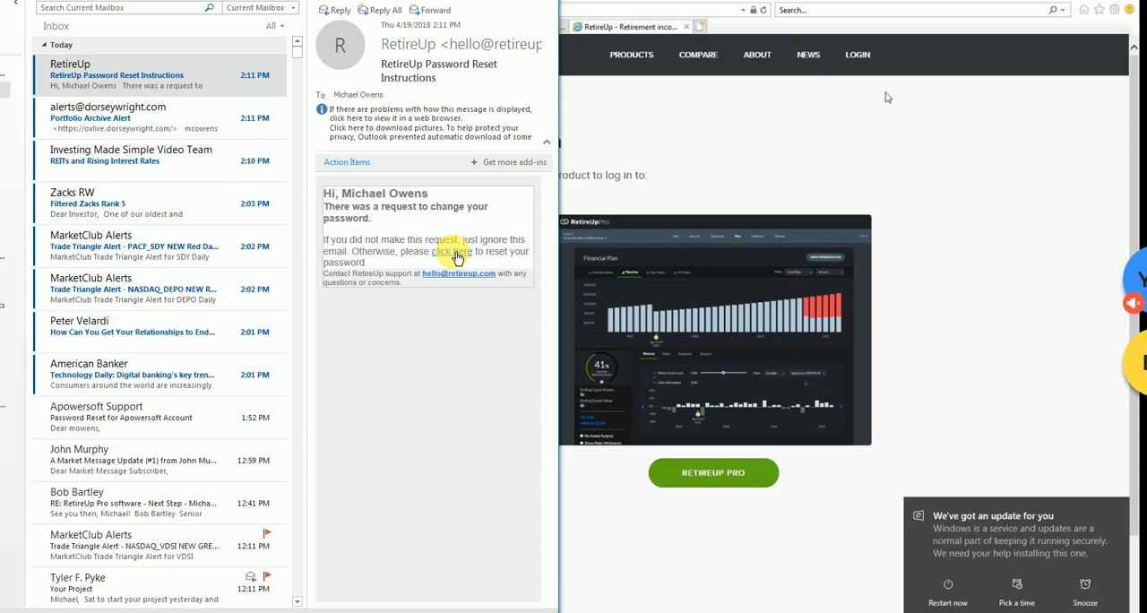
{"action": "left_click", "coordinate": [861, 57]}
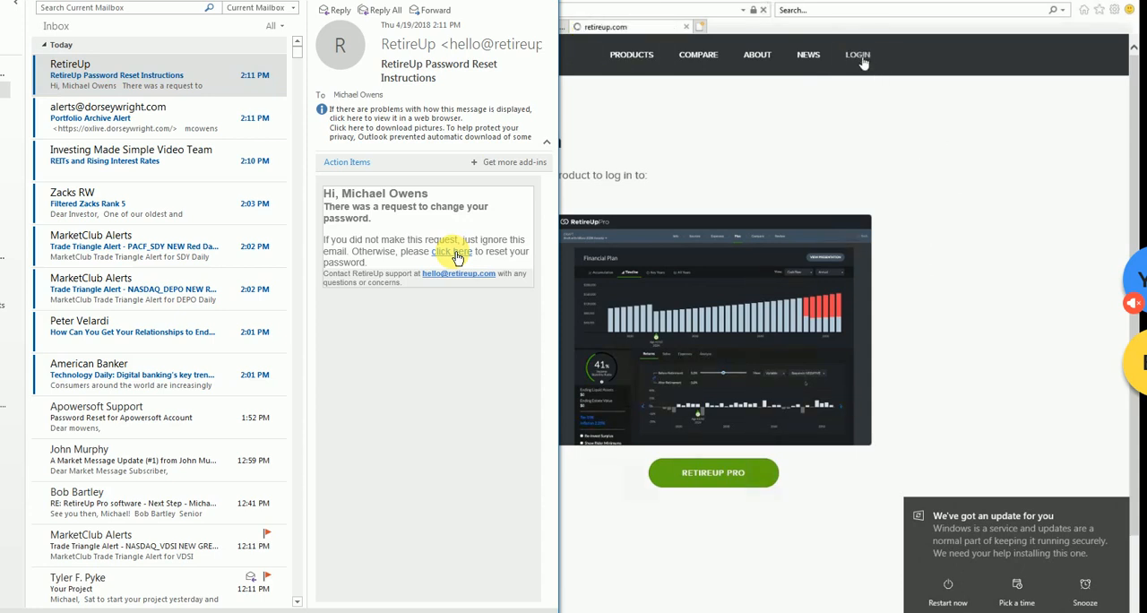
{"action": "left_click", "coordinate": [453, 253]}
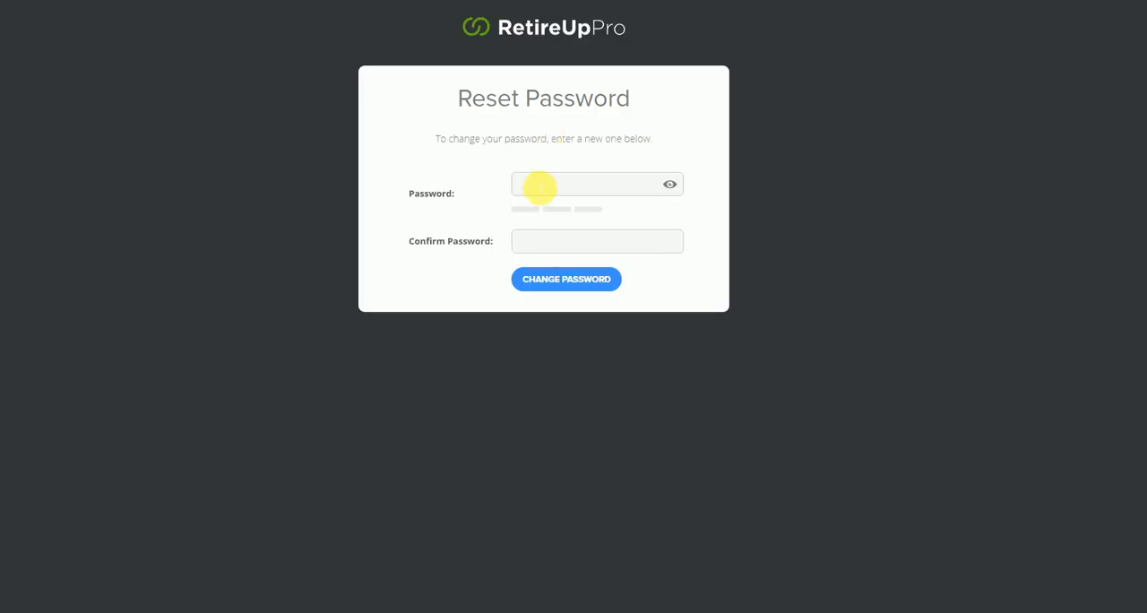
- Enter and confirm a new RetireUp Pro account password, submit the change, and decline updating the password saved in the browser
{"action": "left_click", "coordinate": [540, 187]}
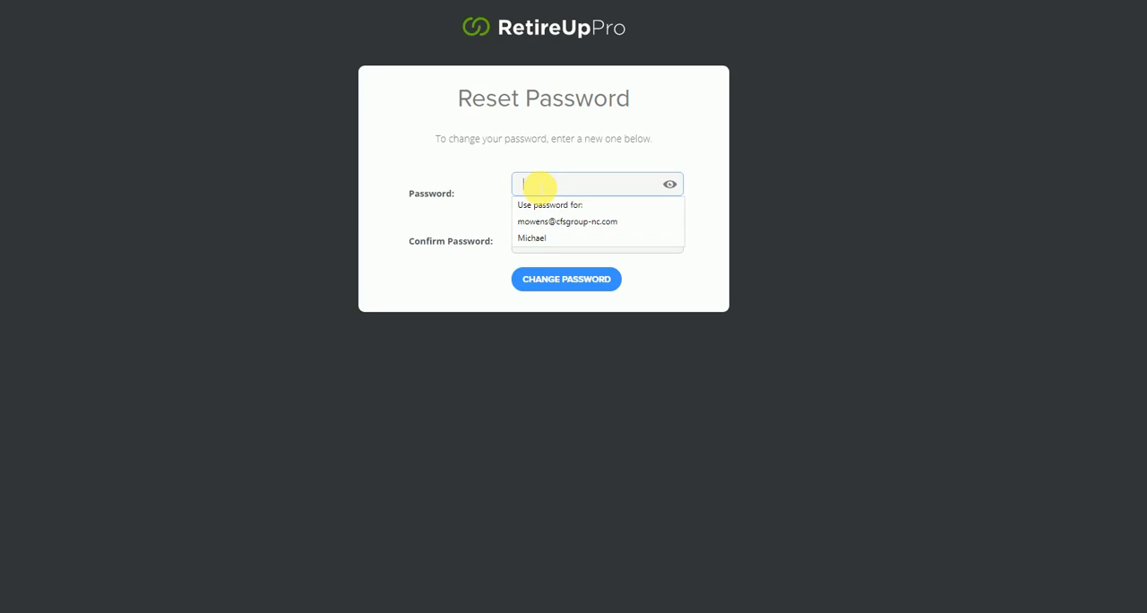
{"action": "type", "text": "abc"}
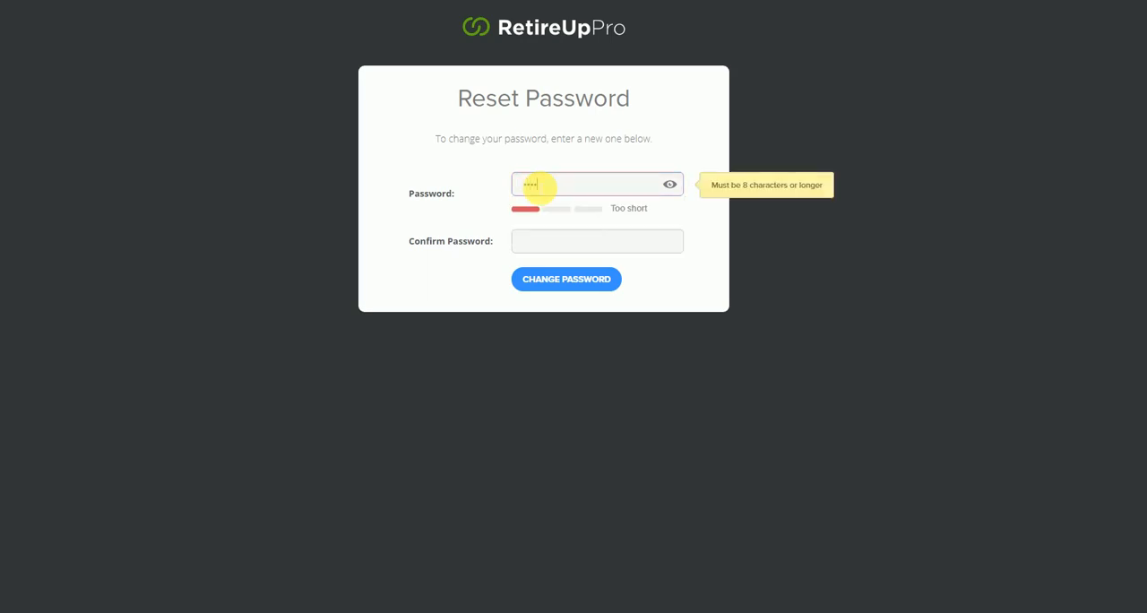
{"action": "type", "text": "•••••"}
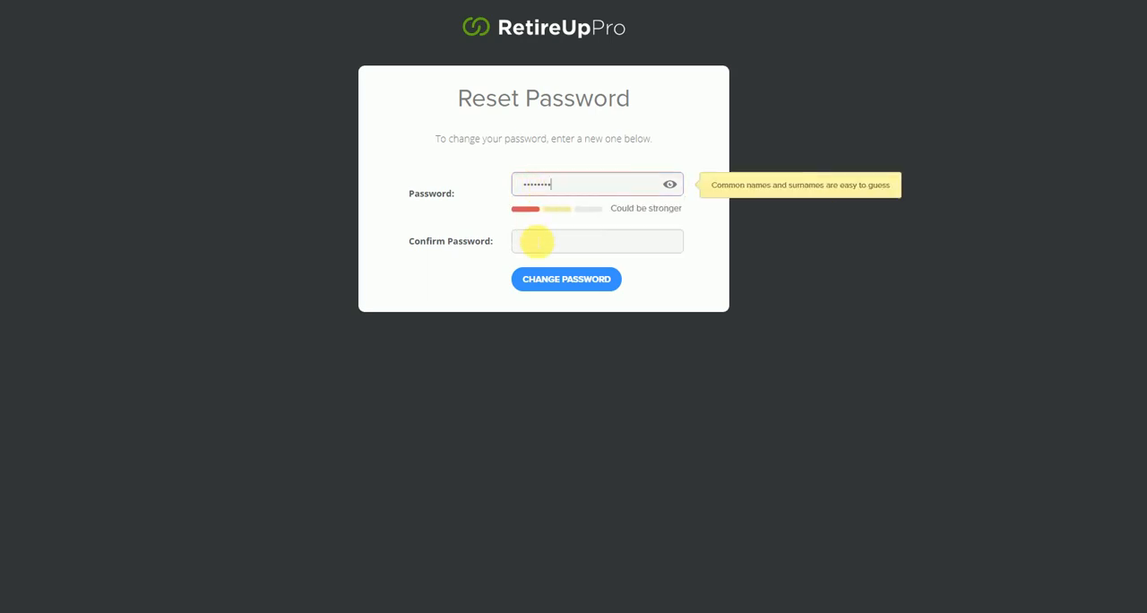
{"action": "left_click", "coordinate": [548, 244]}
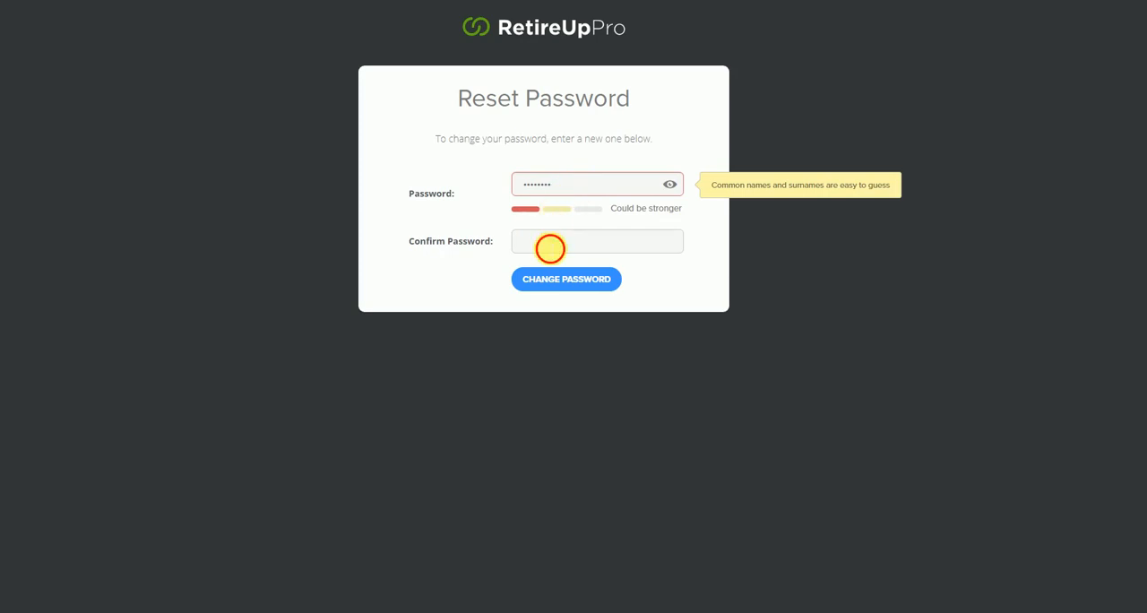
{"action": "type", "text": "••••••"}
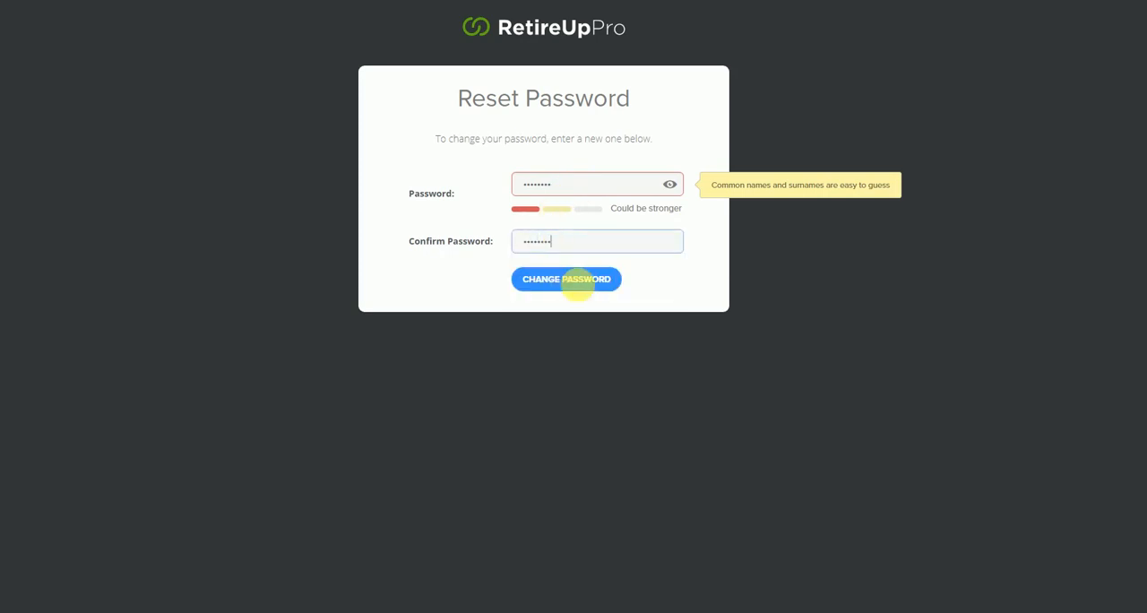
{"action": "left_click", "coordinate": [580, 283]}
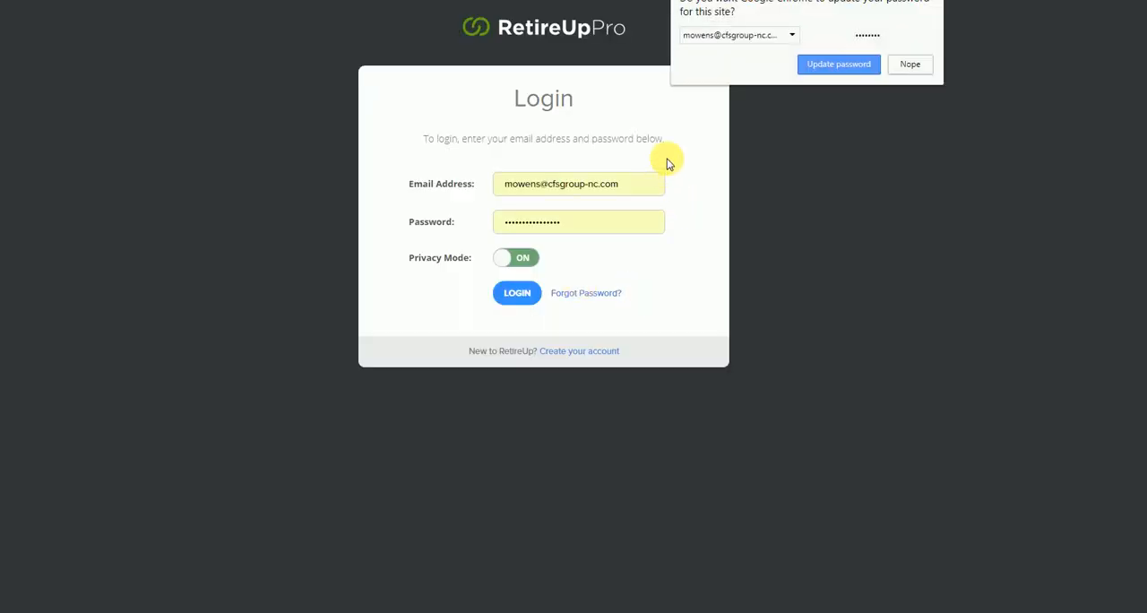
{"action": "left_click", "coordinate": [910, 63]}
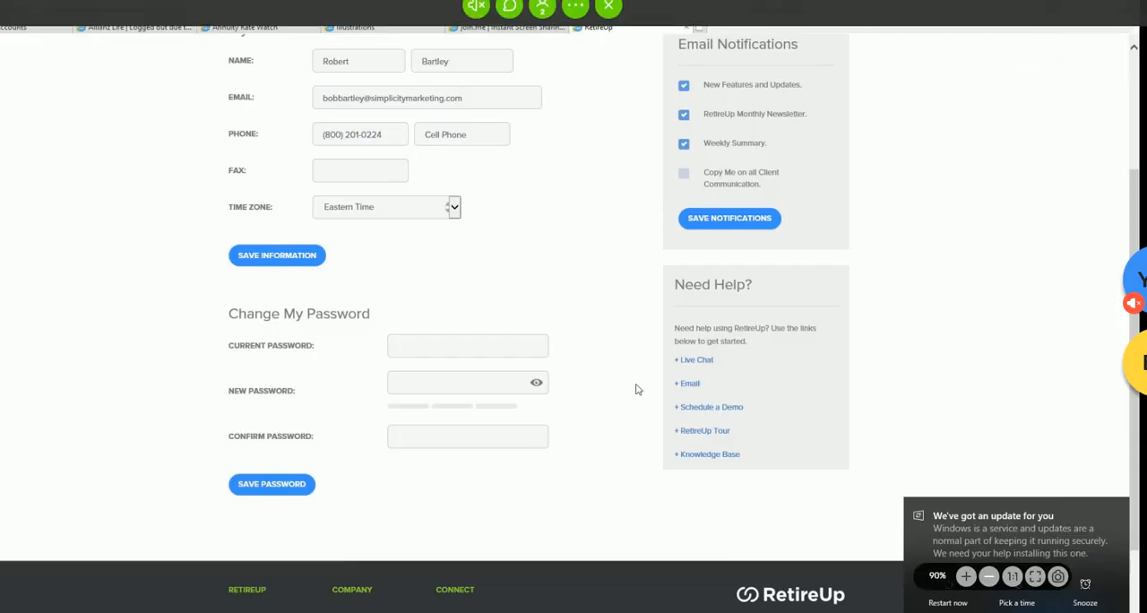
- Review the personal information, email notifications and Change My Password sections of the RetireUp My Account page on the shared screen
{"action": "scroll", "coordinate": [557, 434], "scroll_direction": "up", "scroll_amount": 3}
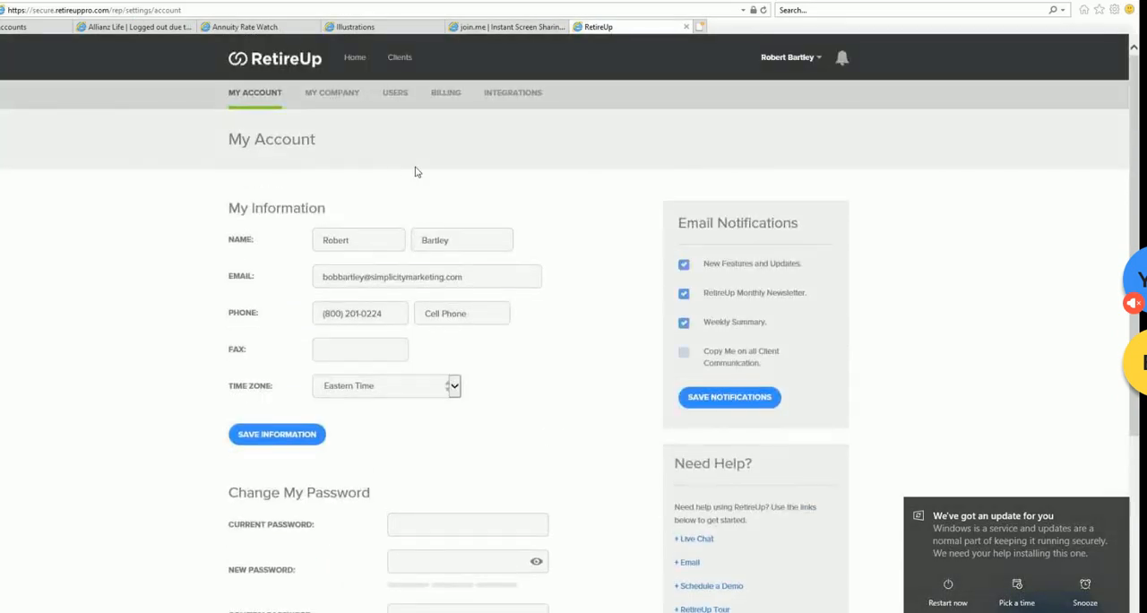
{"action": "scroll", "coordinate": [327, 380], "scroll_direction": "down", "scroll_amount": 3}
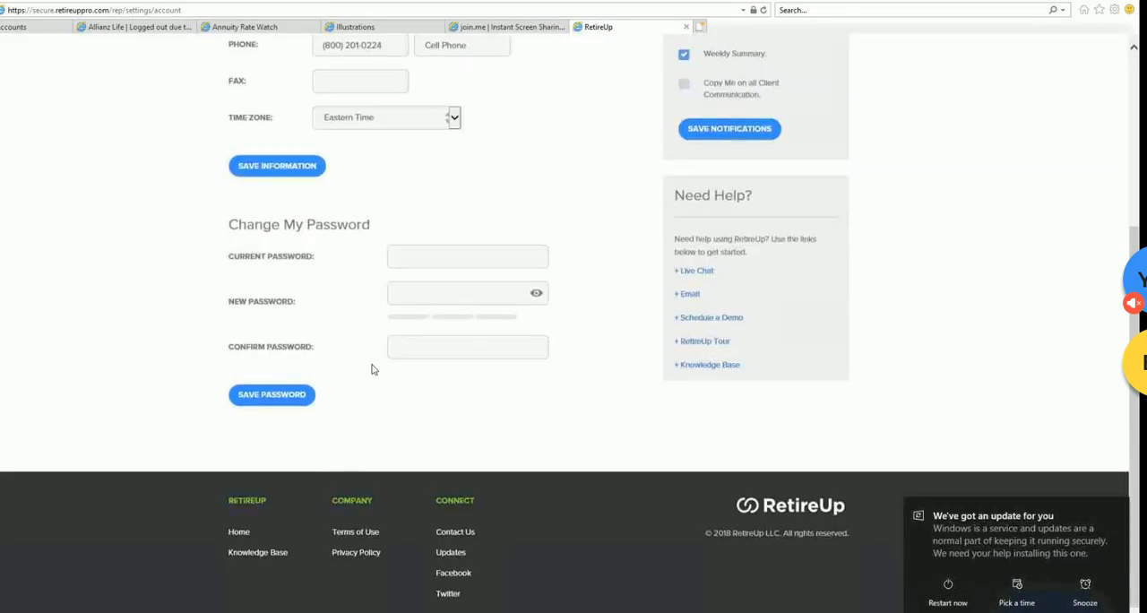
{"action": "scroll", "coordinate": [372, 367], "scroll_direction": "up", "scroll_amount": 1}
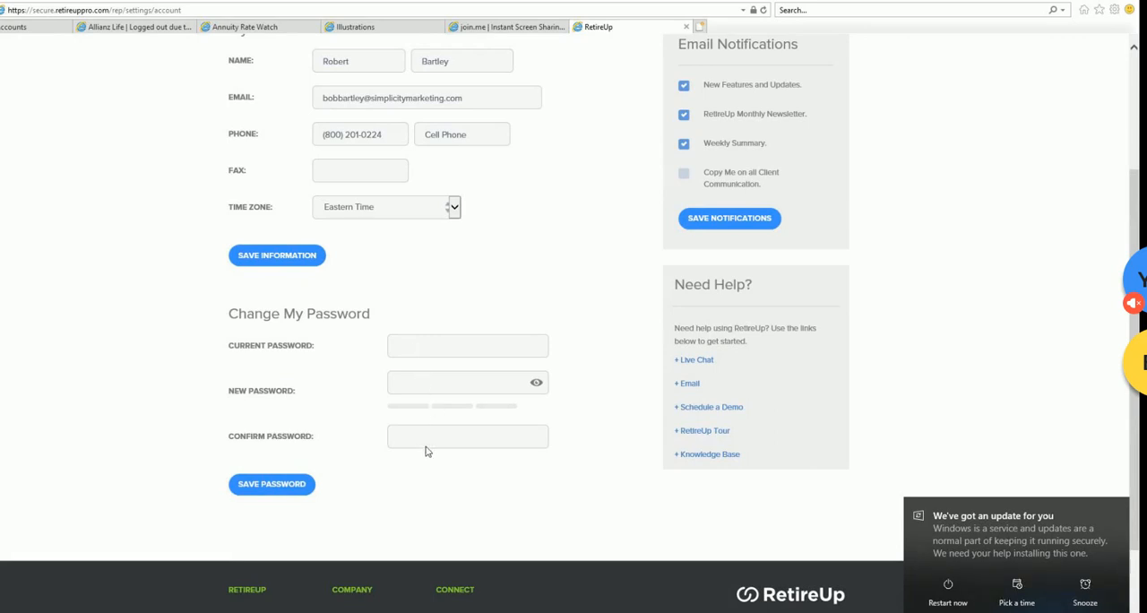
{"action": "left_click", "coordinate": [269, 485]}
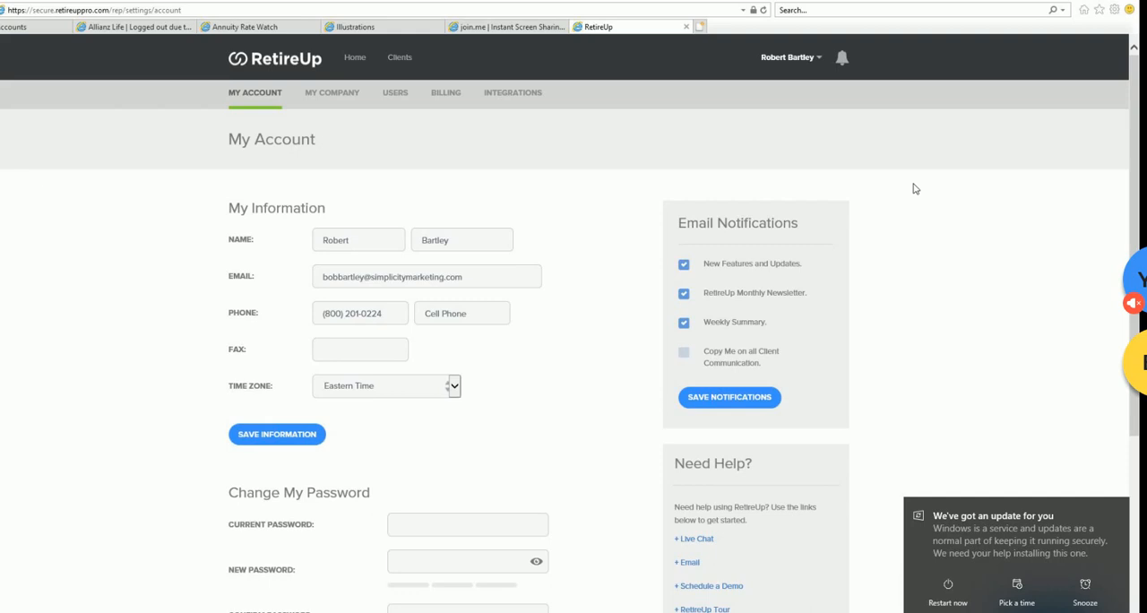
{"action": "scroll", "coordinate": [904, 186], "scroll_direction": "down", "scroll_amount": 3}
{"action": "scroll", "coordinate": [903, 186], "scroll_direction": "up", "scroll_amount": 3}
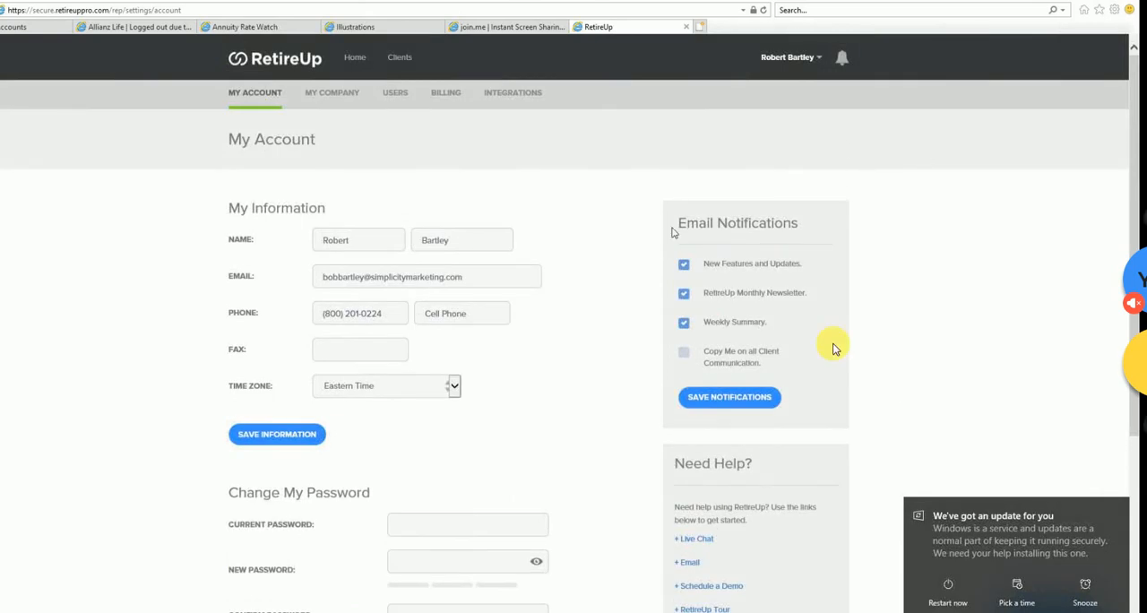
- Look over the My Account page and the settings entries listed in the account menu
{"action": "scroll", "coordinate": [832, 345], "scroll_direction": "down", "scroll_amount": 2}
{"action": "scroll", "coordinate": [832, 347], "scroll_direction": "up", "scroll_amount": 2}
{"action": "left_click", "coordinate": [793, 59]}
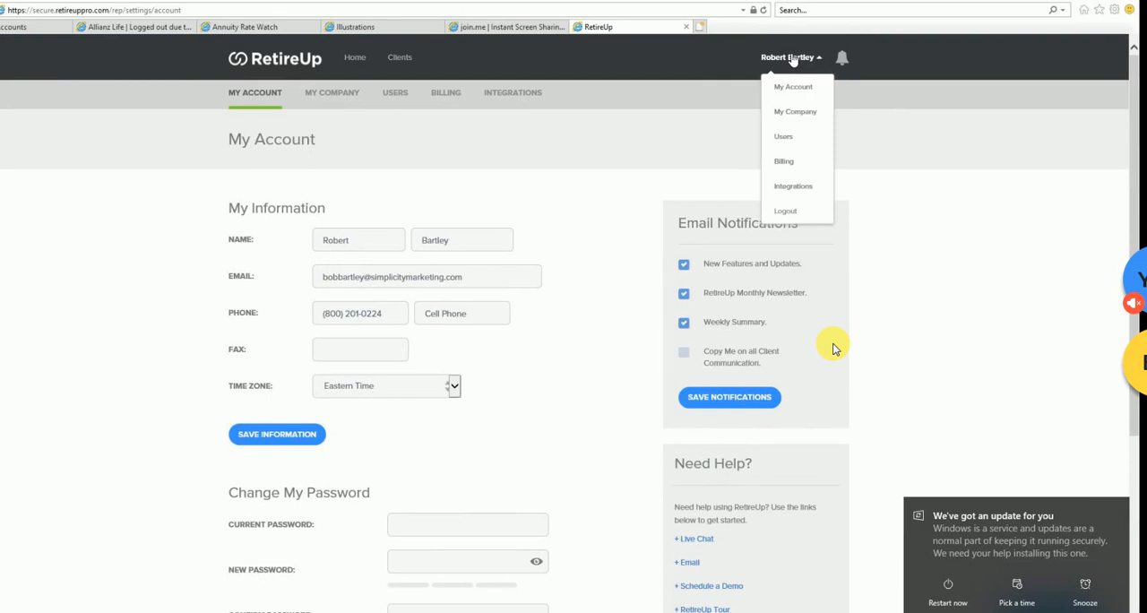
{"action": "left_click", "coordinate": [257, 91]}
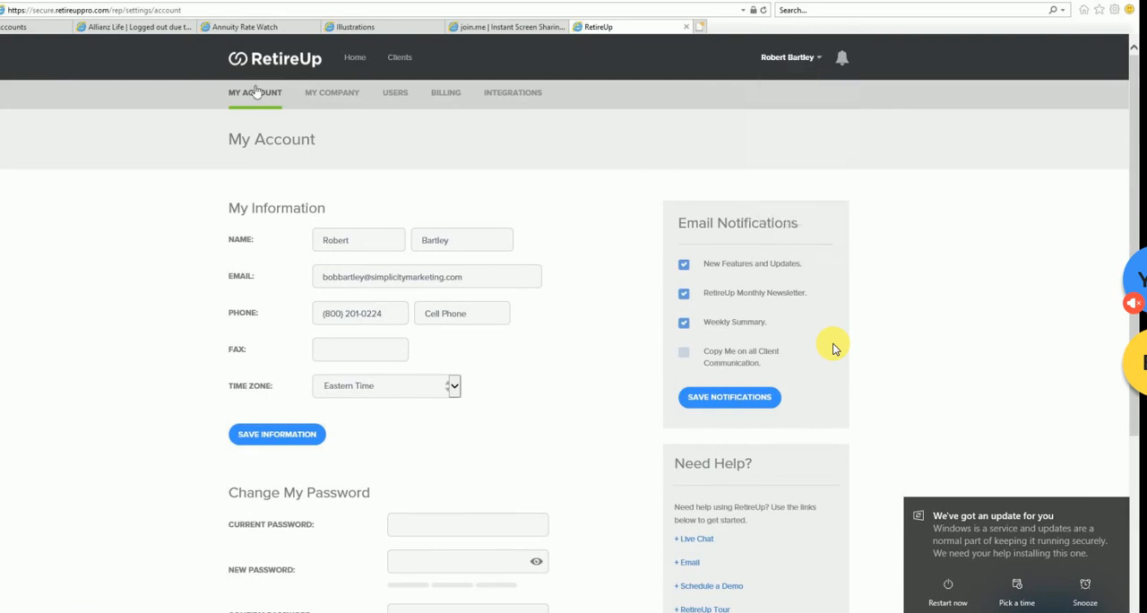
- Open the My Company settings and review the company information and logo fields
{"action": "left_click", "coordinate": [337, 93]}
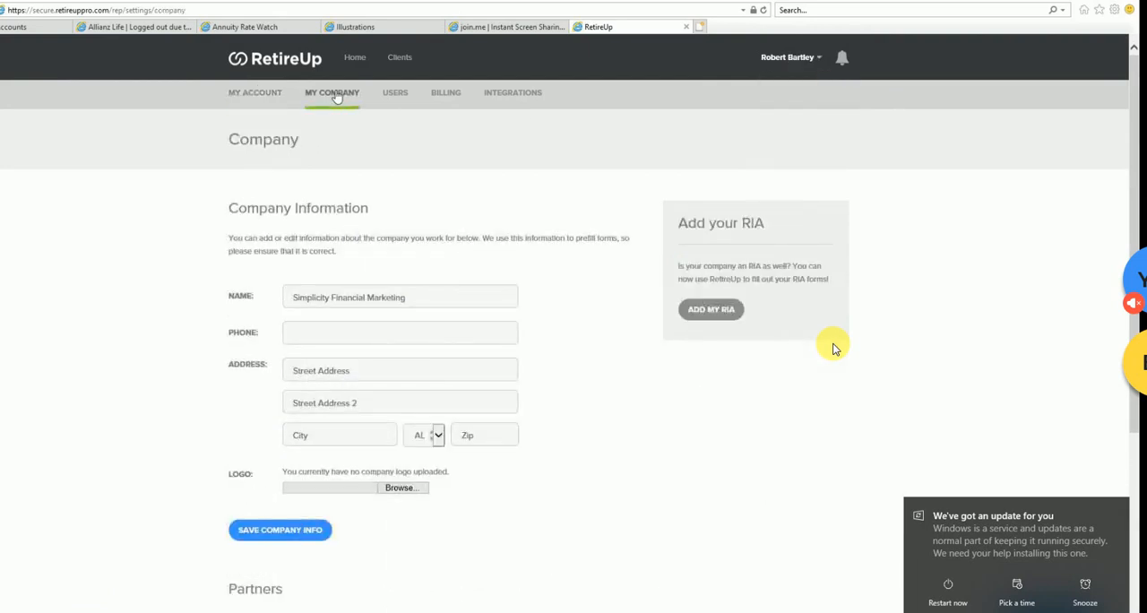
{"action": "scroll", "coordinate": [522, 221], "scroll_direction": "down", "scroll_amount": 2}
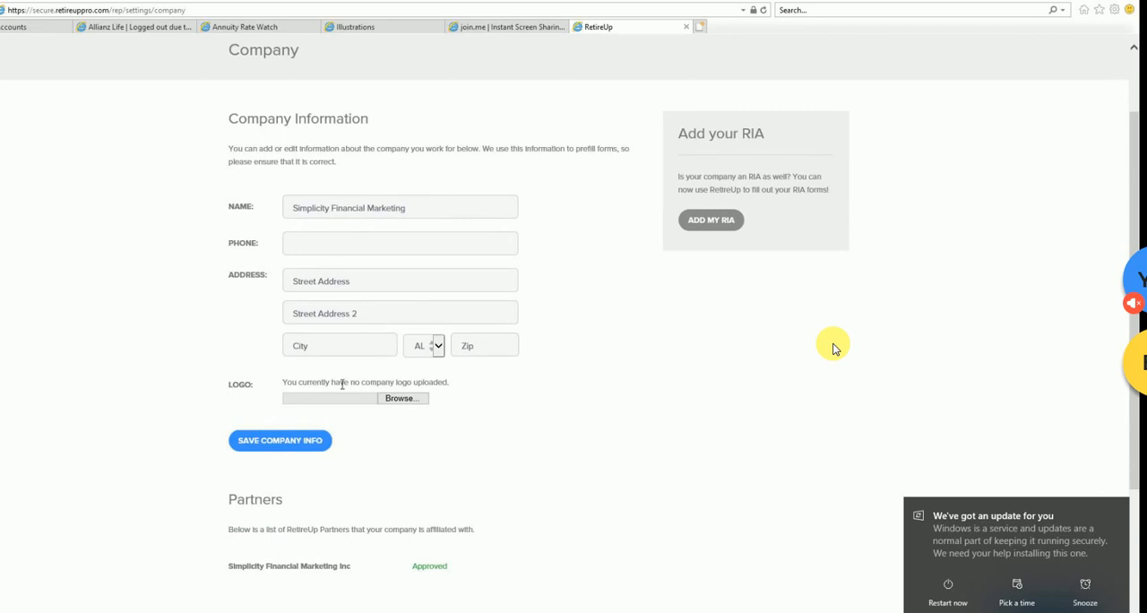
{"action": "scroll", "coordinate": [314, 383], "scroll_direction": "down", "scroll_amount": 2}
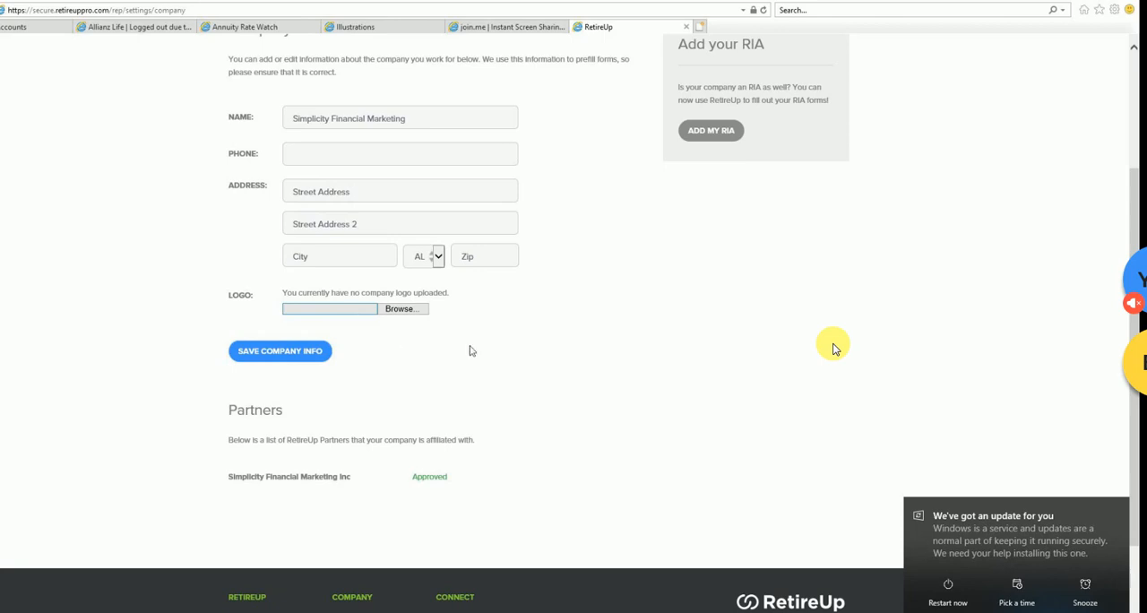
- Browse the Documents folder for a company logo image and leave the file picker without choosing a file
{"action": "left_click", "coordinate": [405, 309]}
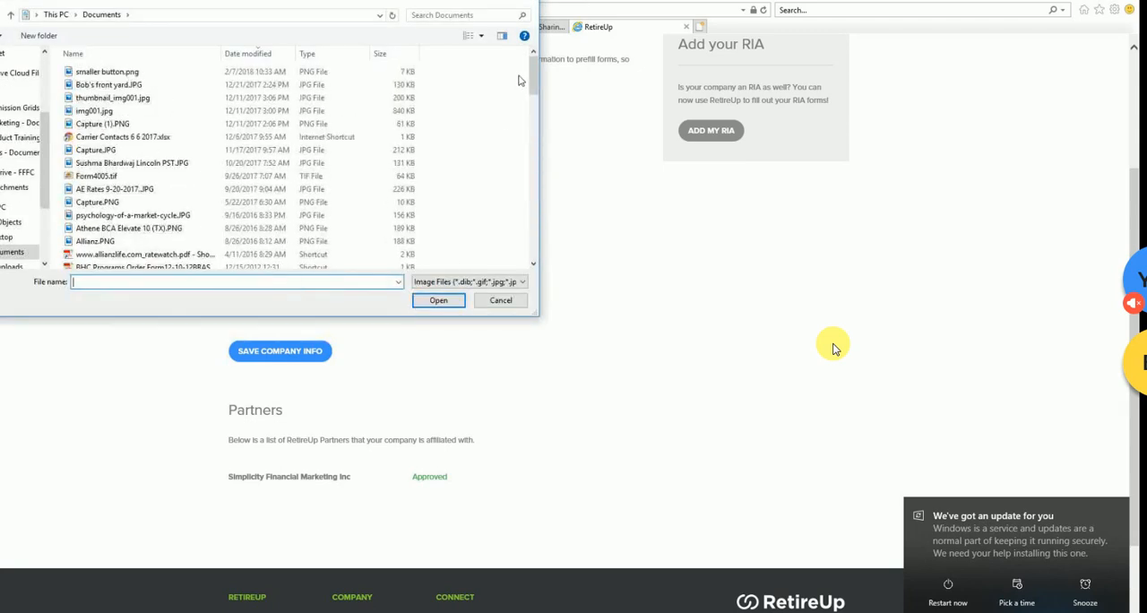
{"action": "mouse_move", "coordinate": [530, 75]}
{"action": "left_mouse_down"}
{"action": "mouse_move", "coordinate": [531, 91]}
{"action": "mouse_move", "coordinate": [533, 77]}
{"action": "left_mouse_up"}
{"action": "mouse_move", "coordinate": [533, 85]}
{"action": "left_mouse_down"}
{"action": "mouse_move", "coordinate": [531, 113]}
{"action": "mouse_move", "coordinate": [532, 79]}
{"action": "left_mouse_up"}
{"action": "left_click", "coordinate": [500, 300]}
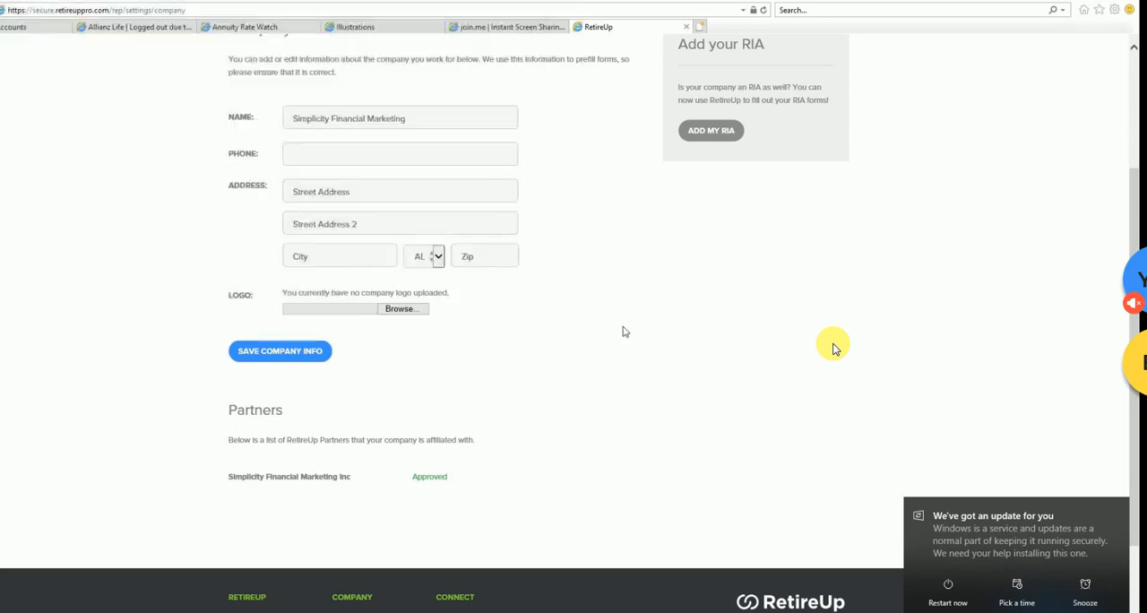
- Save the company information and review the list of affiliated RetireUp Partners
{"action": "left_click", "coordinate": [286, 358]}
{"action": "scroll", "coordinate": [599, 332], "scroll_direction": "down", "scroll_amount": 2}
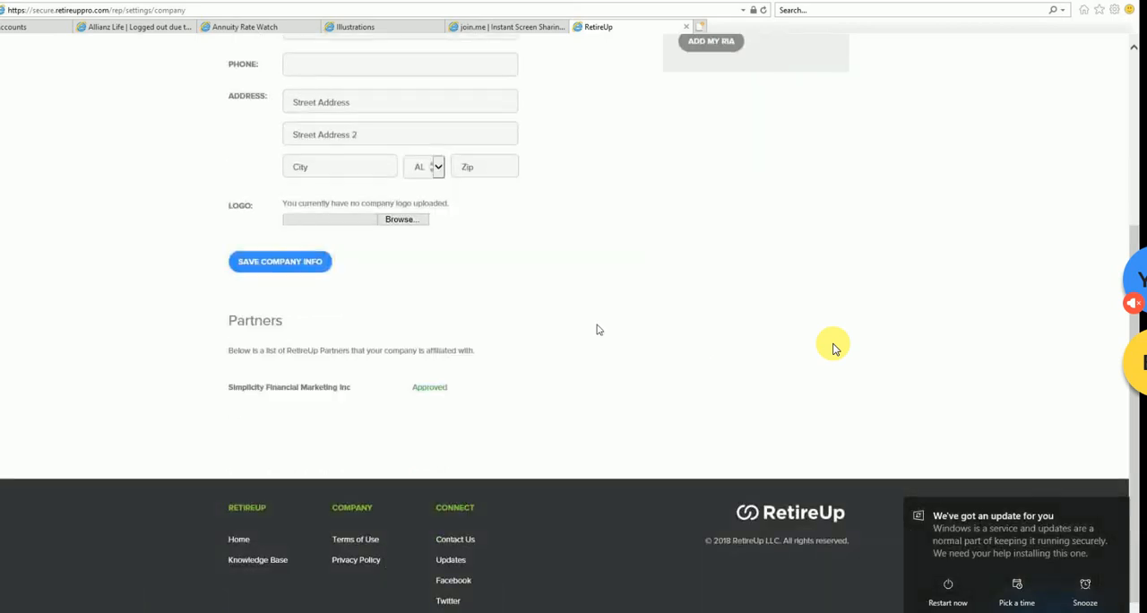
{"action": "scroll", "coordinate": [599, 329], "scroll_direction": "up", "scroll_amount": 2}
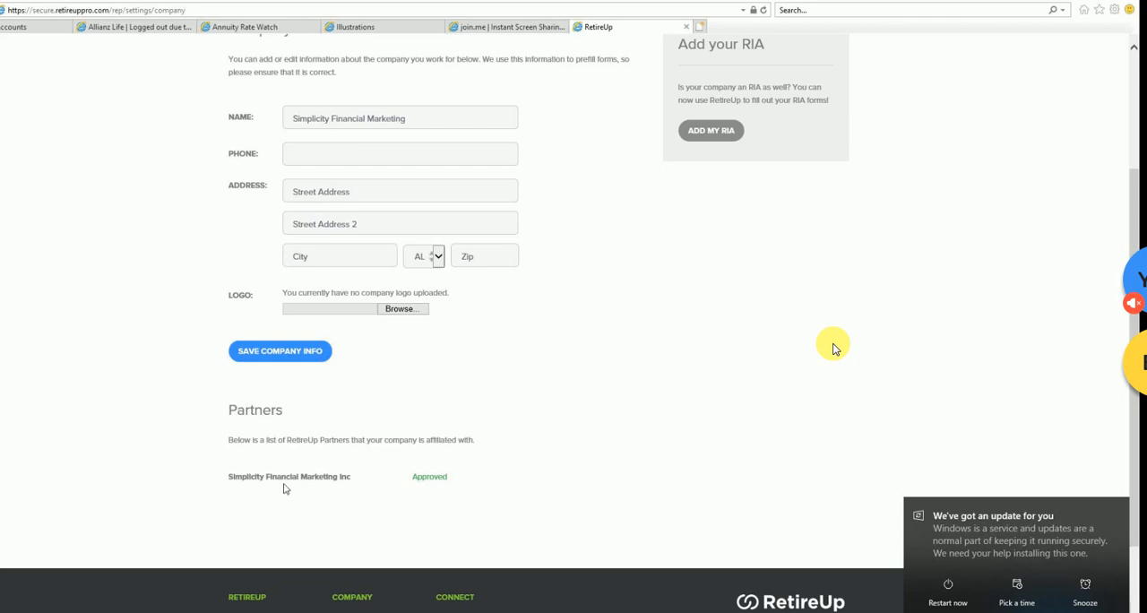
- Open the Add your RIA form, view its contact choices, and close the form without submitting it
{"action": "scroll", "coordinate": [546, 462], "scroll_direction": "up", "scroll_amount": 3}
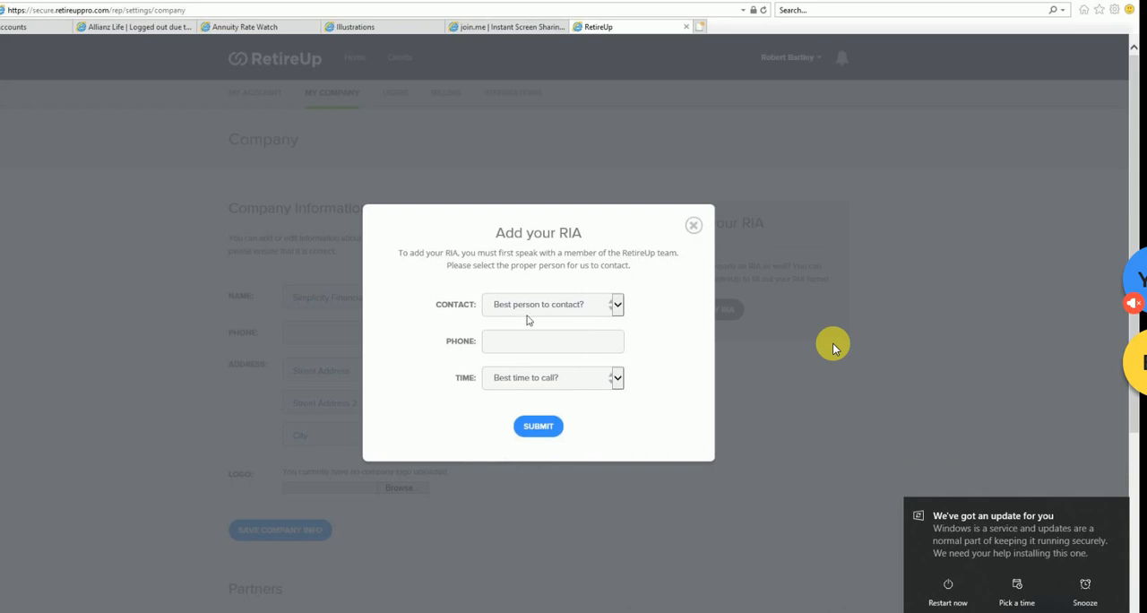
{"action": "left_click", "coordinate": [616, 306]}
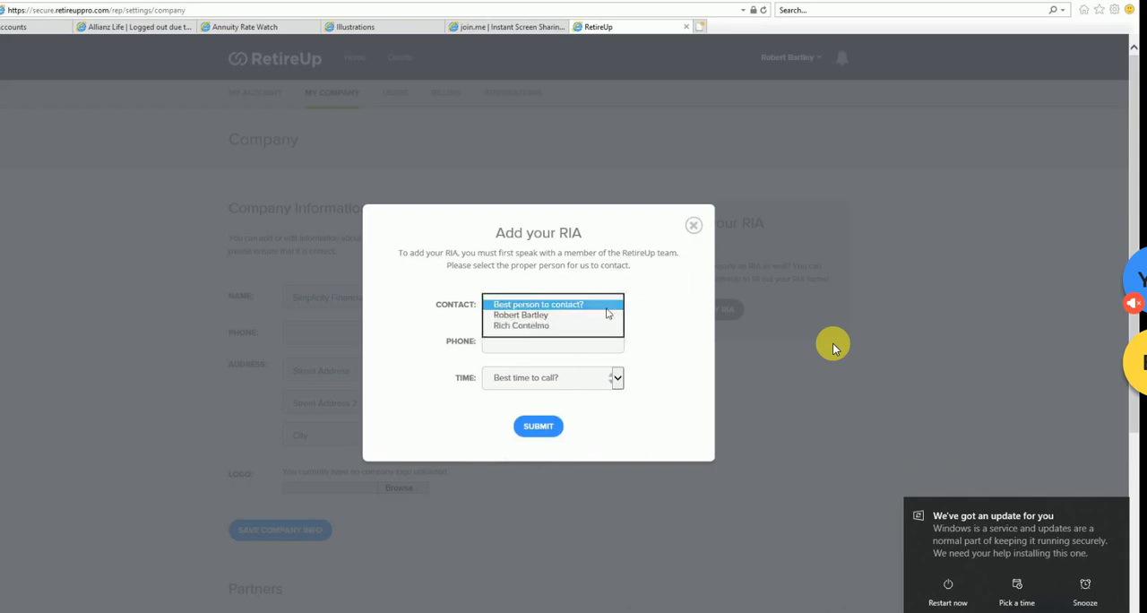
{"action": "left_click", "coordinate": [670, 375]}
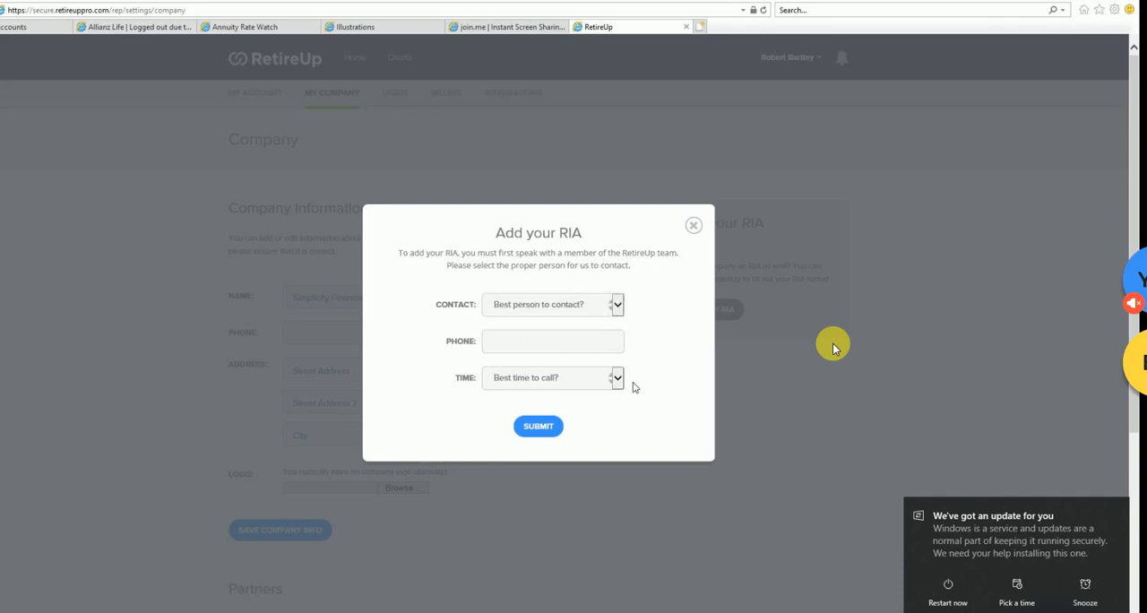
{"action": "left_click", "coordinate": [791, 327]}
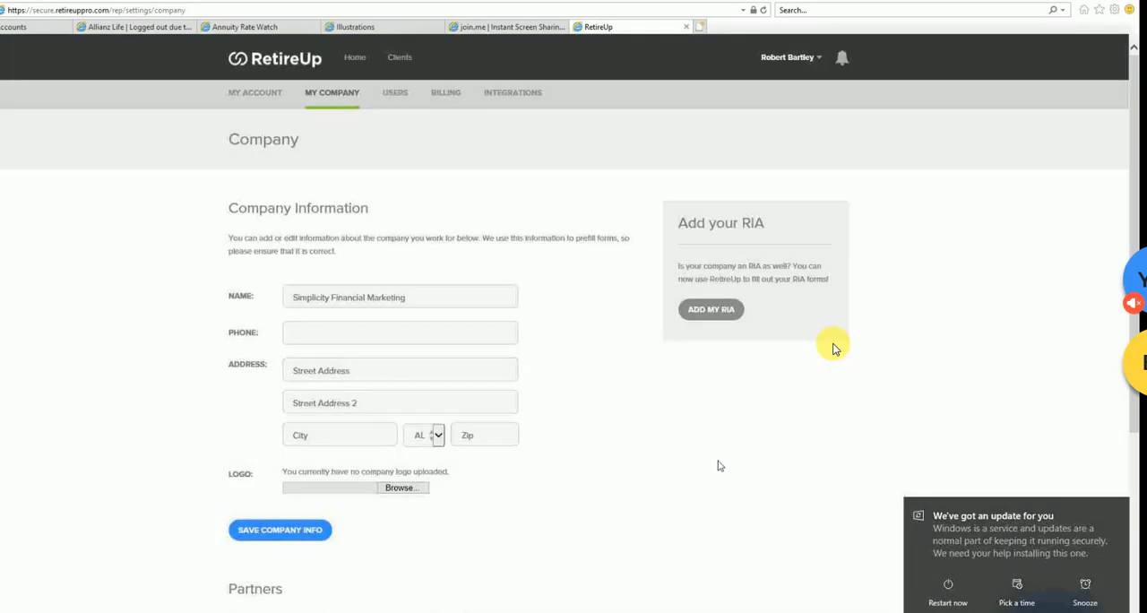
- View the Users settings page and the Billing page with its credit card form and plan
{"action": "left_click", "coordinate": [395, 93]}
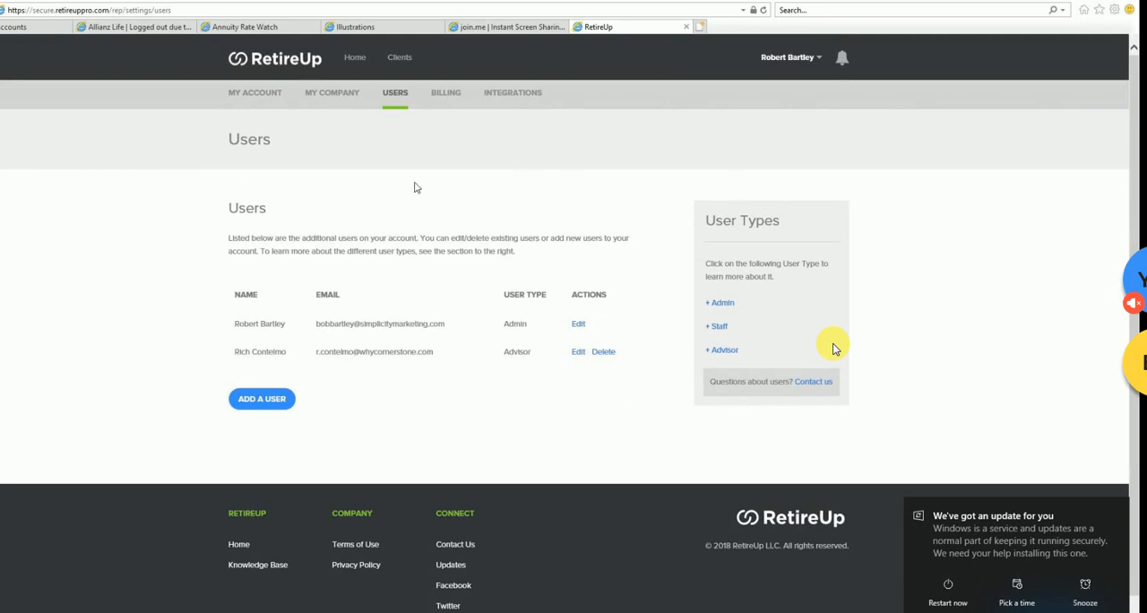
{"action": "left_click", "coordinate": [447, 96]}
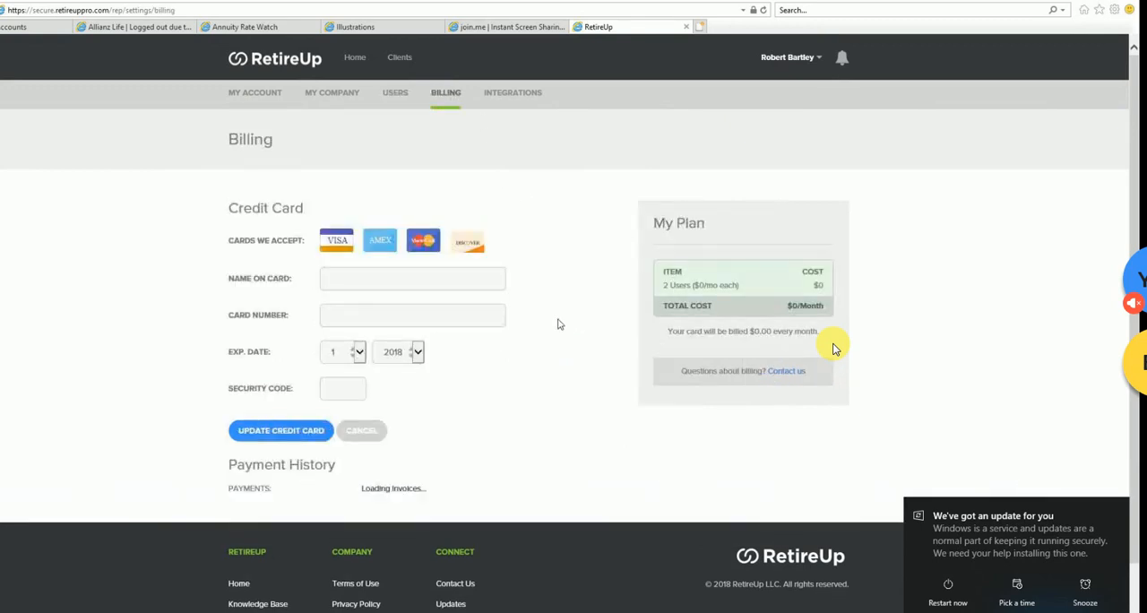
- Open the Integrations settings and examine the available integrations, from the Accounts feature through the CRM connections down to Pipedrive CRM
{"action": "left_click", "coordinate": [500, 99]}
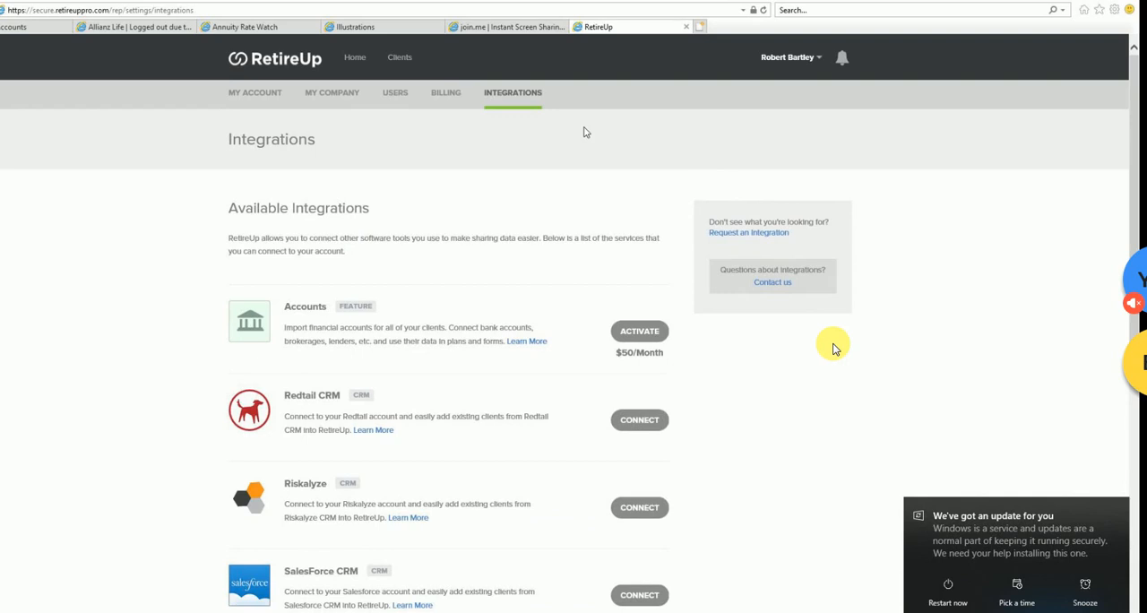
{"action": "scroll", "coordinate": [583, 132], "scroll_direction": "down", "scroll_amount": 1}
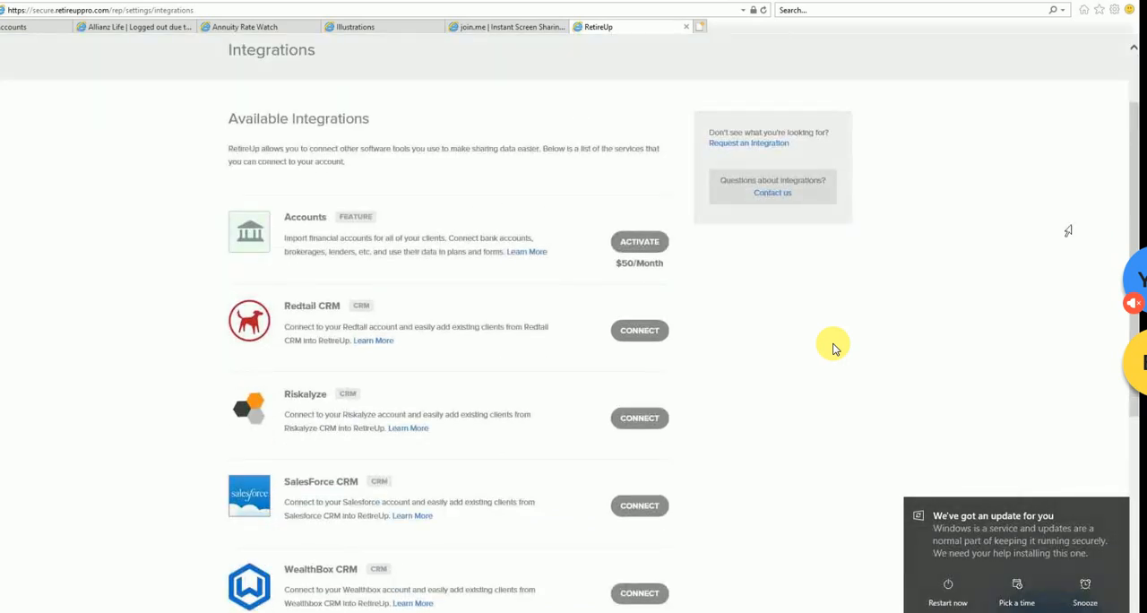
{"action": "scroll", "coordinate": [506, 269], "scroll_direction": "down", "scroll_amount": 3}
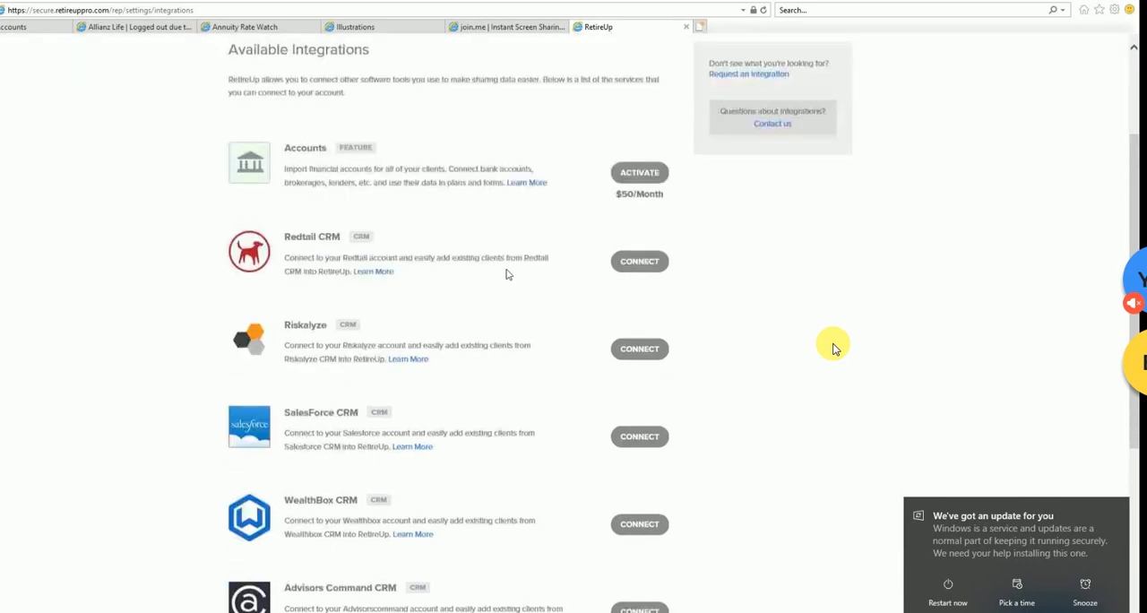
{"action": "scroll", "coordinate": [507, 265], "scroll_direction": "up", "scroll_amount": 2}
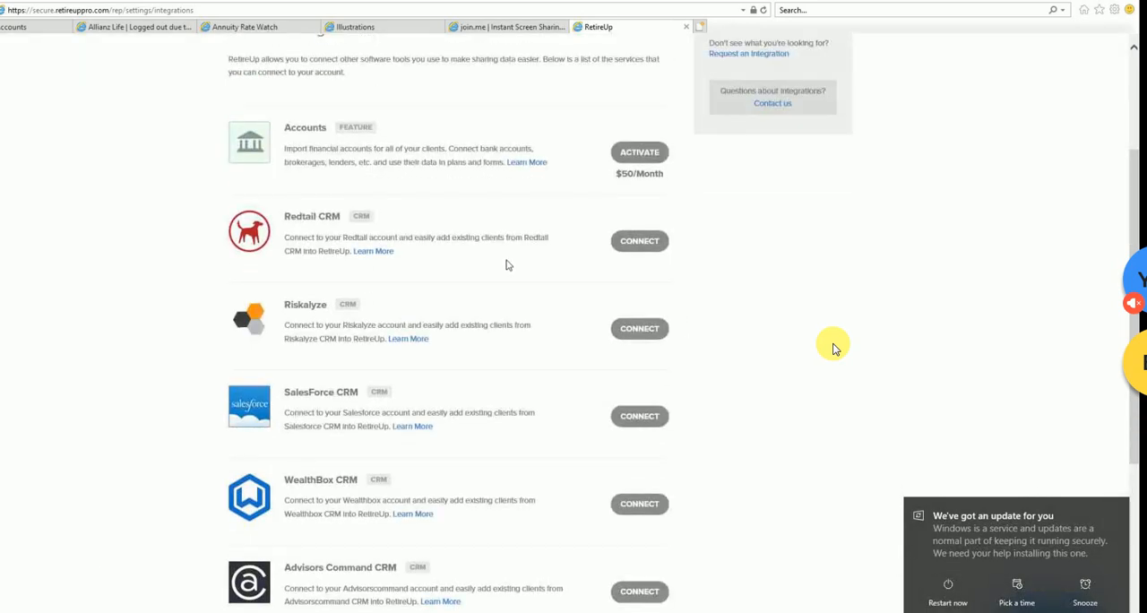
{"action": "scroll", "coordinate": [507, 265], "scroll_direction": "down", "scroll_amount": 2}
{"action": "scroll", "coordinate": [507, 266], "scroll_direction": "up", "scroll_amount": 3}
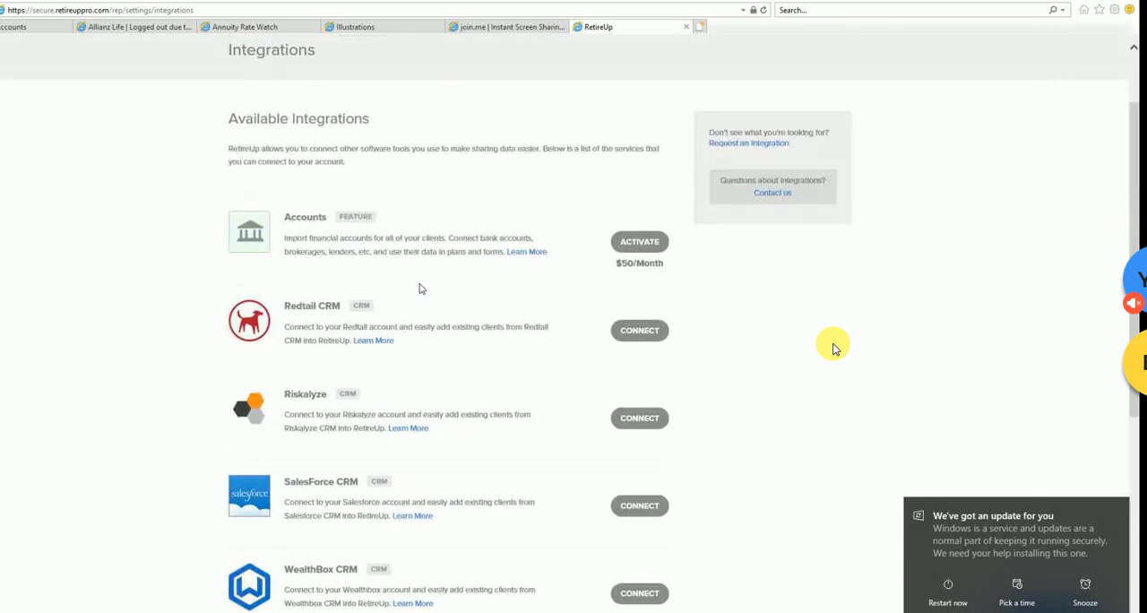
{"action": "scroll", "coordinate": [333, 251], "scroll_direction": "down", "scroll_amount": 4}
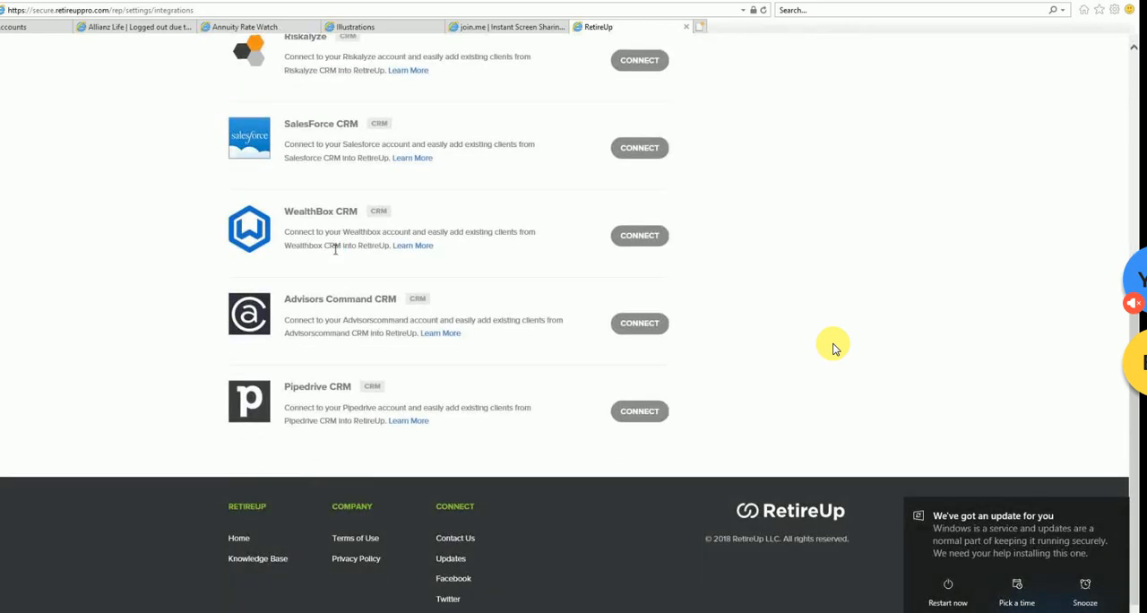
{"action": "scroll", "coordinate": [335, 250], "scroll_direction": "up", "scroll_amount": 2}
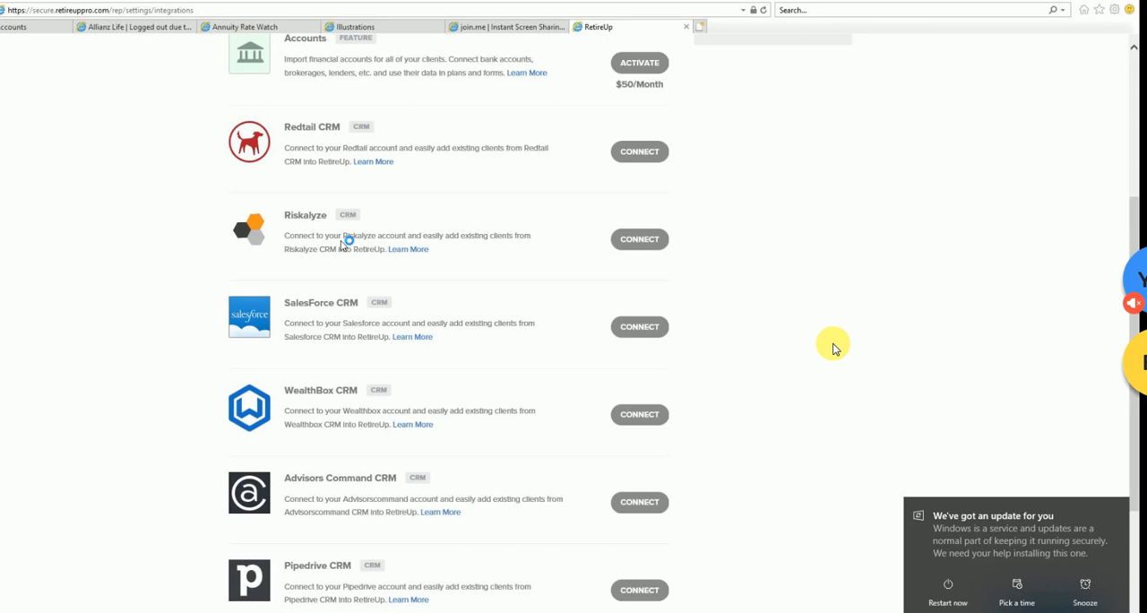
{"action": "scroll", "coordinate": [410, 258], "scroll_direction": "up", "scroll_amount": 2}
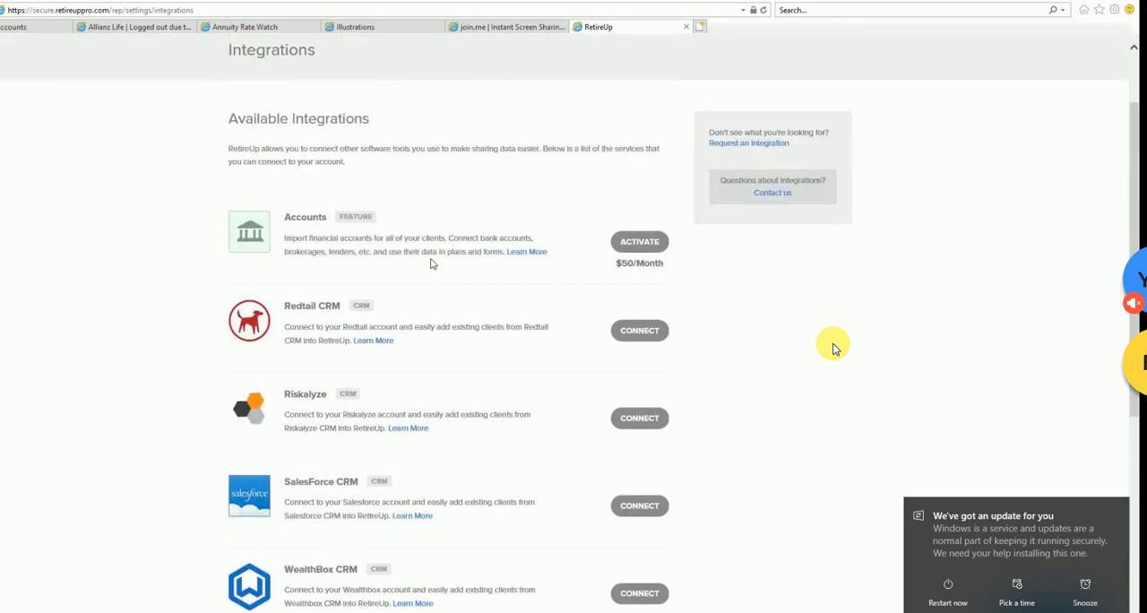
{"action": "scroll", "coordinate": [465, 265], "scroll_direction": "down", "scroll_amount": 5}
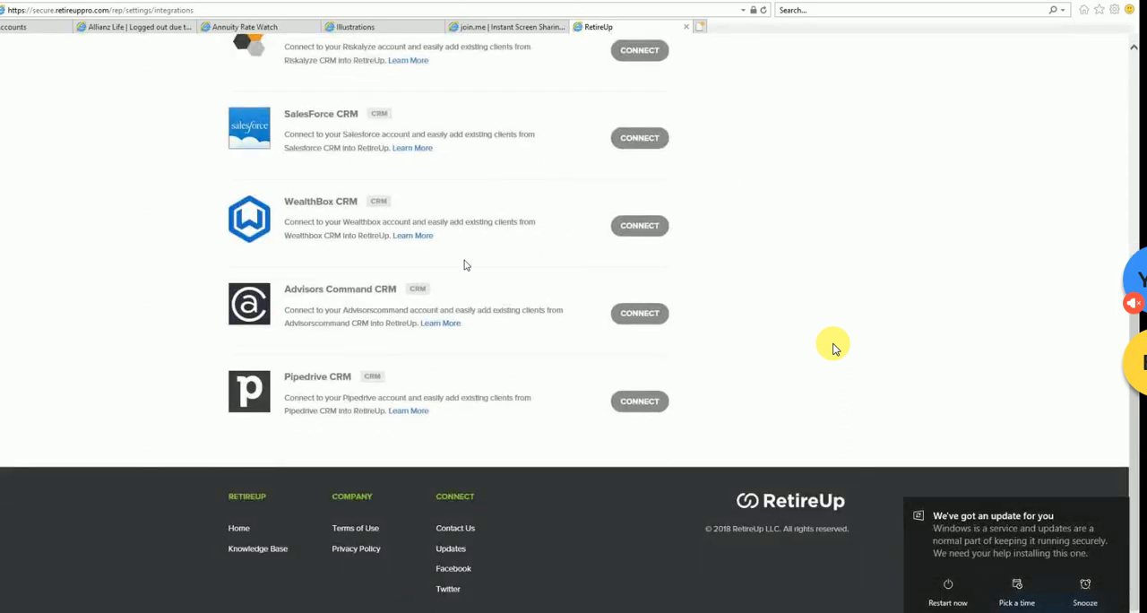
{"action": "scroll", "coordinate": [465, 265], "scroll_direction": "up", "scroll_amount": 6}
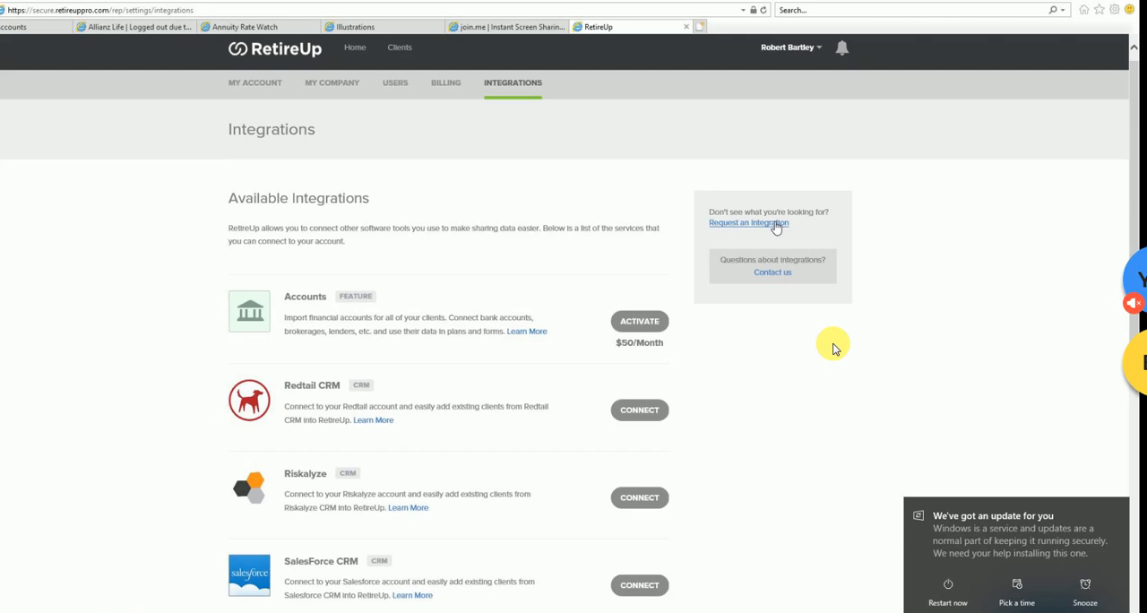
{"action": "scroll", "coordinate": [448, 404], "scroll_direction": "down", "scroll_amount": 4}
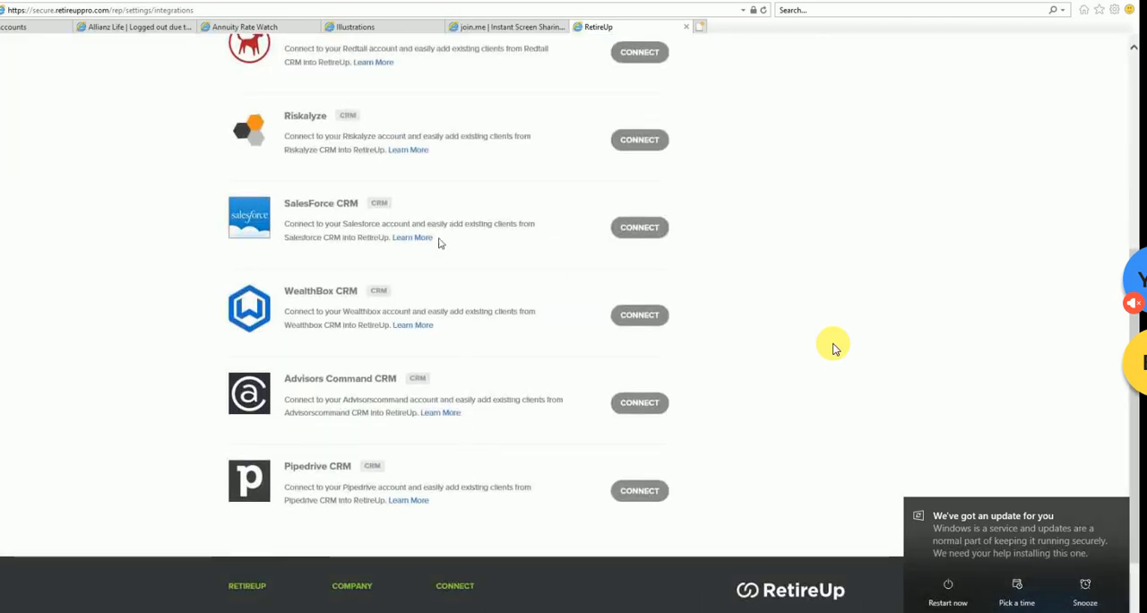
{"action": "scroll", "coordinate": [431, 291], "scroll_direction": "up", "scroll_amount": 2}
{"action": "scroll", "coordinate": [432, 211], "scroll_direction": "up", "scroll_amount": 1}
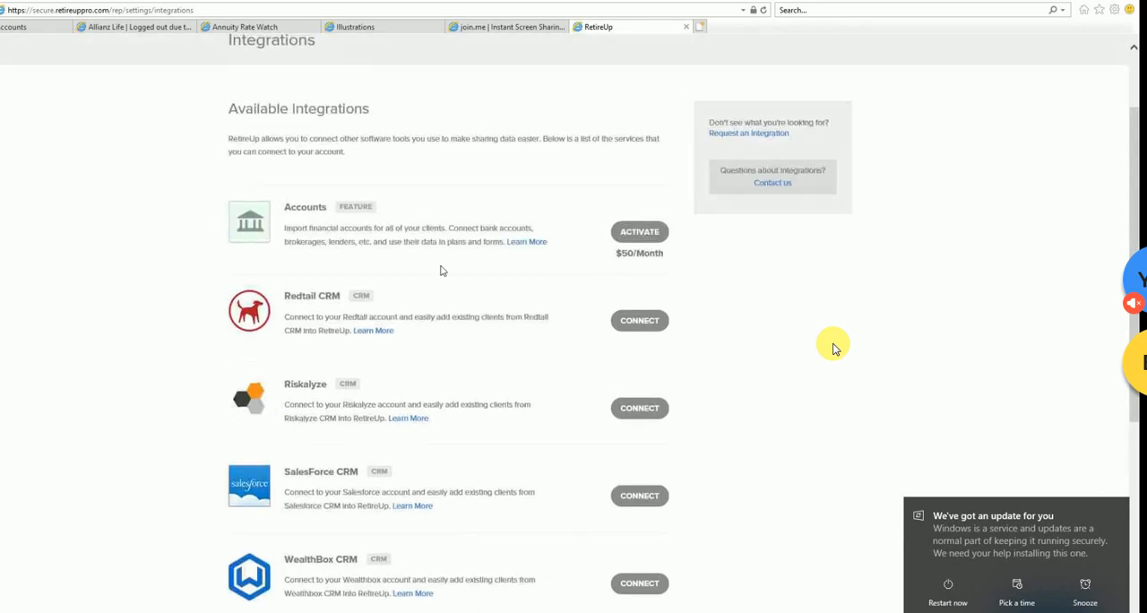
{"action": "scroll", "coordinate": [446, 285], "scroll_direction": "down", "scroll_amount": 4}
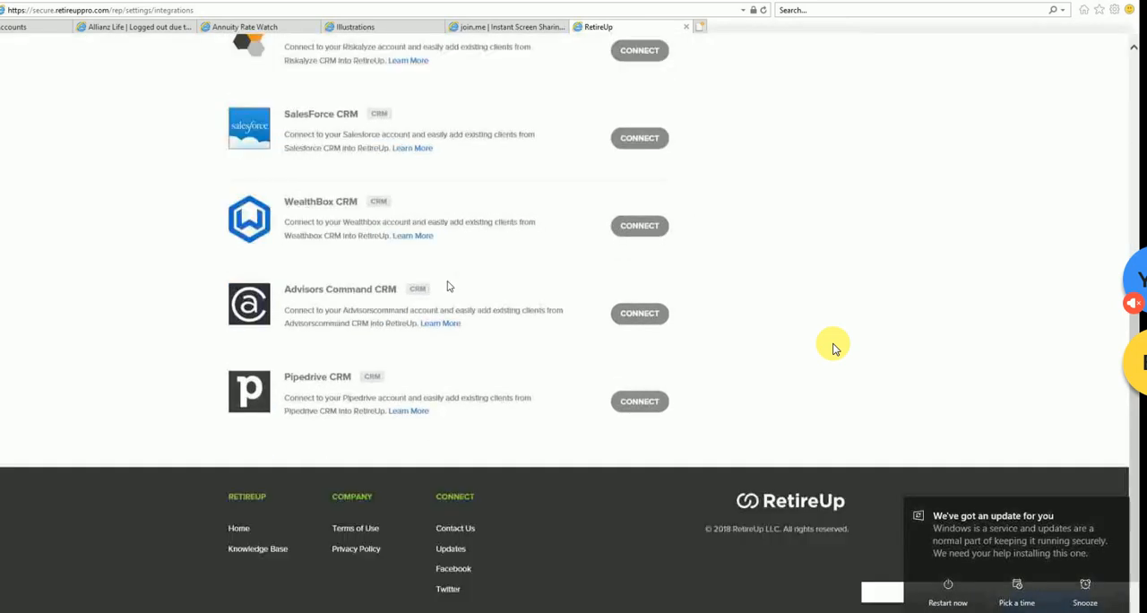
{"action": "scroll", "coordinate": [449, 286], "scroll_direction": "up", "scroll_amount": 5}
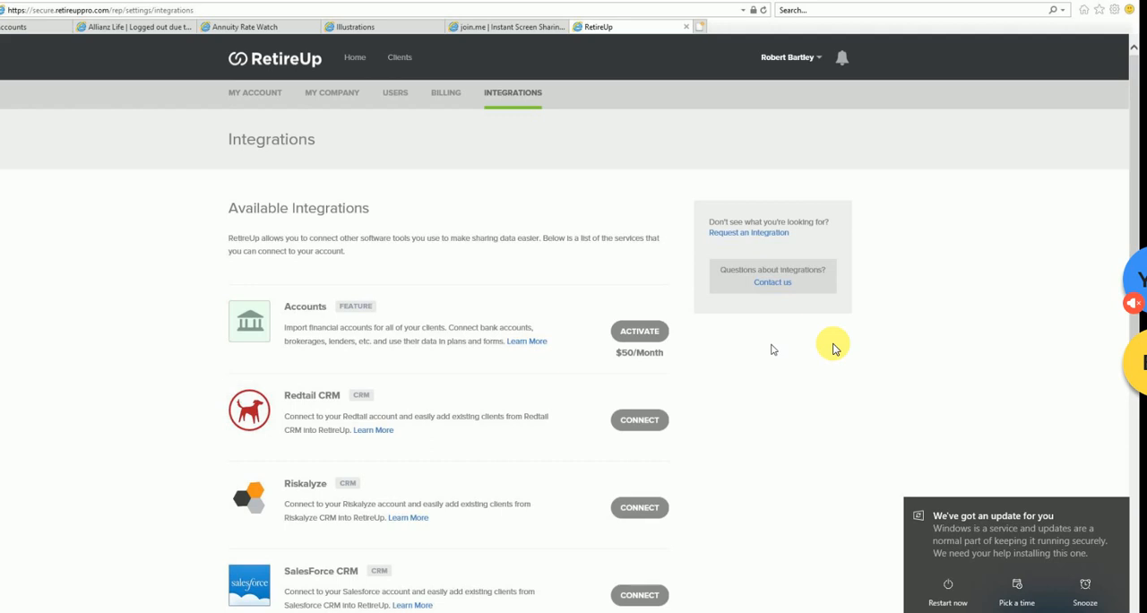
{"action": "scroll", "coordinate": [793, 351], "scroll_direction": "down", "scroll_amount": 5}
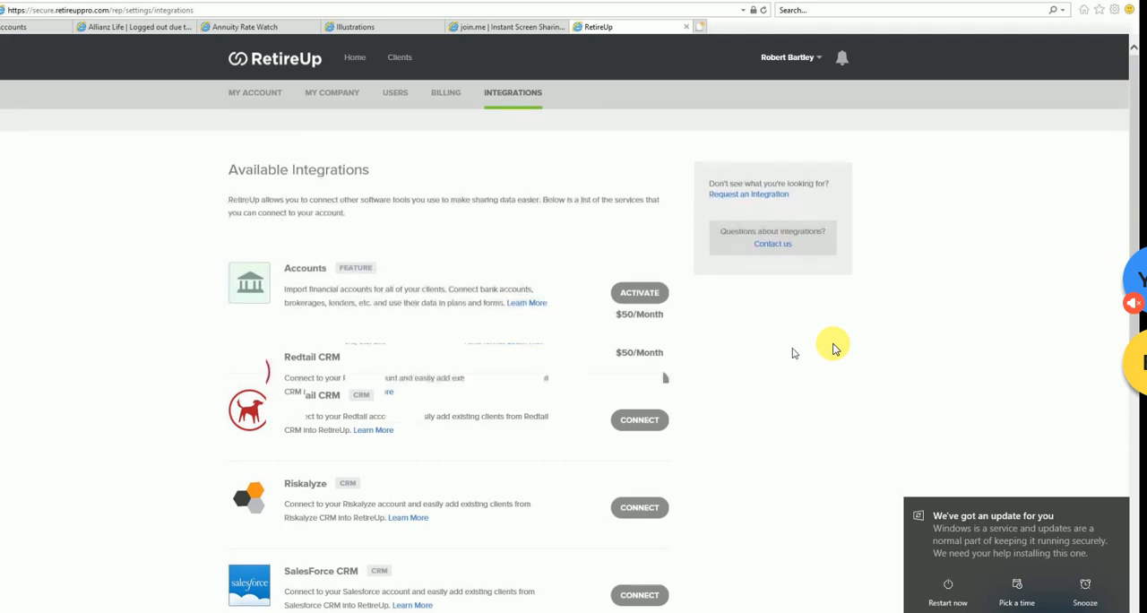
{"action": "scroll", "coordinate": [794, 353], "scroll_direction": "up", "scroll_amount": 5}
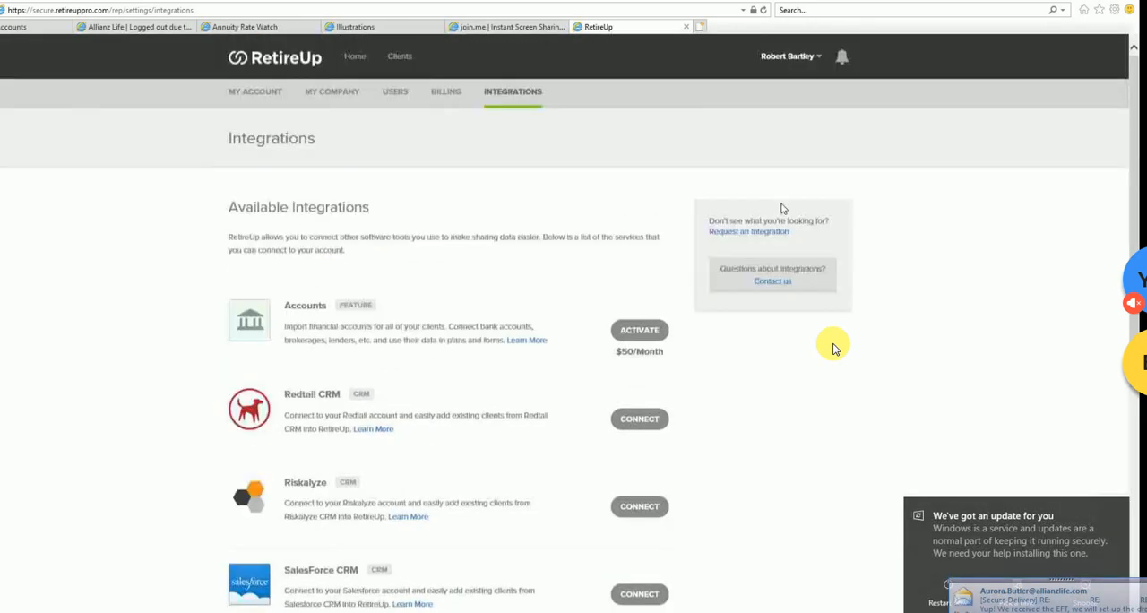
{"action": "scroll", "coordinate": [728, 478], "scroll_direction": "down", "scroll_amount": 5}
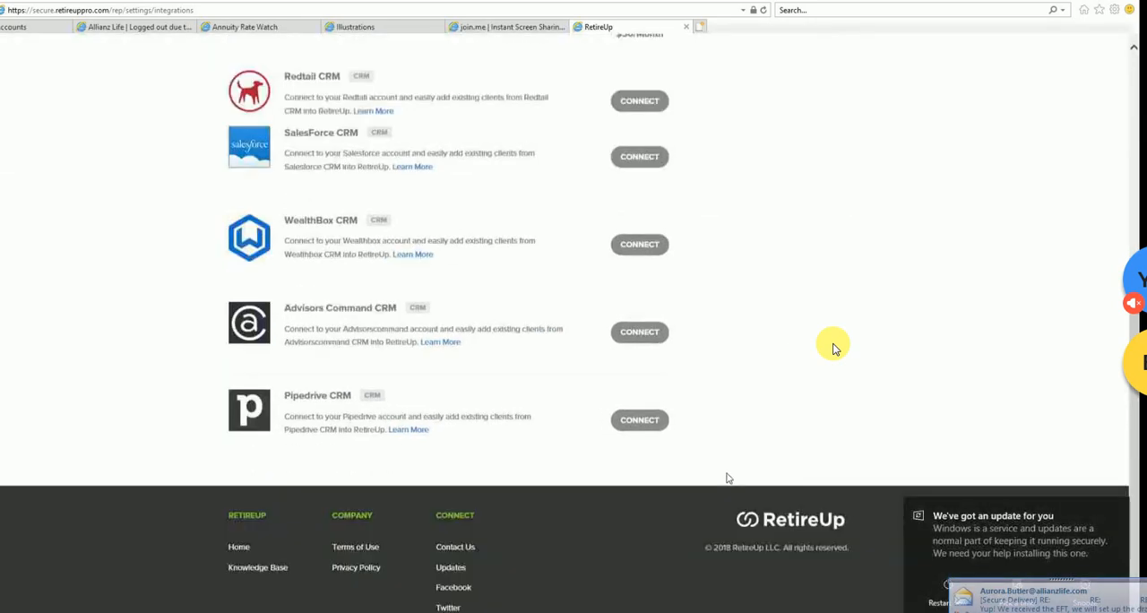
- Request an integration from the Integrations page and allow the site to open the email request in Outlook 2016
{"action": "scroll", "coordinate": [728, 478], "scroll_direction": "up", "scroll_amount": 4}
{"action": "scroll", "coordinate": [728, 477], "scroll_direction": "up", "scroll_amount": 1}
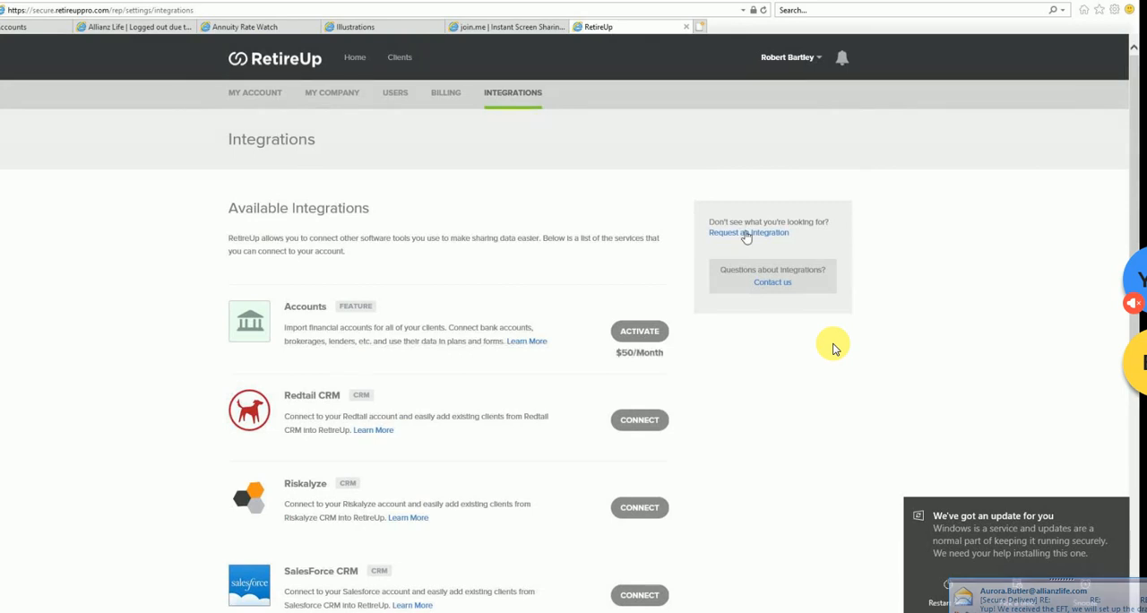
{"action": "left_click", "coordinate": [747, 233]}
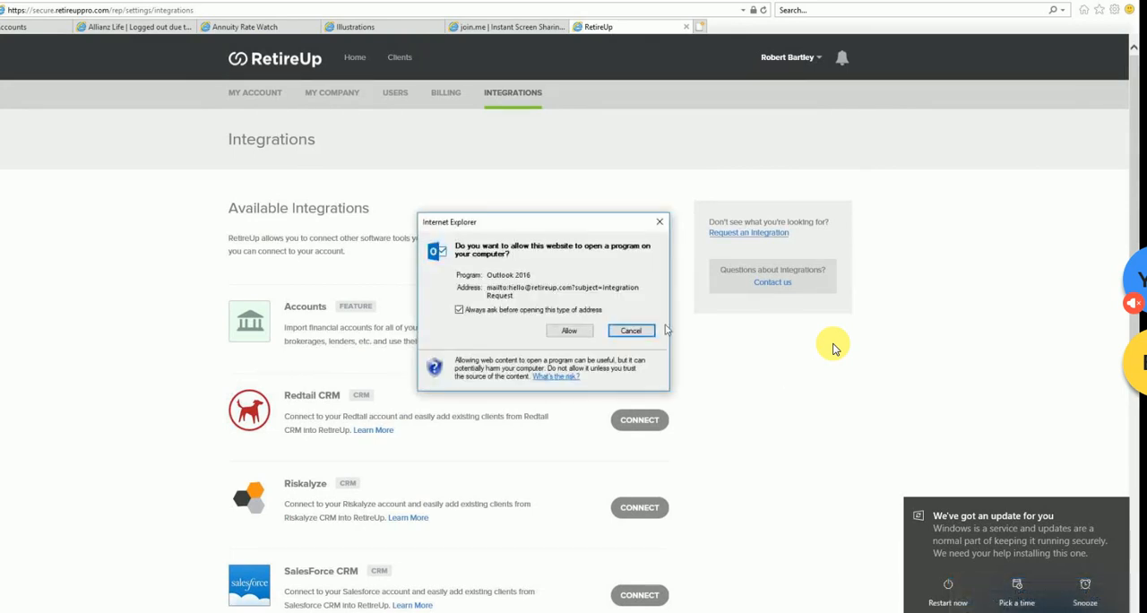
{"action": "left_click", "coordinate": [569, 332]}
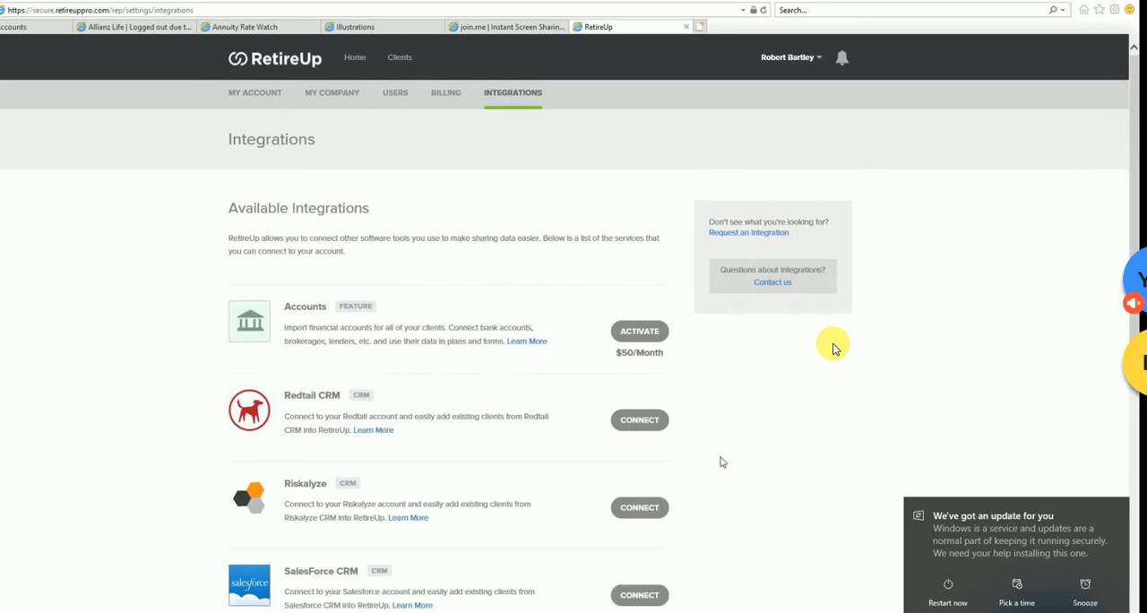
- Open the Redtail CRM connection form from the available integrations, view its login fields, and close it without connecting
{"action": "scroll", "coordinate": [730, 418], "scroll_direction": "down", "scroll_amount": 5}
{"action": "scroll", "coordinate": [730, 420], "scroll_direction": "up", "scroll_amount": 5}
{"action": "scroll", "coordinate": [727, 422], "scroll_direction": "down", "scroll_amount": 5}
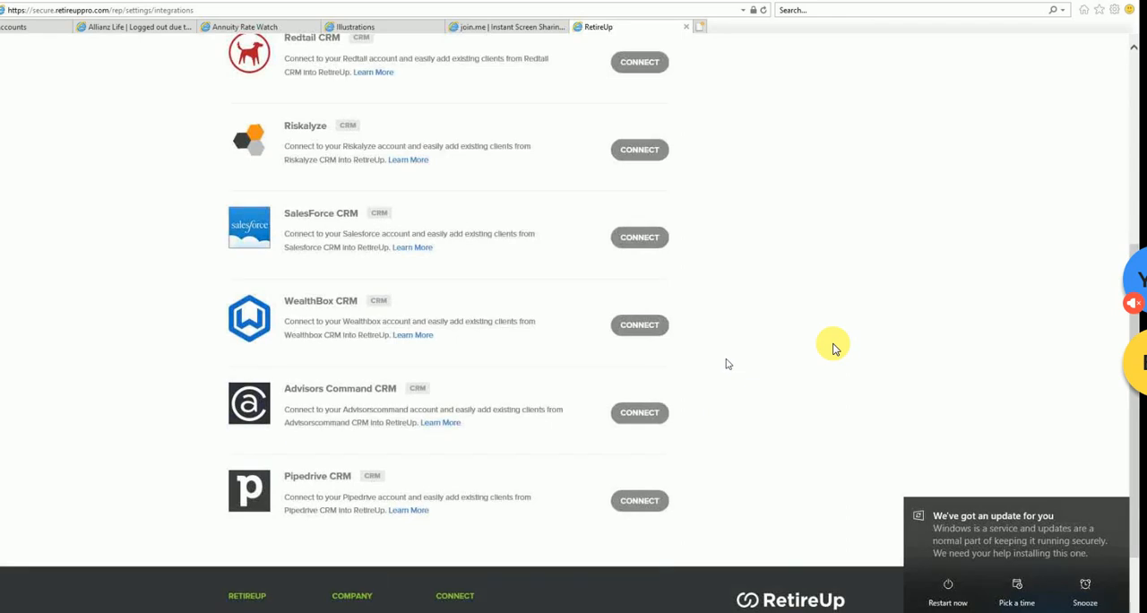
{"action": "scroll", "coordinate": [728, 364], "scroll_direction": "up", "scroll_amount": 5}
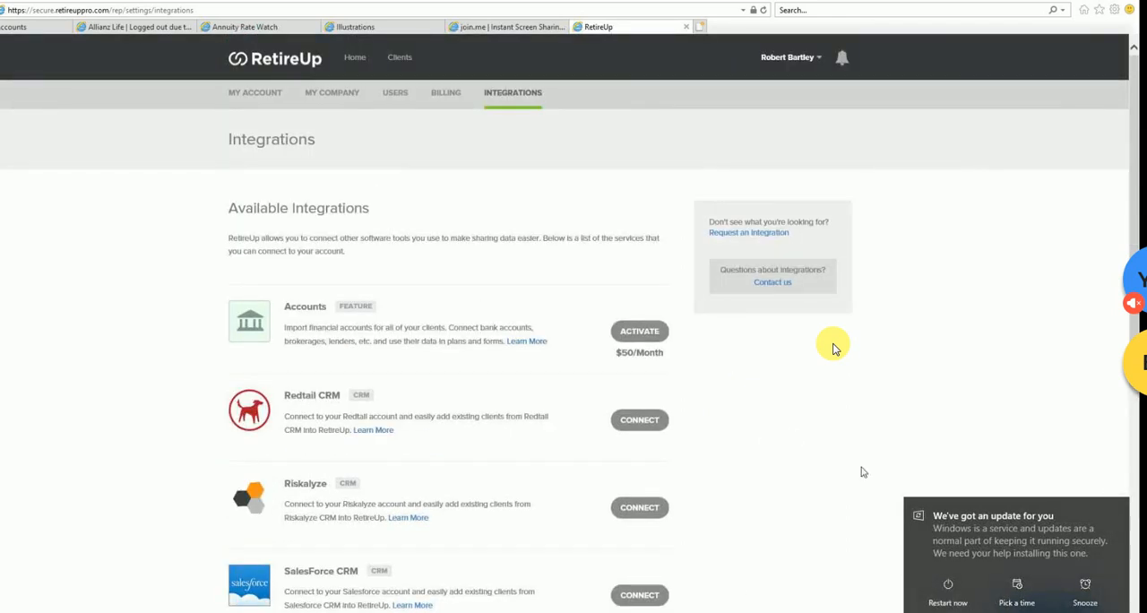
{"action": "scroll", "coordinate": [705, 110], "scroll_direction": "down", "scroll_amount": 4}
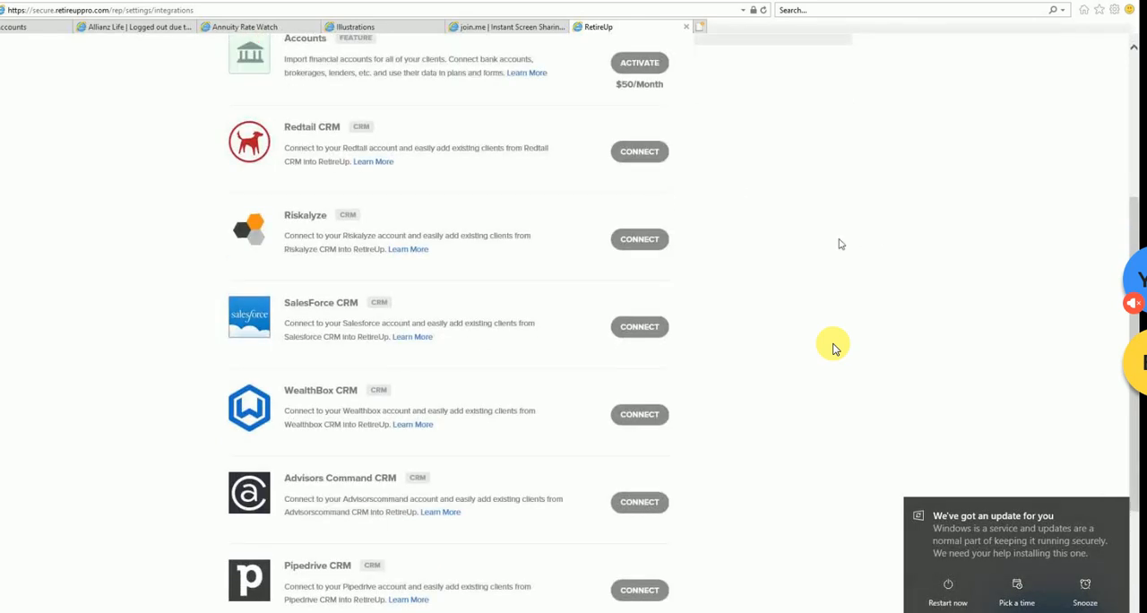
{"action": "scroll", "coordinate": [840, 243], "scroll_direction": "up", "scroll_amount": 1}
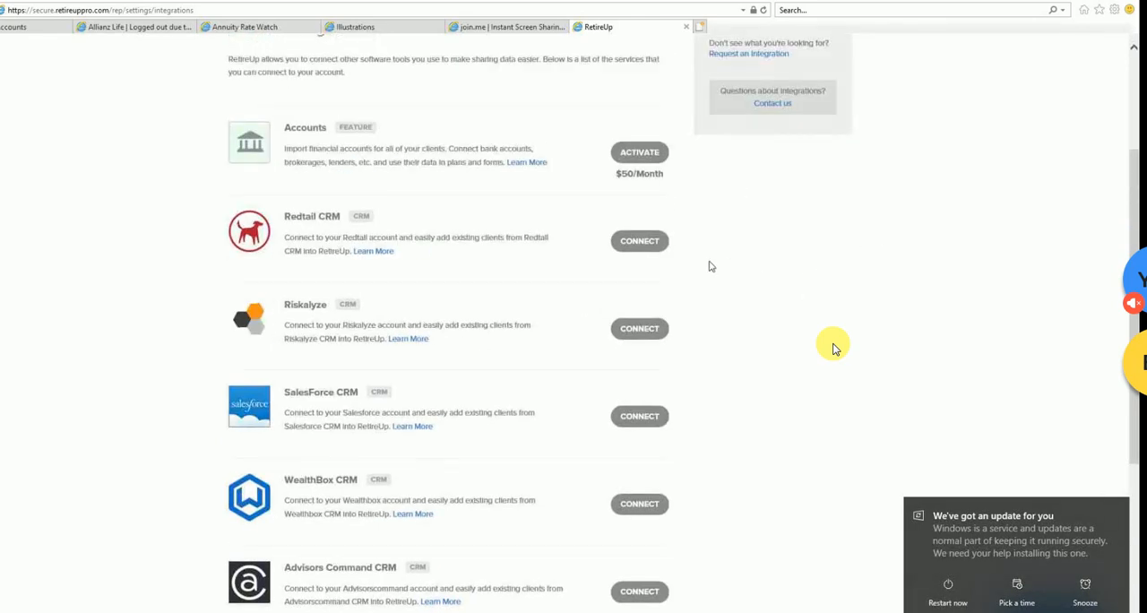
{"action": "left_click", "coordinate": [654, 250]}
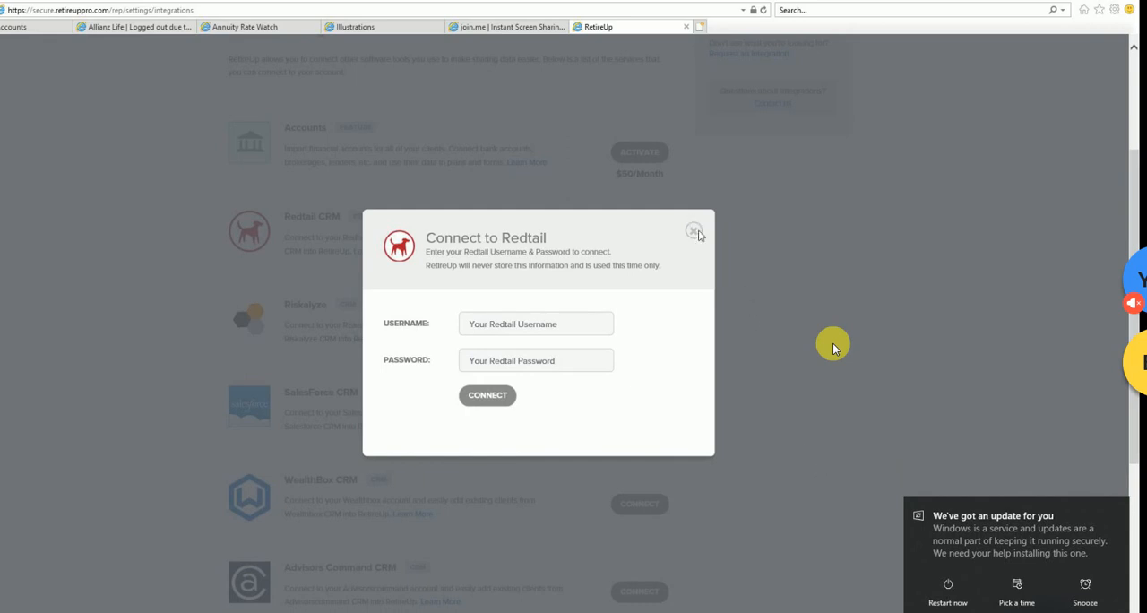
{"action": "left_click", "coordinate": [694, 230]}
{"action": "scroll", "coordinate": [774, 321], "scroll_direction": "up", "scroll_amount": 2}
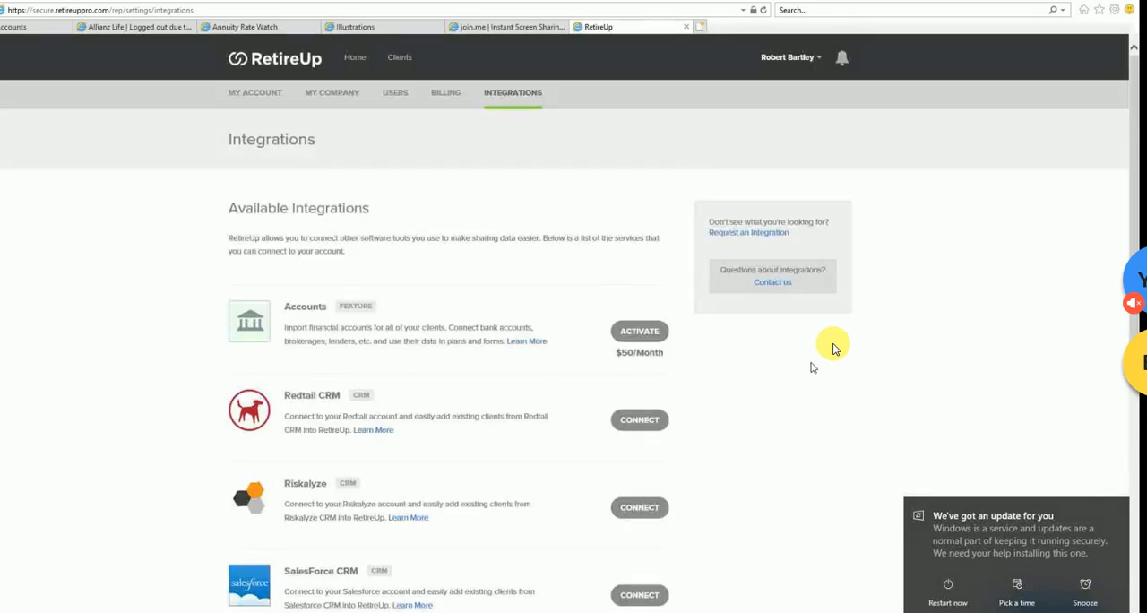
- Look through the available CRM integrations from Redtail CRM down to Pipedrive CRM
{"action": "scroll", "coordinate": [812, 366], "scroll_direction": "down", "scroll_amount": 1}
{"action": "scroll", "coordinate": [812, 365], "scroll_direction": "up", "scroll_amount": 1}
{"action": "scroll", "coordinate": [705, 260], "scroll_direction": "down", "scroll_amount": 3}
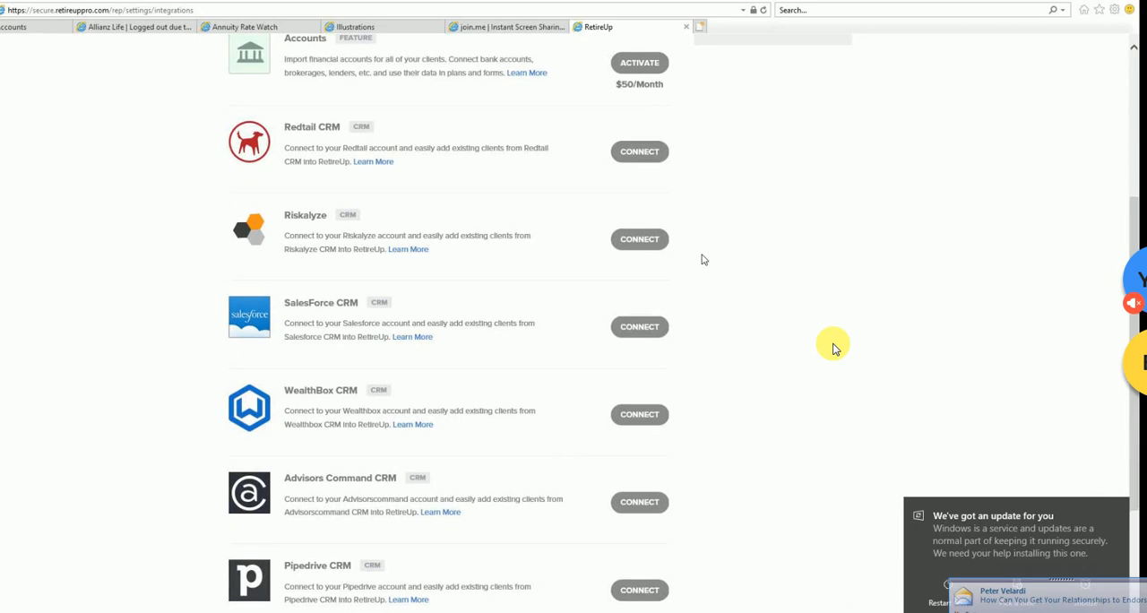
{"action": "scroll", "coordinate": [704, 260], "scroll_direction": "down", "scroll_amount": 2}
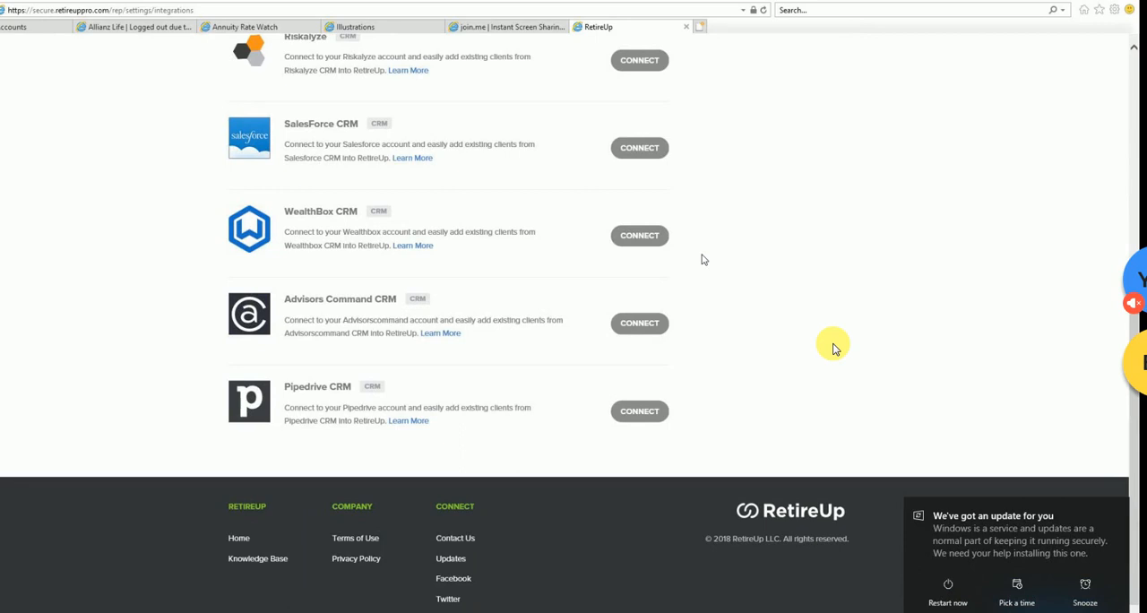
{"action": "scroll", "coordinate": [704, 260], "scroll_direction": "up", "scroll_amount": 5}
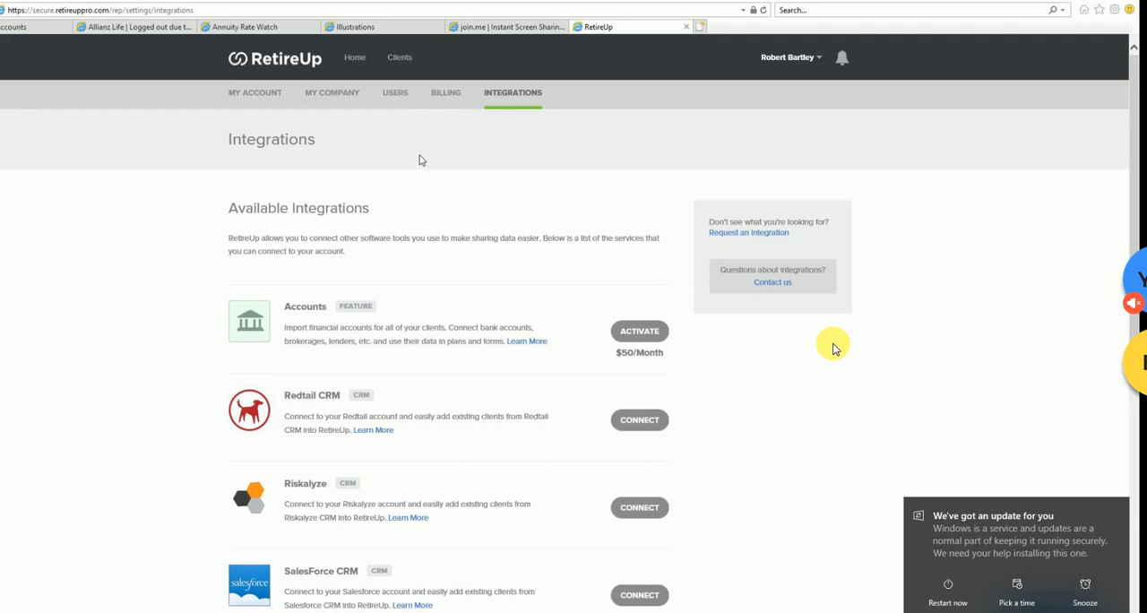
- View the Clients list and return to the Home page
{"action": "left_click", "coordinate": [401, 61]}
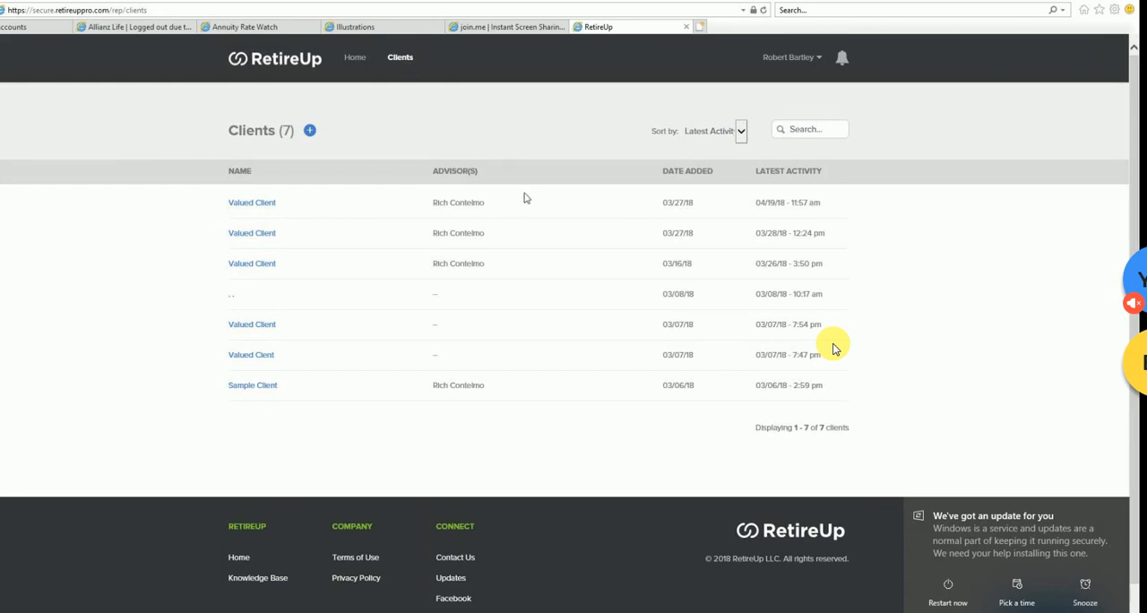
{"action": "left_click", "coordinate": [354, 65]}
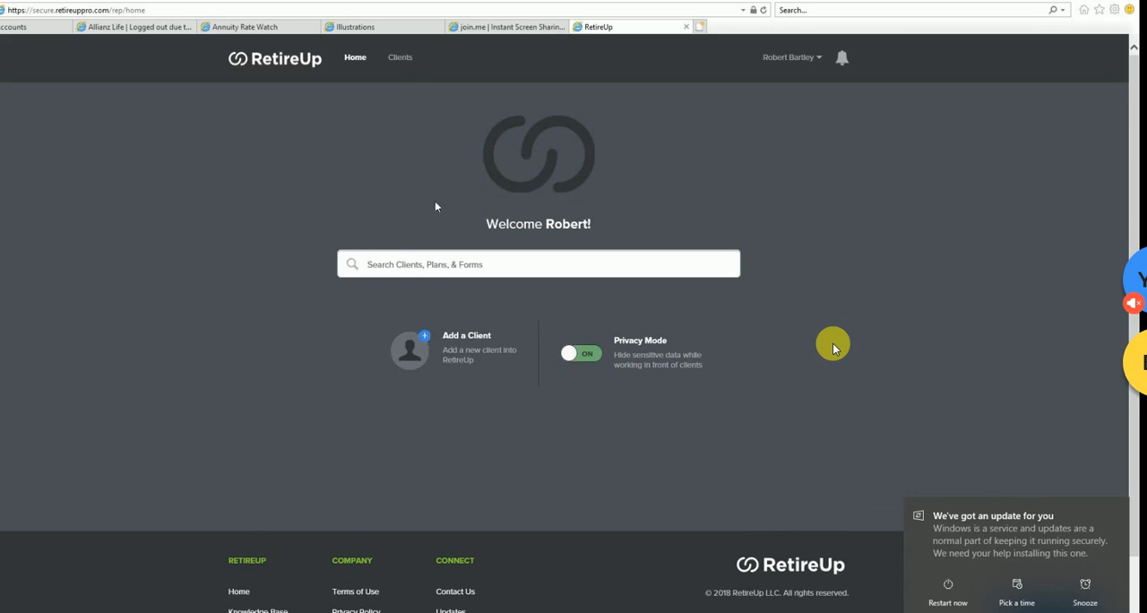
{"action": "left_click", "coordinate": [403, 67]}
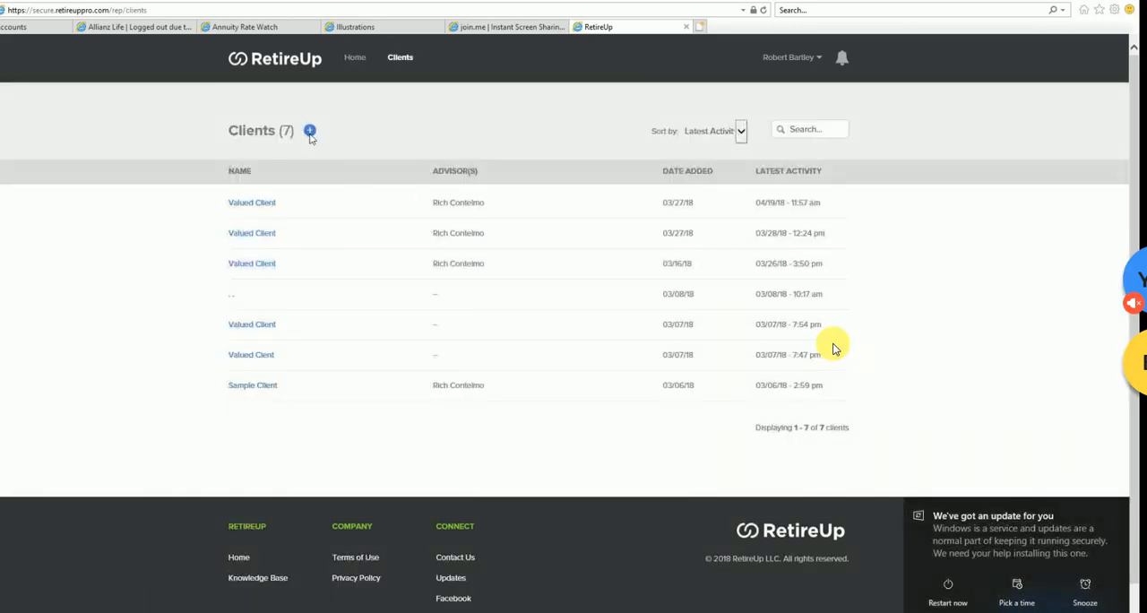
{"action": "left_click", "coordinate": [356, 59]}
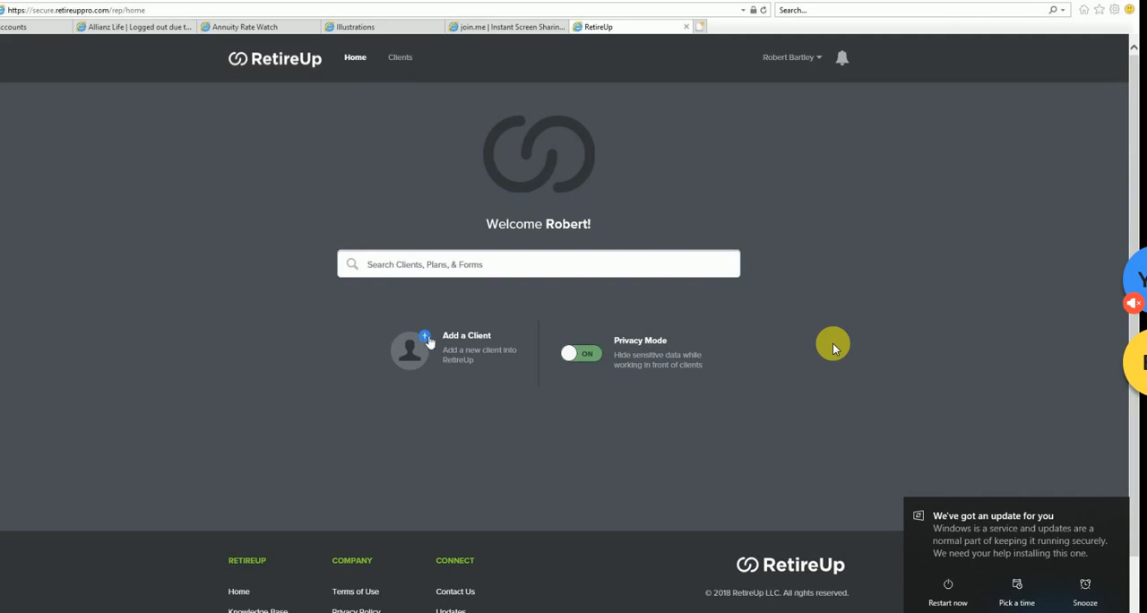
- Start adding a client from the Home page and enter the client's first and last name
{"action": "left_click", "coordinate": [429, 339]}
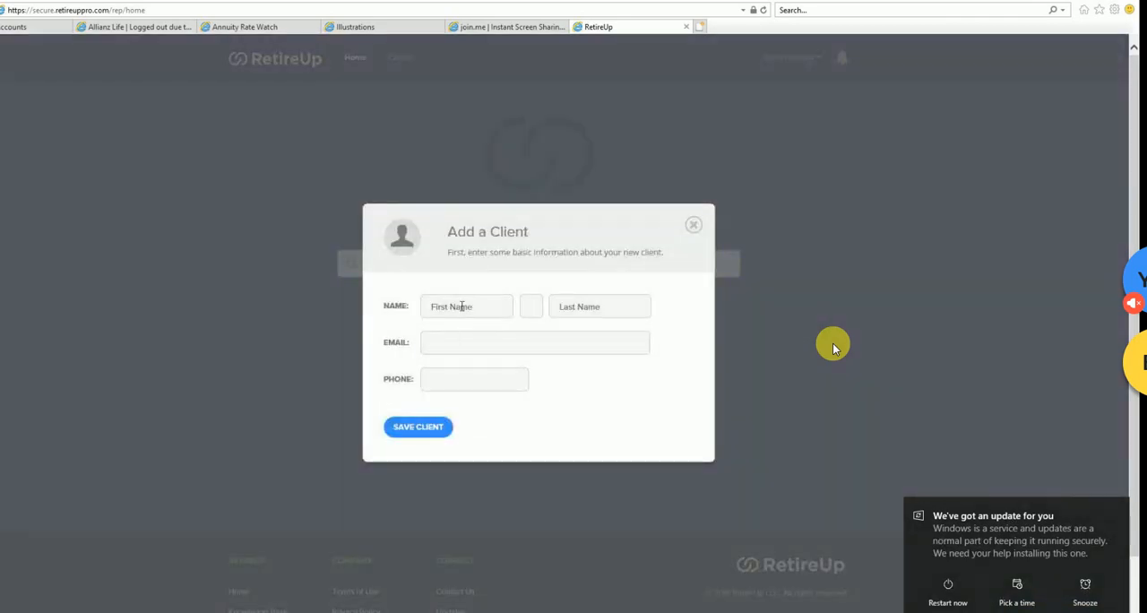
{"action": "left_click", "coordinate": [462, 306]}
{"action": "type", "text": "john"}
{"action": "key", "text": "BackSpace"}
{"action": "key", "text": "BackSpace"}
{"action": "key", "text": "BackSpace"}
{"action": "key", "text": "BackSpace"}
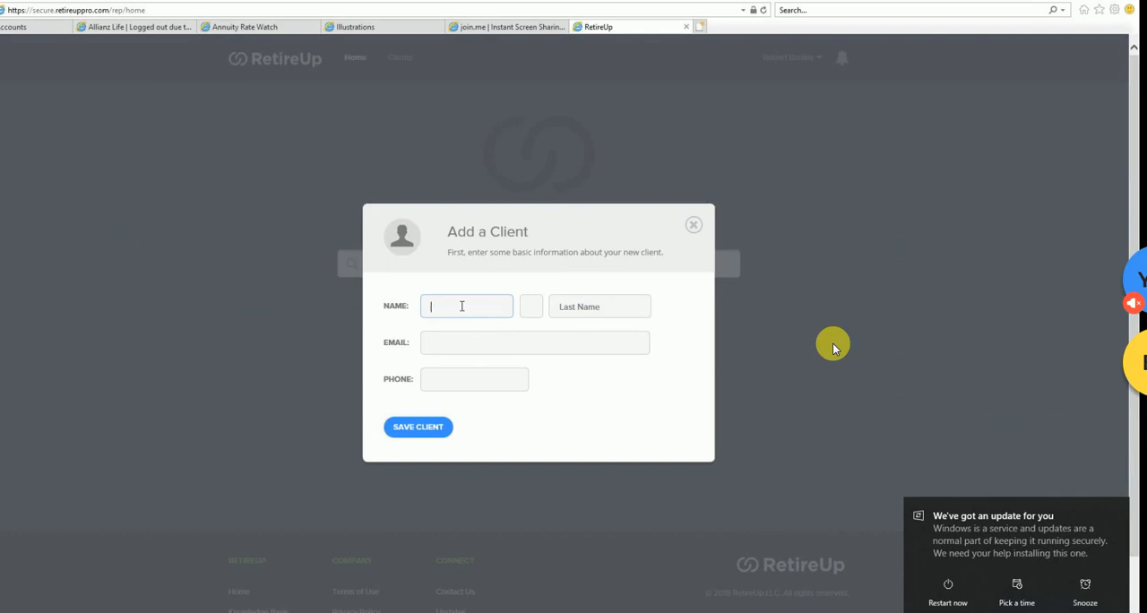
{"action": "type", "text": "j"}
{"action": "key", "text": "BackSpace"}
{"action": "type", "text": "John"}
{"action": "key", "text": "Tab"}
{"action": "key", "text": "Tab"}
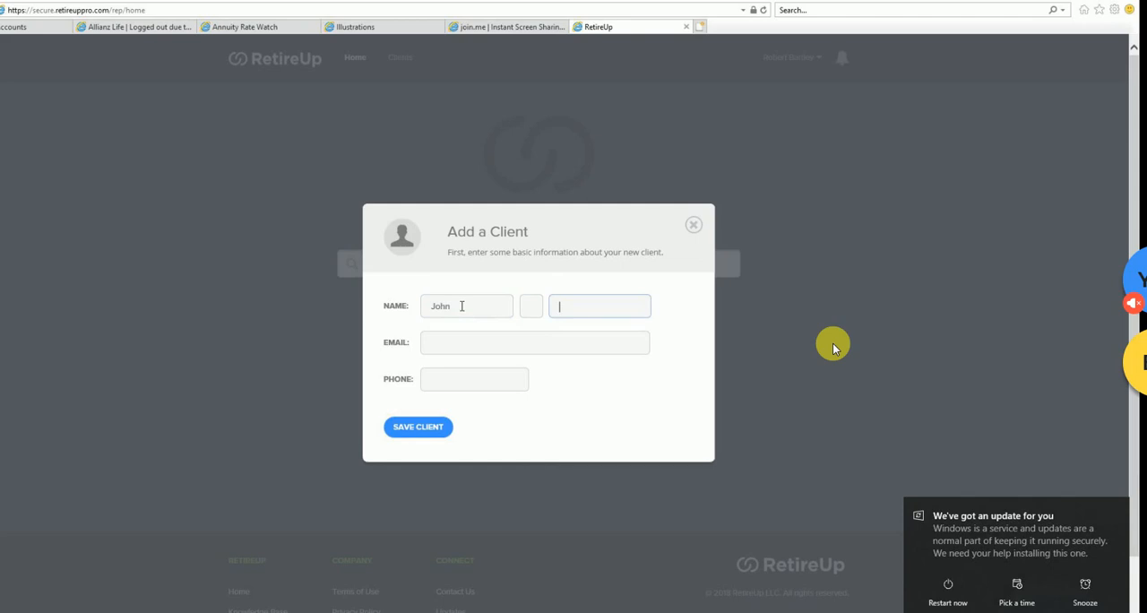
{"action": "type", "text": "Doe"}
- Fill in the new client's e-mail address and correct the missing letter in its domain
{"action": "left_click", "coordinate": [472, 352]}
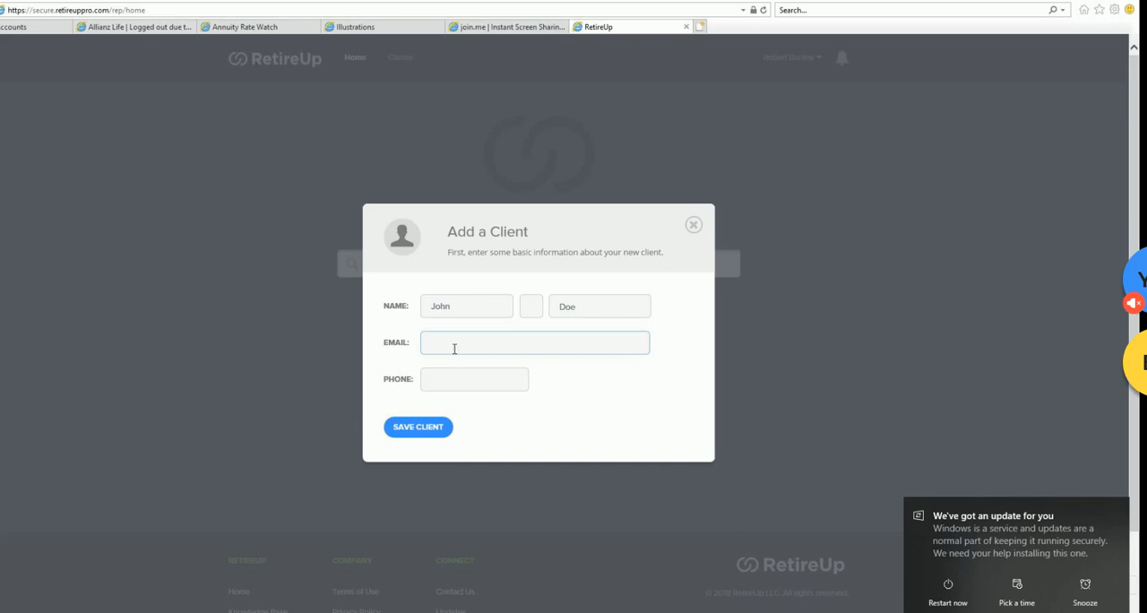
{"action": "left_click", "coordinate": [429, 375]}
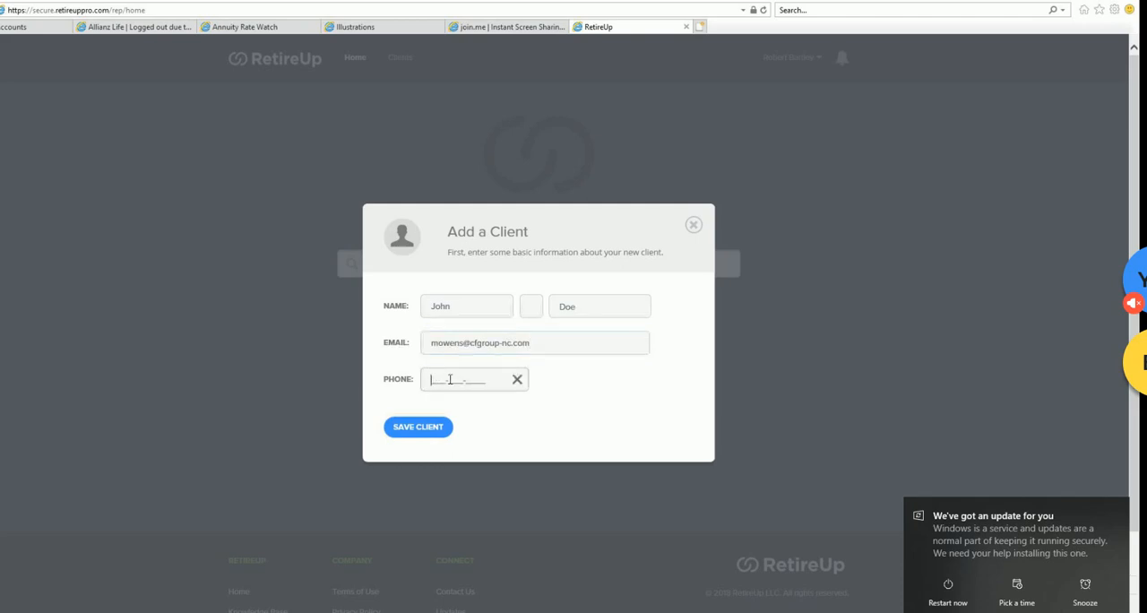
{"action": "left_click", "coordinate": [545, 348]}
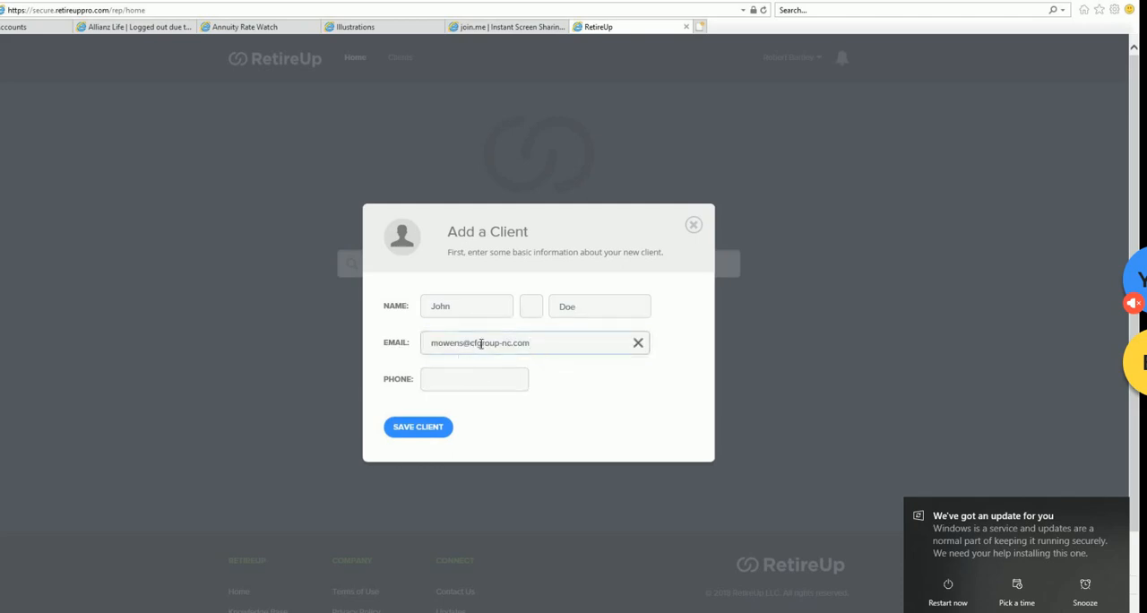
{"action": "left_click", "coordinate": [480, 343]}
{"action": "type", "text": "s"}
- Enter the new client's phone number and save the client
{"action": "left_click", "coordinate": [482, 379]}
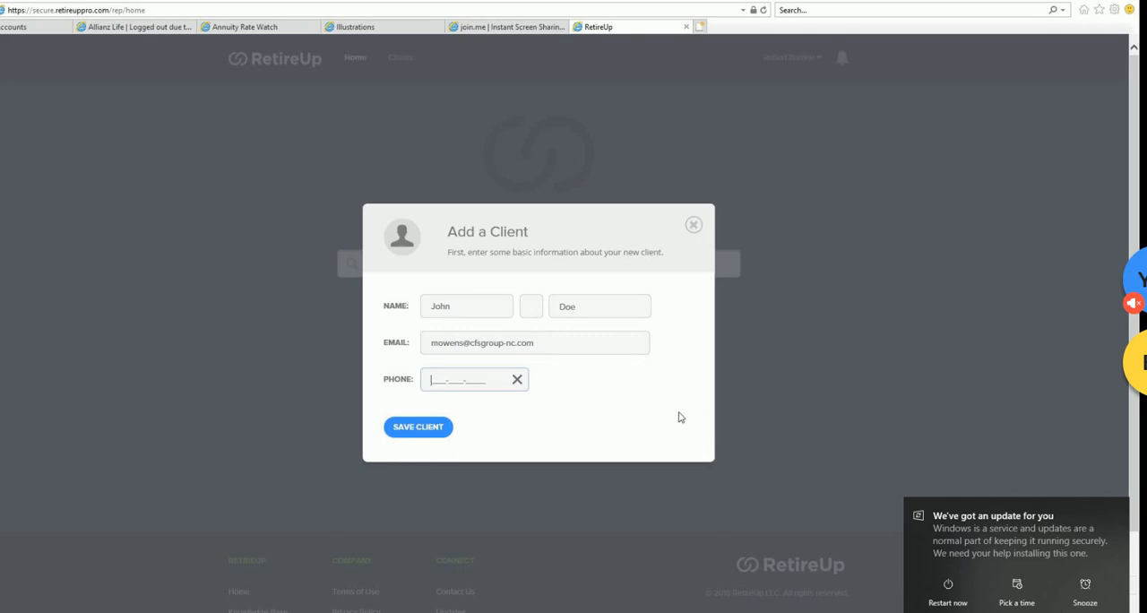
{"action": "left_click", "coordinate": [438, 427]}
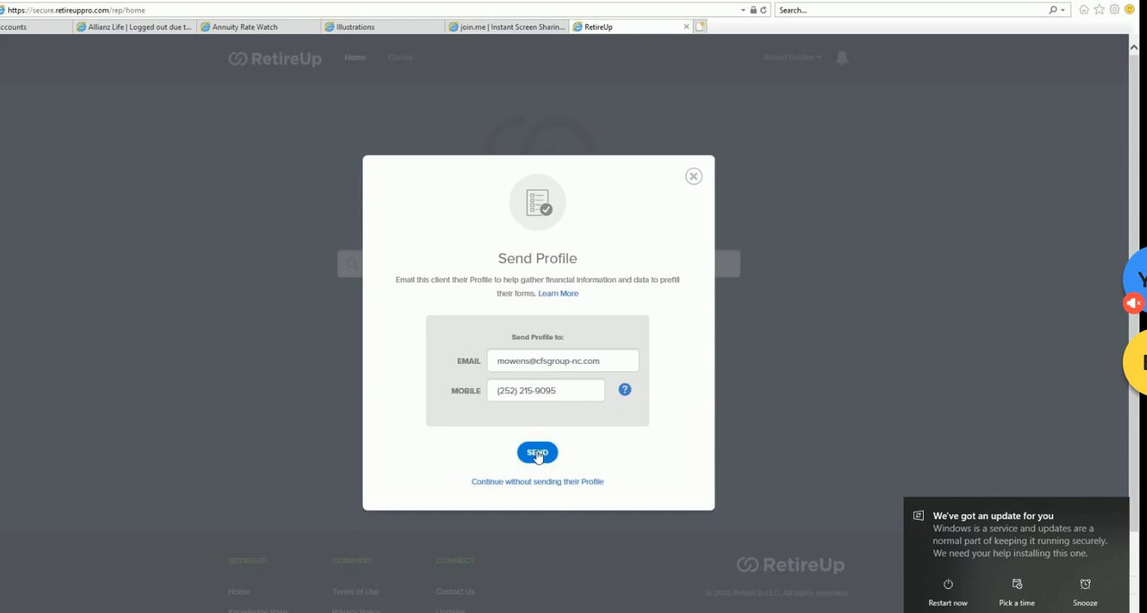
- Send the Profile to the new client's e-mail and mobile number, and close the confirmation
{"action": "left_click", "coordinate": [537, 454]}
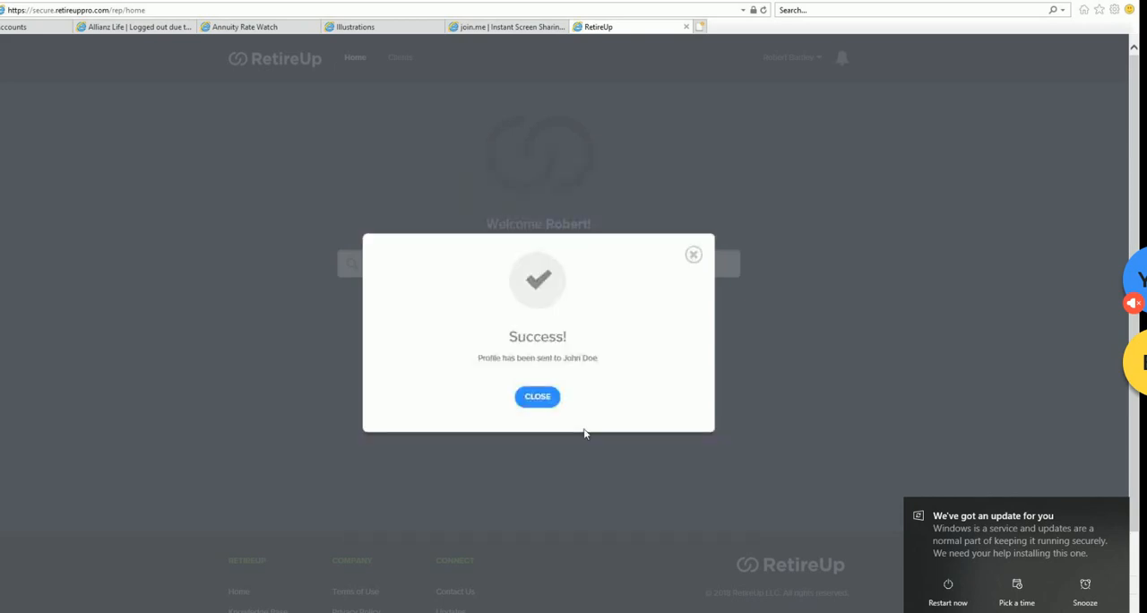
{"action": "left_click", "coordinate": [546, 406]}
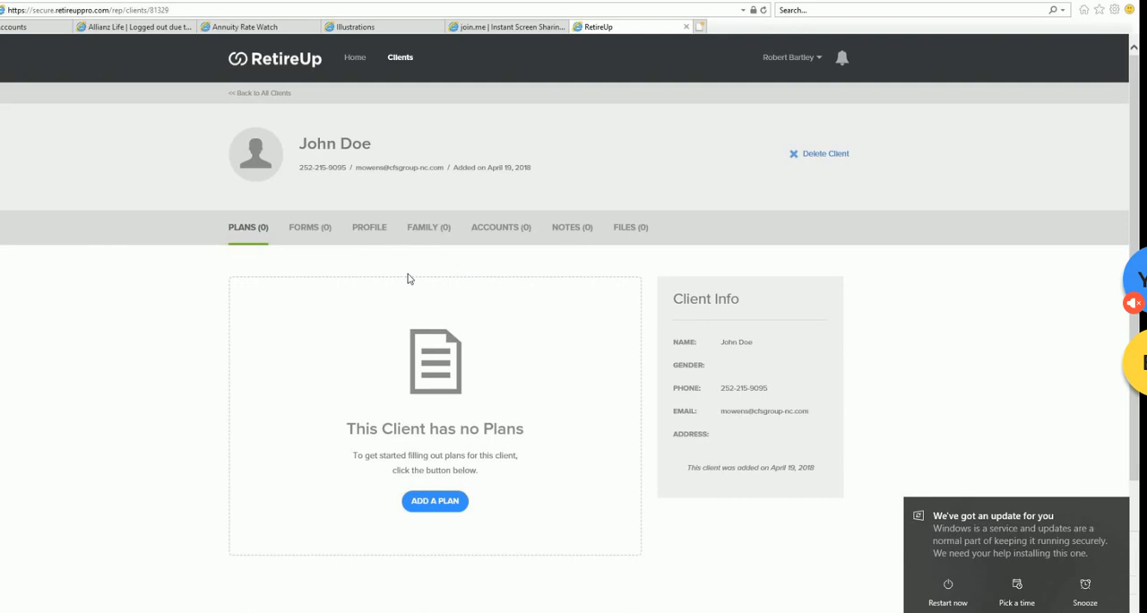
- Open the new client's Profile and examine the Basic Information fields, from the full name down to the citizenship questions
{"action": "left_click", "coordinate": [371, 232]}
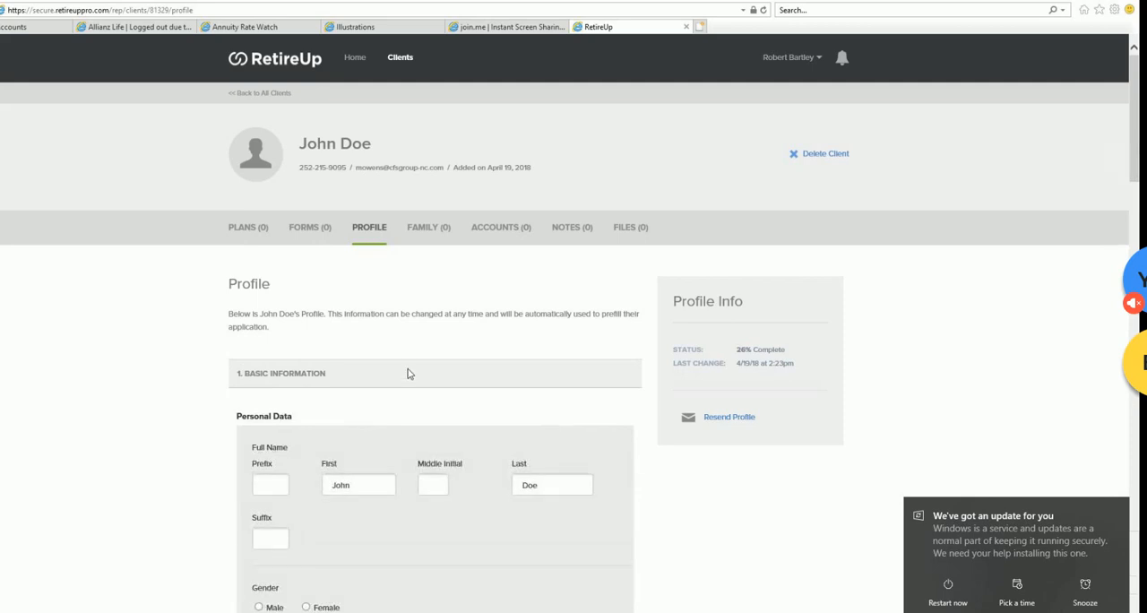
{"action": "scroll", "coordinate": [408, 363], "scroll_direction": "down", "scroll_amount": 2}
{"action": "scroll", "coordinate": [409, 366], "scroll_direction": "down", "scroll_amount": 3}
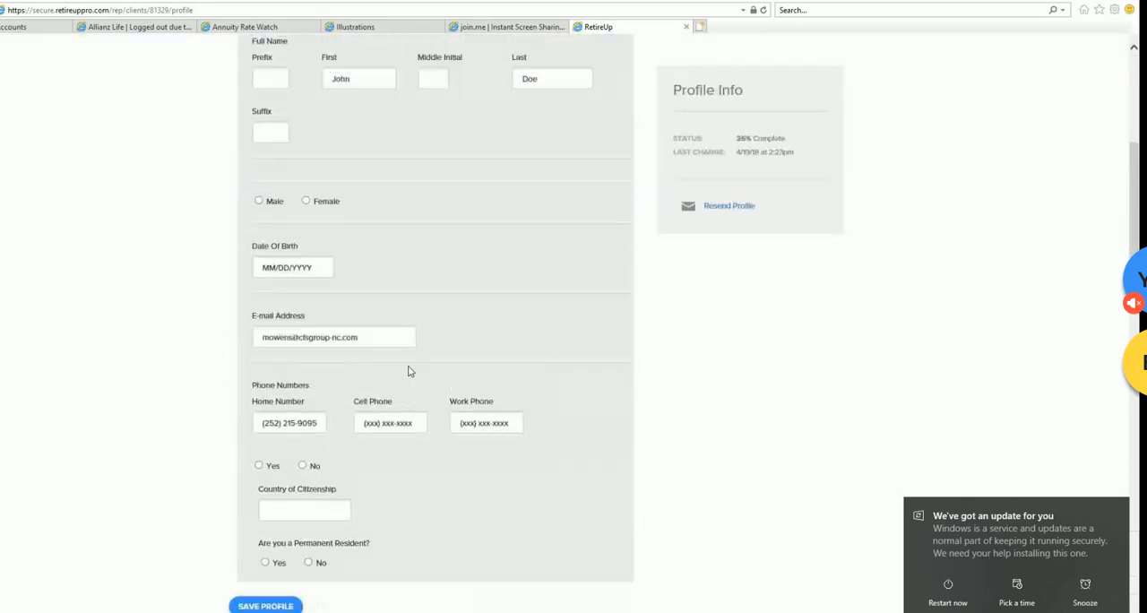
{"action": "scroll", "coordinate": [409, 369], "scroll_direction": "up", "scroll_amount": 4}
{"action": "scroll", "coordinate": [407, 370], "scroll_direction": "down", "scroll_amount": 8}
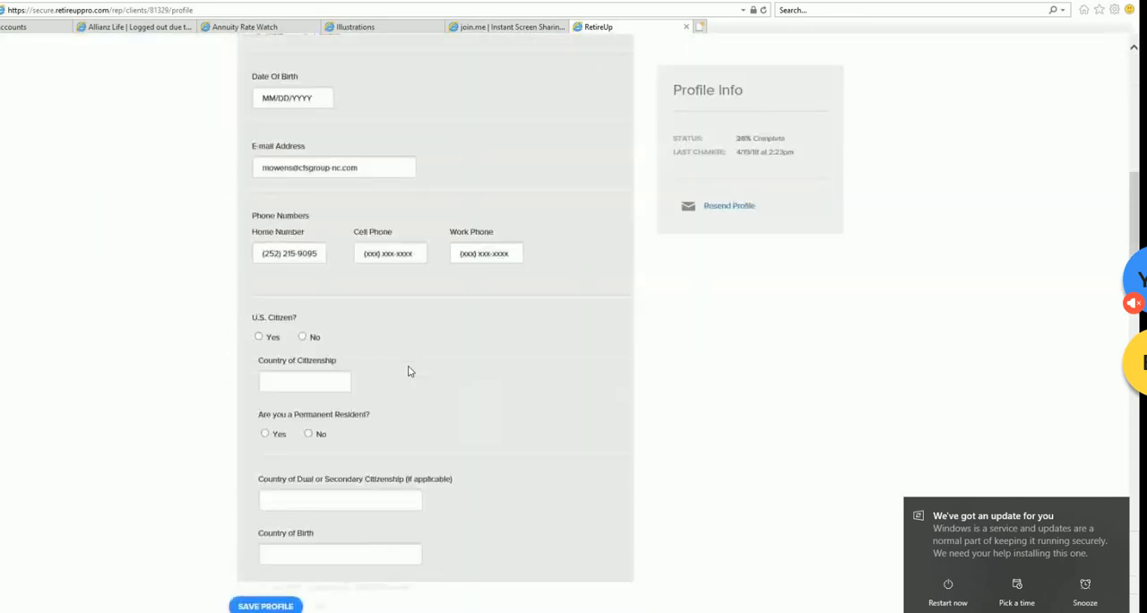
{"action": "scroll", "coordinate": [410, 367], "scroll_direction": "up", "scroll_amount": 8}
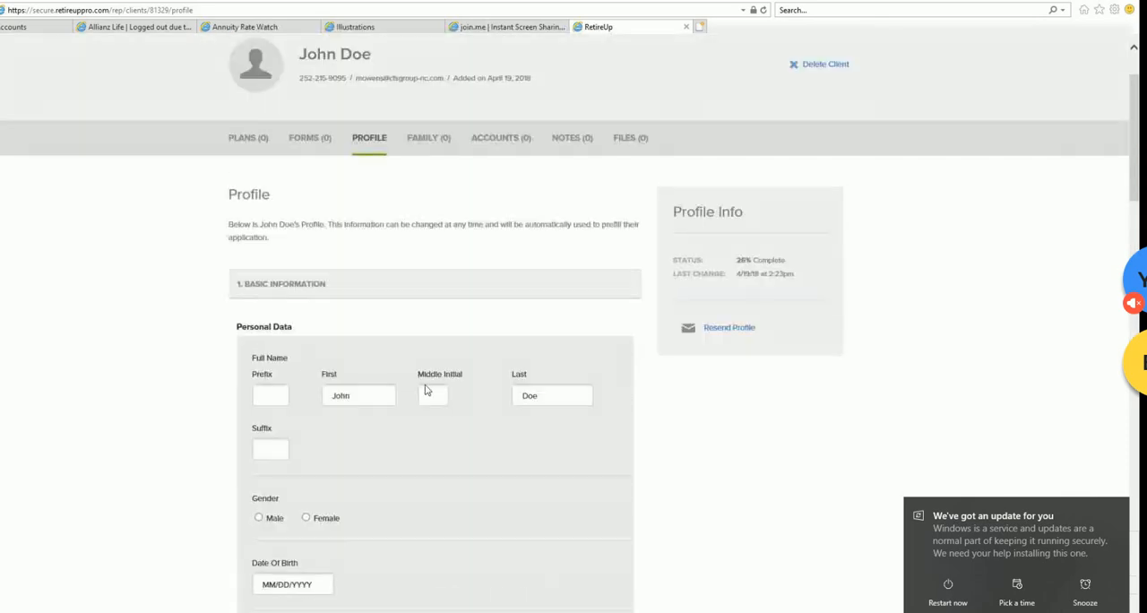
{"action": "left_click", "coordinate": [426, 386]}
{"action": "scroll", "coordinate": [721, 427], "scroll_direction": "down", "scroll_amount": 3}
{"action": "scroll", "coordinate": [722, 427], "scroll_direction": "up", "scroll_amount": 3}
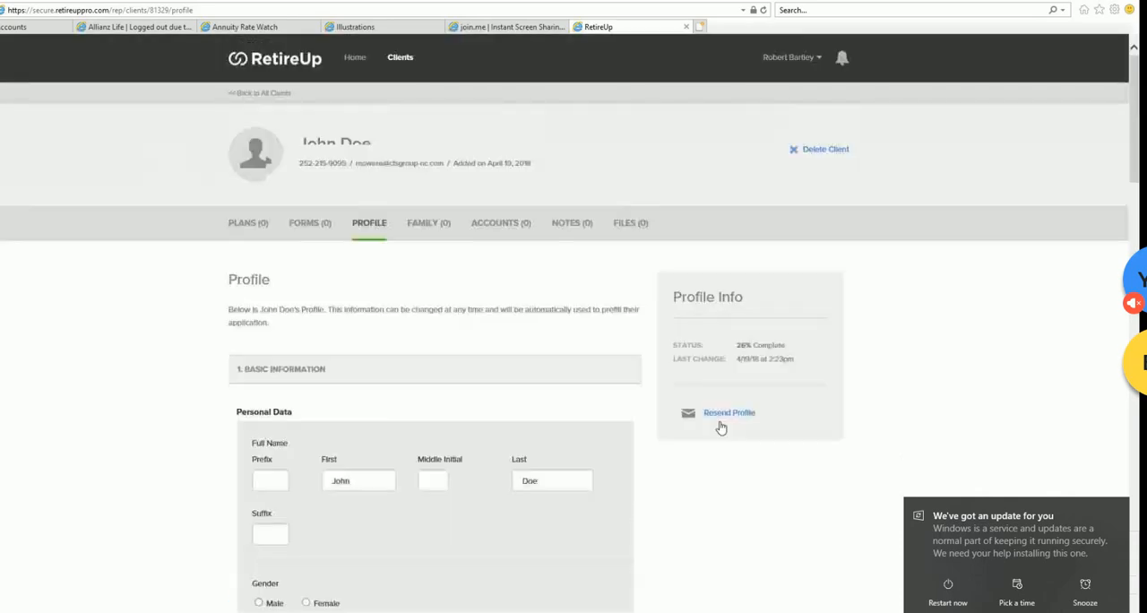
- Examine the rest of the Profile form, including ID verification, marital status, physical address, children and employment status
{"action": "scroll", "coordinate": [659, 472], "scroll_direction": "down", "scroll_amount": 10}
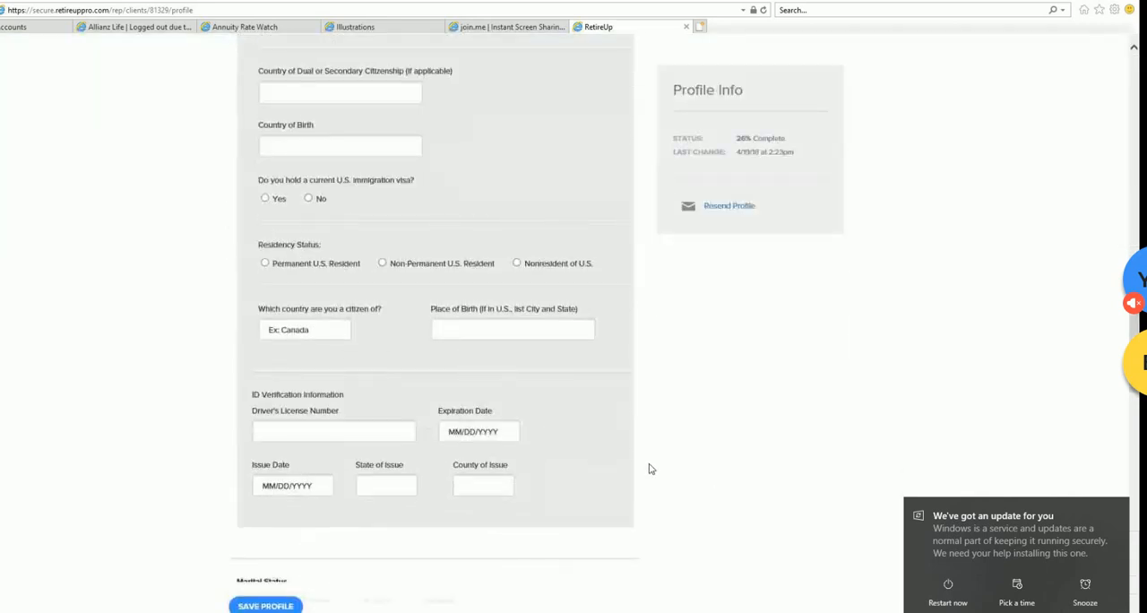
{"action": "scroll", "coordinate": [650, 469], "scroll_direction": "down", "scroll_amount": 5}
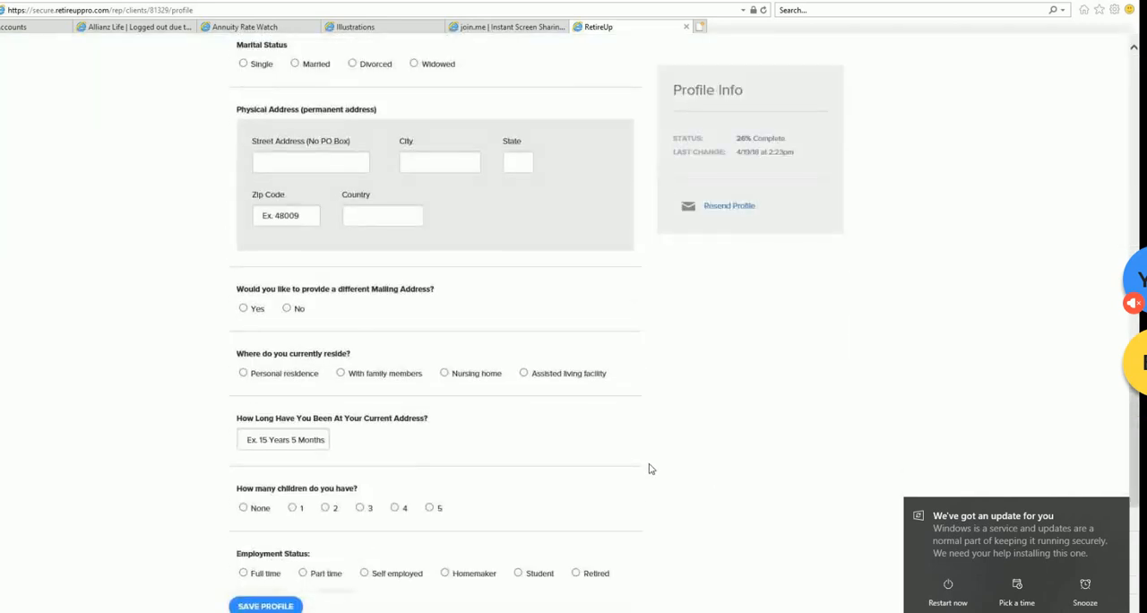
{"action": "scroll", "coordinate": [651, 469], "scroll_direction": "down", "scroll_amount": 4}
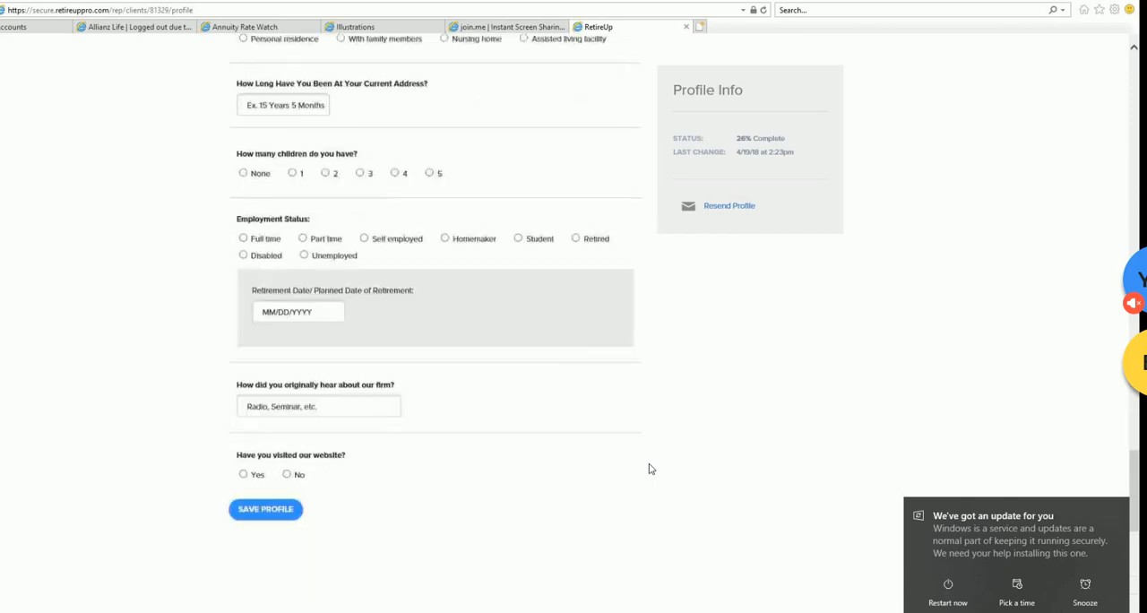
{"action": "scroll", "coordinate": [651, 469], "scroll_direction": "down", "scroll_amount": 1}
{"action": "scroll", "coordinate": [651, 469], "scroll_direction": "up", "scroll_amount": 5}
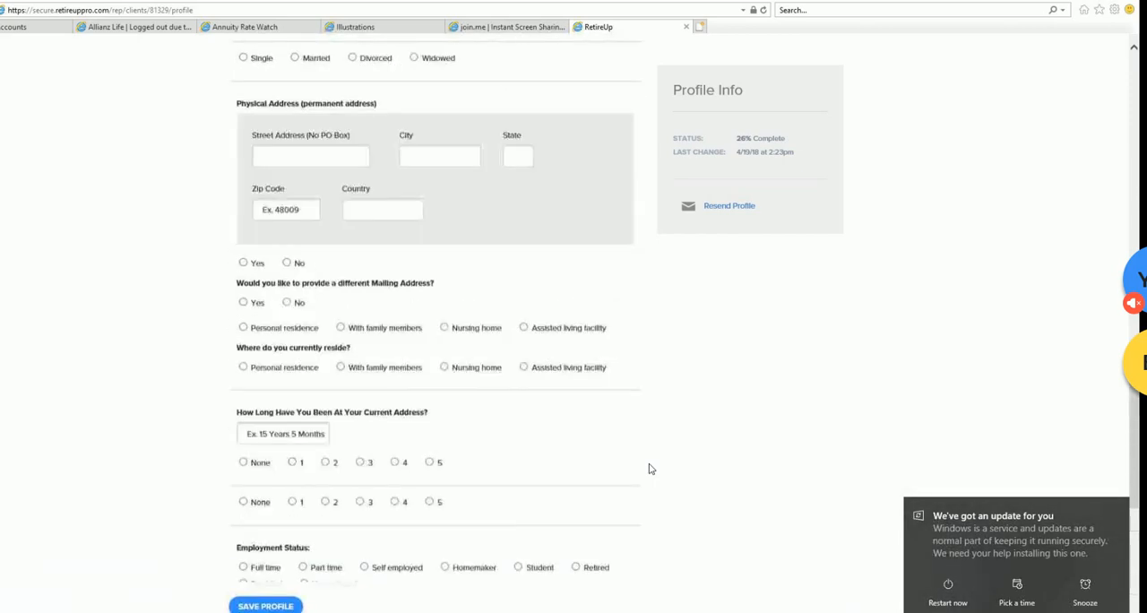
{"action": "scroll", "coordinate": [651, 468], "scroll_direction": "up", "scroll_amount": 10}
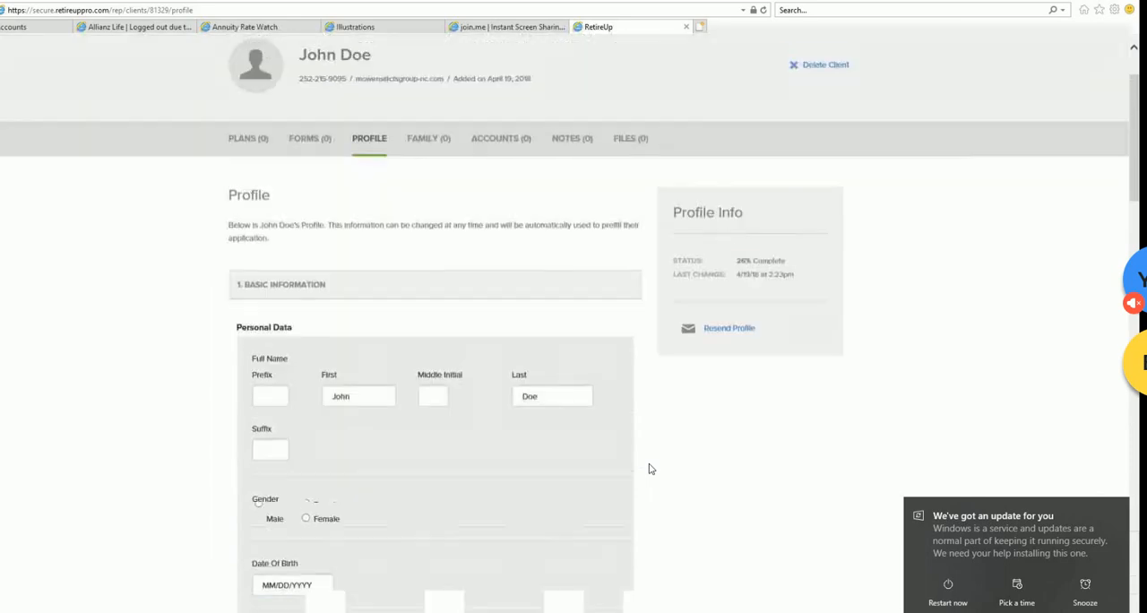
{"action": "scroll", "coordinate": [352, 414], "scroll_direction": "down", "scroll_amount": 2}
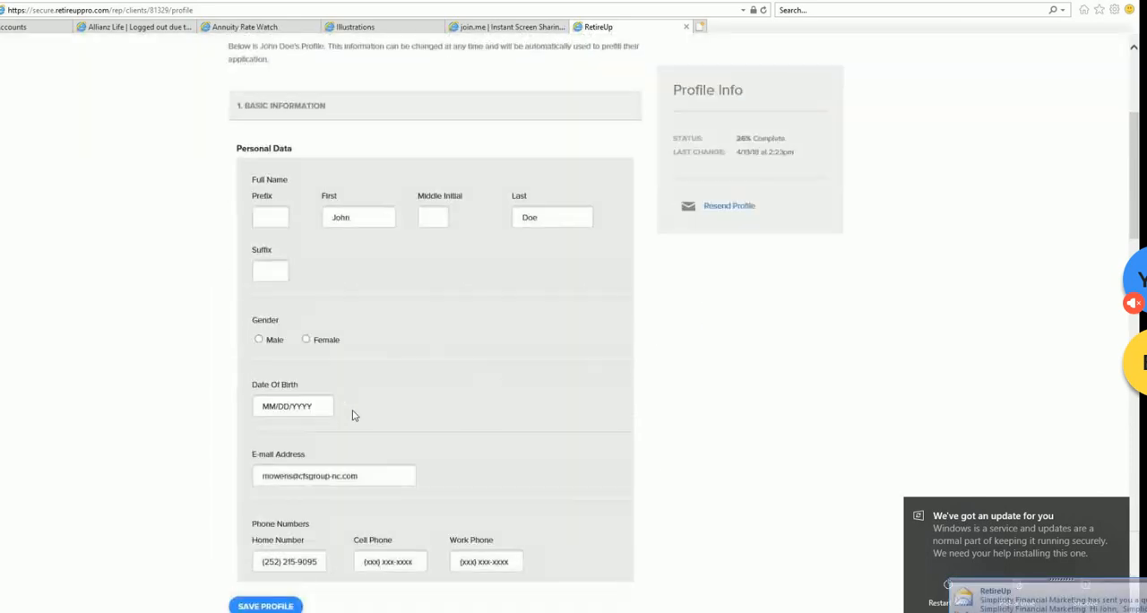
- Set the client's gender to Male and enter the date of birth in the Profile's Basic Information
{"action": "left_click", "coordinate": [258, 339]}
{"action": "left_click", "coordinate": [314, 409]}
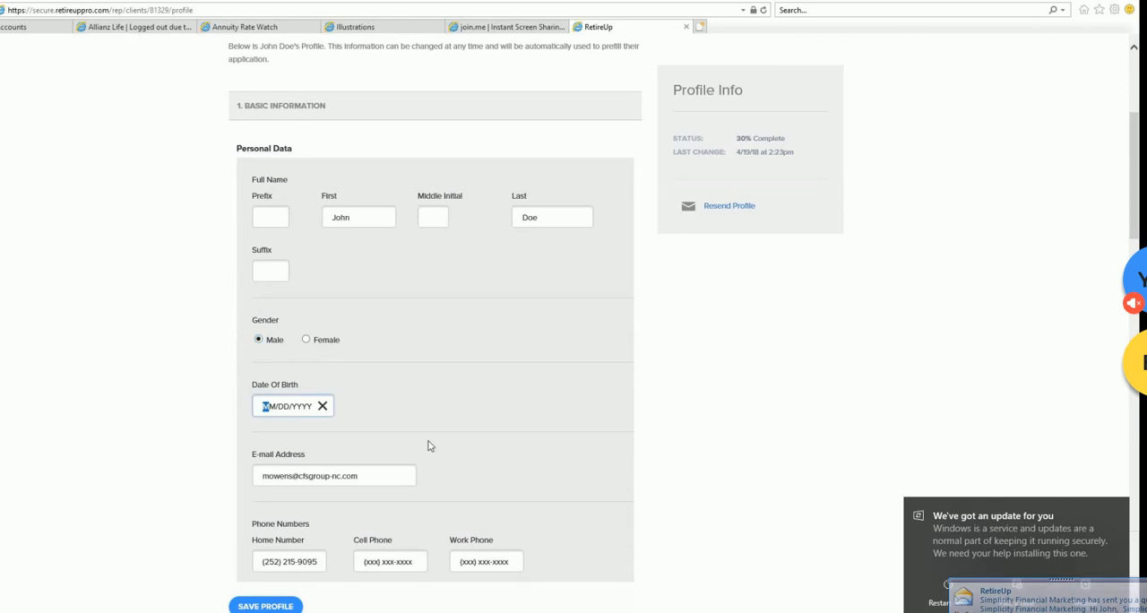
{"action": "type", "text": "01/0"}
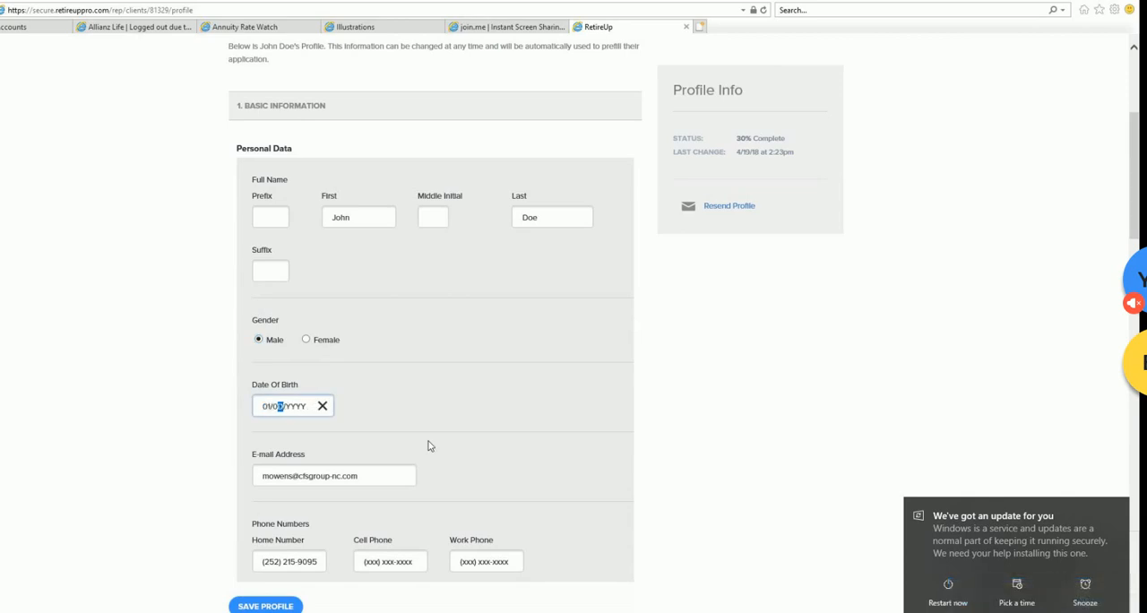
{"action": "type", "text": "1/1945"}
- Mark the client as a U.S. citizen and enter Cincinnati, OH as the place of birth
{"action": "scroll", "coordinate": [520, 391], "scroll_direction": "down", "scroll_amount": 3}
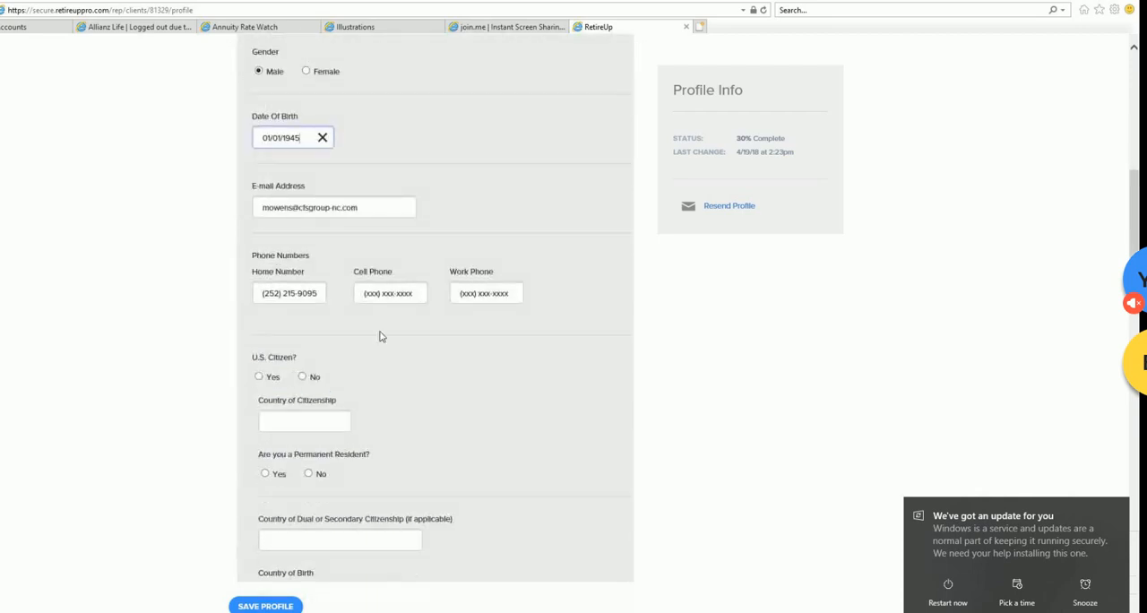
{"action": "scroll", "coordinate": [430, 336], "scroll_direction": "down", "scroll_amount": 2}
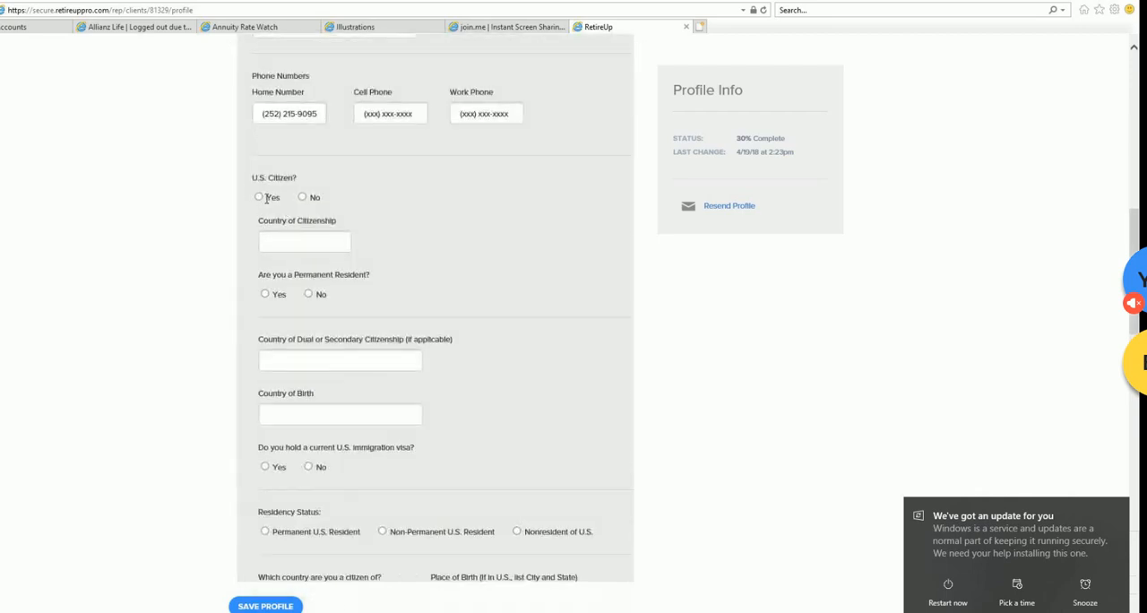
{"action": "left_click", "coordinate": [259, 192]}
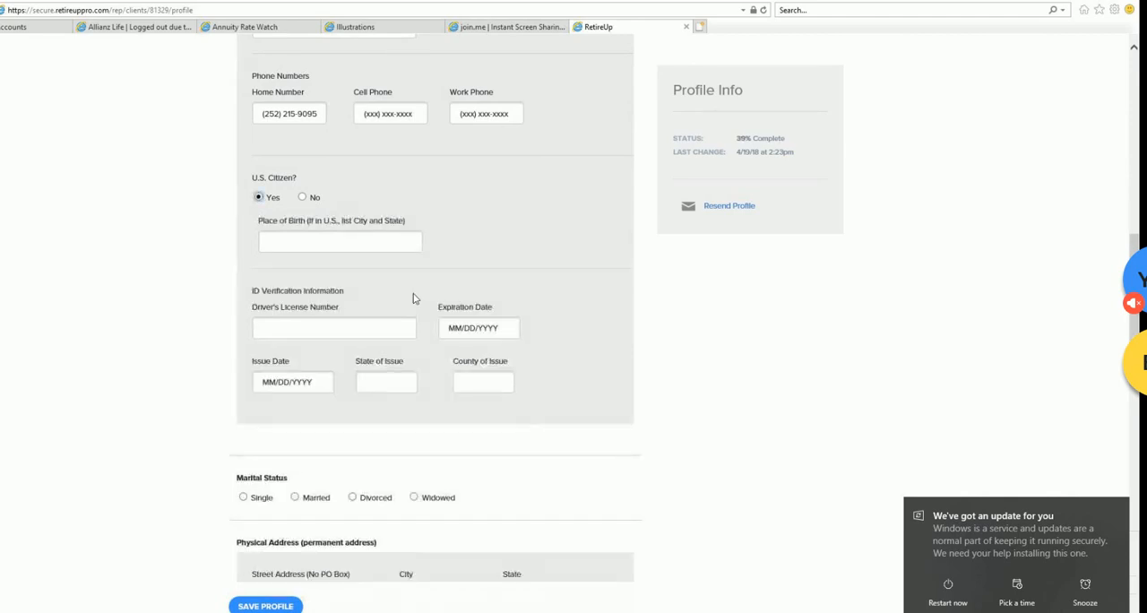
{"action": "left_click", "coordinate": [348, 242]}
{"action": "type", "text": "Cincin"}
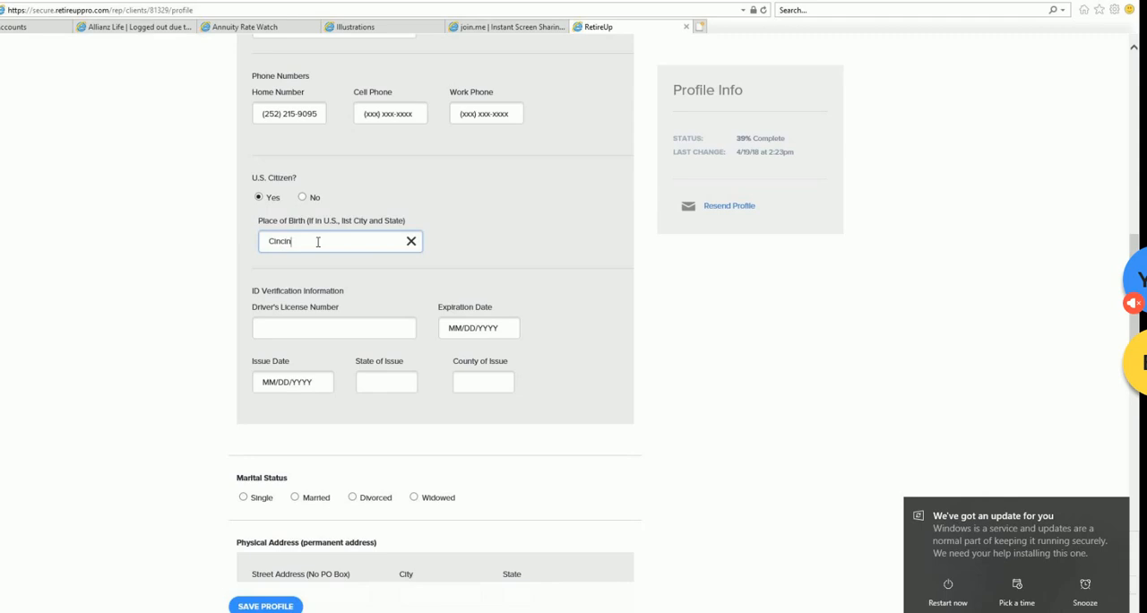
{"action": "type", "text": "nati, OH"}
- Look over the remaining Profile sections, save the client's Profile and return to its beginning
{"action": "scroll", "coordinate": [542, 368], "scroll_direction": "down", "scroll_amount": 1}
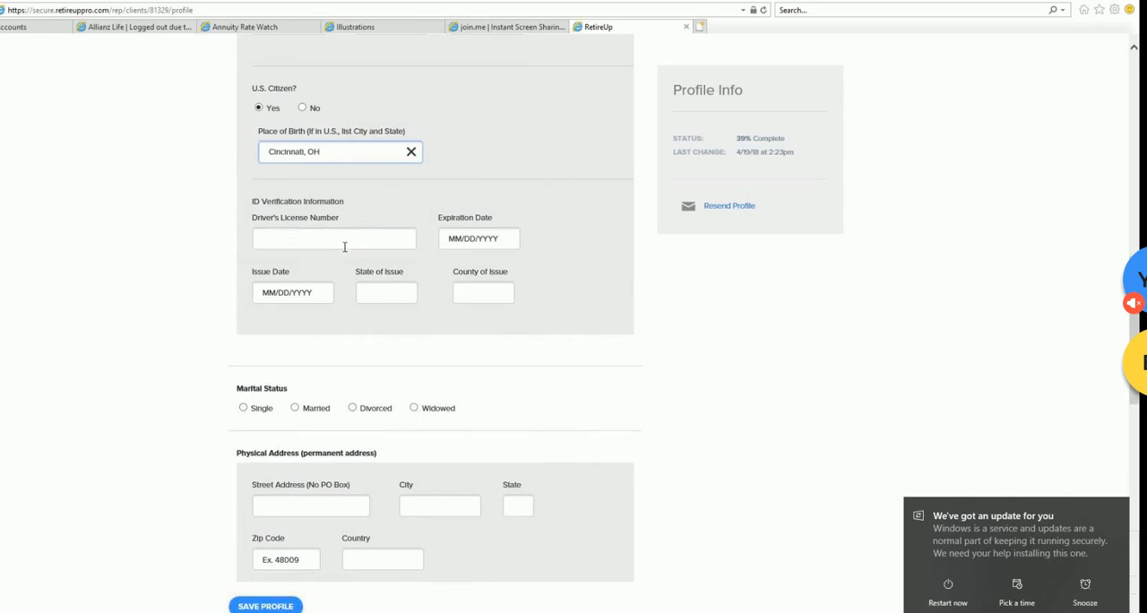
{"action": "scroll", "coordinate": [412, 314], "scroll_direction": "down", "scroll_amount": 3}
{"action": "scroll", "coordinate": [413, 311], "scroll_direction": "down", "scroll_amount": 1}
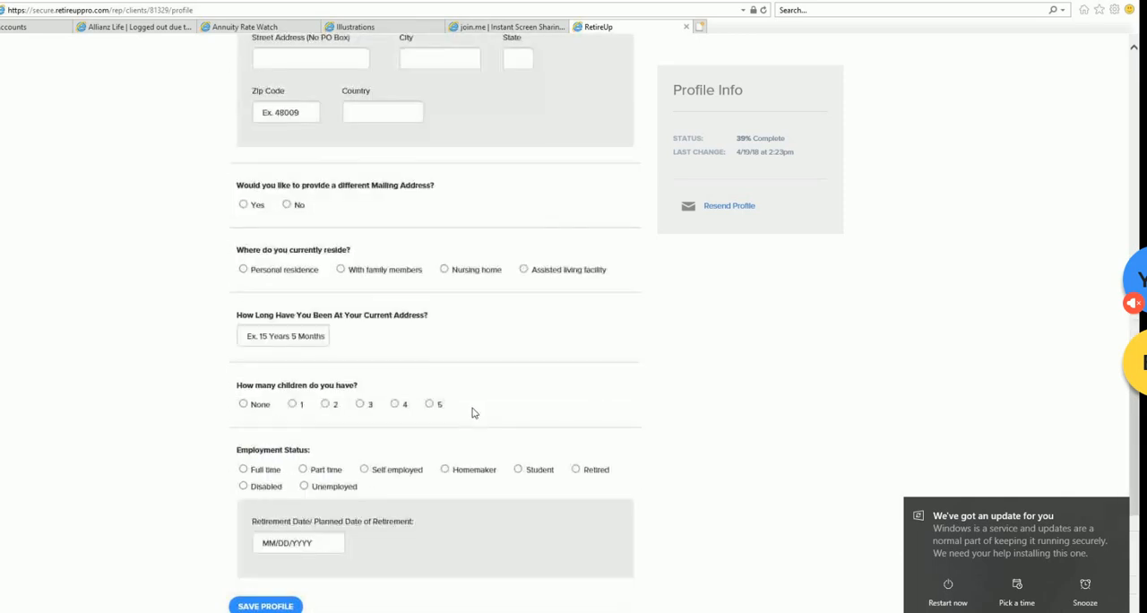
{"action": "scroll", "coordinate": [474, 413], "scroll_direction": "up", "scroll_amount": 13}
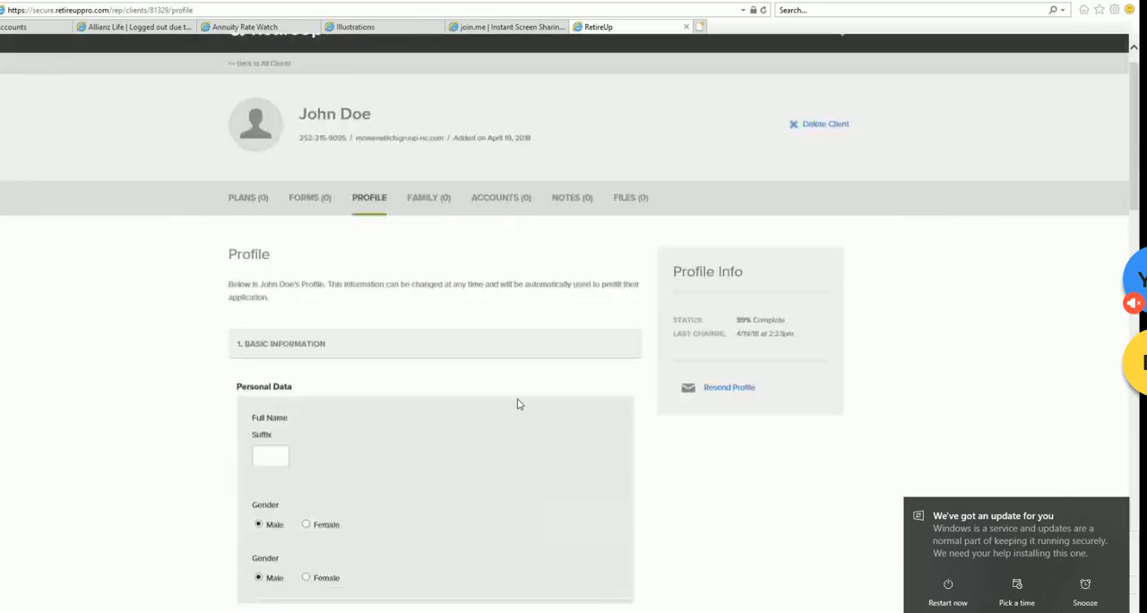
{"action": "scroll", "coordinate": [411, 594], "scroll_direction": "down", "scroll_amount": 2}
{"action": "scroll", "coordinate": [411, 594], "scroll_direction": "down", "scroll_amount": 6}
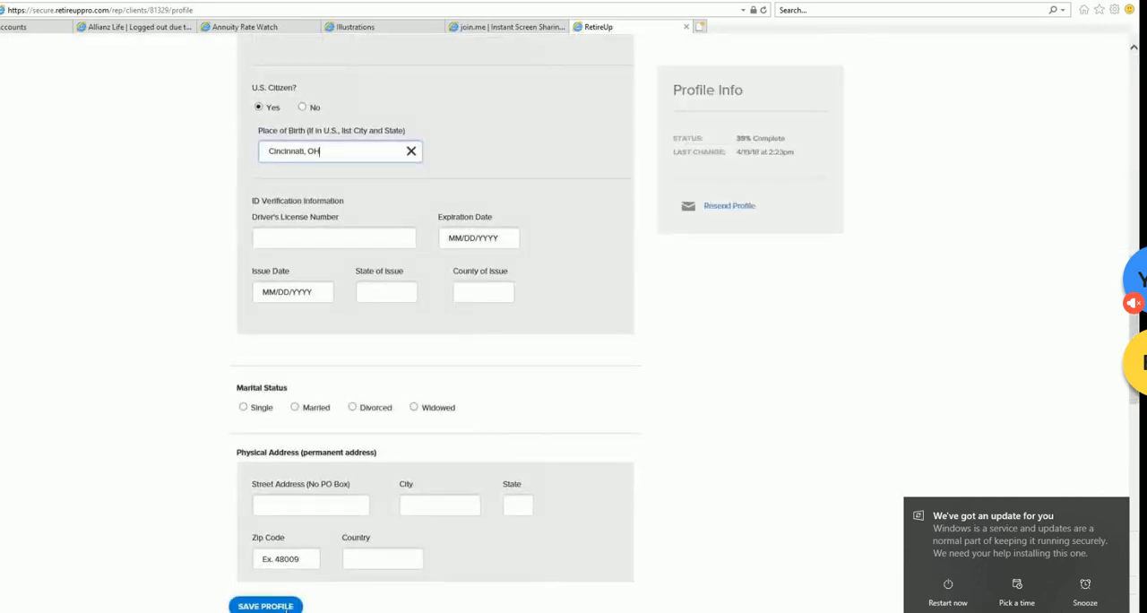
{"action": "scroll", "coordinate": [615, 390], "scroll_direction": "up", "scroll_amount": 8}
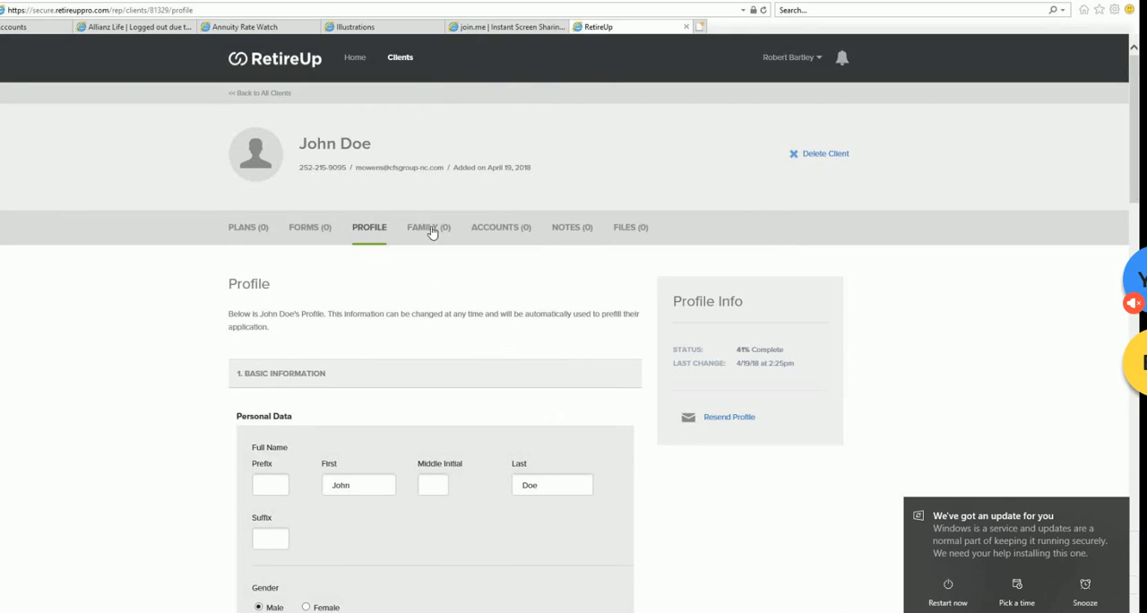
- Resend the Profile to the client's e-mail and mobile number, and close the confirmation
{"action": "left_click", "coordinate": [743, 419]}
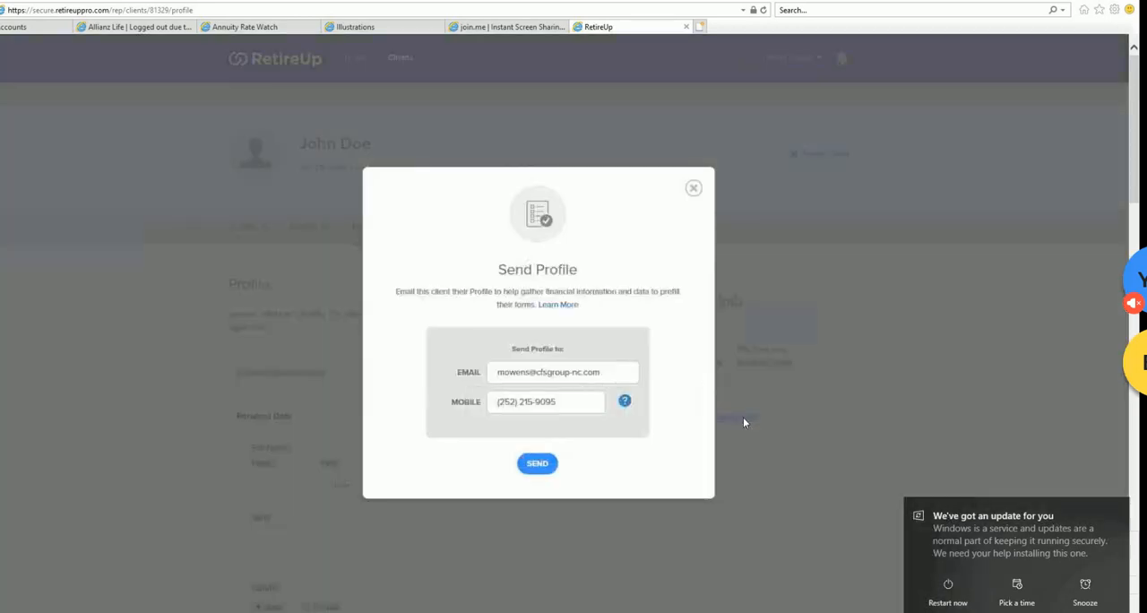
{"action": "left_click", "coordinate": [538, 464]}
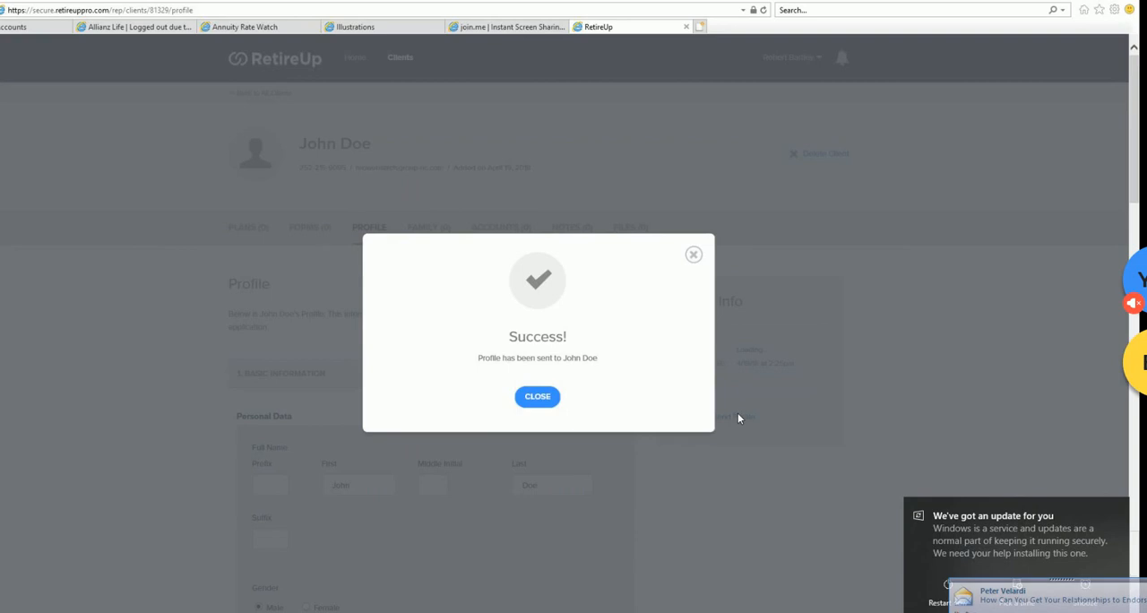
{"action": "left_click", "coordinate": [538, 395]}
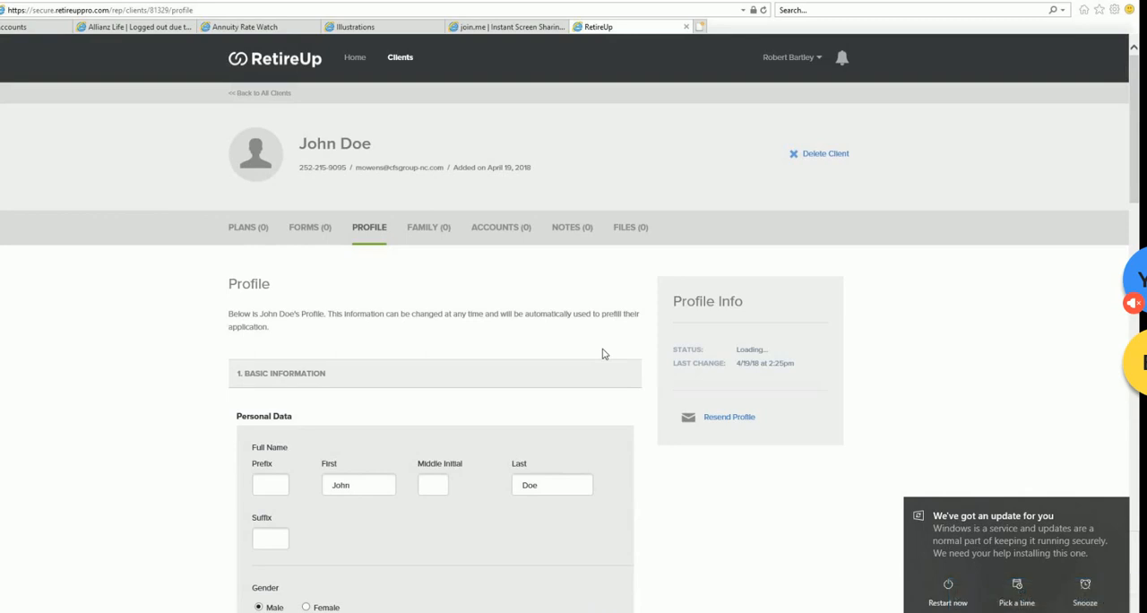
{"action": "scroll", "coordinate": [592, 352], "scroll_direction": "down", "scroll_amount": 2}
{"action": "scroll", "coordinate": [591, 352], "scroll_direction": "up", "scroll_amount": 2}
{"action": "scroll", "coordinate": [619, 335], "scroll_direction": "down", "scroll_amount": 5}
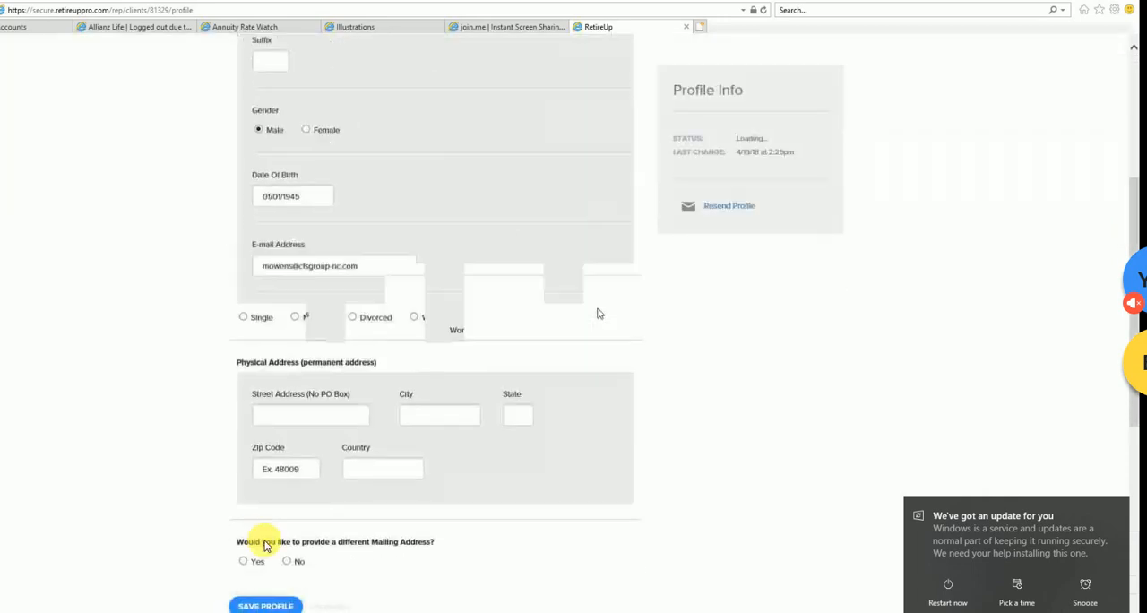
{"action": "scroll", "coordinate": [599, 314], "scroll_direction": "up", "scroll_amount": 10}
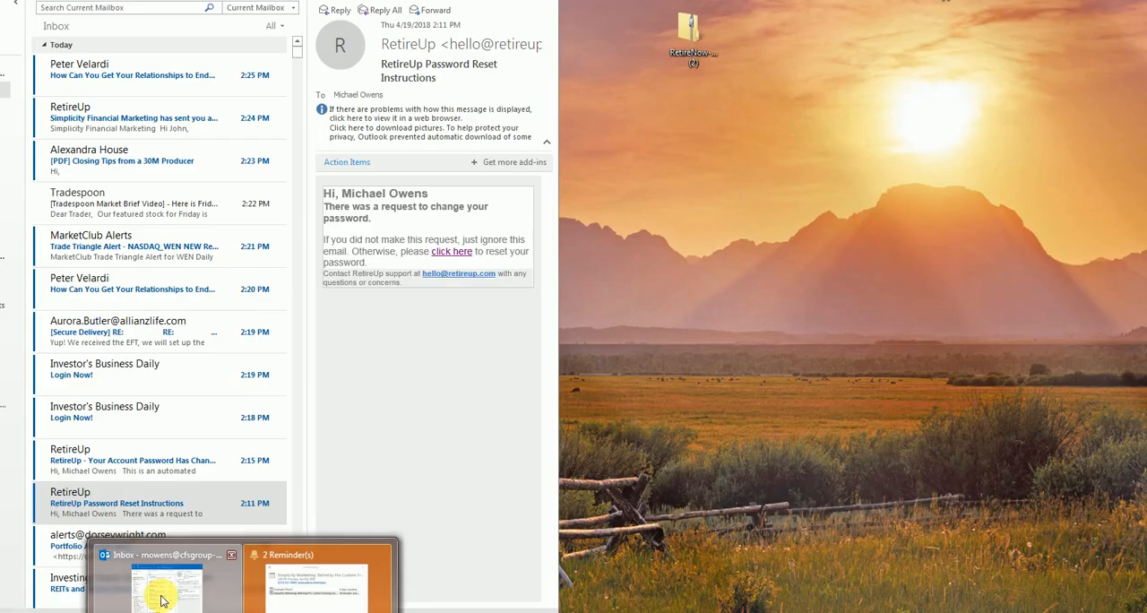
- Switch to the Outlook inbox and delete the newest Seeking Alpha message
{"action": "left_click", "coordinate": [162, 587]}
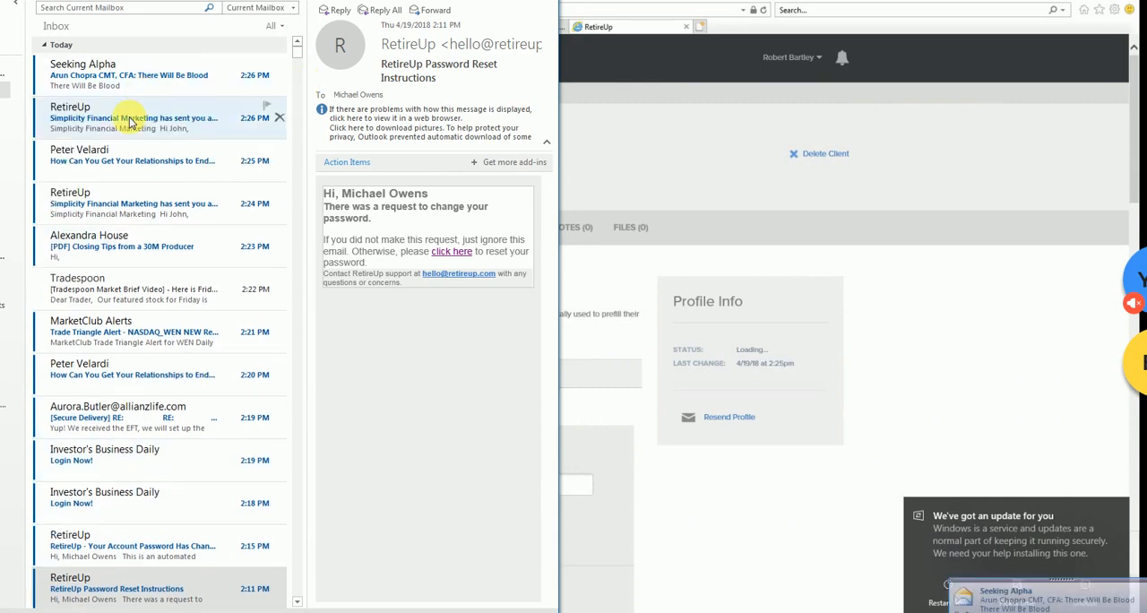
{"action": "left_click", "coordinate": [152, 72]}
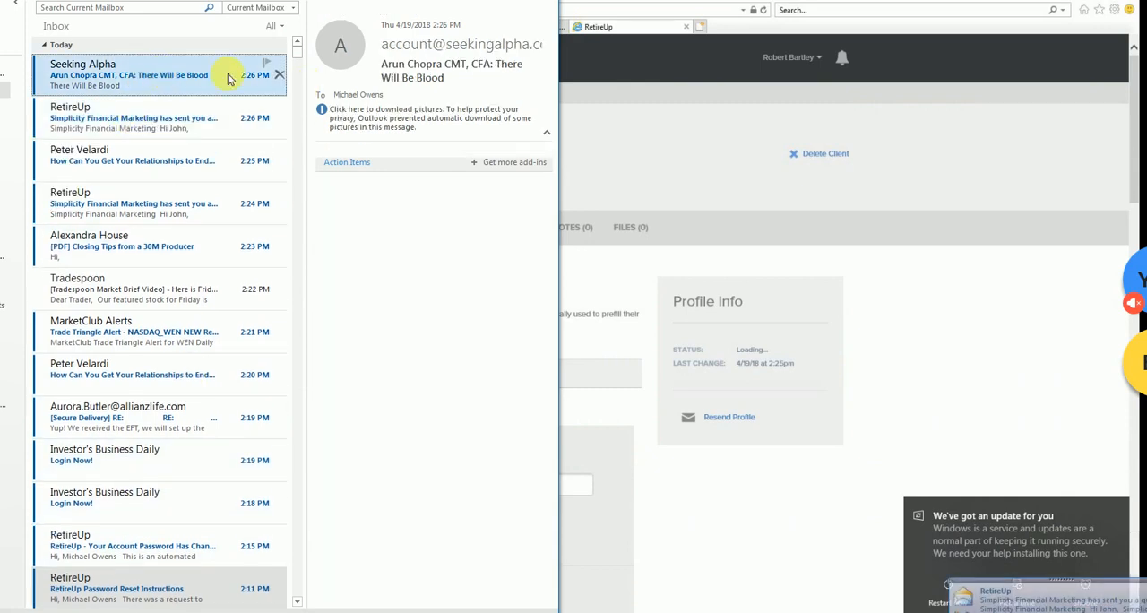
{"action": "left_click", "coordinate": [278, 76]}
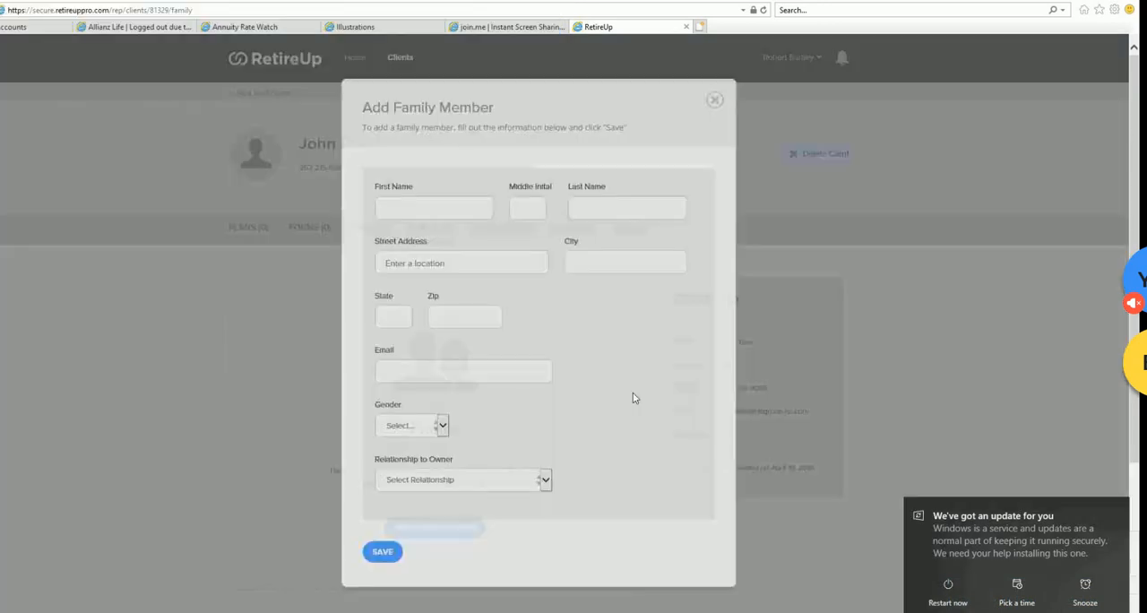
- Fill in the first and last name of a new family member for the client in RetireUp
{"action": "type", "text": "Mi"}
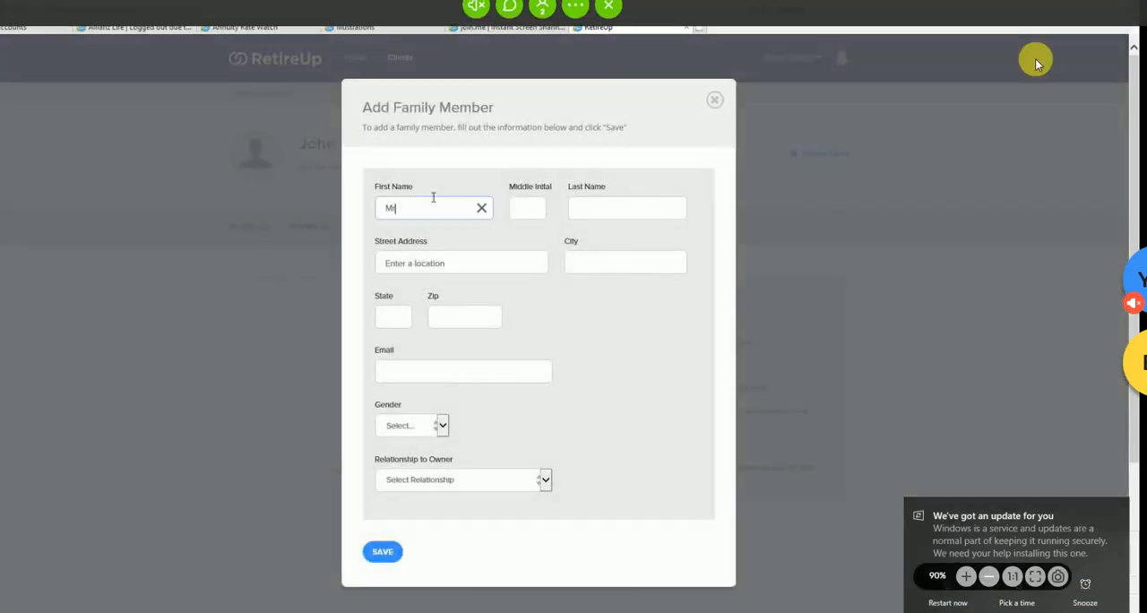
{"action": "type", "text": "s."}
{"action": "key", "text": "Tab"}
{"action": "key", "text": "Tab"}
{"action": "type", "text": "Do"}
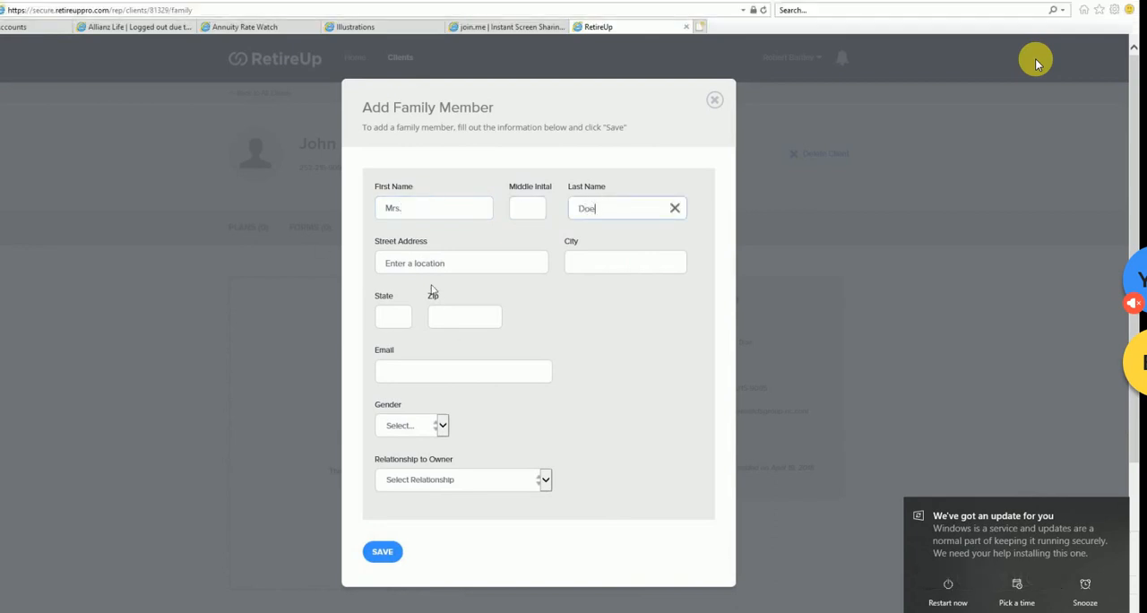
- Fill in the family member's street address, city, state and zip from a suggested Arizona address
{"action": "left_click", "coordinate": [430, 262]}
{"action": "type", "text": "12"}
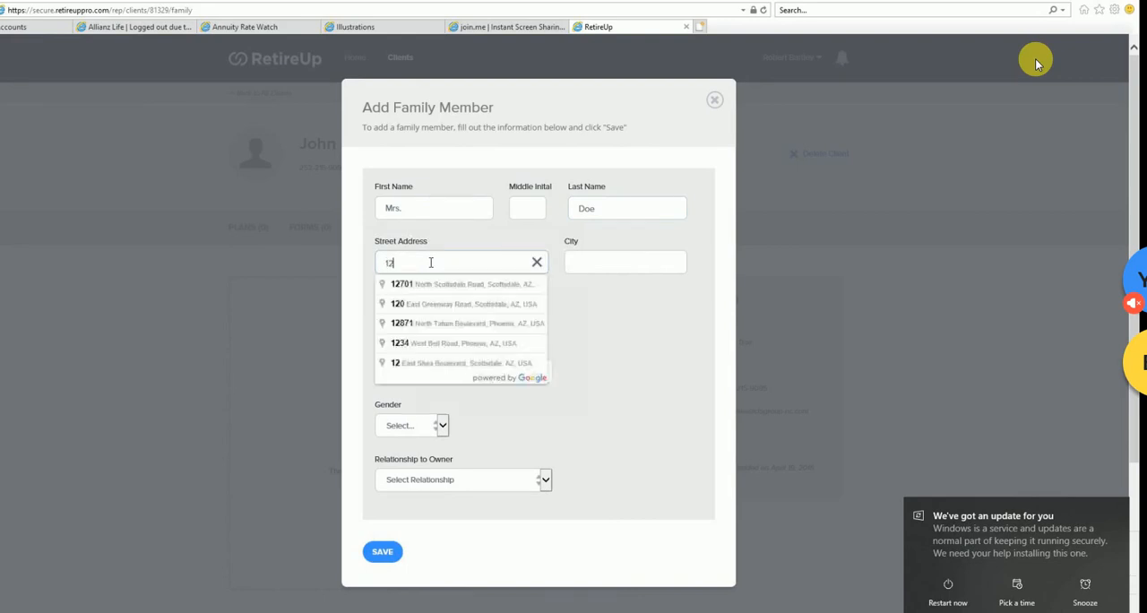
{"action": "type", "text": "34 a"}
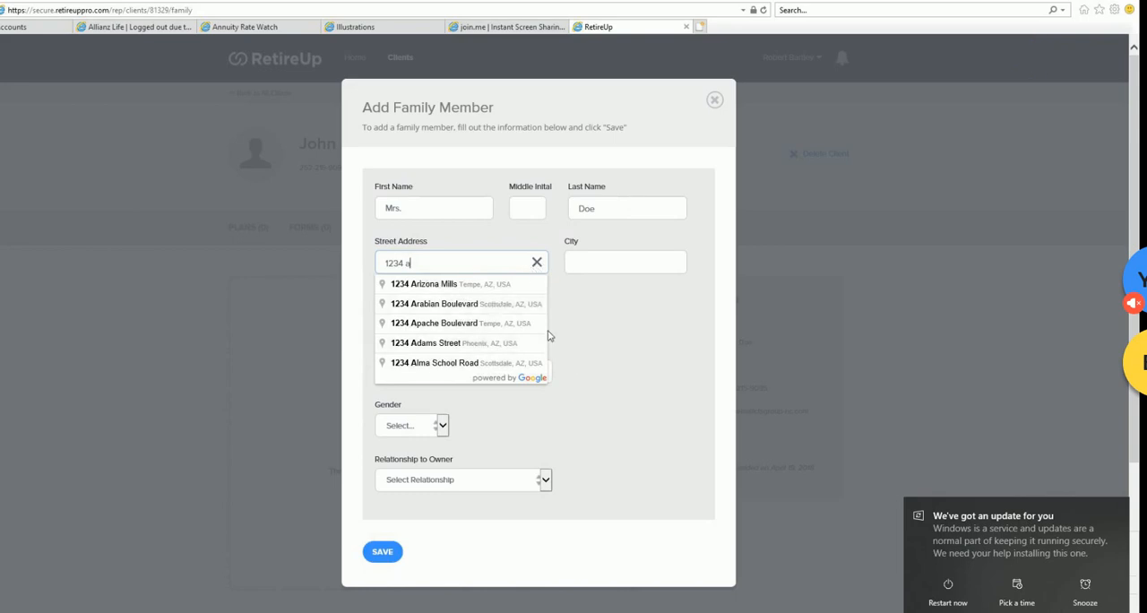
{"action": "left_click", "coordinate": [491, 286]}
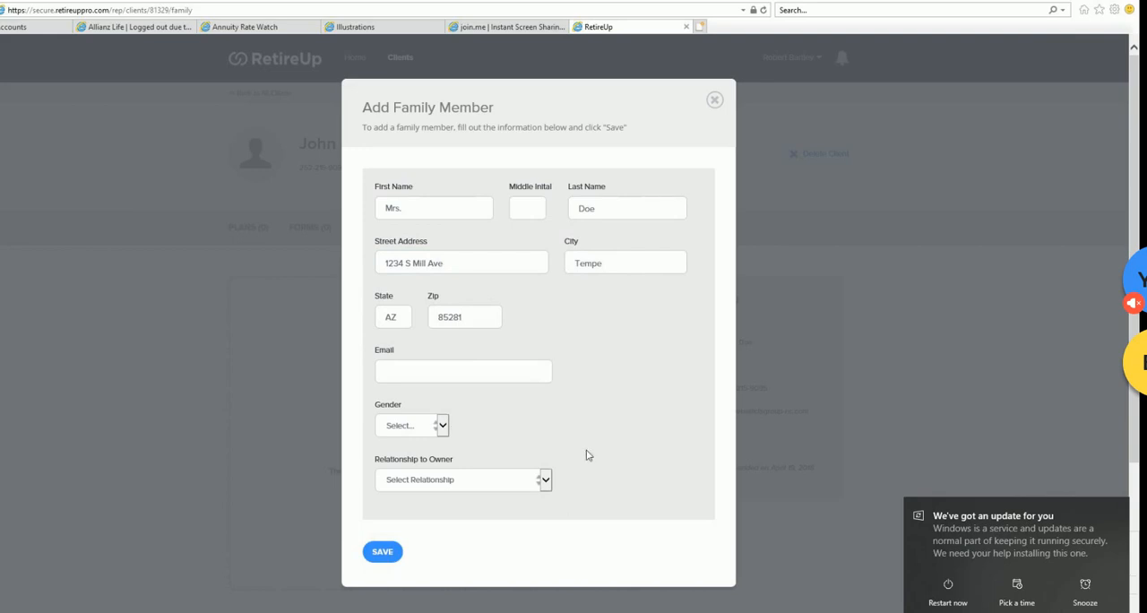
- Set the family member's gender to Female and relationship to Spouse, and save the record
{"action": "scroll", "coordinate": [452, 425], "scroll_direction": "down", "scroll_amount": 2}
{"action": "left_click", "coordinate": [445, 427]}
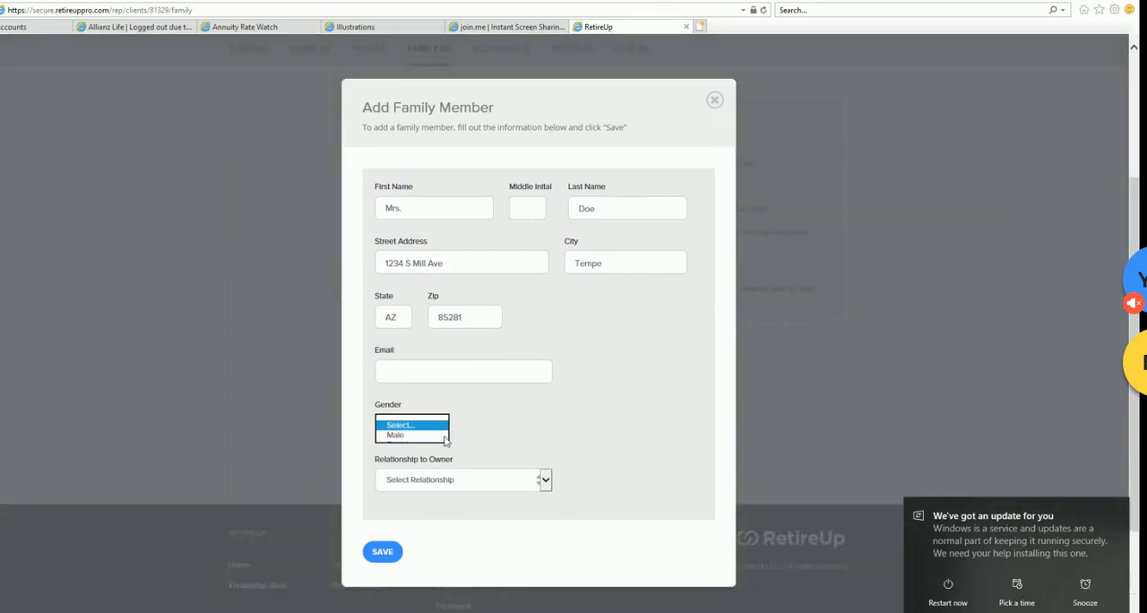
{"action": "left_click", "coordinate": [546, 481]}
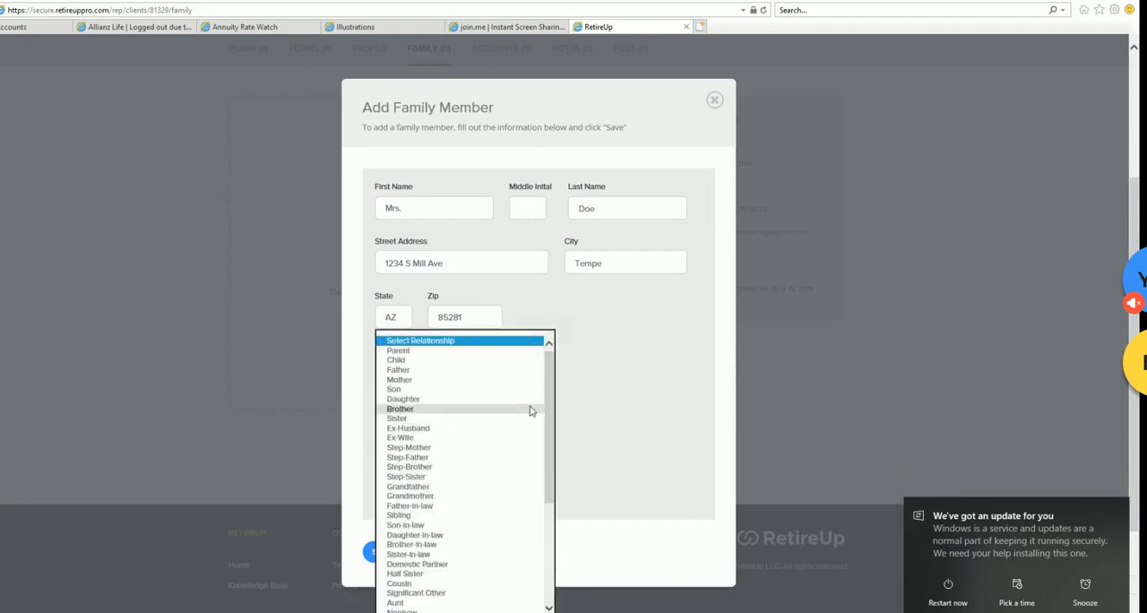
{"action": "scroll", "coordinate": [515, 533], "scroll_direction": "down", "scroll_amount": 1}
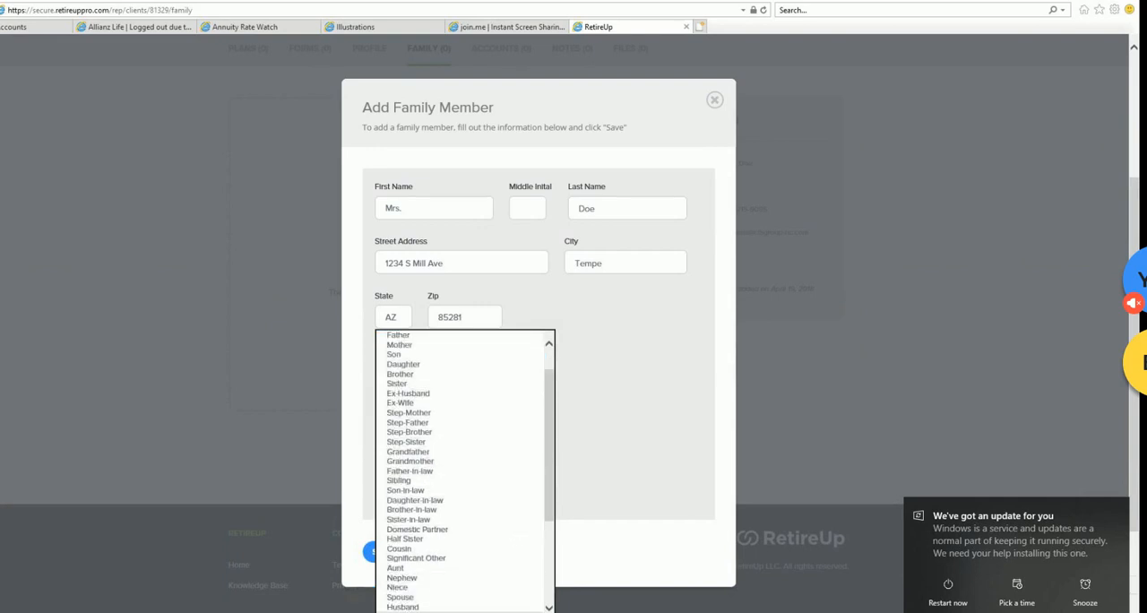
{"action": "left_click", "coordinate": [485, 597]}
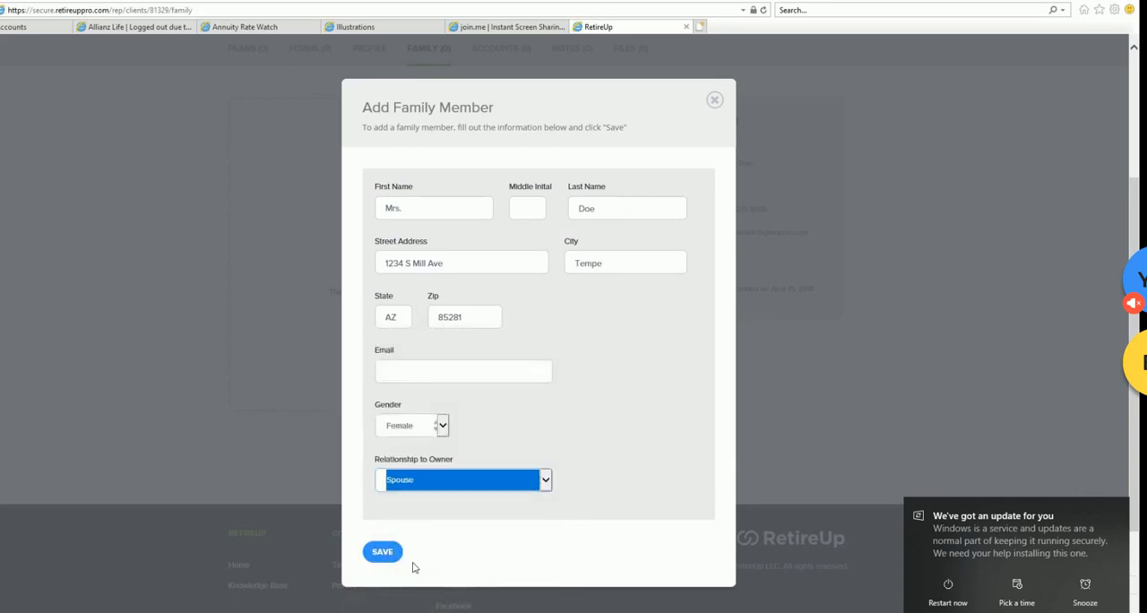
{"action": "left_click", "coordinate": [382, 552]}
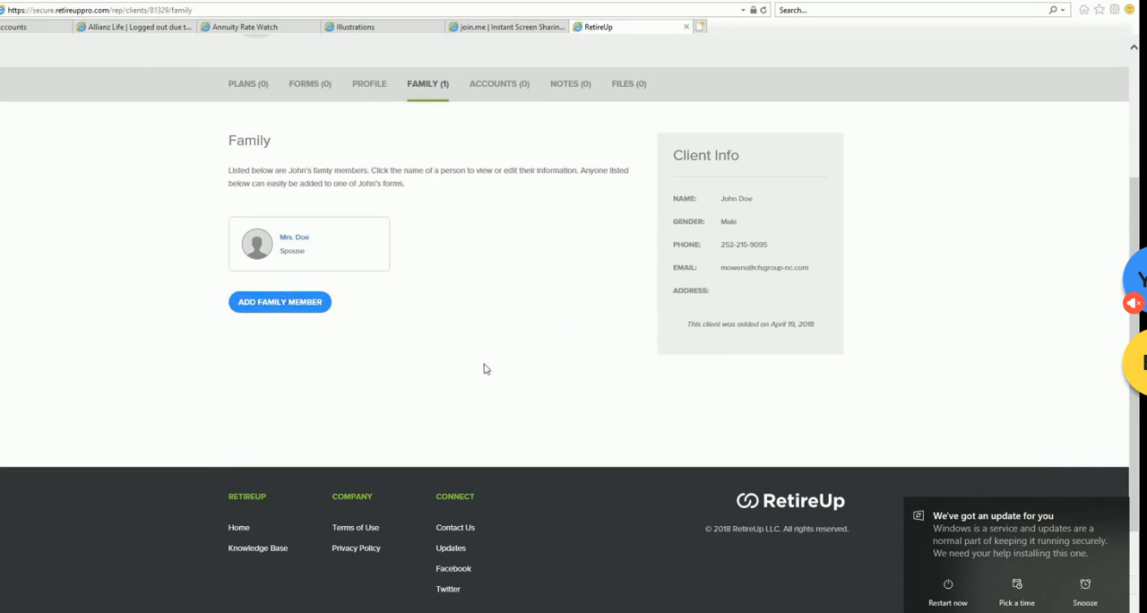
- Add a second family member and enter the child's first and last name
{"action": "left_click", "coordinate": [309, 303]}
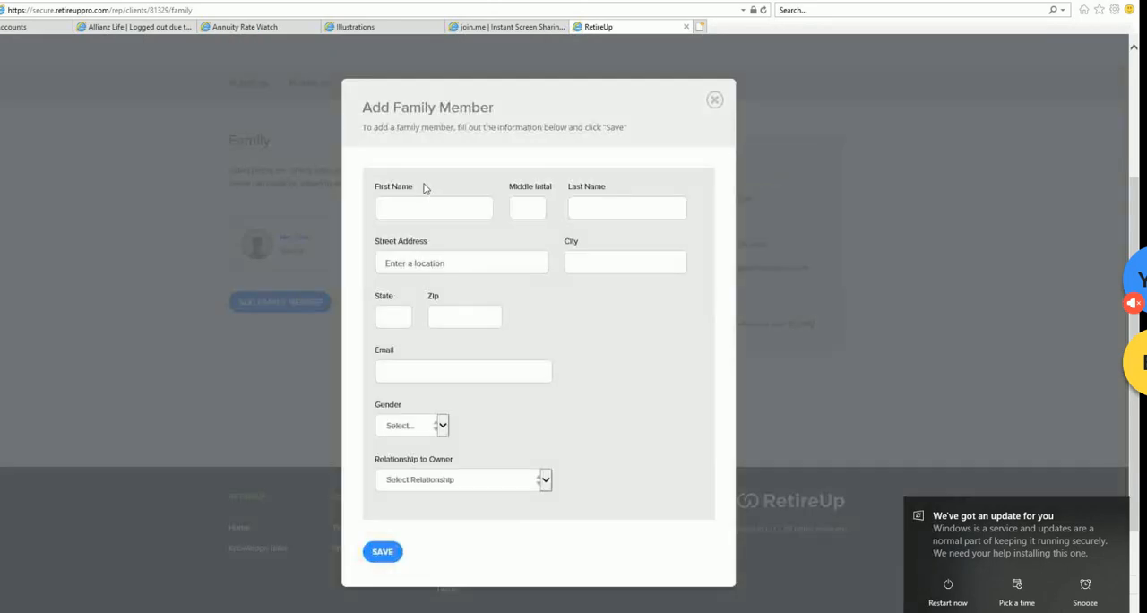
{"action": "left_click", "coordinate": [424, 214]}
{"action": "key", "text": "Tab"}
{"action": "key", "text": "Tab"}
{"action": "type", "text": "D"}
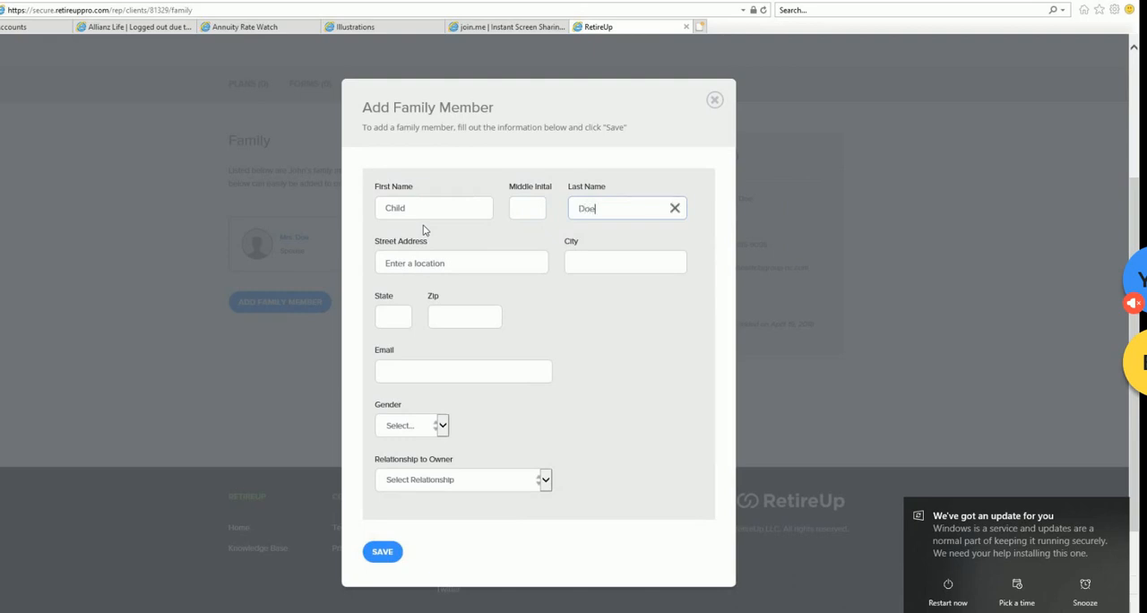
- Fill in the child's full address from a suggested Phoenix address and open the gender choices
{"action": "left_click", "coordinate": [399, 318]}
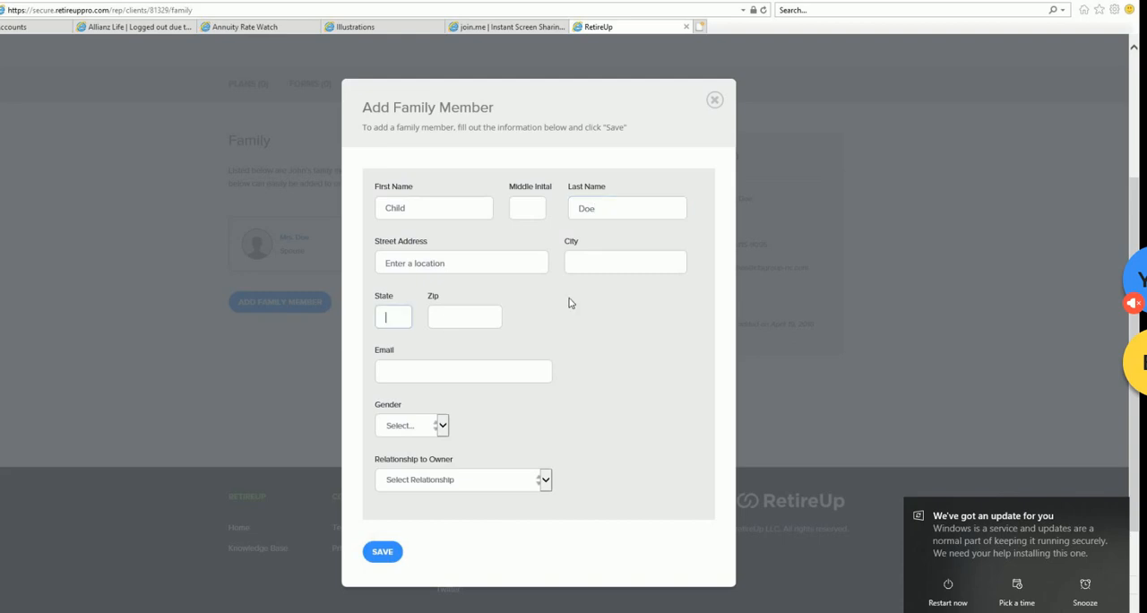
{"action": "left_click", "coordinate": [451, 261]}
{"action": "type", "text": "1234"}
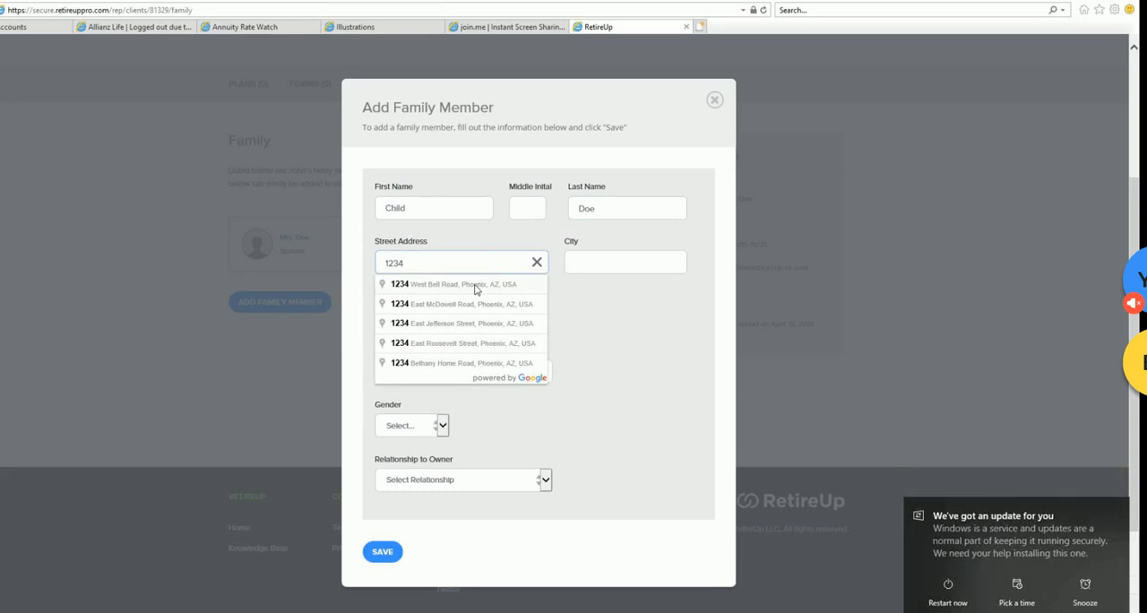
{"action": "left_click", "coordinate": [477, 285]}
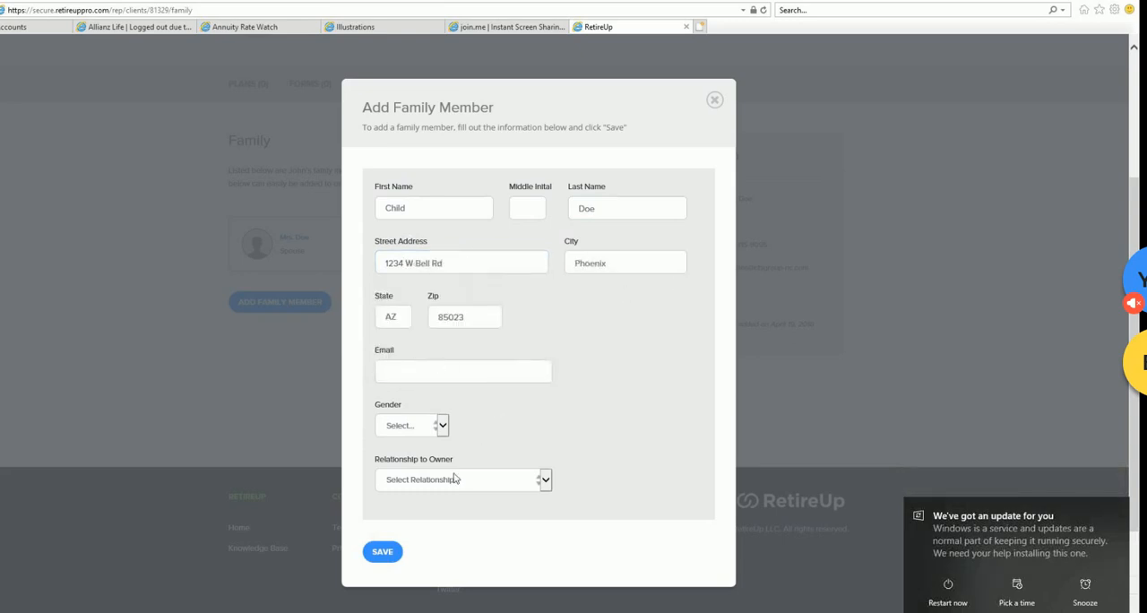
{"action": "left_click", "coordinate": [430, 435]}
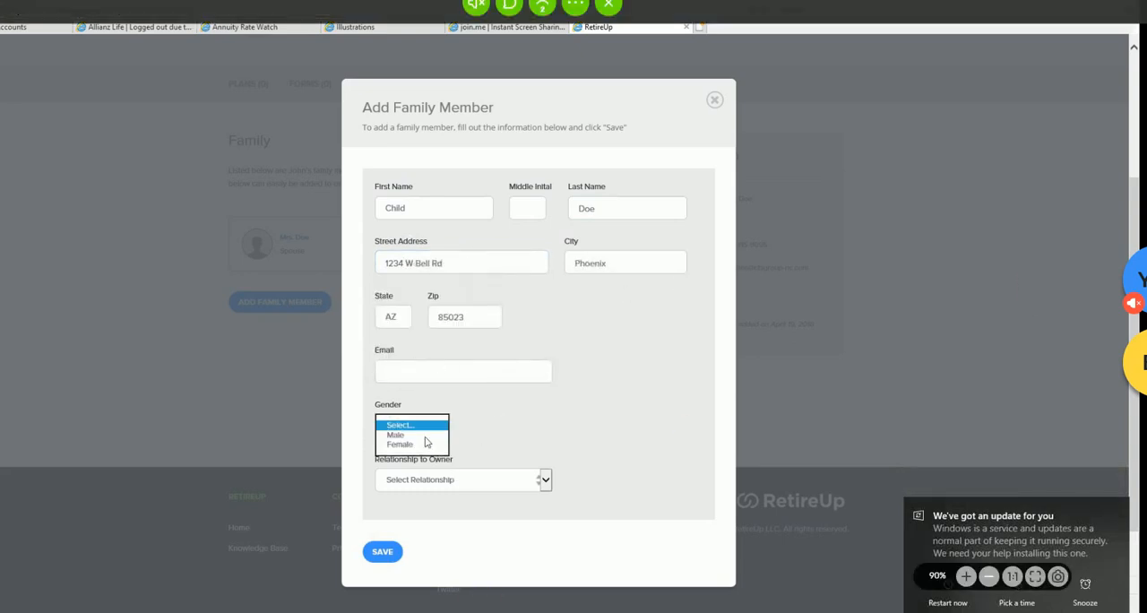
- Set the child's gender to Male and relationship to owner to Son, and save the family member
{"action": "left_click", "coordinate": [162, 599]}
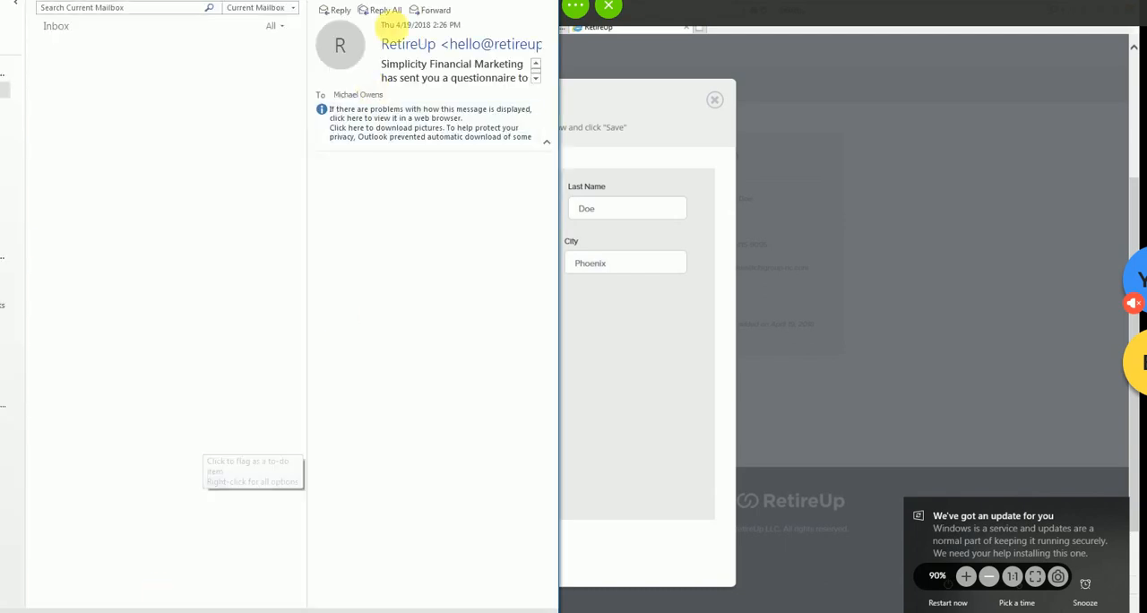
{"action": "left_click", "coordinate": [480, 499]}
{"action": "scroll", "coordinate": [480, 504], "scroll_direction": "down", "scroll_amount": 2}
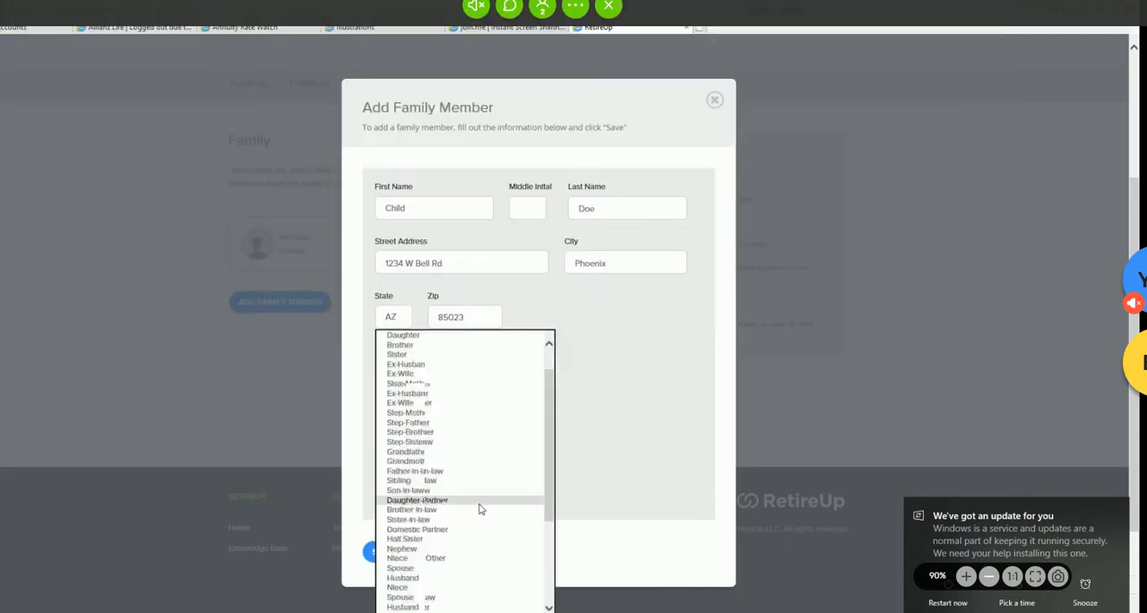
{"action": "scroll", "coordinate": [481, 500], "scroll_direction": "down", "scroll_amount": 2}
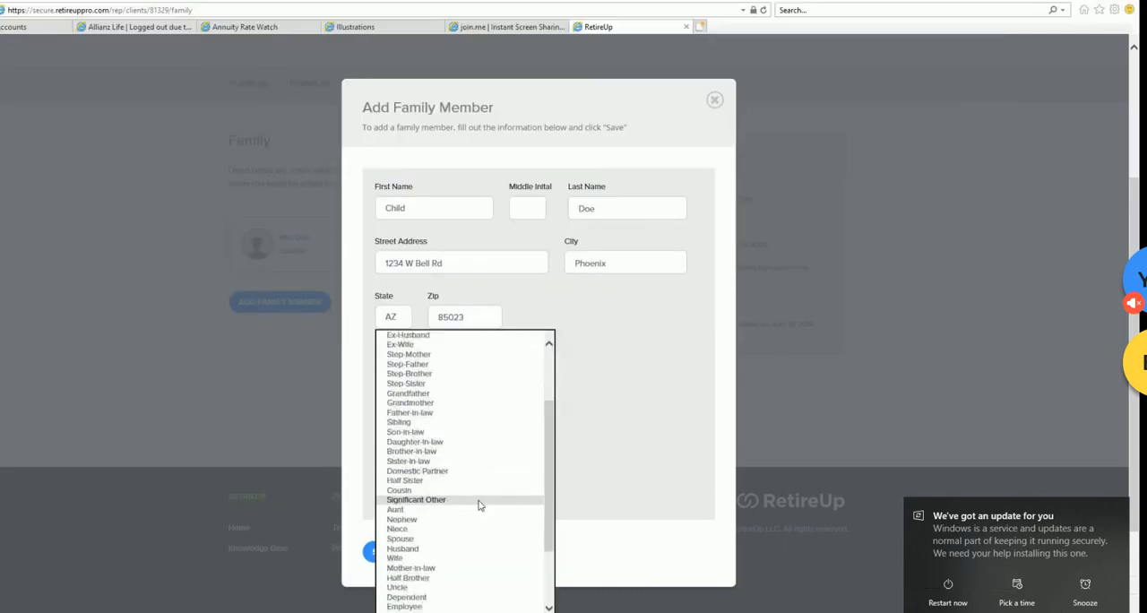
{"action": "scroll", "coordinate": [482, 500], "scroll_direction": "up", "scroll_amount": 4}
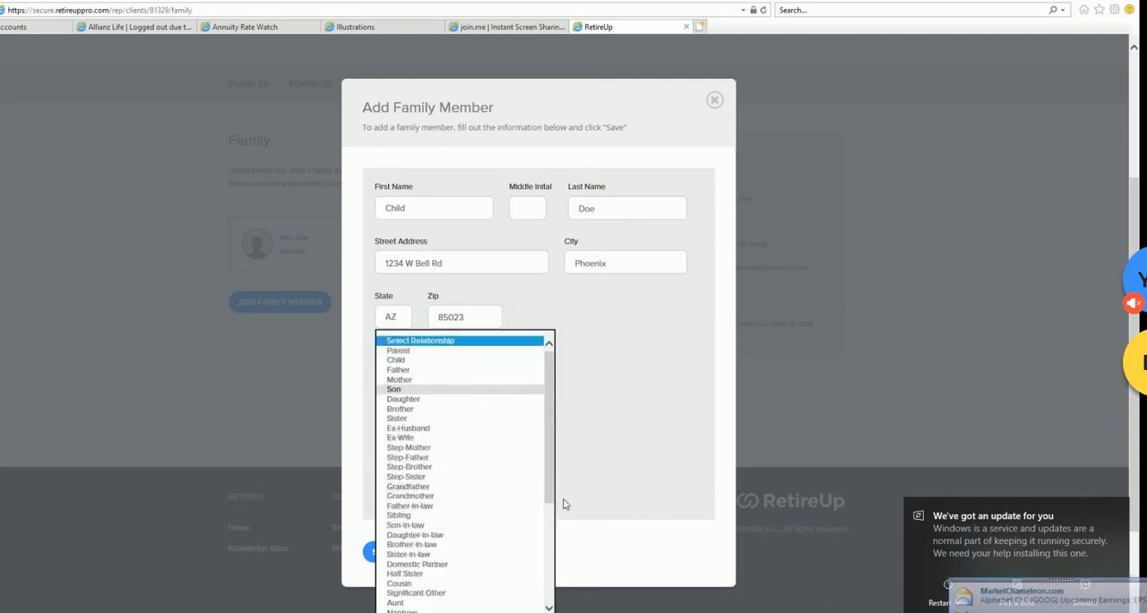
{"action": "left_click", "coordinate": [462, 391]}
{"action": "left_click", "coordinate": [573, 422]}
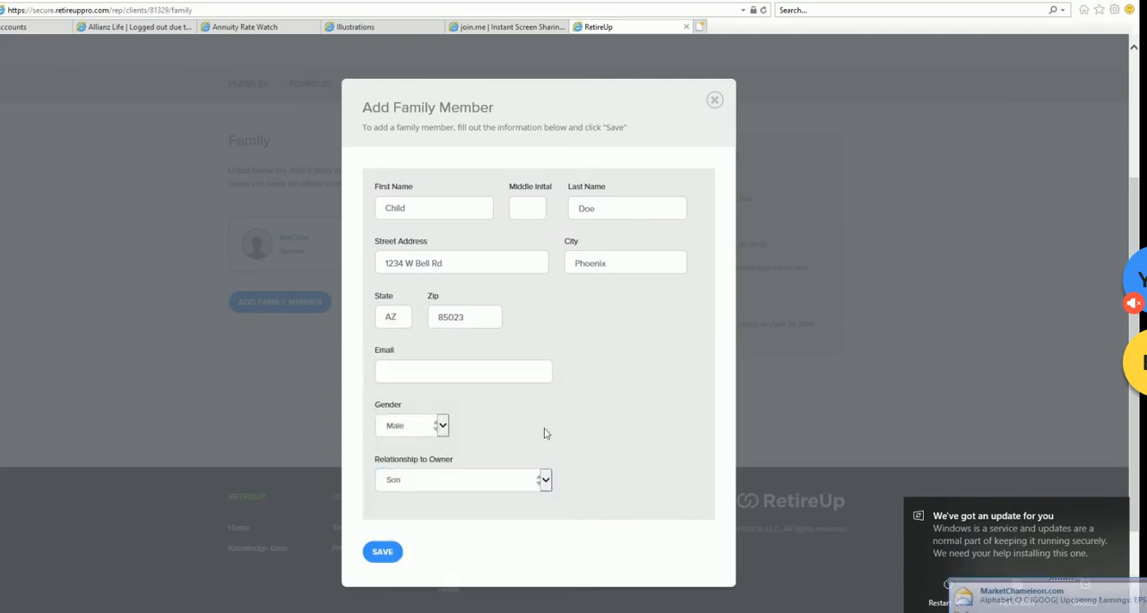
{"action": "left_click", "coordinate": [381, 552]}
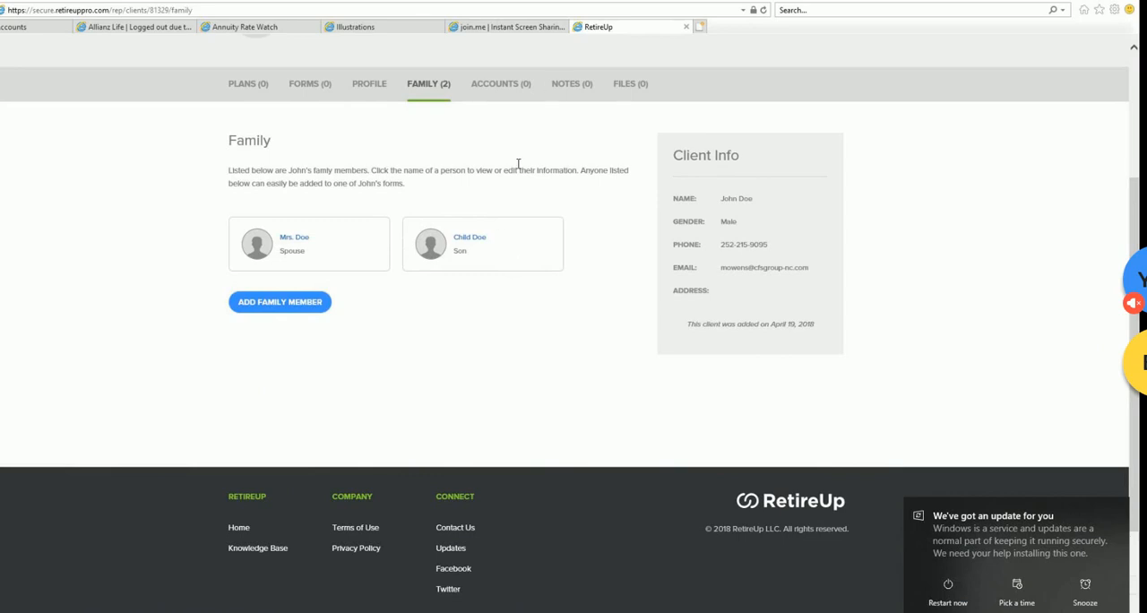
- Open the client's Accounts section and read the explanations of what accounts are and what the client will actually receive
{"action": "left_click", "coordinate": [502, 90]}
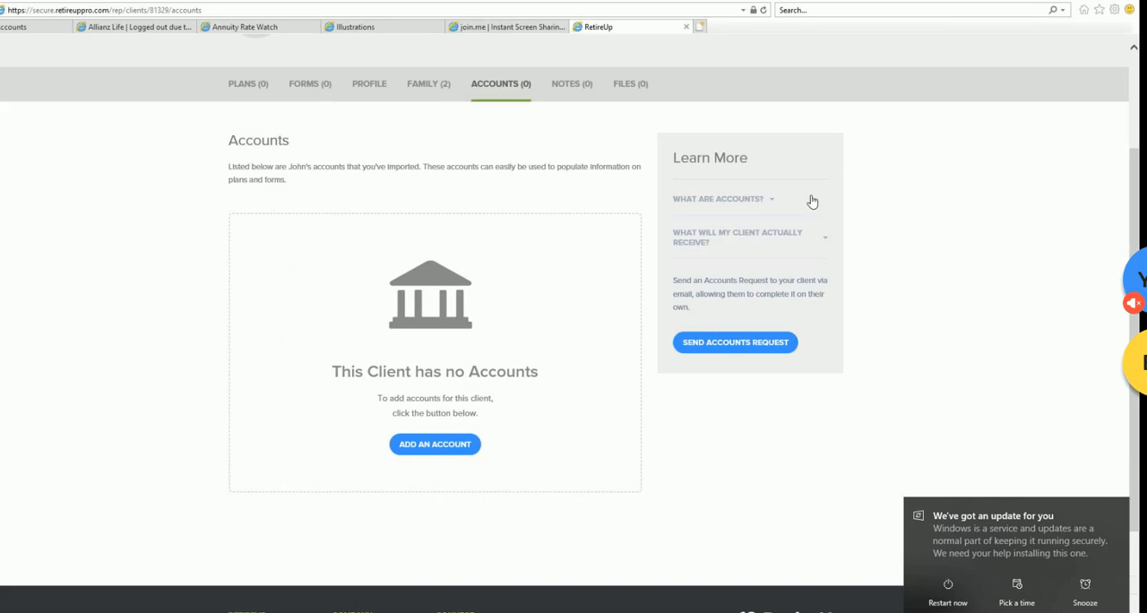
{"action": "left_click", "coordinate": [767, 201]}
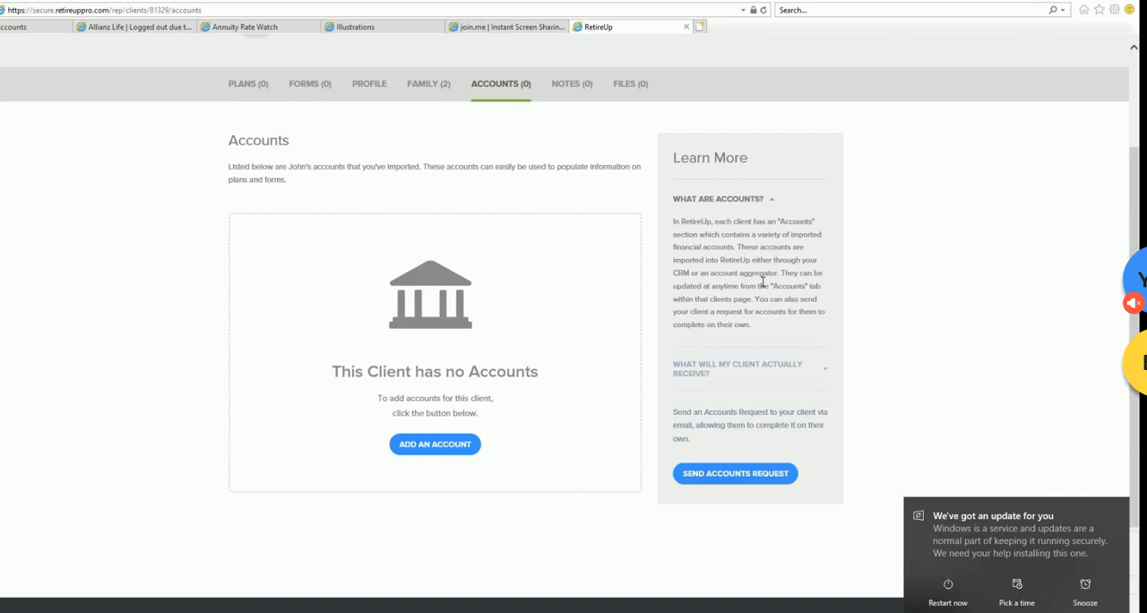
{"action": "left_click", "coordinate": [824, 371]}
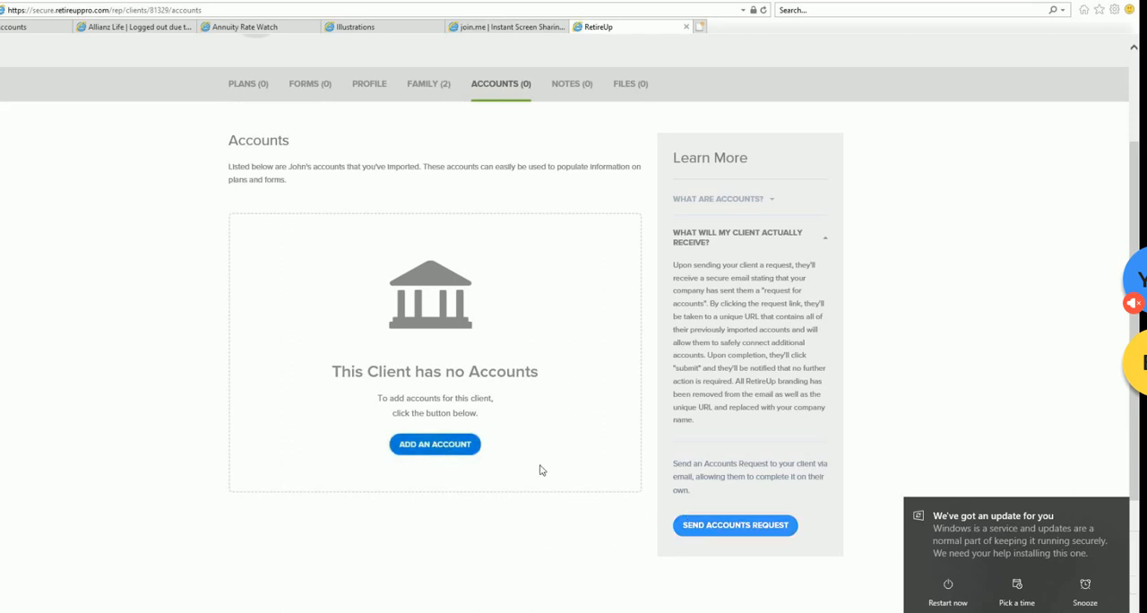
- Try to add an account for the client and view the description and cost of the Accounts integration
{"action": "left_click", "coordinate": [448, 448]}
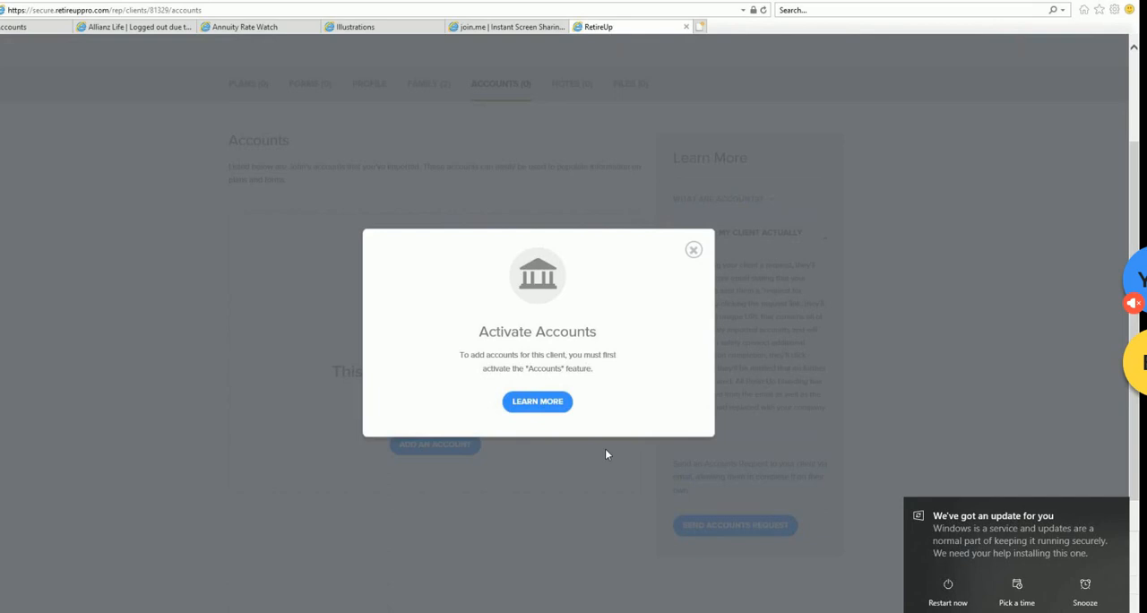
{"action": "left_click", "coordinate": [554, 406]}
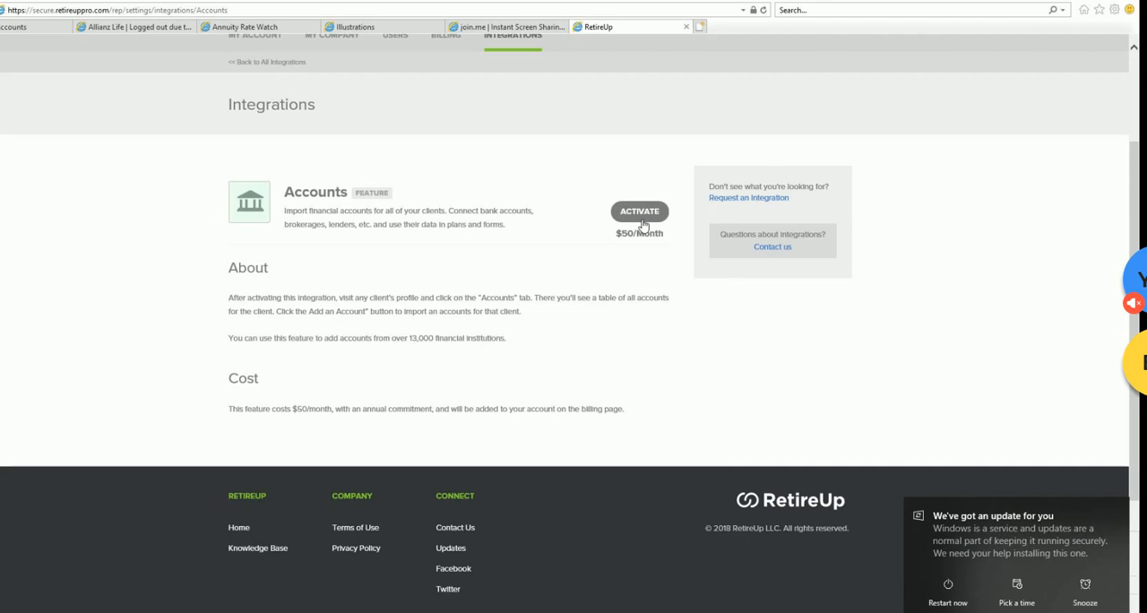
{"action": "scroll", "coordinate": [649, 274], "scroll_direction": "up", "scroll_amount": 1}
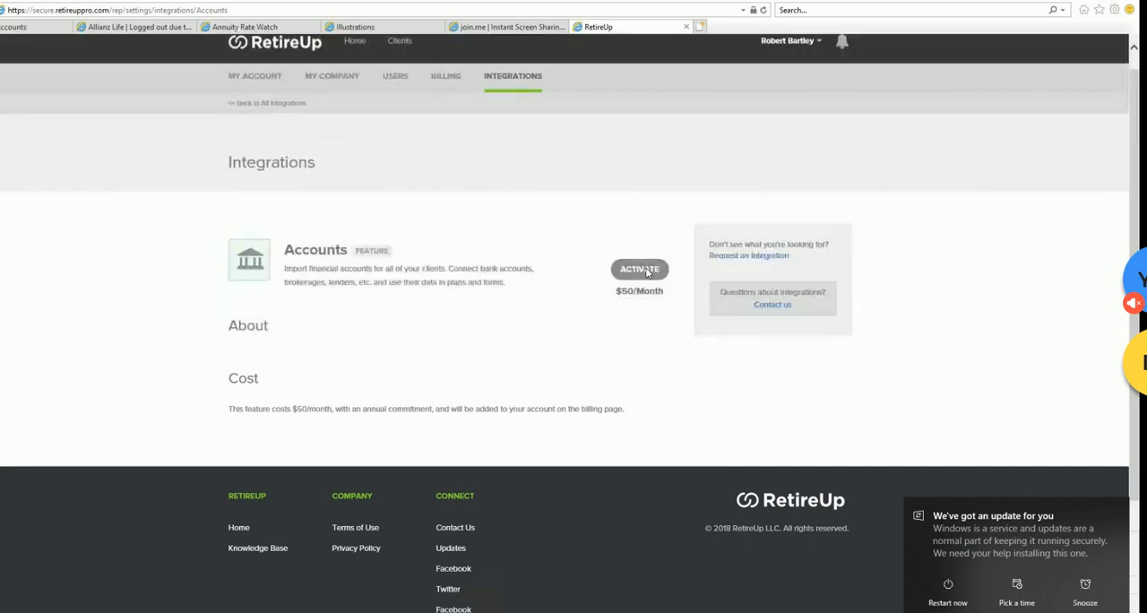
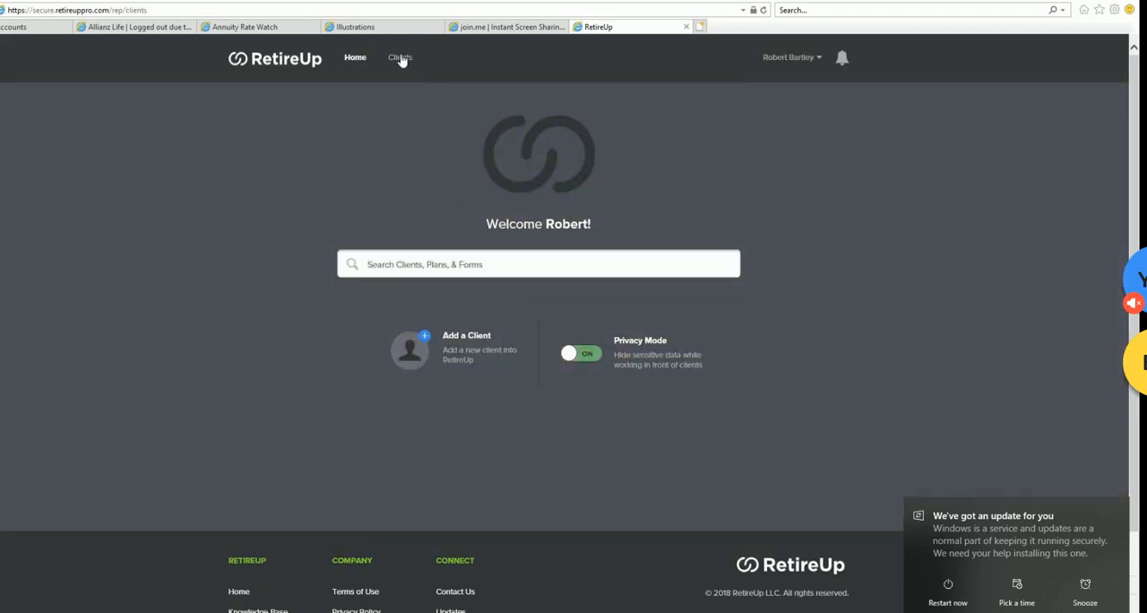
- Open the most recently added client from the client list and look over the Profile form
{"action": "left_click", "coordinate": [402, 57]}
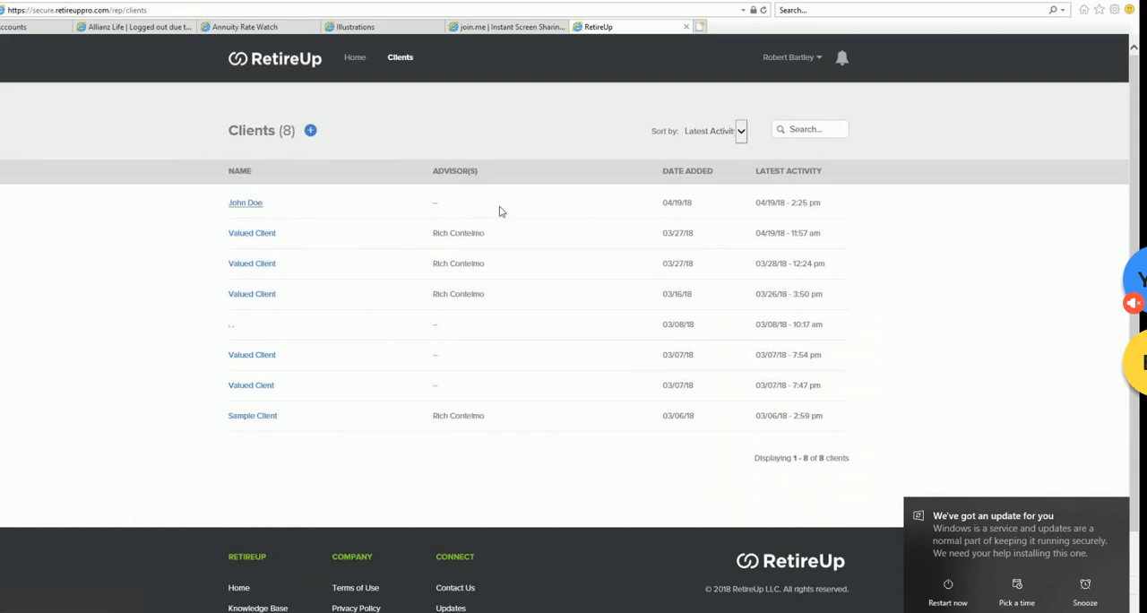
{"action": "left_click", "coordinate": [253, 204]}
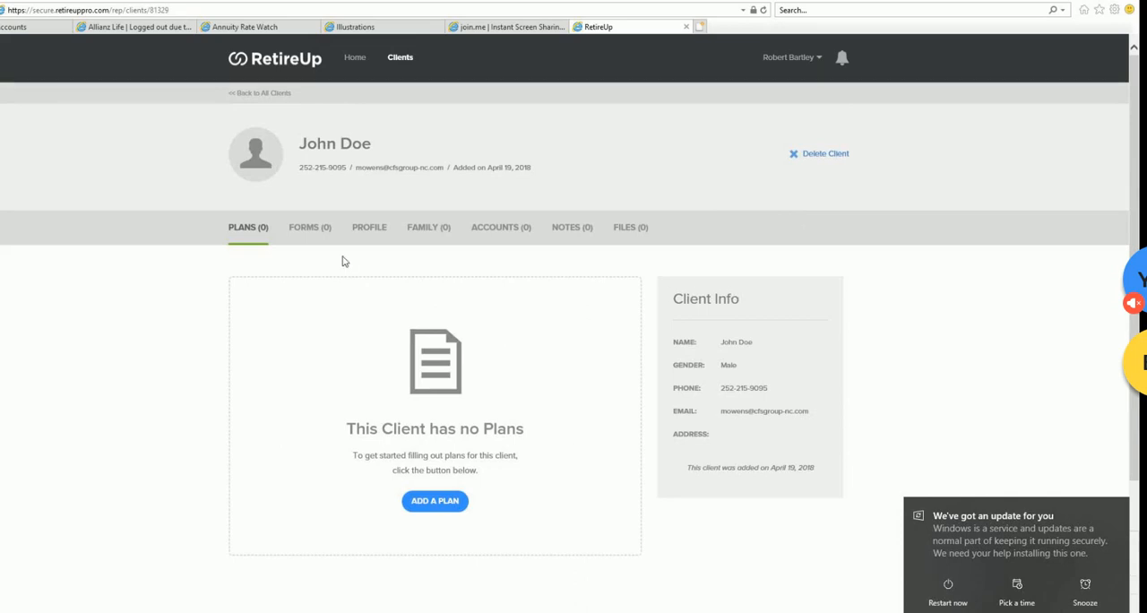
{"action": "left_click", "coordinate": [369, 227]}
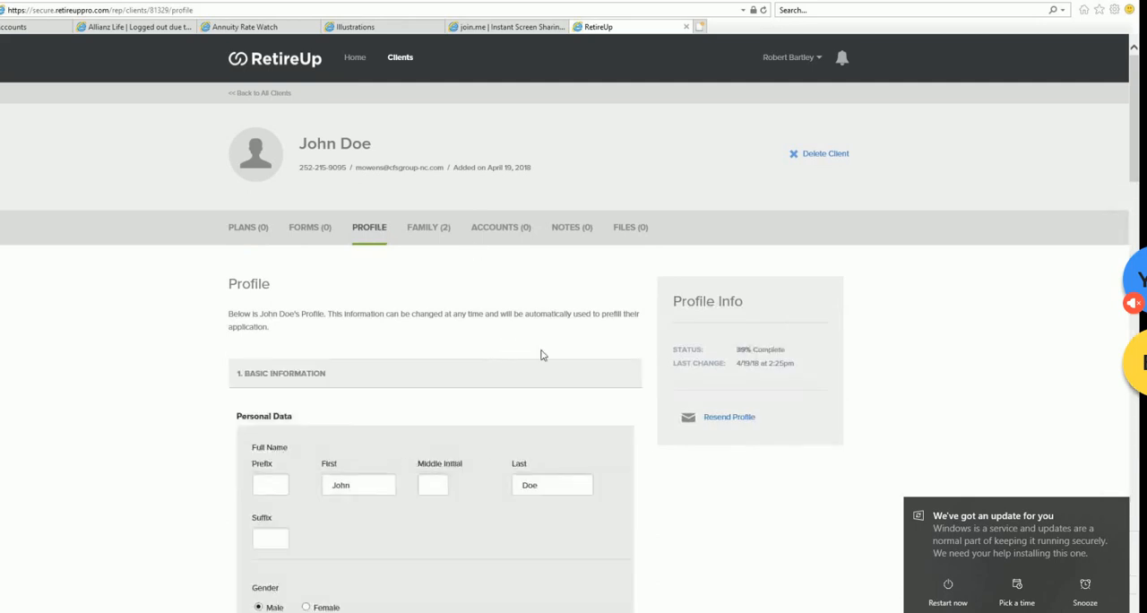
{"action": "scroll", "coordinate": [542, 355], "scroll_direction": "down", "scroll_amount": 15}
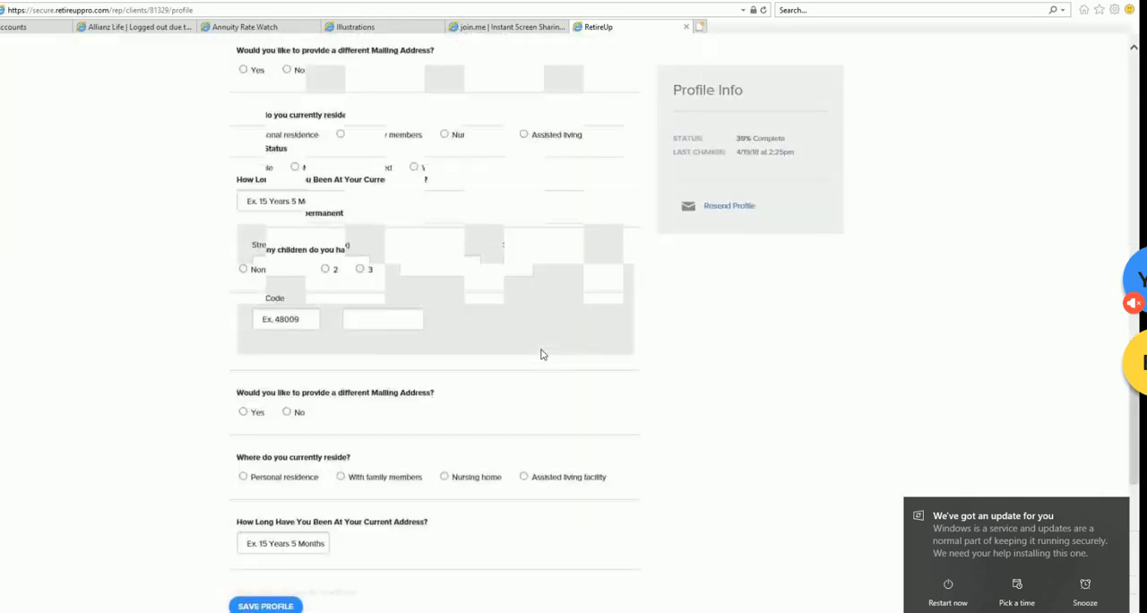
{"action": "scroll", "coordinate": [542, 355], "scroll_direction": "down", "scroll_amount": 3}
{"action": "scroll", "coordinate": [541, 353], "scroll_direction": "up", "scroll_amount": 10}
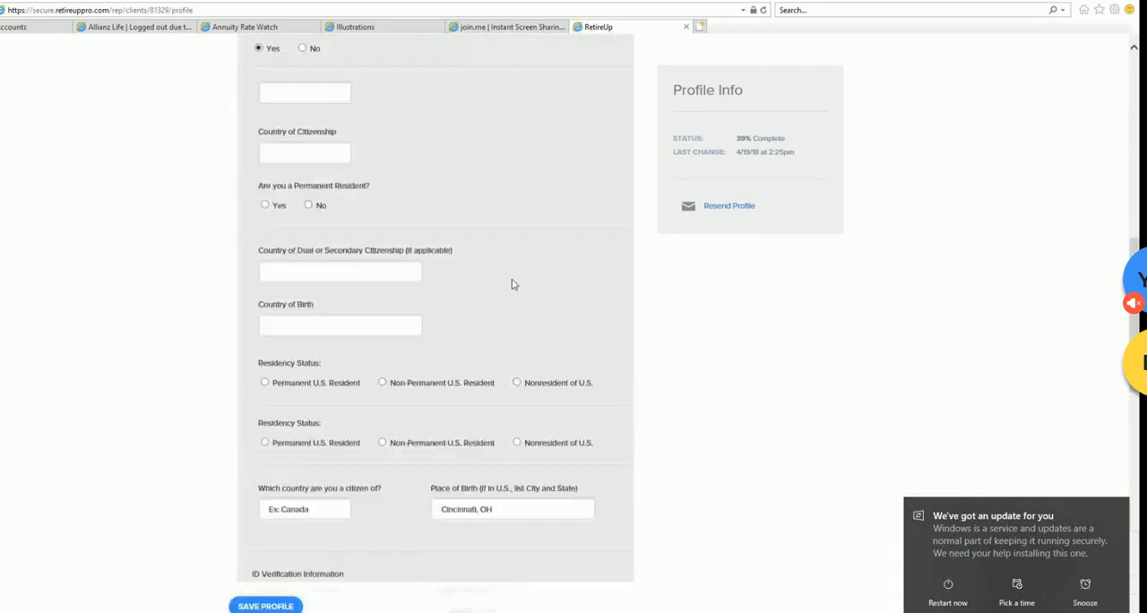
{"action": "scroll", "coordinate": [513, 284], "scroll_direction": "up", "scroll_amount": 10}
- Look through the client's Family, Accounts, Notes and Files sections
{"action": "left_click", "coordinate": [430, 93]}
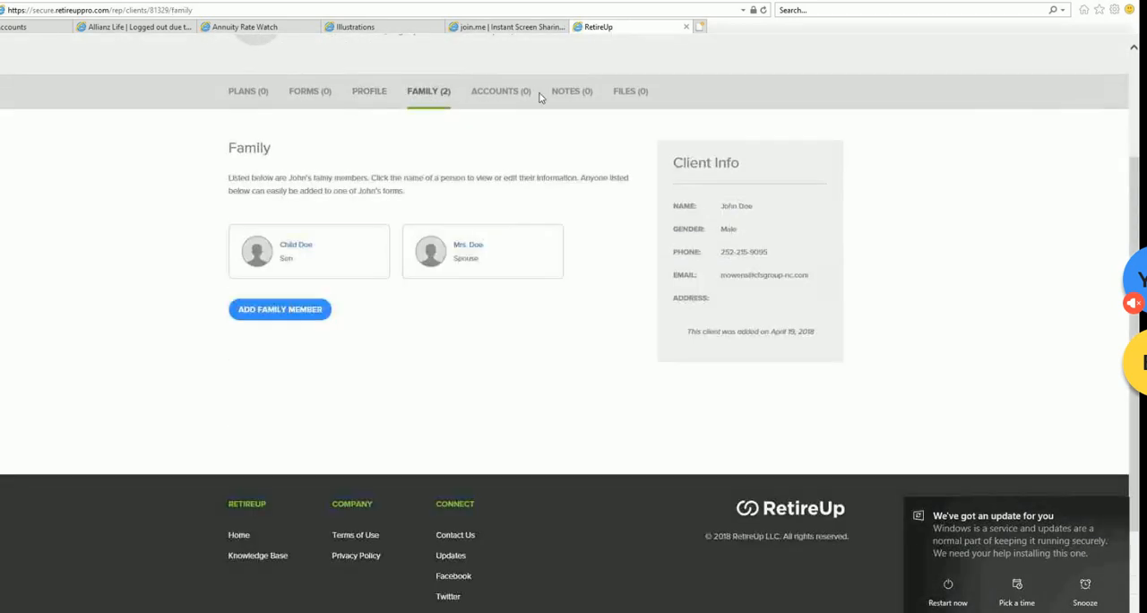
{"action": "left_click", "coordinate": [500, 94]}
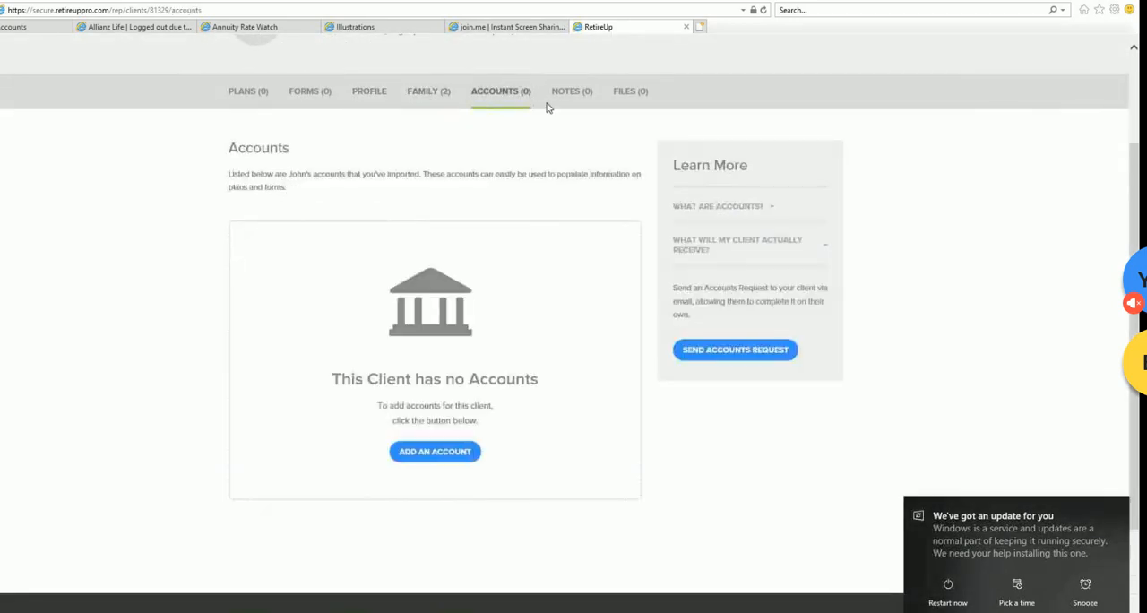
{"action": "left_click", "coordinate": [573, 102]}
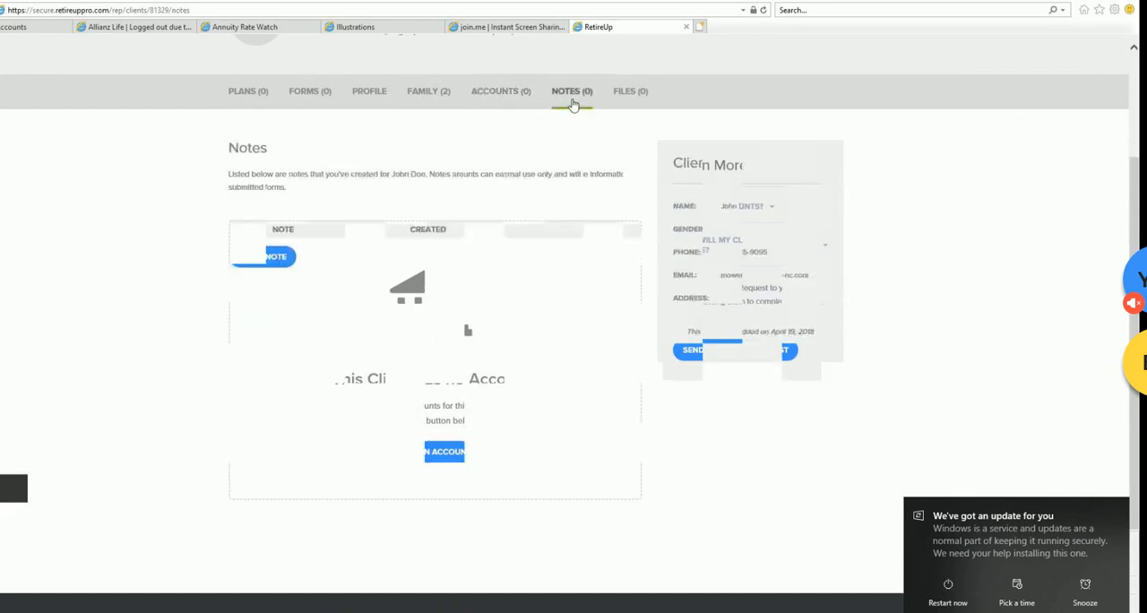
{"action": "left_click", "coordinate": [631, 97]}
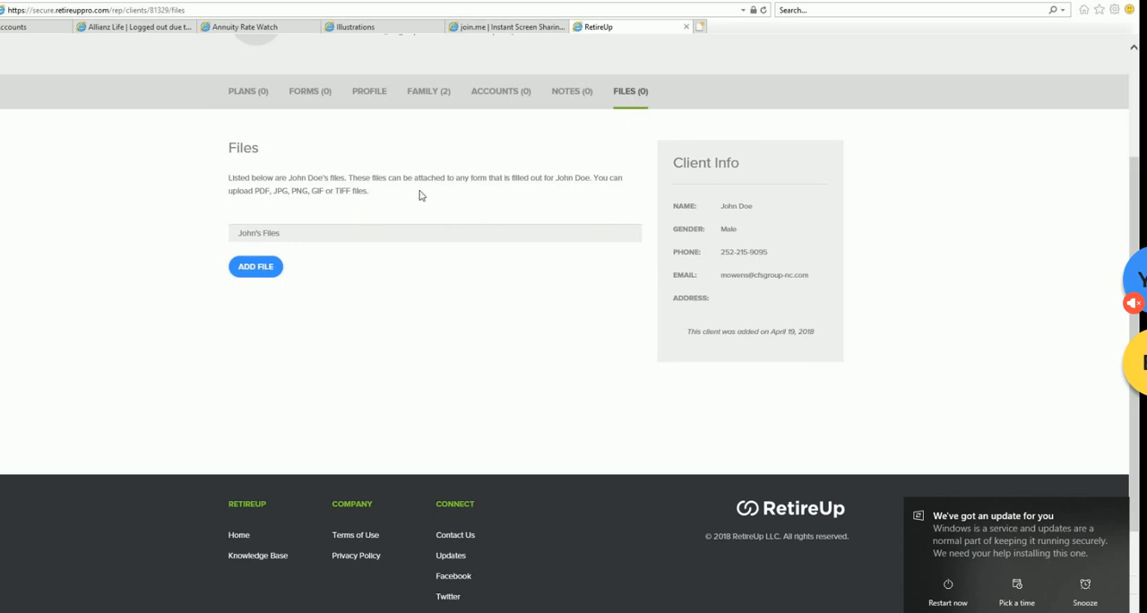
- Create the client's April 2018 plan from scratch, choosing the existing advisor and Ohio as the state signed
{"action": "left_click", "coordinate": [239, 94]}
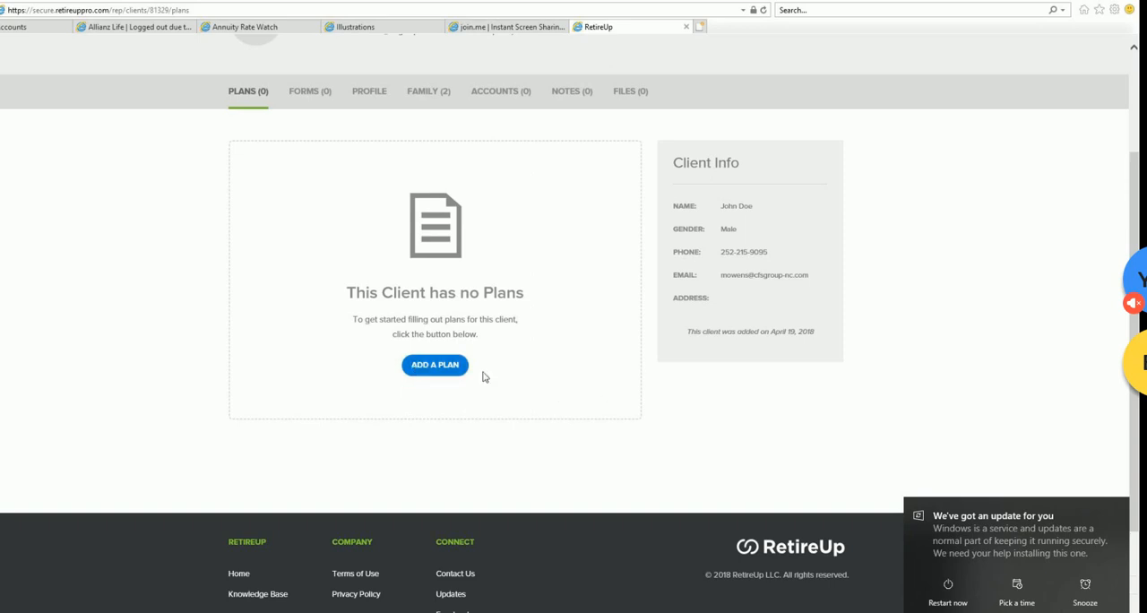
{"action": "scroll", "coordinate": [273, 102], "scroll_direction": "up", "scroll_amount": 3}
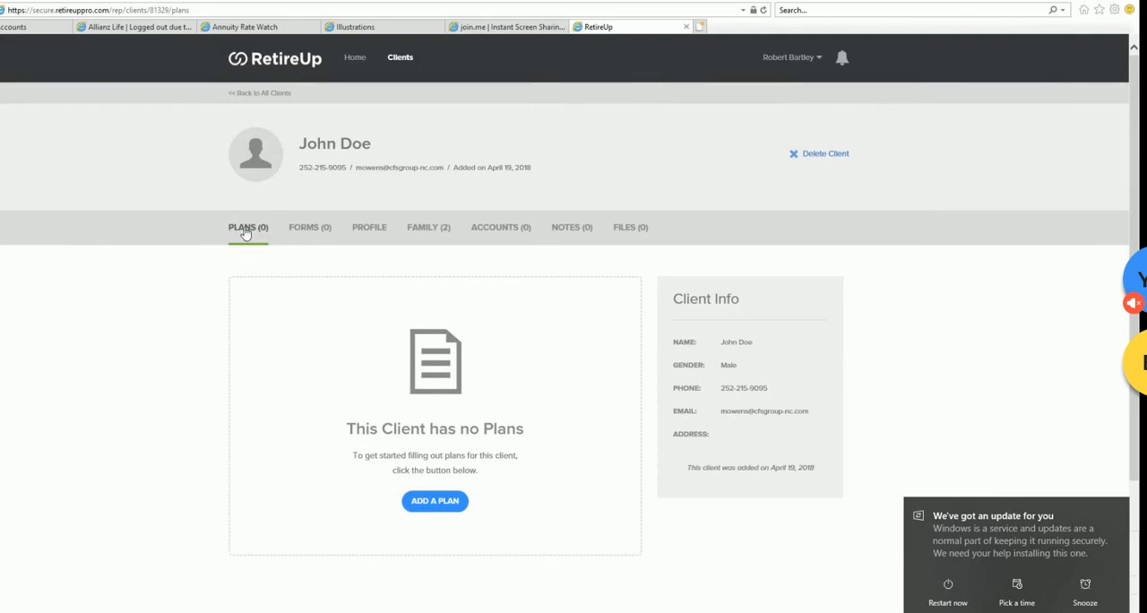
{"action": "left_click", "coordinate": [436, 500]}
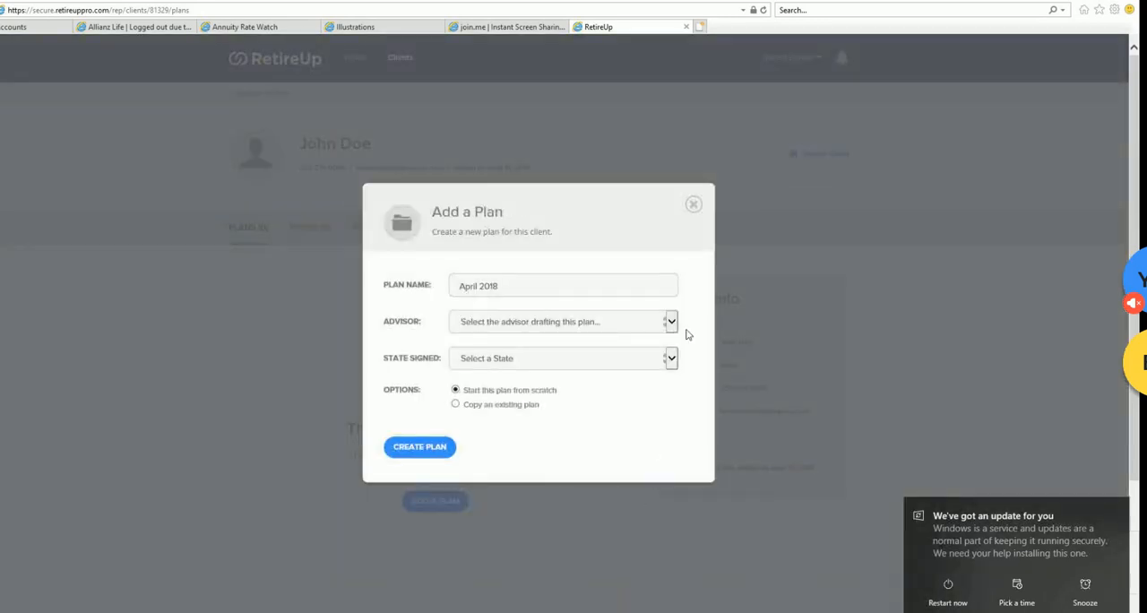
{"action": "left_click", "coordinate": [671, 322]}
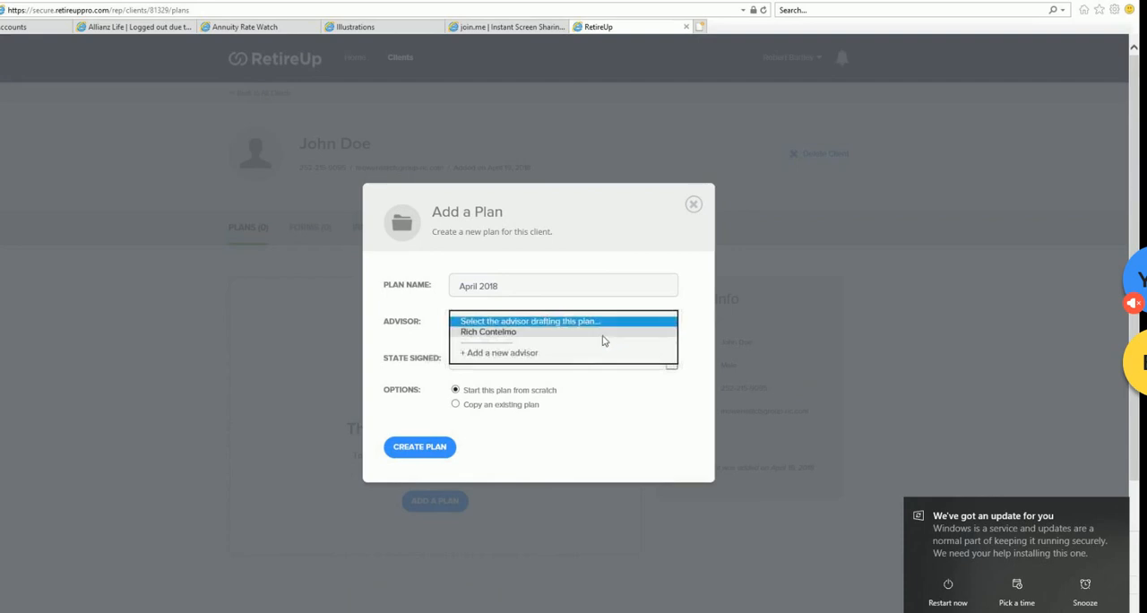
{"action": "left_click", "coordinate": [603, 335]}
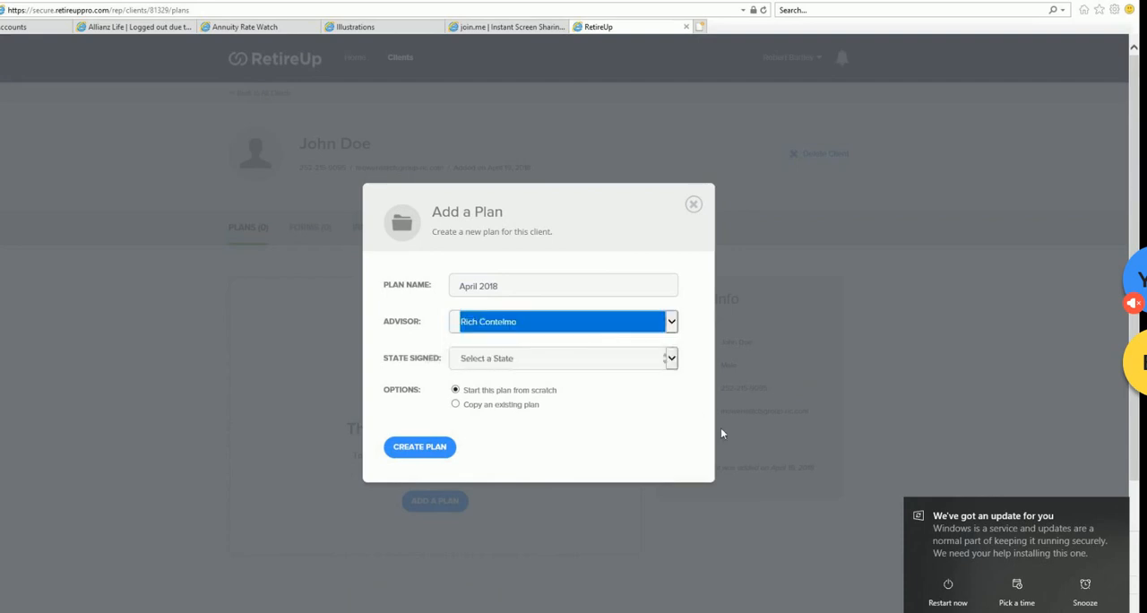
{"action": "left_click", "coordinate": [671, 363]}
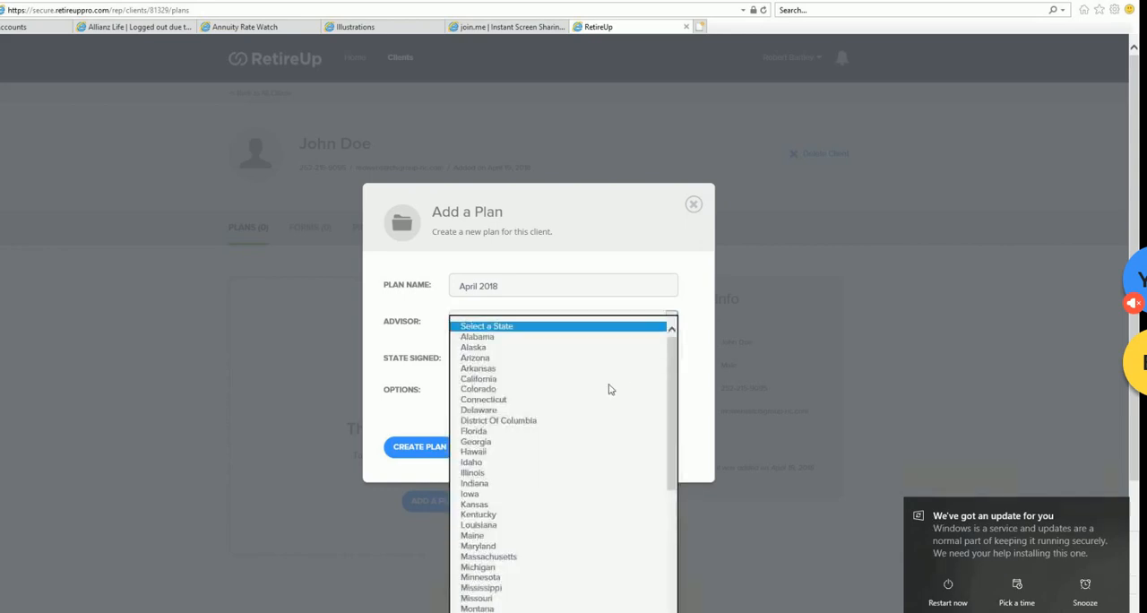
{"action": "scroll", "coordinate": [584, 479], "scroll_direction": "down", "scroll_amount": 4}
{"action": "scroll", "coordinate": [575, 529], "scroll_direction": "down", "scroll_amount": 3}
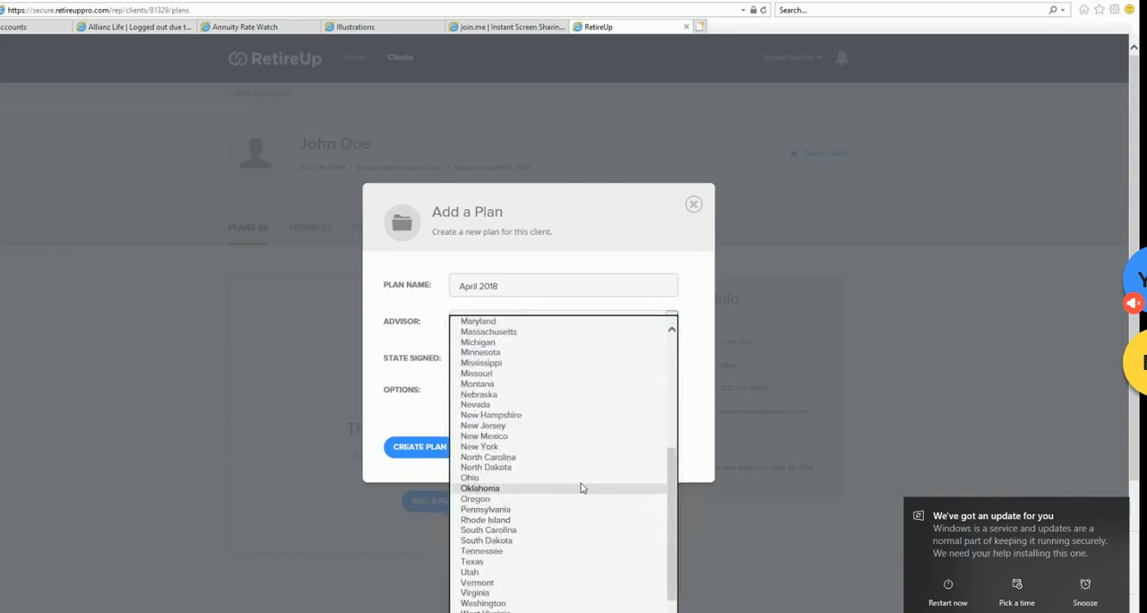
{"action": "left_click", "coordinate": [553, 473]}
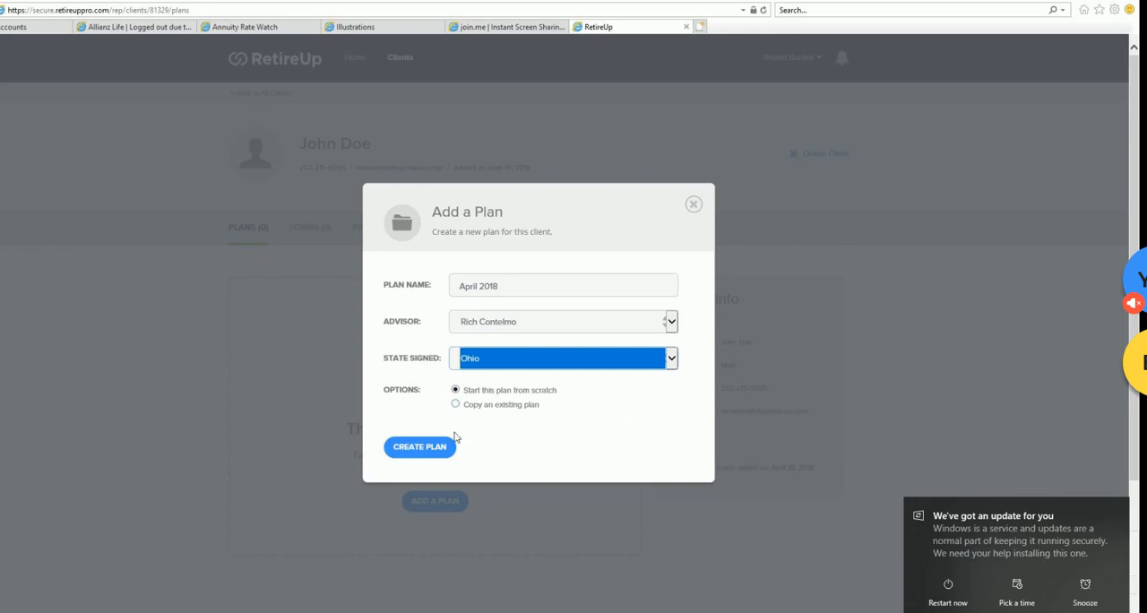
{"action": "left_click", "coordinate": [423, 453]}
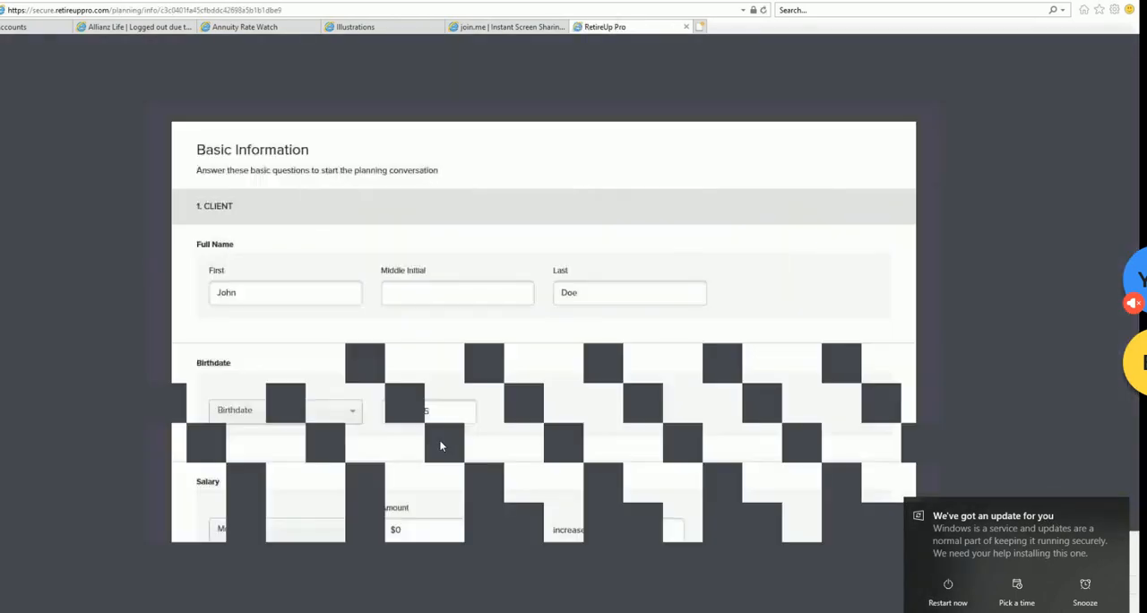
- Review the new plan's Basic Information questions on salary, spouse or partner, dependents and retirement years
{"action": "scroll", "coordinate": [466, 431], "scroll_direction": "down", "scroll_amount": 5}
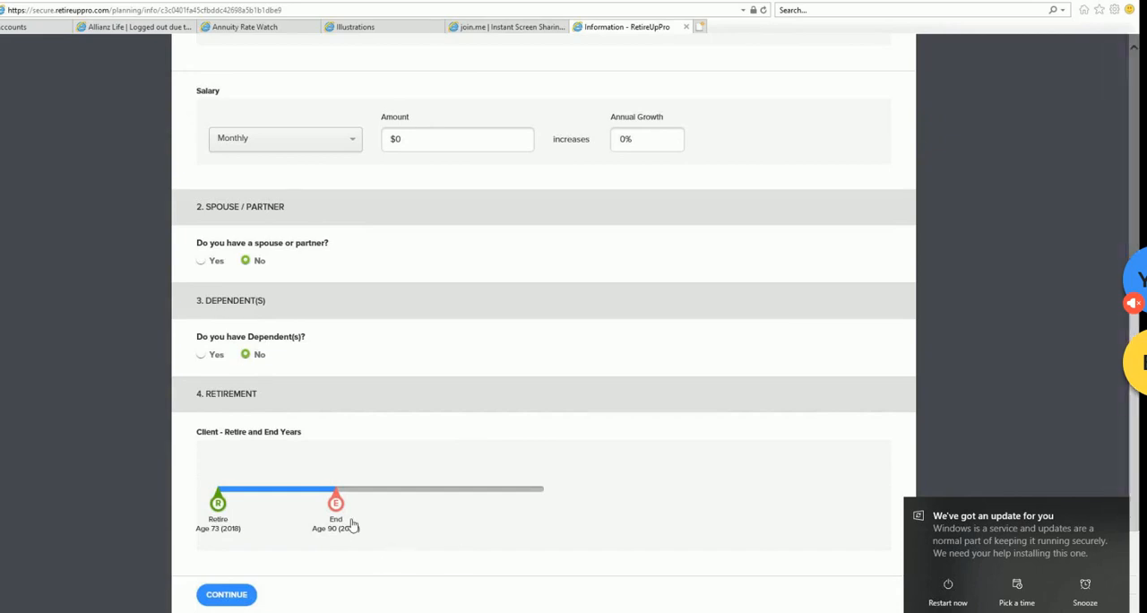
{"action": "scroll", "coordinate": [375, 517], "scroll_direction": "up", "scroll_amount": 1}
{"action": "scroll", "coordinate": [374, 517], "scroll_direction": "down", "scroll_amount": 1}
{"action": "scroll", "coordinate": [452, 509], "scroll_direction": "up", "scroll_amount": 5}
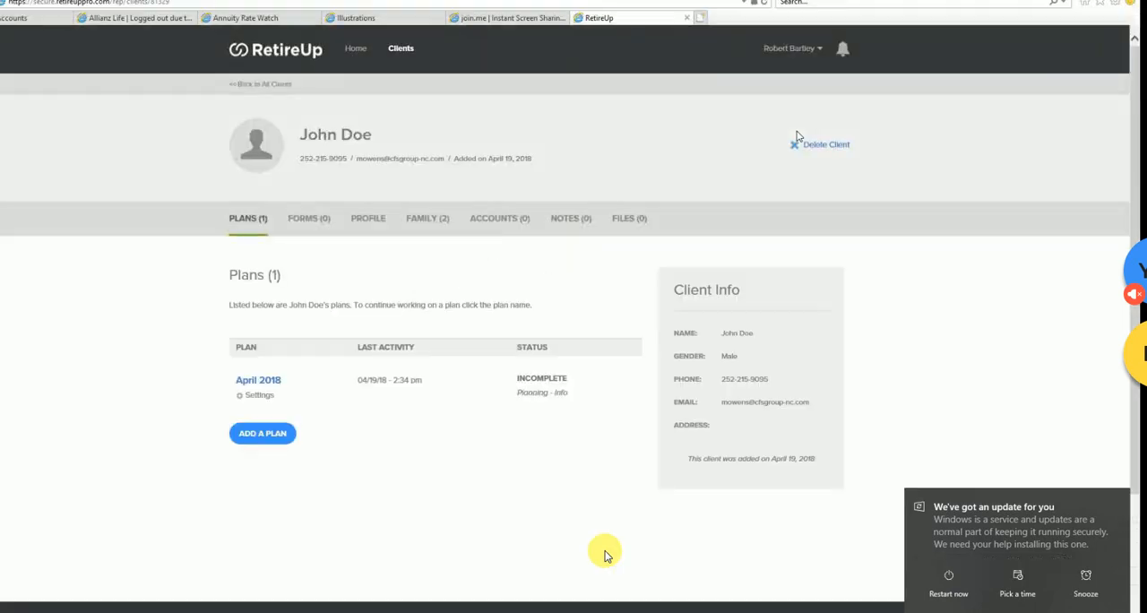
- Open the March 2018 #1 plan of the most recently active Valued Client and dismiss the plan completion message
{"action": "left_click", "coordinate": [401, 49]}
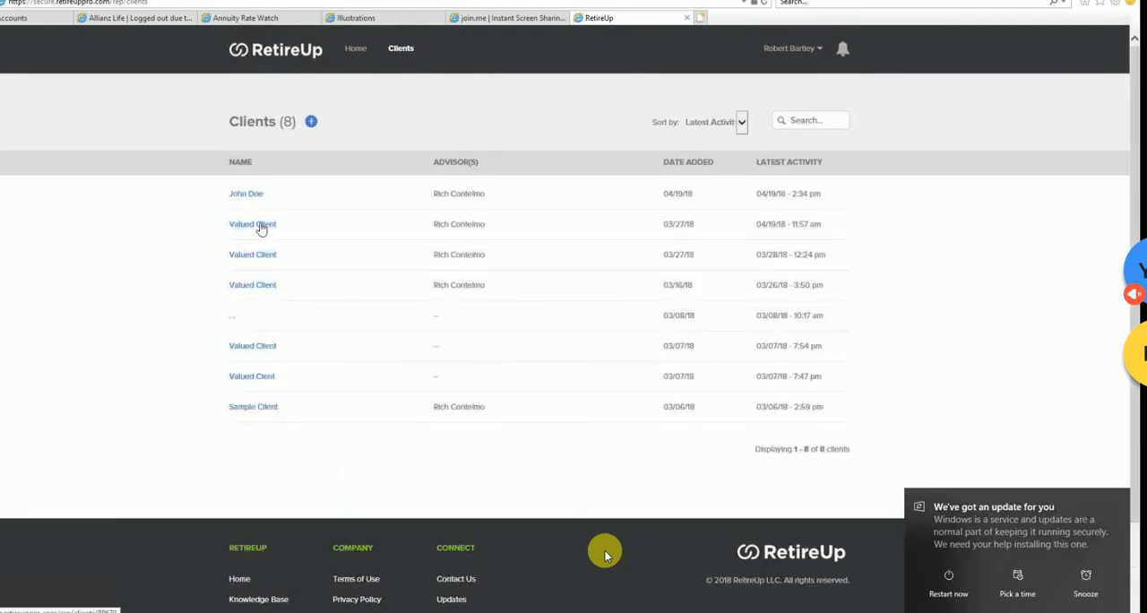
{"action": "left_click", "coordinate": [260, 226]}
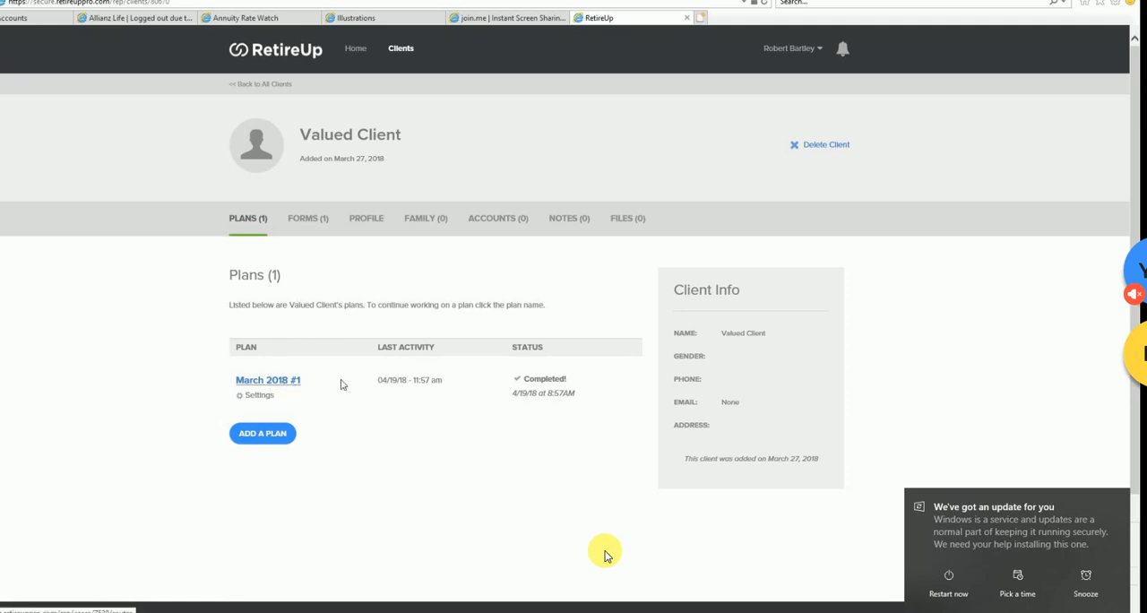
{"action": "left_click", "coordinate": [280, 383]}
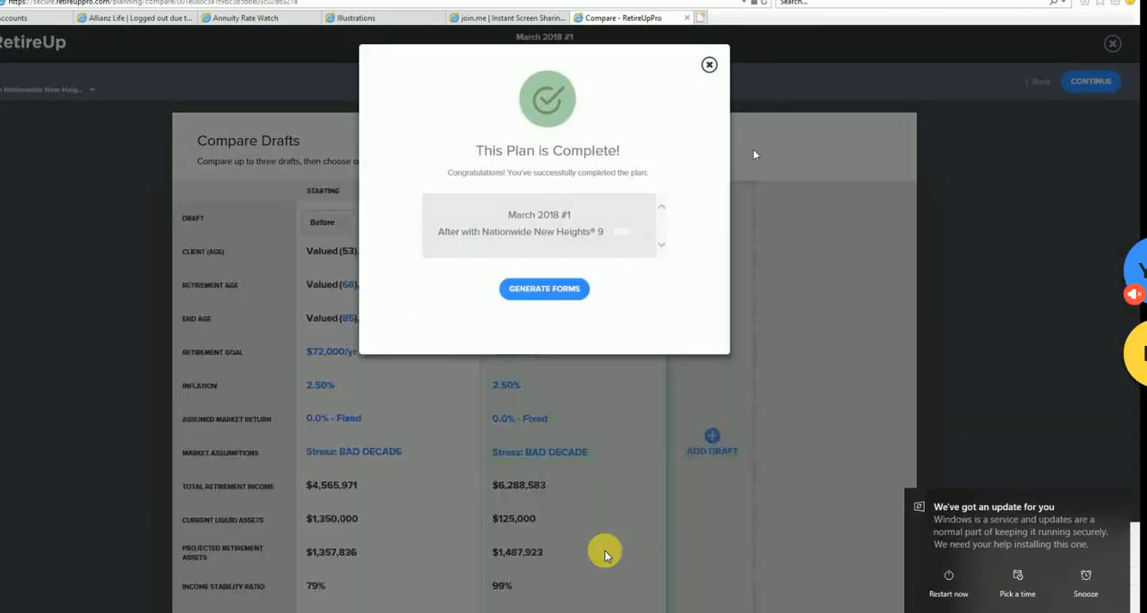
{"action": "left_click", "coordinate": [709, 64]}
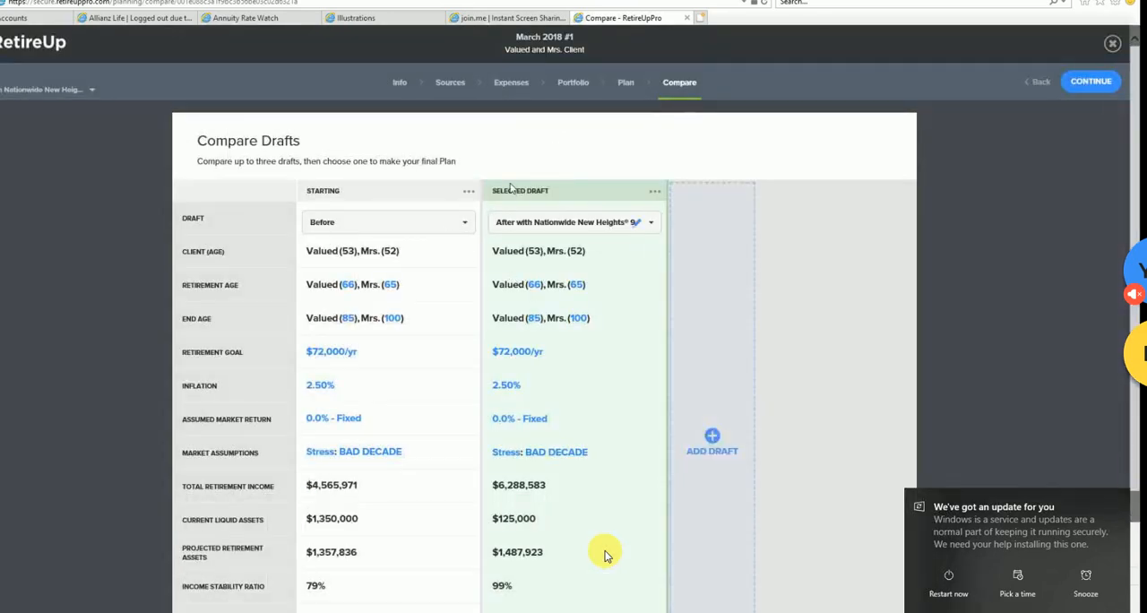
- Examine the March 2018 #1 plan's Basic Information, covering client and spouse birthdates, salaries, dependents and retirement years
{"action": "left_click", "coordinate": [401, 83]}
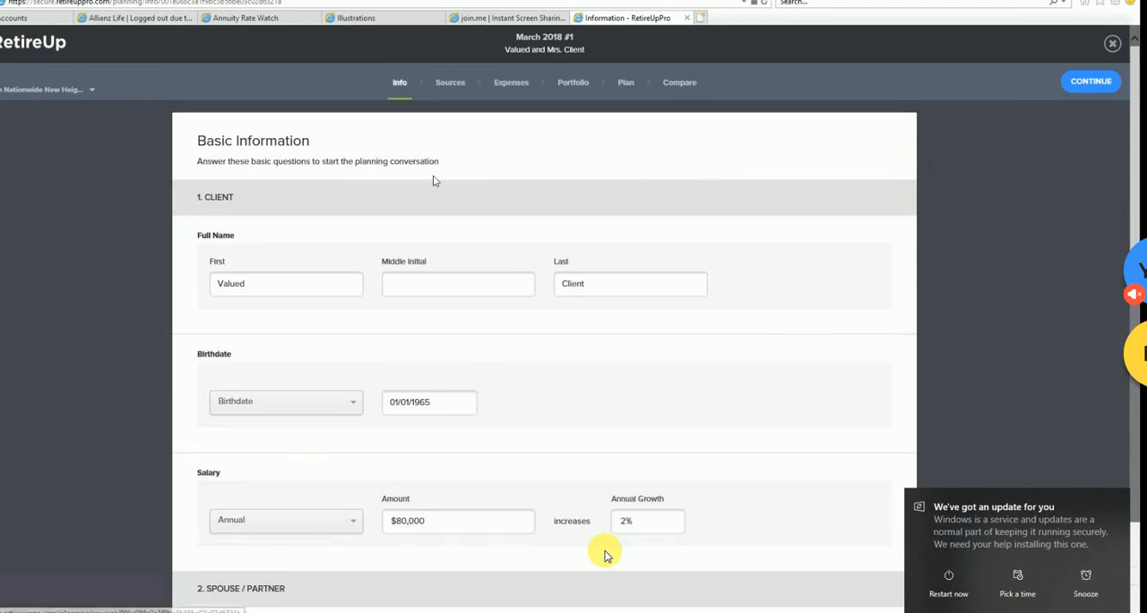
{"action": "scroll", "coordinate": [354, 255], "scroll_direction": "down", "scroll_amount": 3}
{"action": "scroll", "coordinate": [346, 148], "scroll_direction": "up", "scroll_amount": 3}
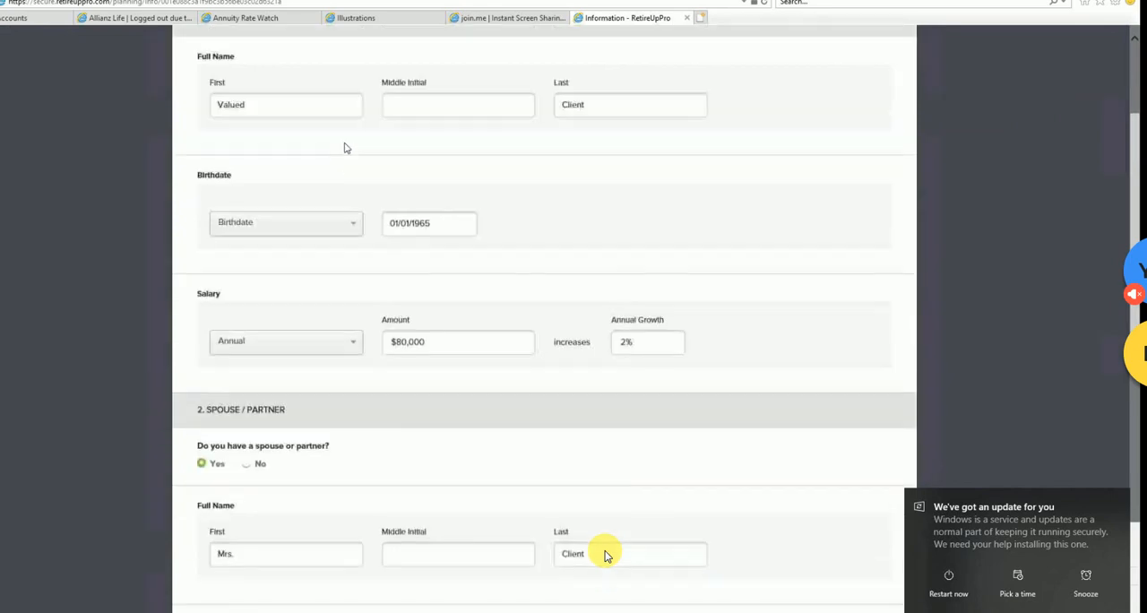
{"action": "scroll", "coordinate": [350, 157], "scroll_direction": "down", "scroll_amount": 5}
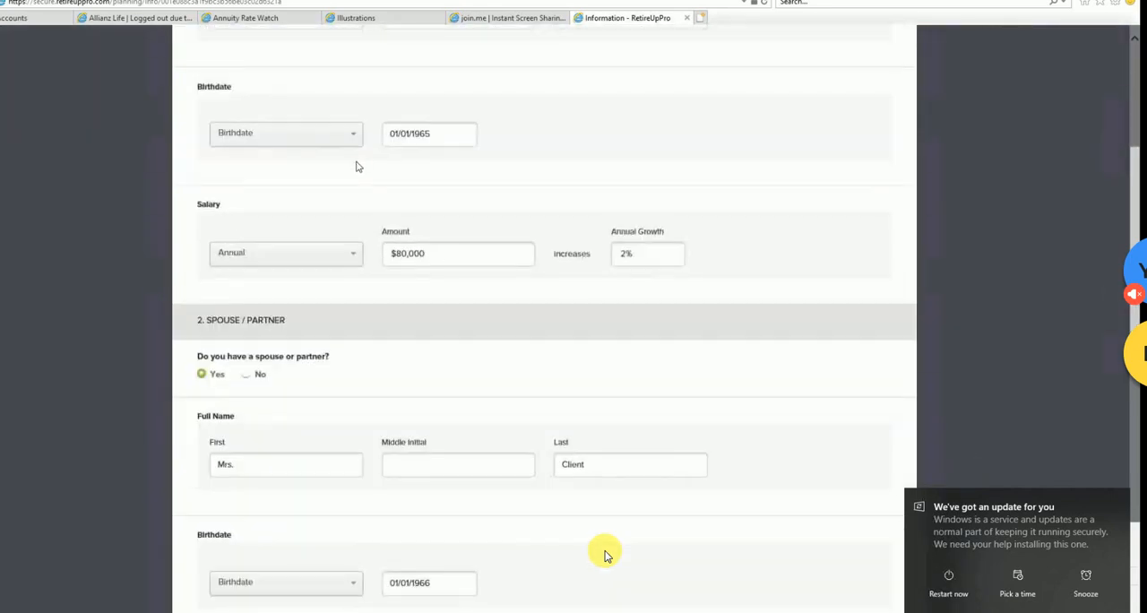
{"action": "scroll", "coordinate": [362, 174], "scroll_direction": "up", "scroll_amount": 1}
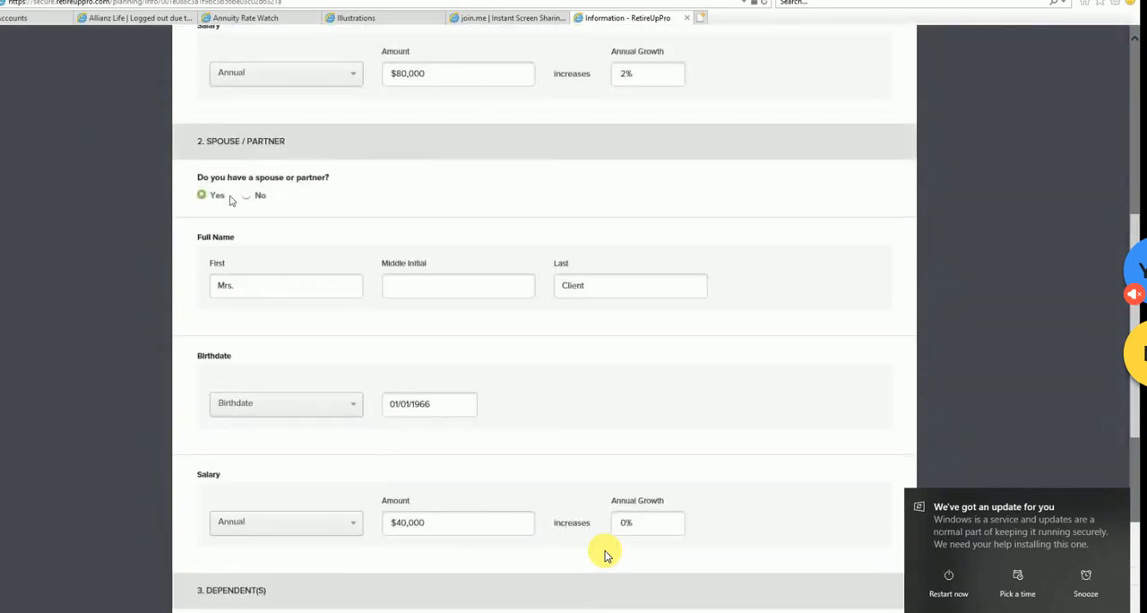
{"action": "scroll", "coordinate": [362, 280], "scroll_direction": "down", "scroll_amount": 2}
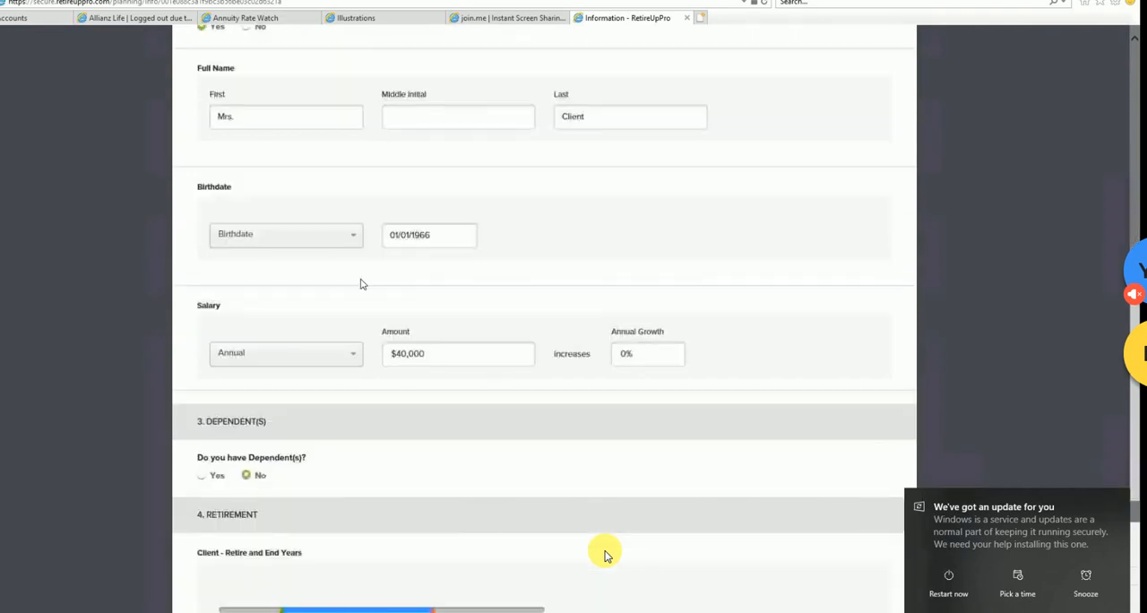
{"action": "scroll", "coordinate": [353, 236], "scroll_direction": "down", "scroll_amount": 1}
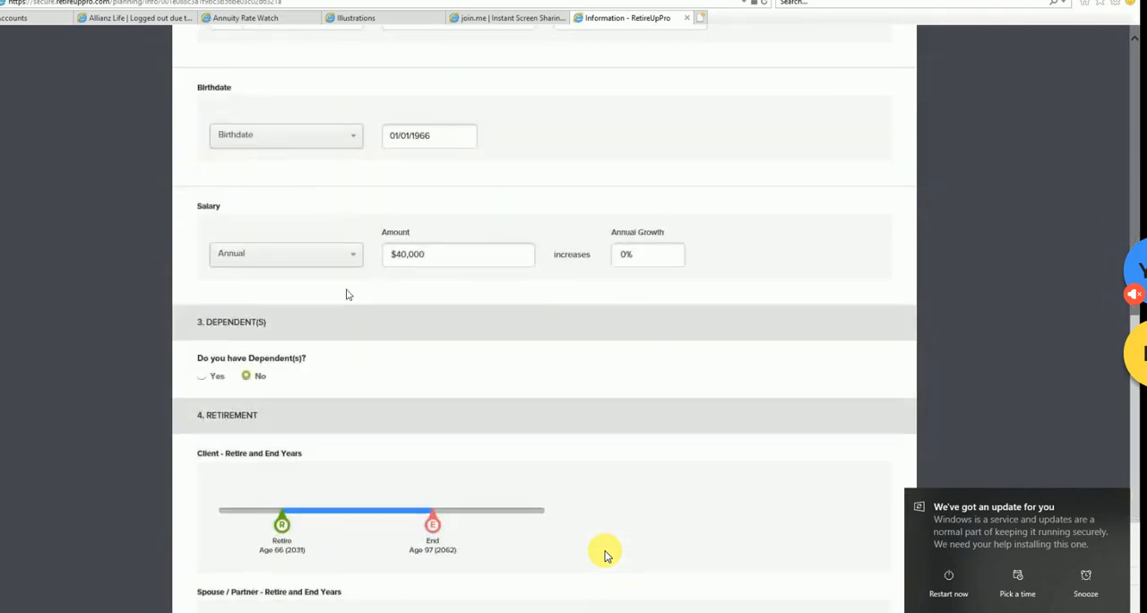
{"action": "scroll", "coordinate": [350, 242], "scroll_direction": "up", "scroll_amount": 5}
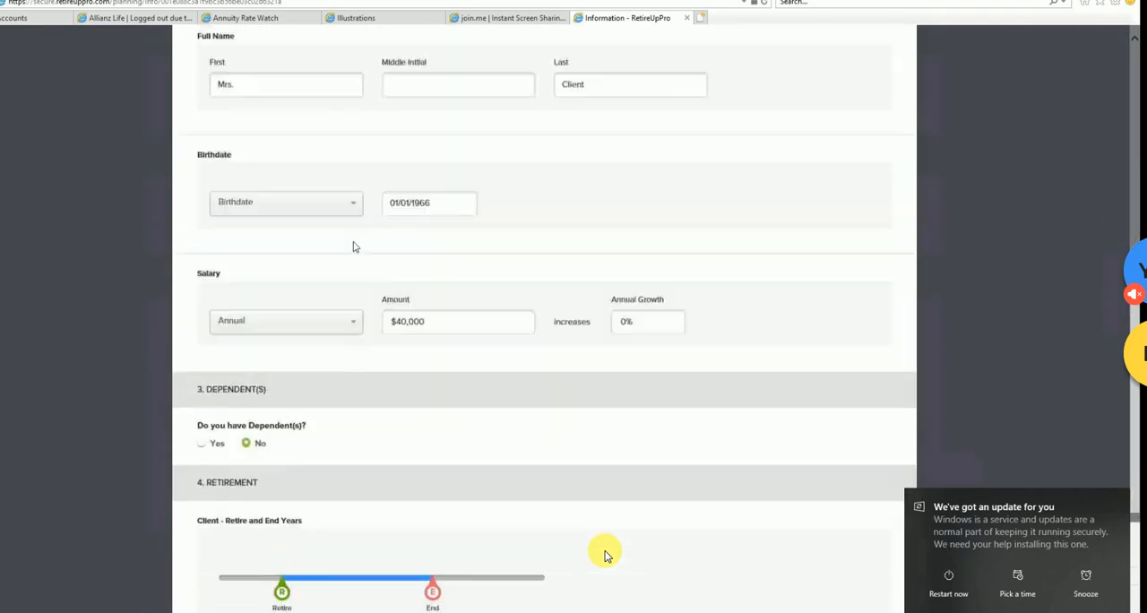
{"action": "scroll", "coordinate": [363, 256], "scroll_direction": "up", "scroll_amount": 1}
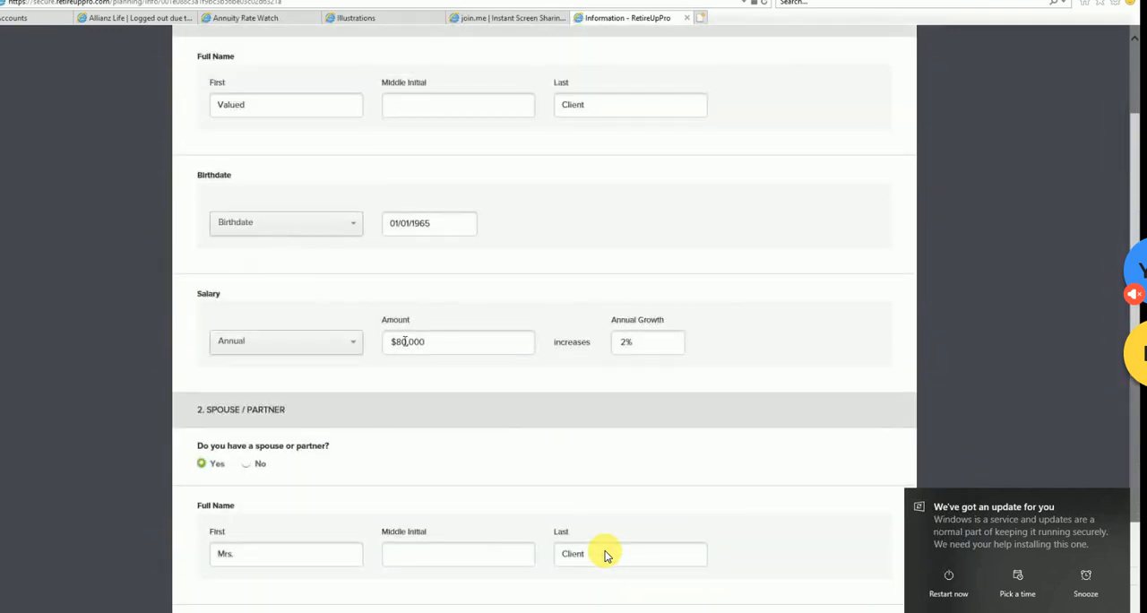
{"action": "scroll", "coordinate": [404, 342], "scroll_direction": "down", "scroll_amount": 4}
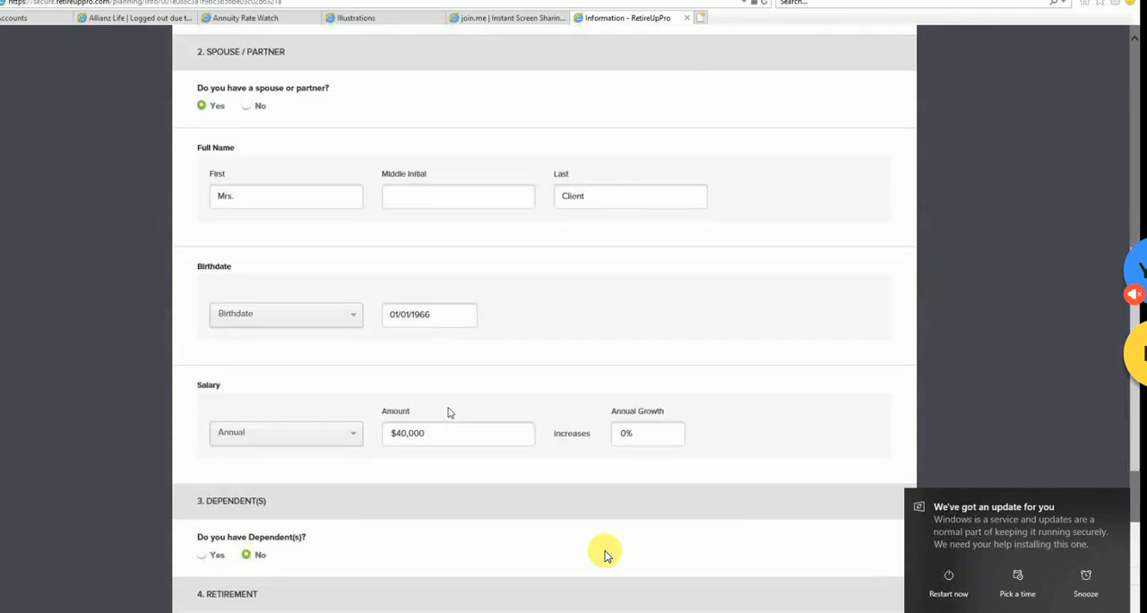
{"action": "scroll", "coordinate": [430, 415], "scroll_direction": "up", "scroll_amount": 6}
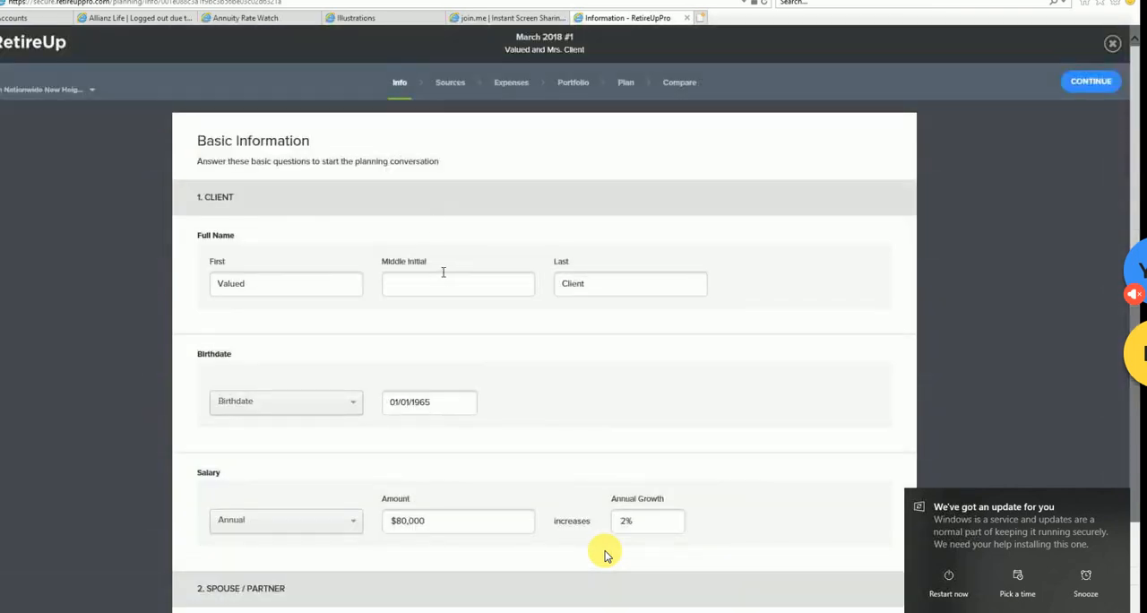
{"action": "scroll", "coordinate": [443, 268], "scroll_direction": "down", "scroll_amount": 2}
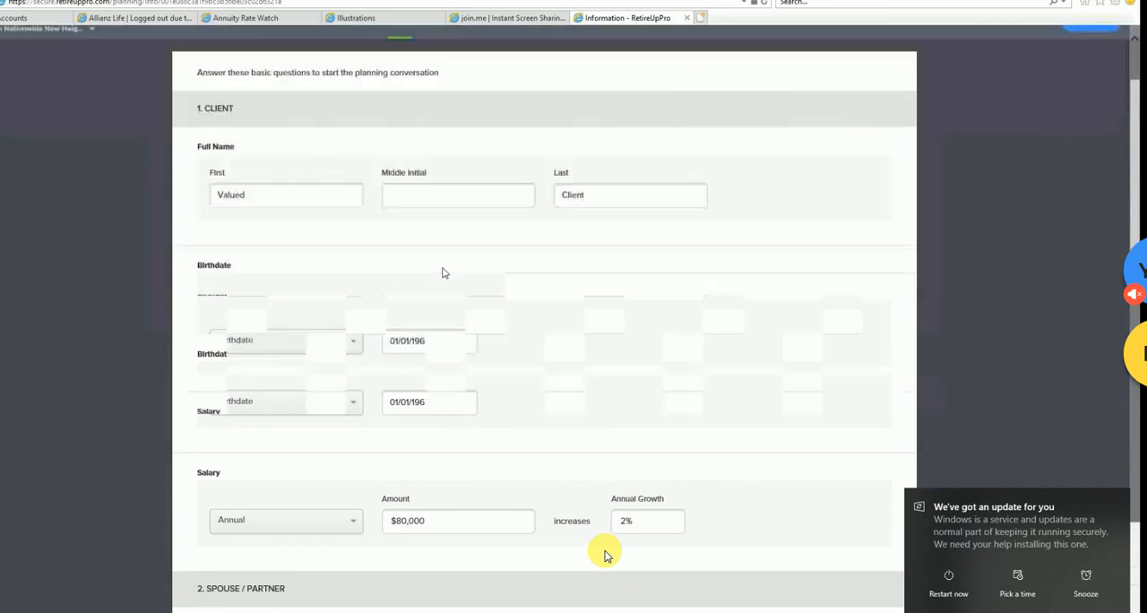
- Switch the March 2018 #1 plan to its Before draft
{"action": "scroll", "coordinate": [442, 269], "scroll_direction": "up", "scroll_amount": 2}
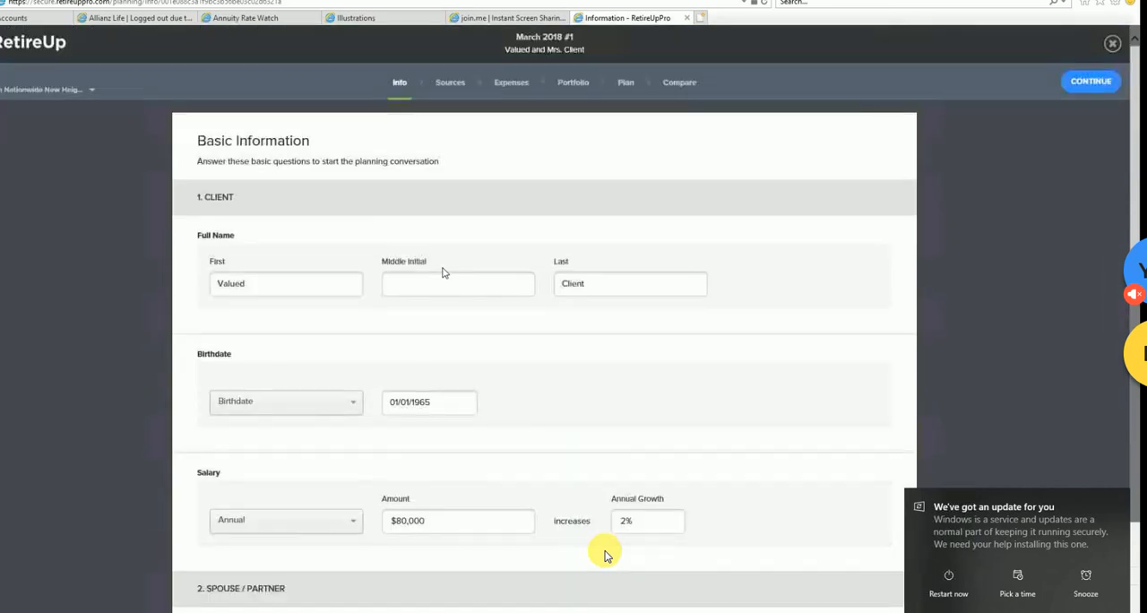
{"action": "left_click", "coordinate": [93, 90]}
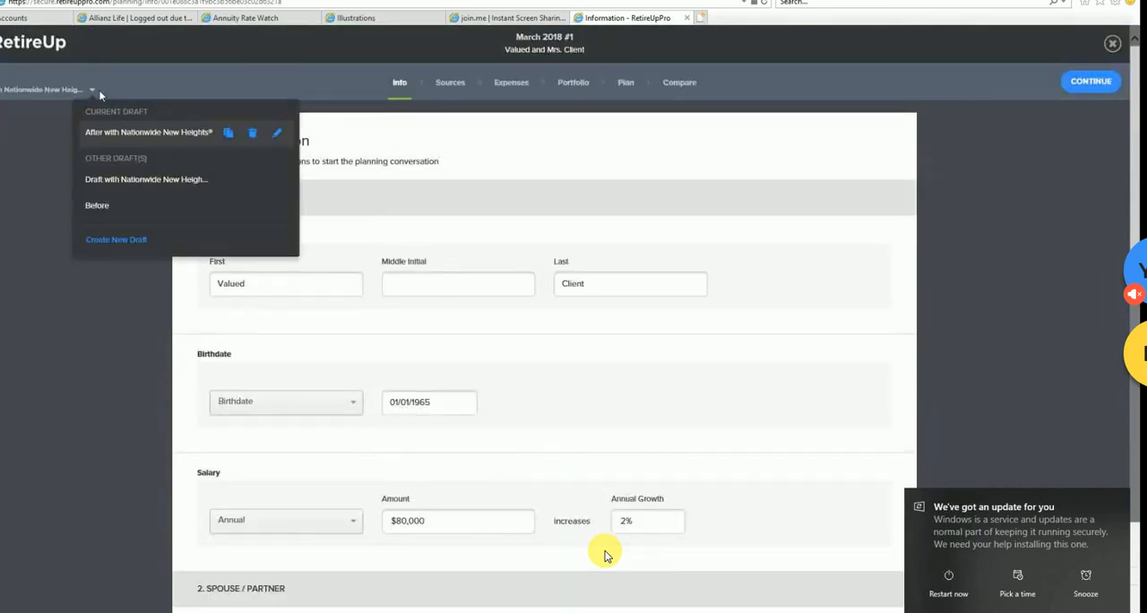
{"action": "left_click", "coordinate": [90, 206]}
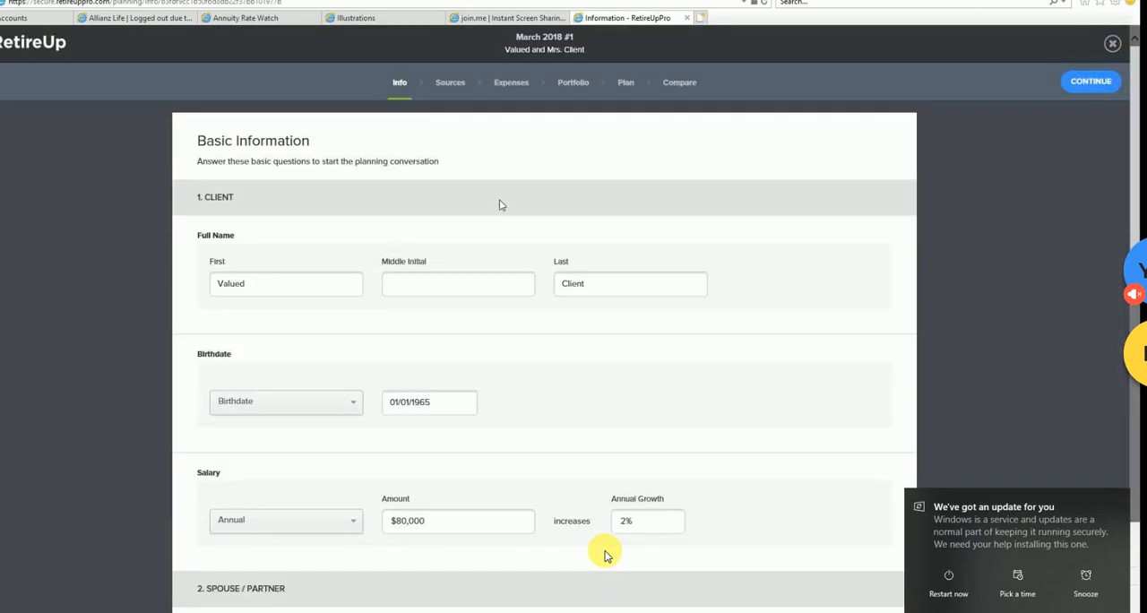
- Open the Before draft's name for editing in the draft list and leave it without renaming
{"action": "left_click", "coordinate": [1, 97]}
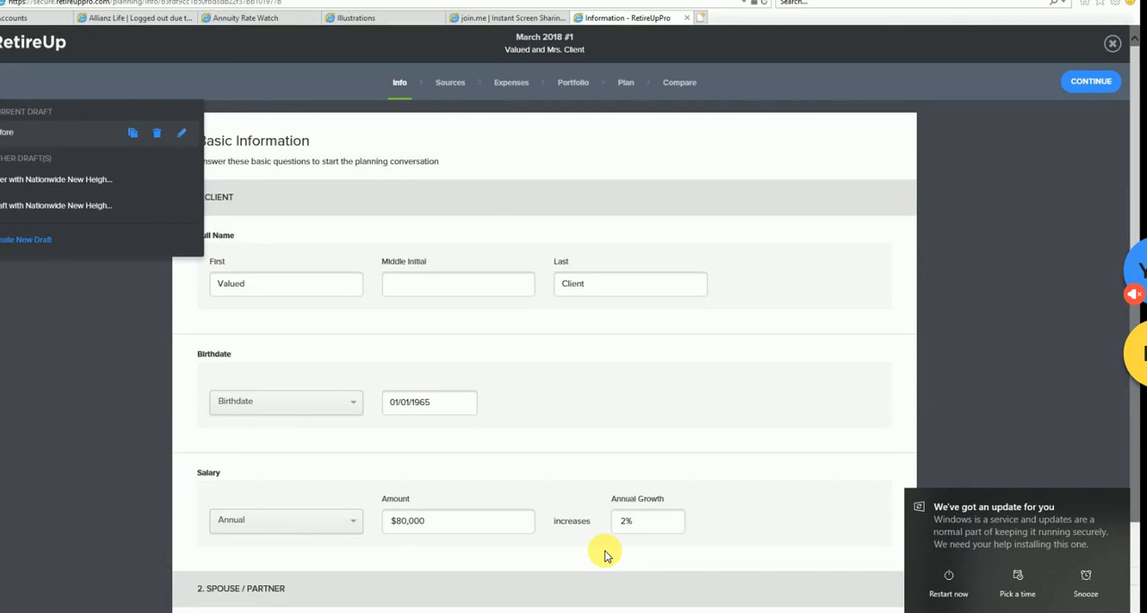
{"action": "left_click", "coordinate": [181, 133]}
{"action": "left_click", "coordinate": [111, 133]}
{"action": "left_click", "coordinate": [319, 135]}
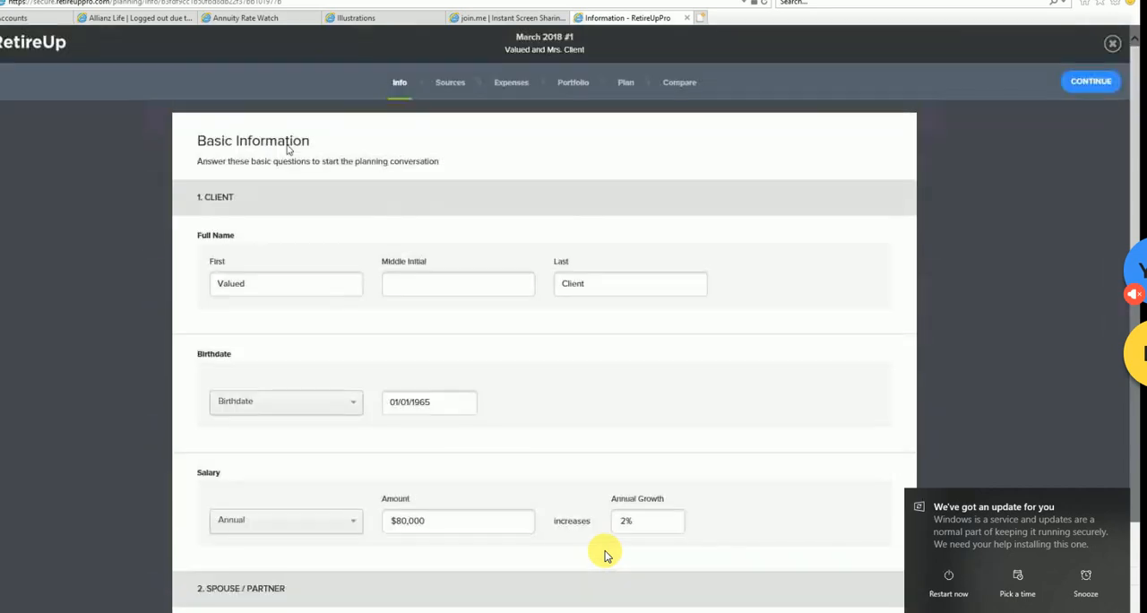
- Review the Before draft's spouse, dependent and retirement details, trying Yes for dependents and restoring No
{"action": "scroll", "coordinate": [375, 184], "scroll_direction": "down", "scroll_amount": 5}
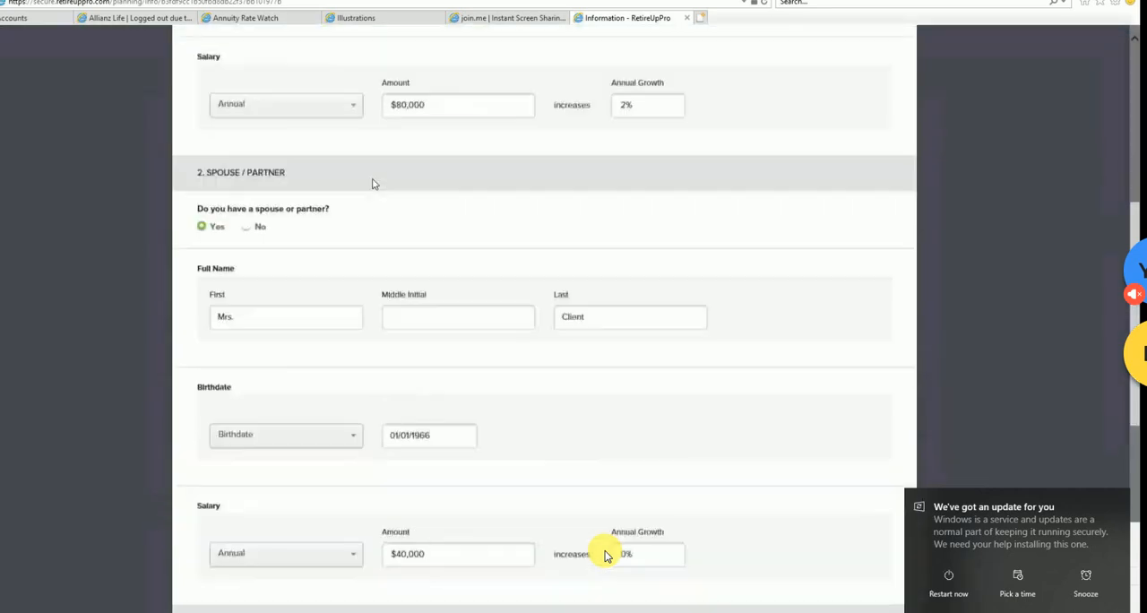
{"action": "scroll", "coordinate": [374, 184], "scroll_direction": "down", "scroll_amount": 4}
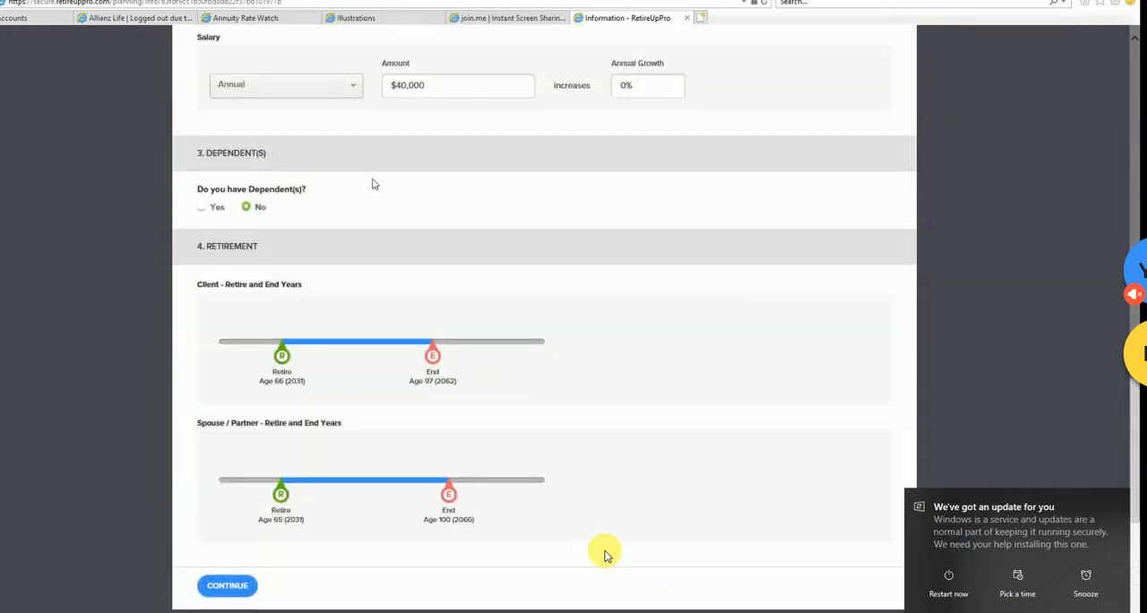
{"action": "scroll", "coordinate": [375, 184], "scroll_direction": "up", "scroll_amount": 4}
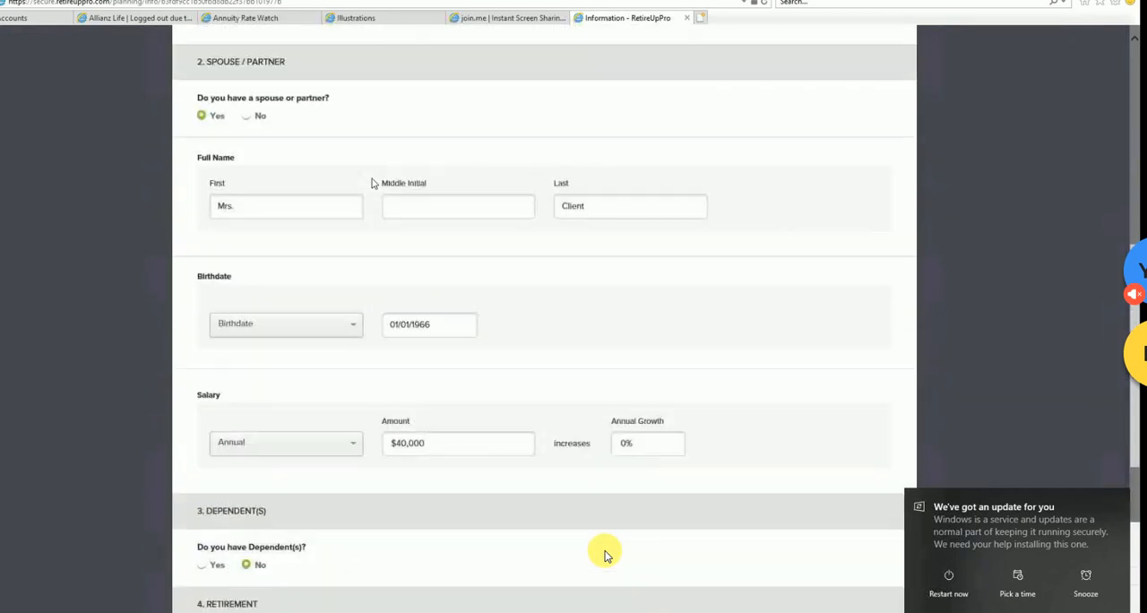
{"action": "scroll", "coordinate": [374, 184], "scroll_direction": "down", "scroll_amount": 5}
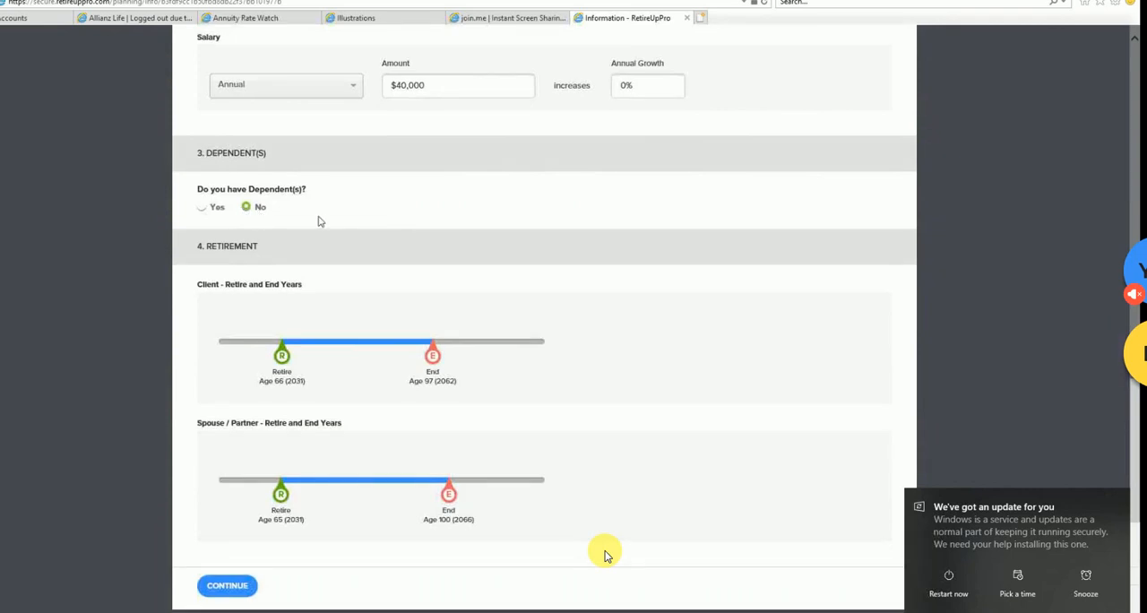
{"action": "left_click", "coordinate": [215, 207]}
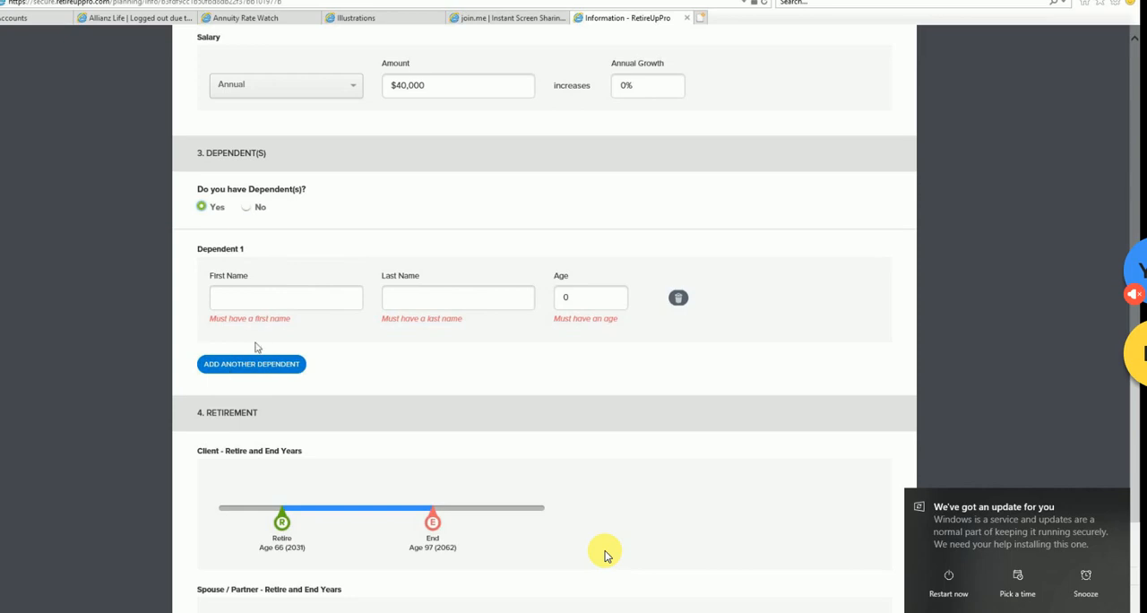
{"action": "left_click", "coordinate": [246, 207]}
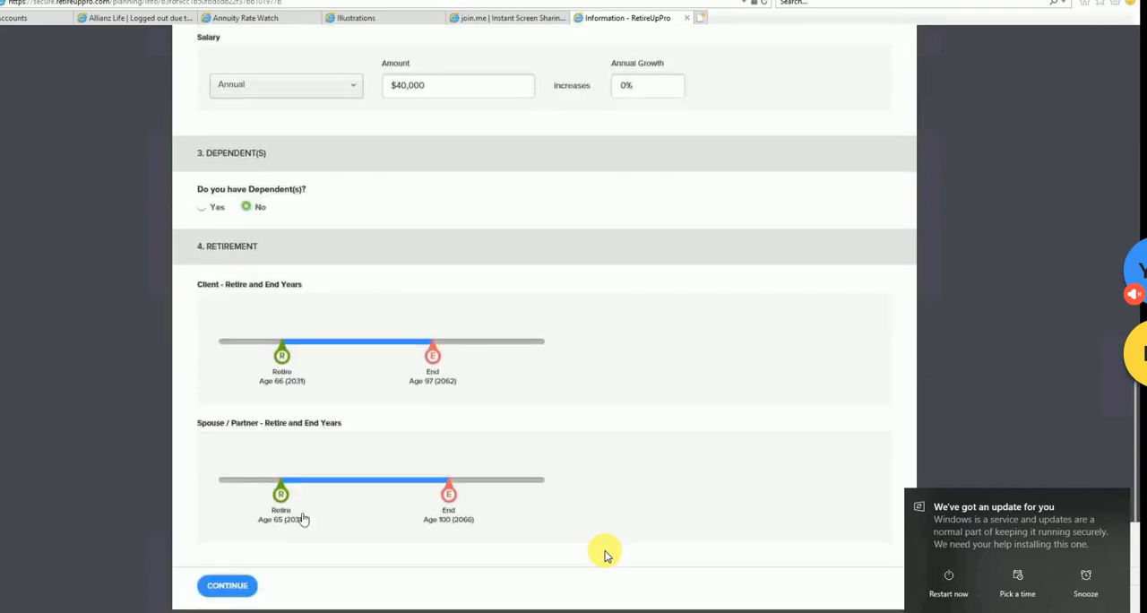
- Continue from Basic Information to the plan's Sources and show the income sources
{"action": "left_click", "coordinate": [229, 586]}
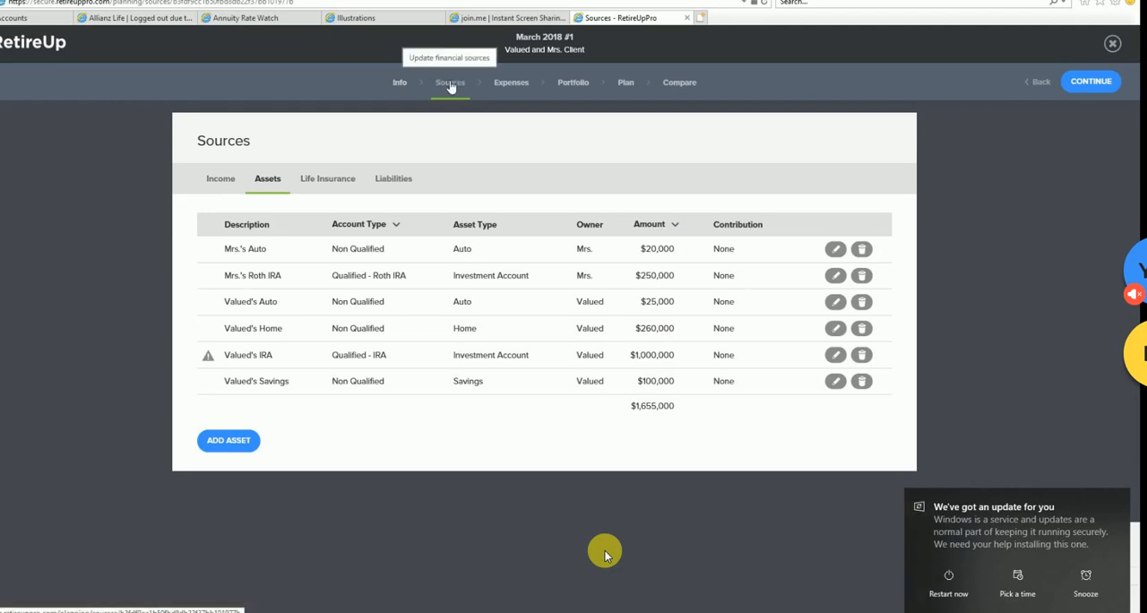
{"action": "left_click", "coordinate": [400, 83]}
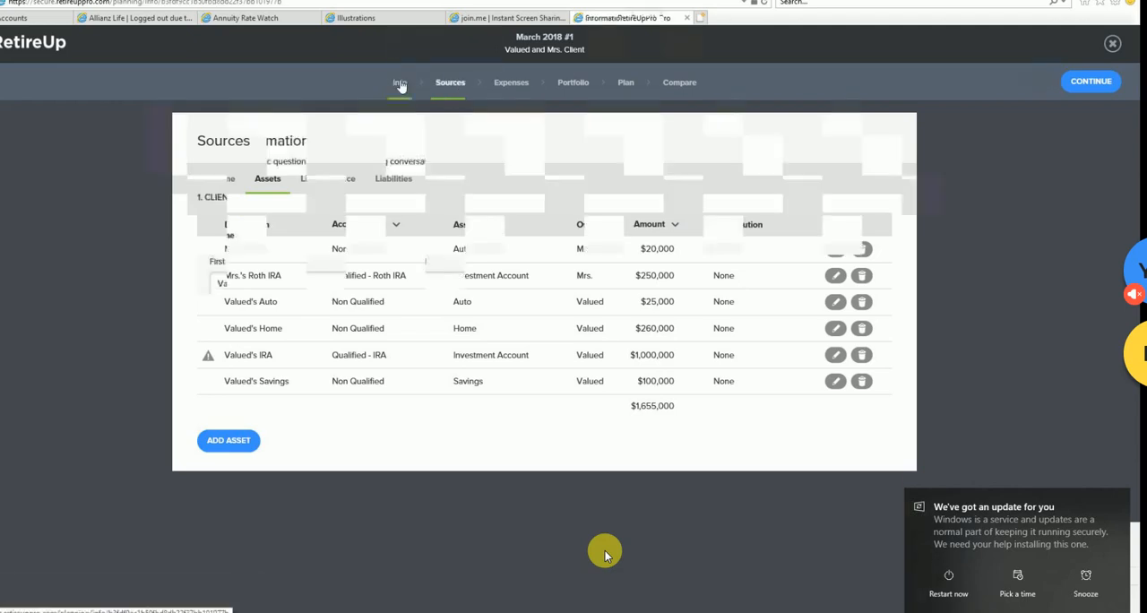
{"action": "left_click", "coordinate": [448, 85]}
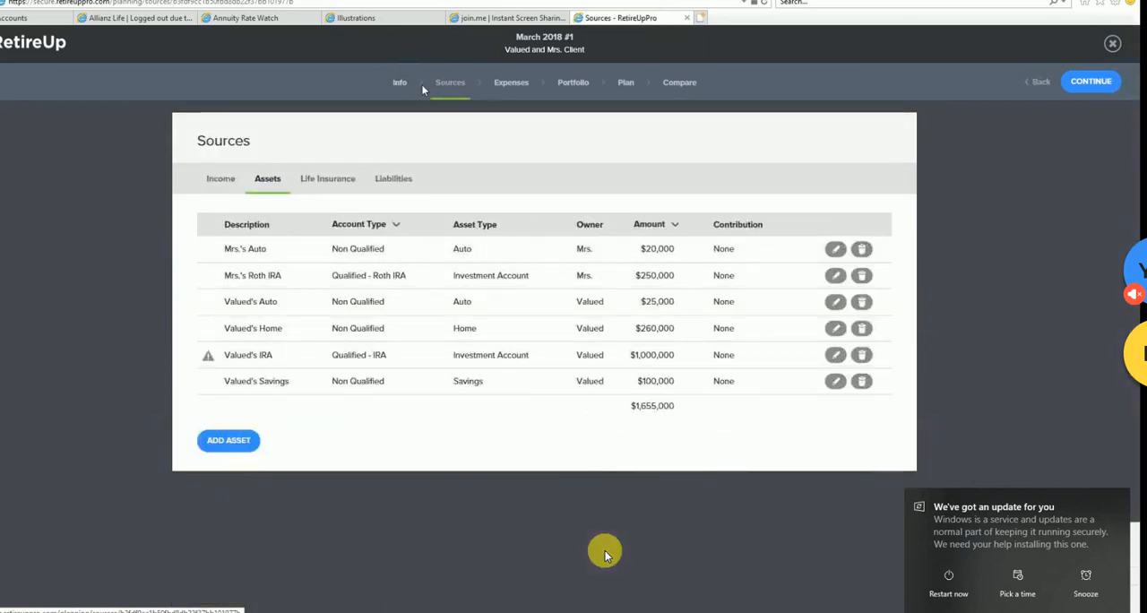
{"action": "left_click", "coordinate": [220, 179]}
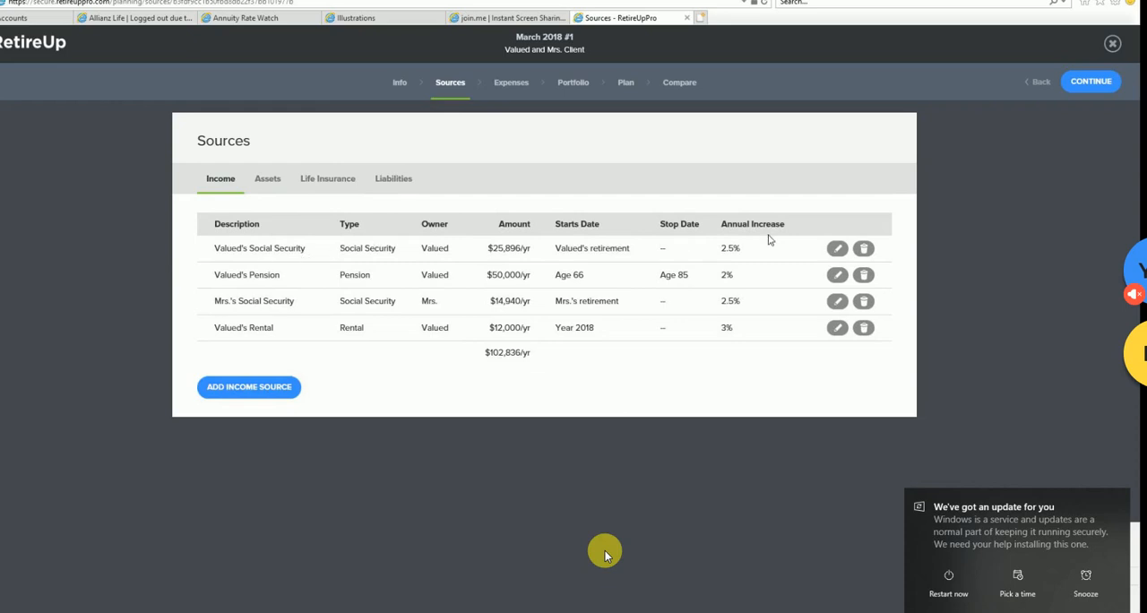
- Open Valued's Social Security income source for editing and go through its owner, description and income fields
{"action": "left_click", "coordinate": [837, 249]}
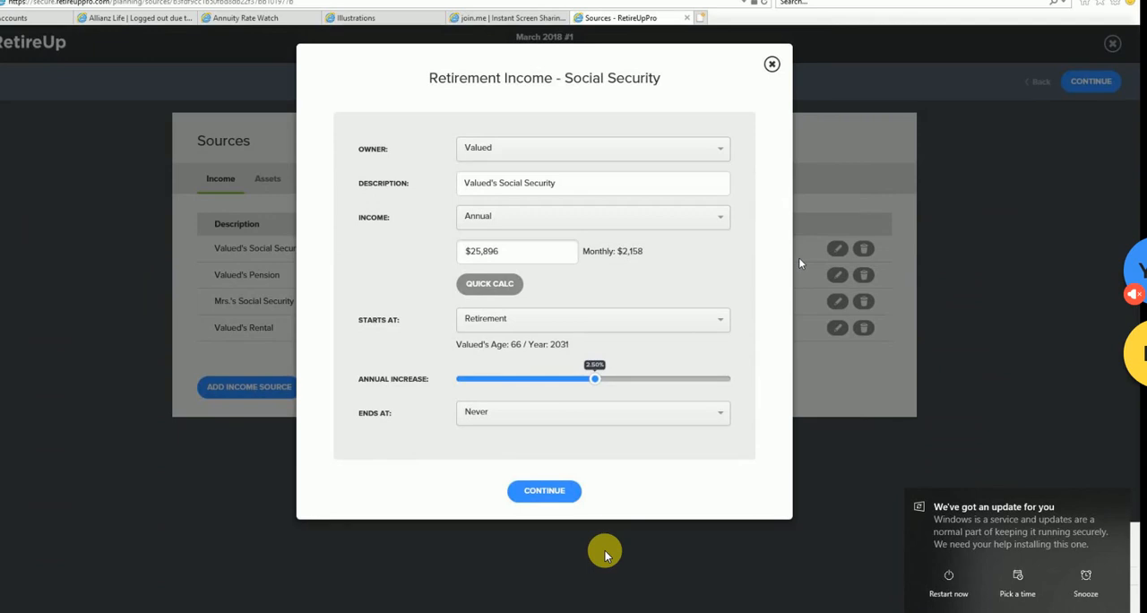
{"action": "left_click", "coordinate": [719, 153]}
{"action": "left_click", "coordinate": [578, 172]}
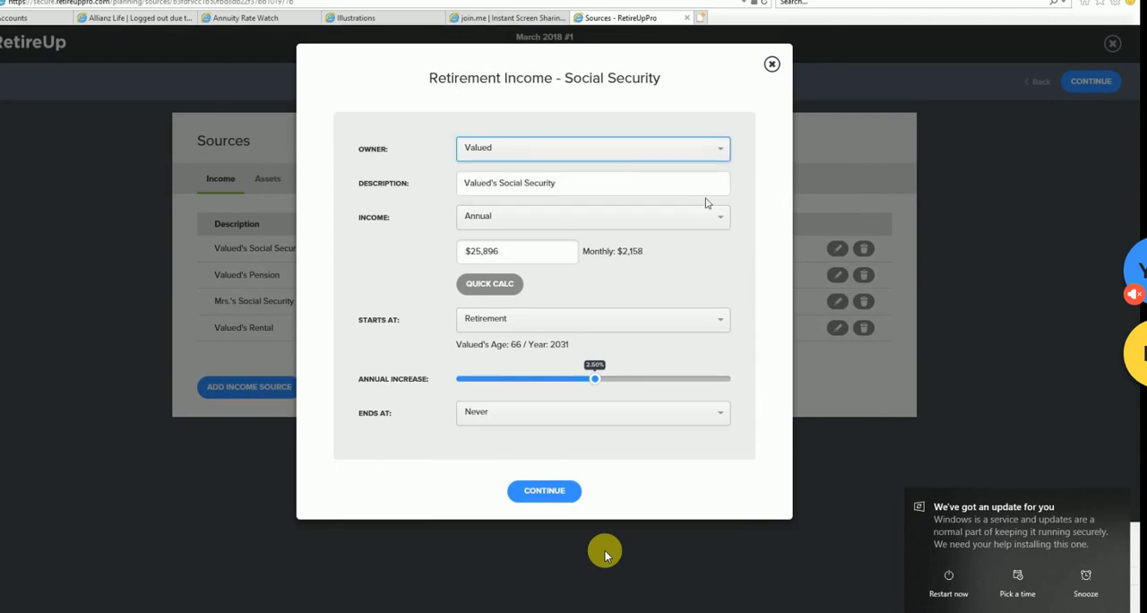
{"action": "left_click", "coordinate": [570, 182]}
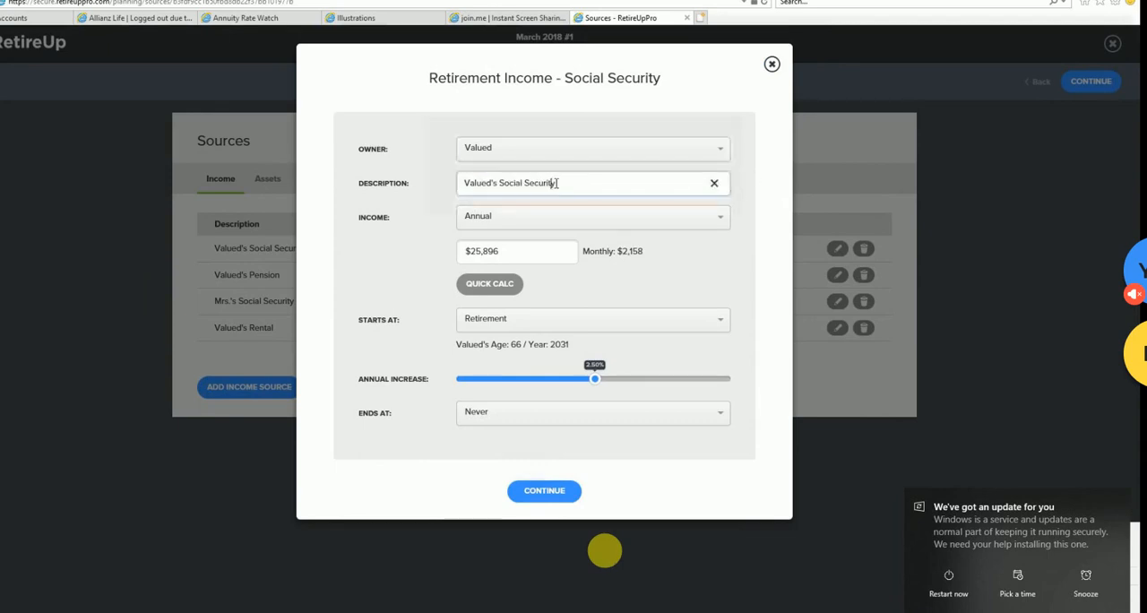
{"action": "left_click", "coordinate": [525, 225]}
{"action": "left_click", "coordinate": [501, 261]}
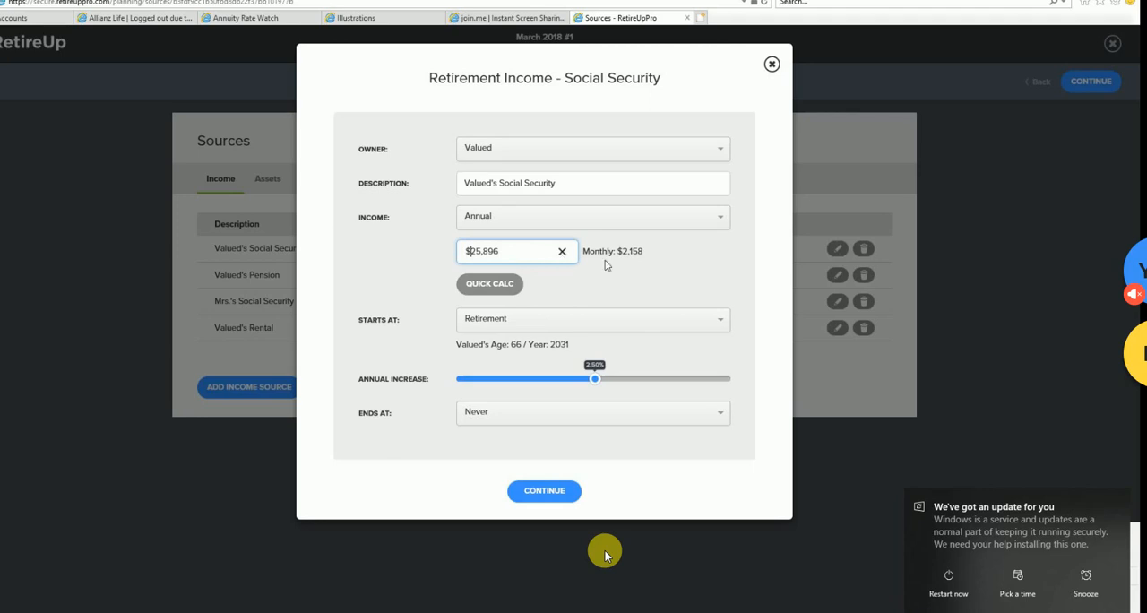
- Run the Quick Calc Social Security estimate in Today's Dollars and again in Inflated (future) Dollars
{"action": "left_click", "coordinate": [485, 283]}
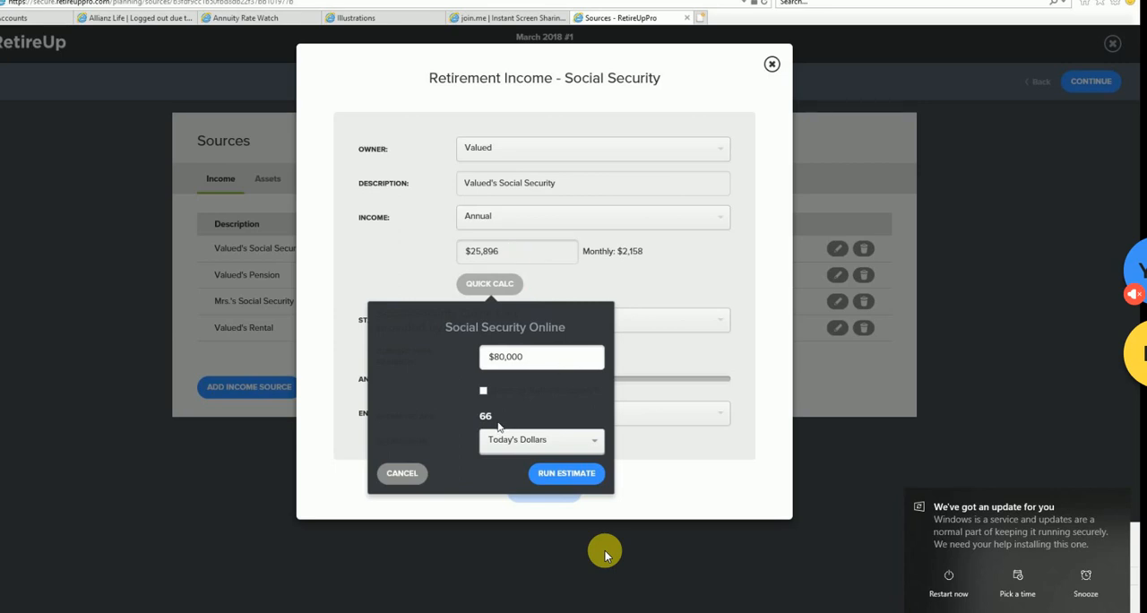
{"action": "left_click", "coordinate": [582, 475]}
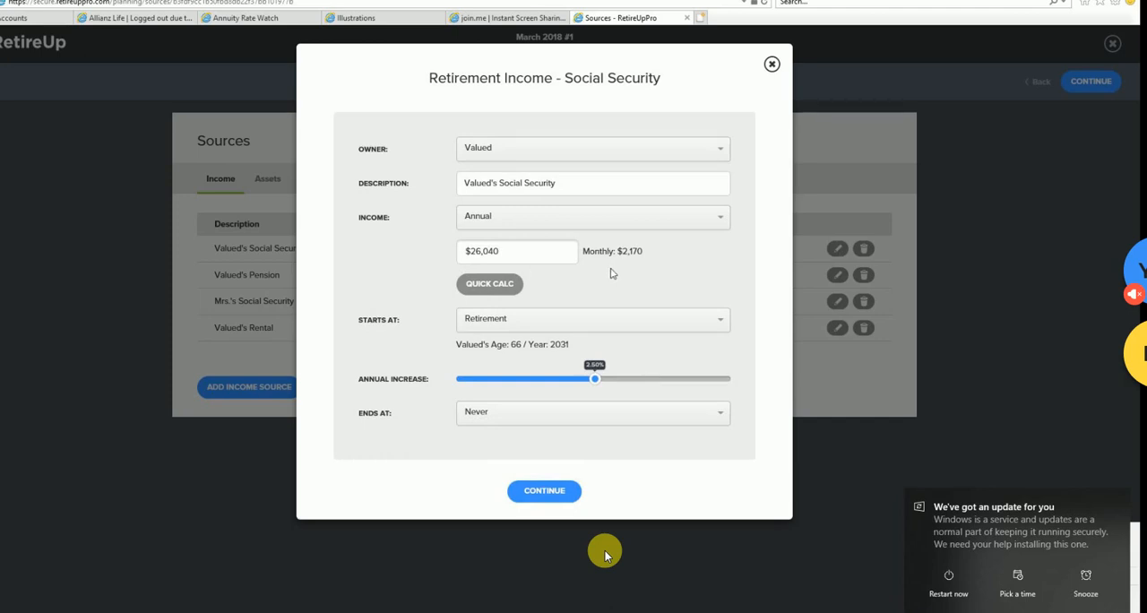
{"action": "left_click", "coordinate": [501, 284]}
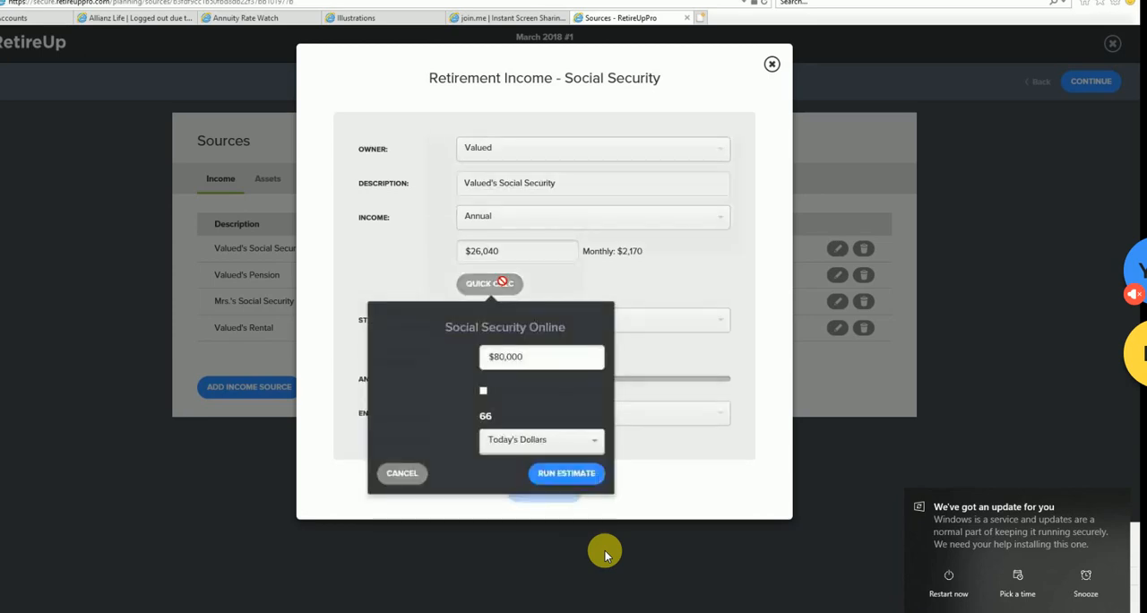
{"action": "left_click", "coordinate": [596, 445]}
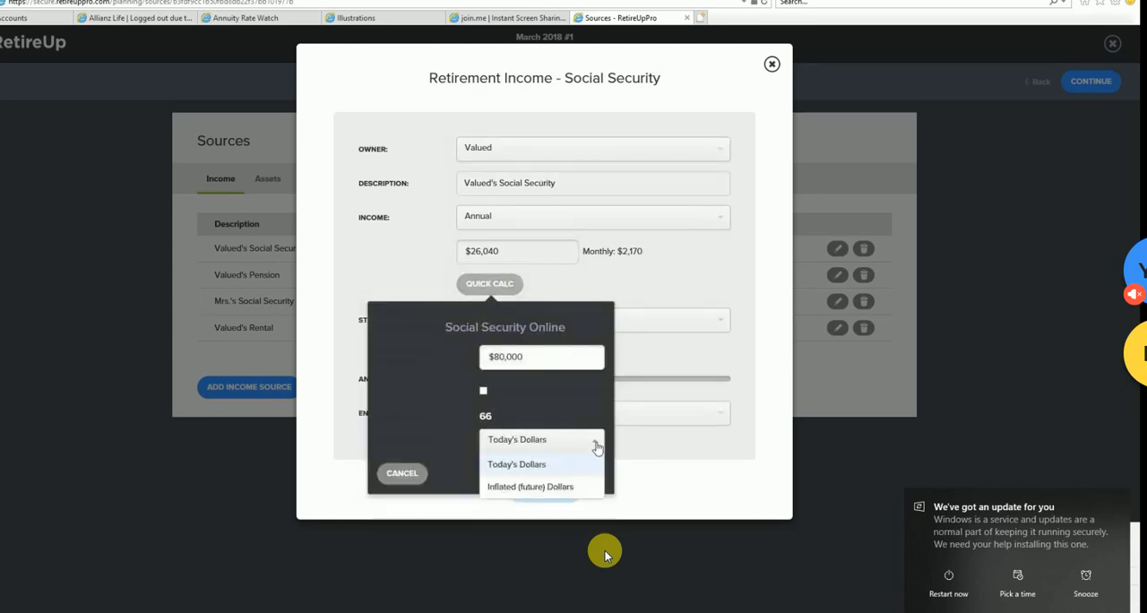
{"action": "left_click", "coordinate": [574, 486]}
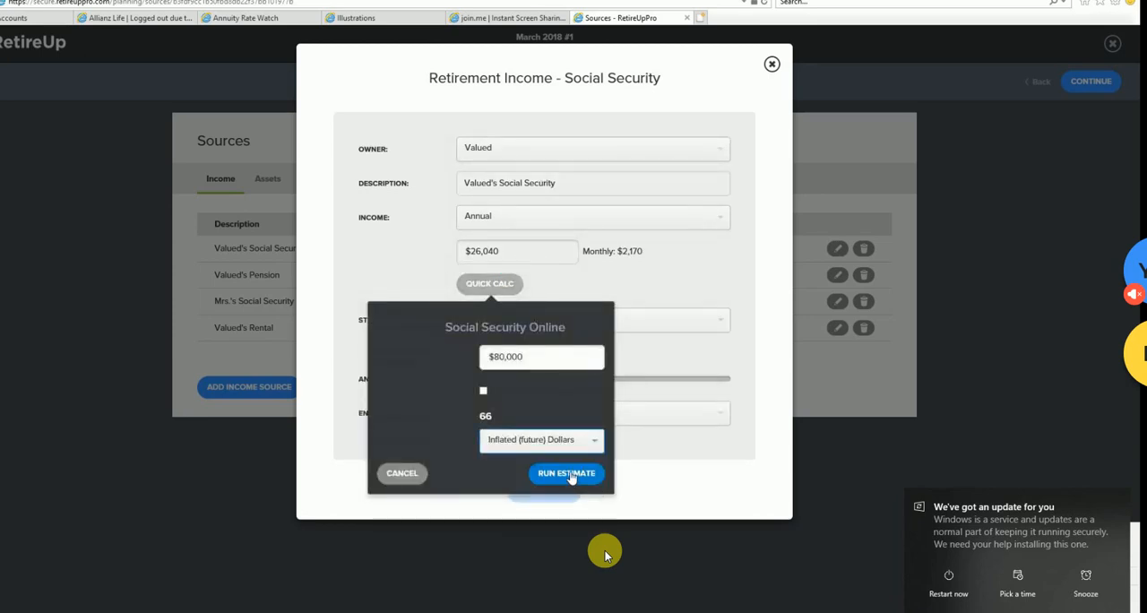
{"action": "left_click", "coordinate": [571, 474]}
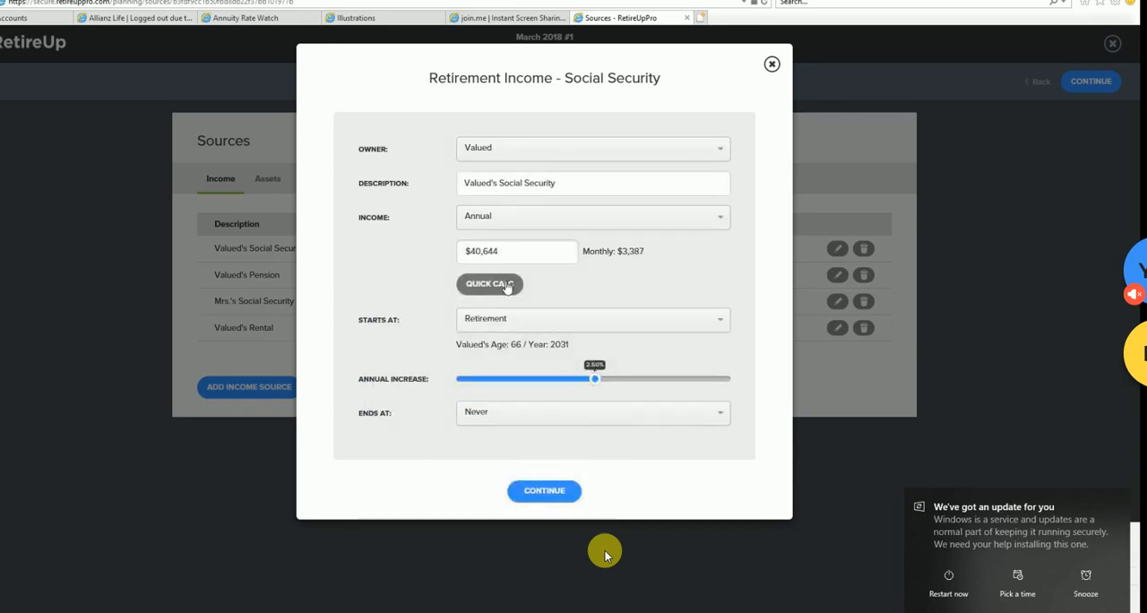
- Rerun the Quick Calc Social Security estimate with the result in Today's Dollars
{"action": "left_click", "coordinate": [508, 284]}
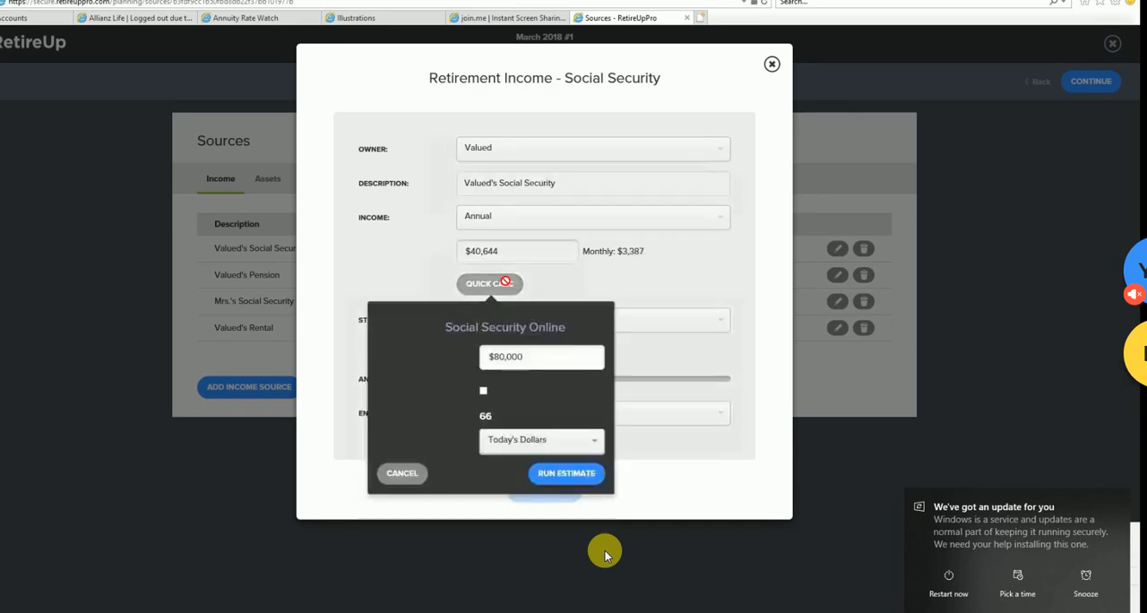
{"action": "left_click", "coordinate": [598, 444]}
{"action": "left_click", "coordinate": [555, 464]}
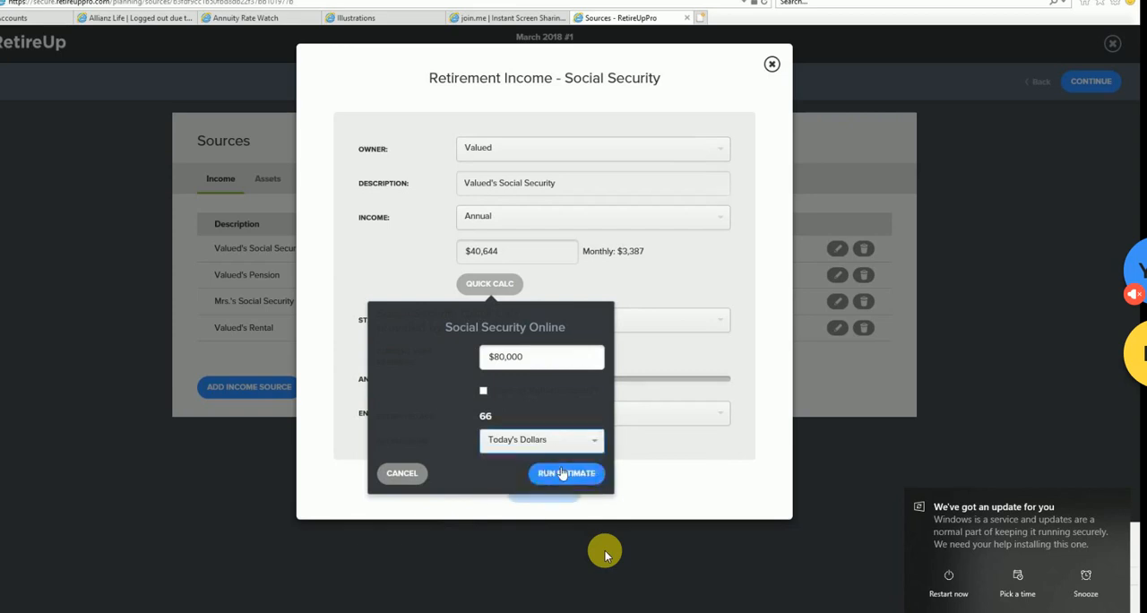
{"action": "left_click", "coordinate": [565, 470]}
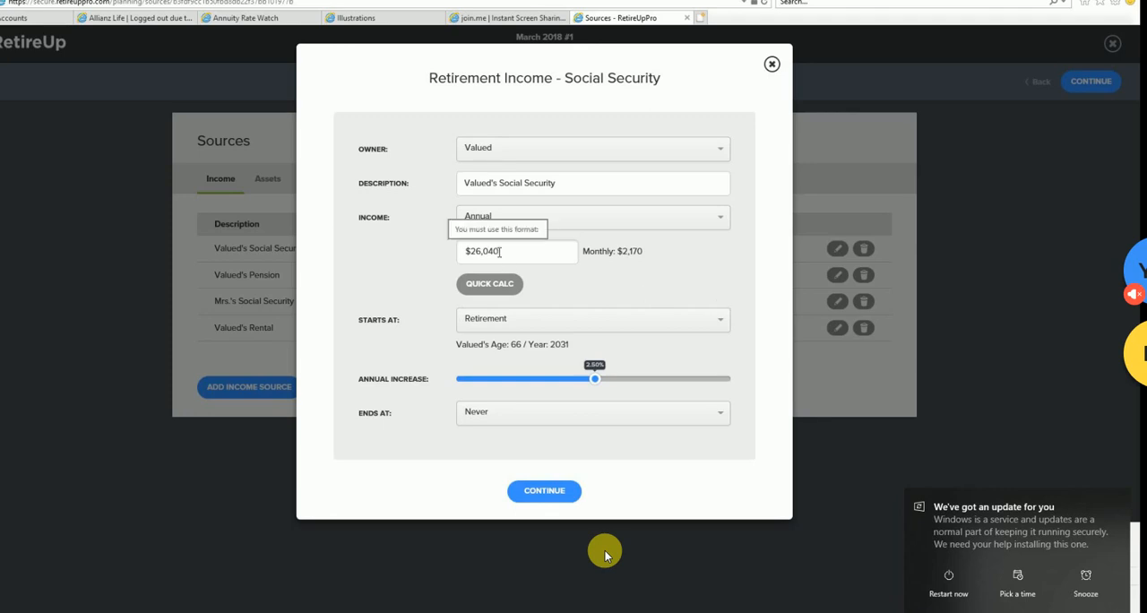
- Set the annual Social Security income to $25,000, then overwrite it with a fresh Quick Calc estimate
{"action": "left_click", "coordinate": [467, 252]}
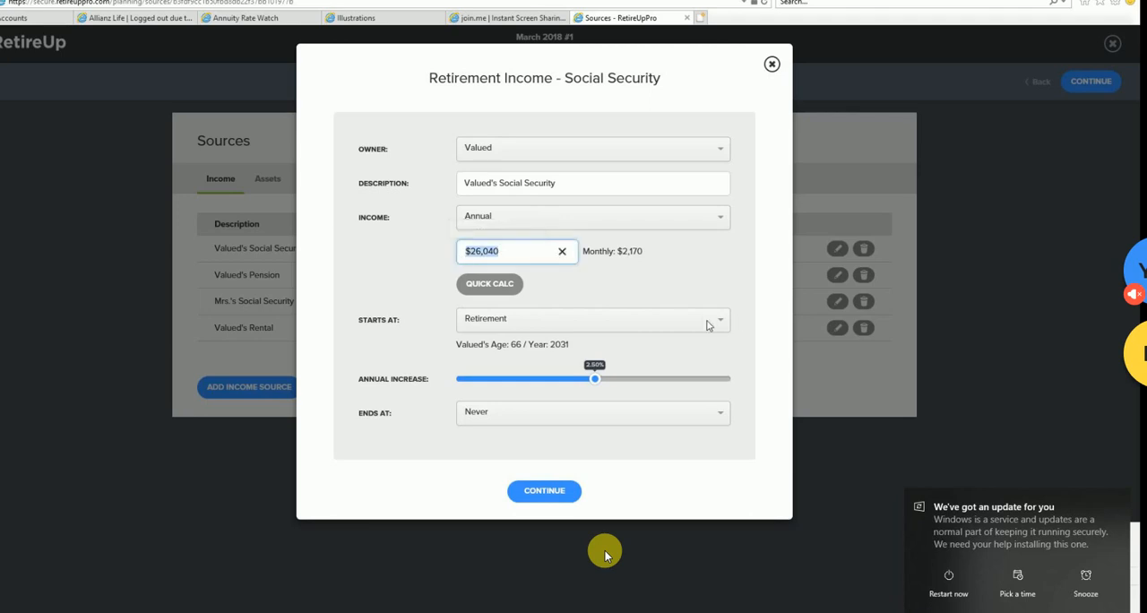
{"action": "type", "text": "25000"}
{"action": "left_click", "coordinate": [500, 285]}
{"action": "left_click", "coordinate": [557, 475]}
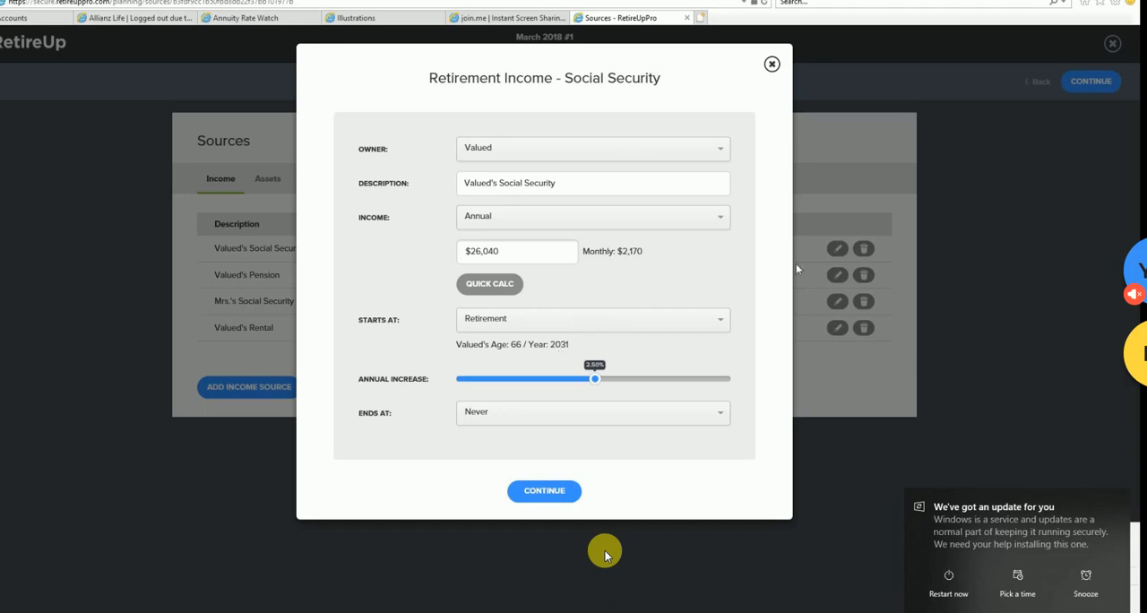
- Change Valued's Social Security income to Monthly and set the amount to $2,500
{"action": "left_click", "coordinate": [724, 227]}
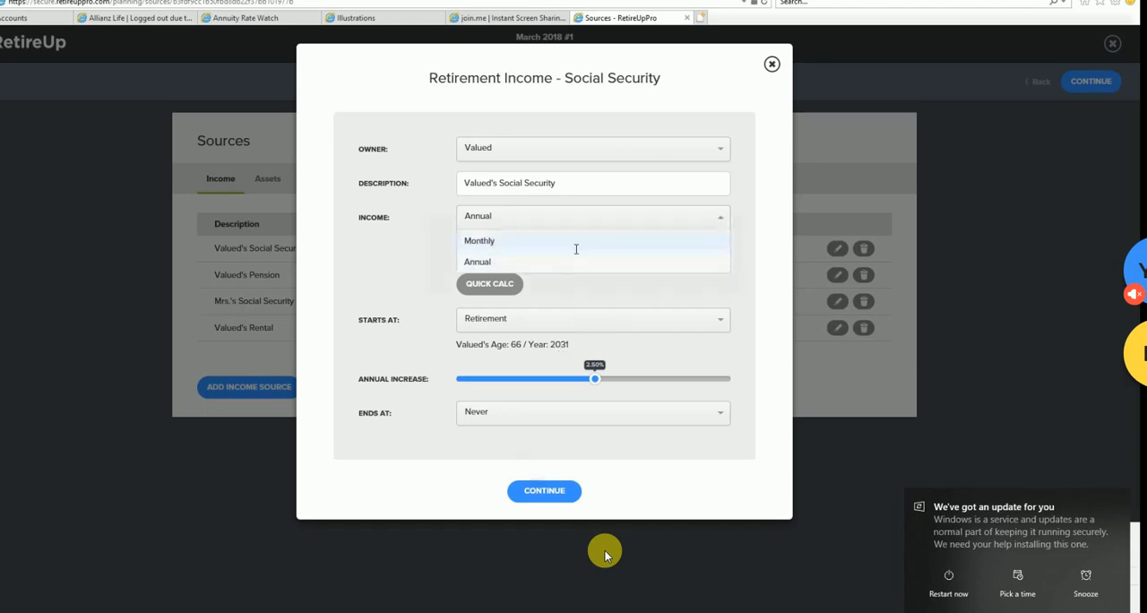
{"action": "left_click", "coordinate": [576, 241]}
{"action": "key", "text": "Tab"}
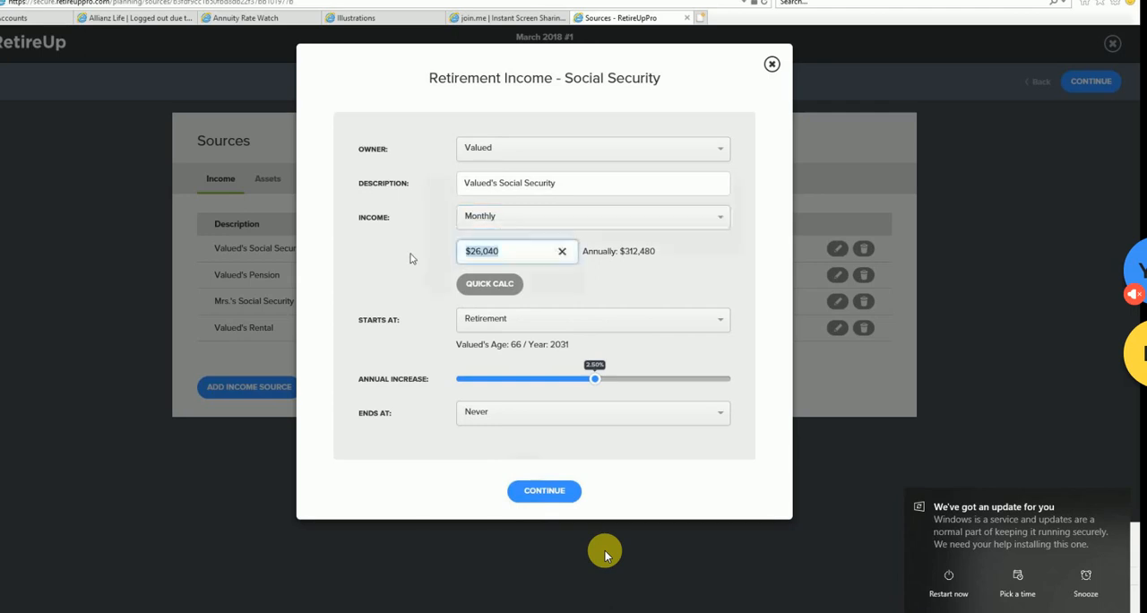
{"action": "type", "text": "25000"}
{"action": "key", "text": "BackSpace"}
{"action": "key", "text": "BackSpace"}
{"action": "key", "text": "BackSpace"}
{"action": "type", "text": "00"}
- Run the Quick Calc Social Security estimate on an $80,000 salary in Today's Dollars to replace Valued's monthly income amount
{"action": "left_click", "coordinate": [502, 284]}
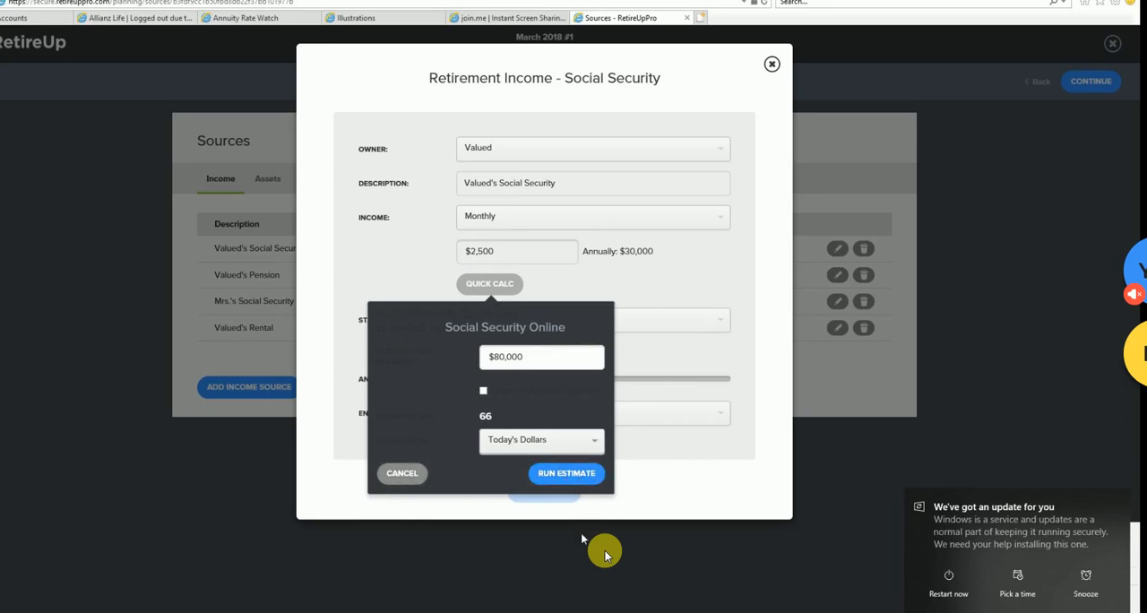
{"action": "left_click", "coordinate": [395, 477]}
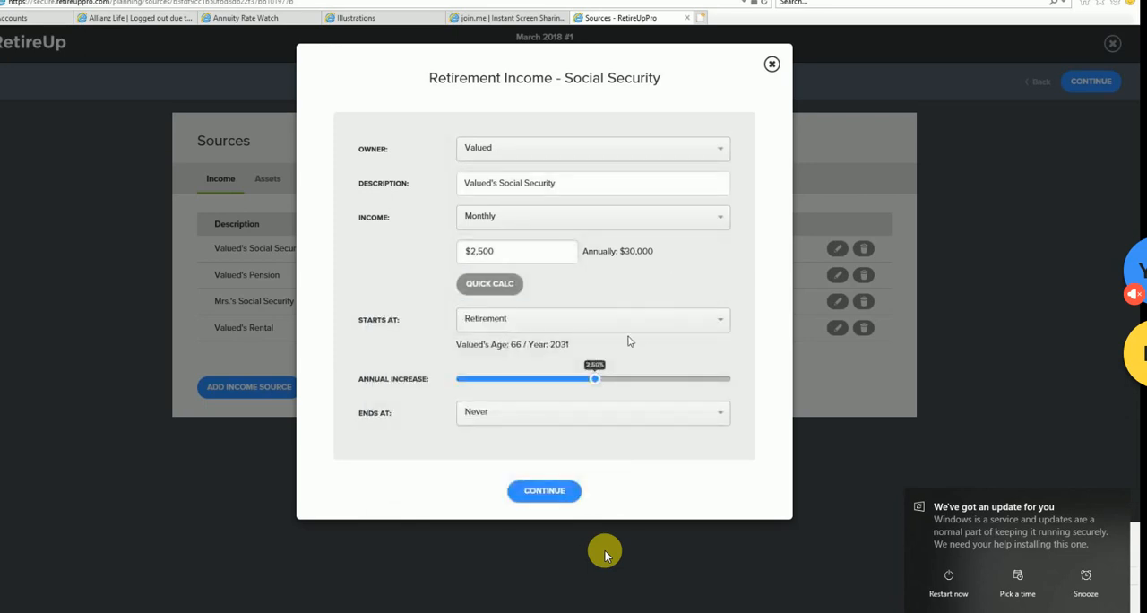
{"action": "left_click", "coordinate": [508, 291]}
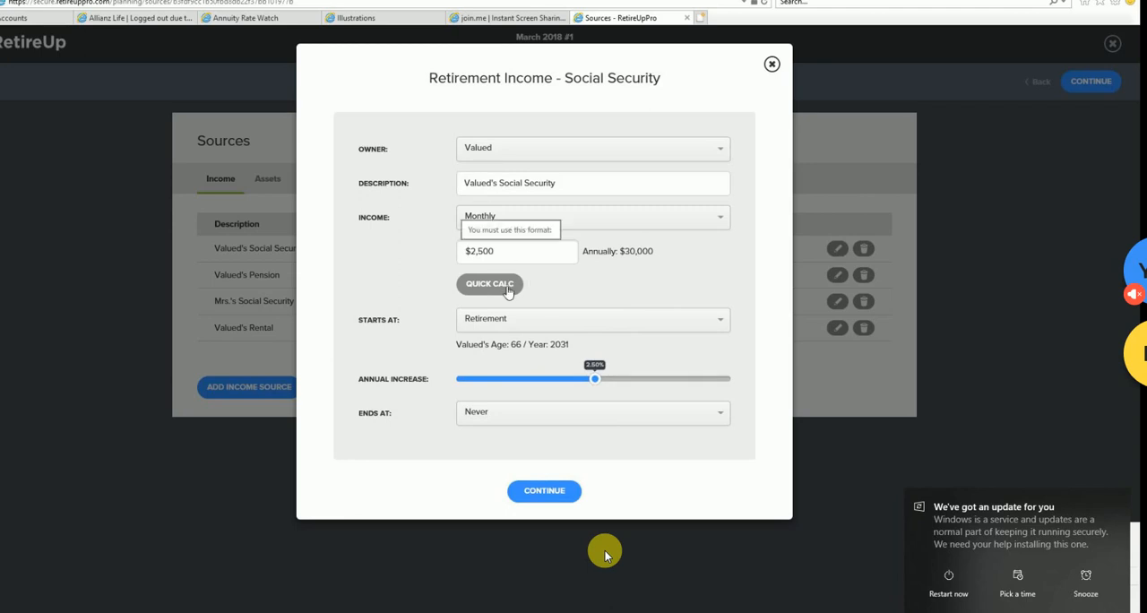
{"action": "left_click", "coordinate": [508, 290]}
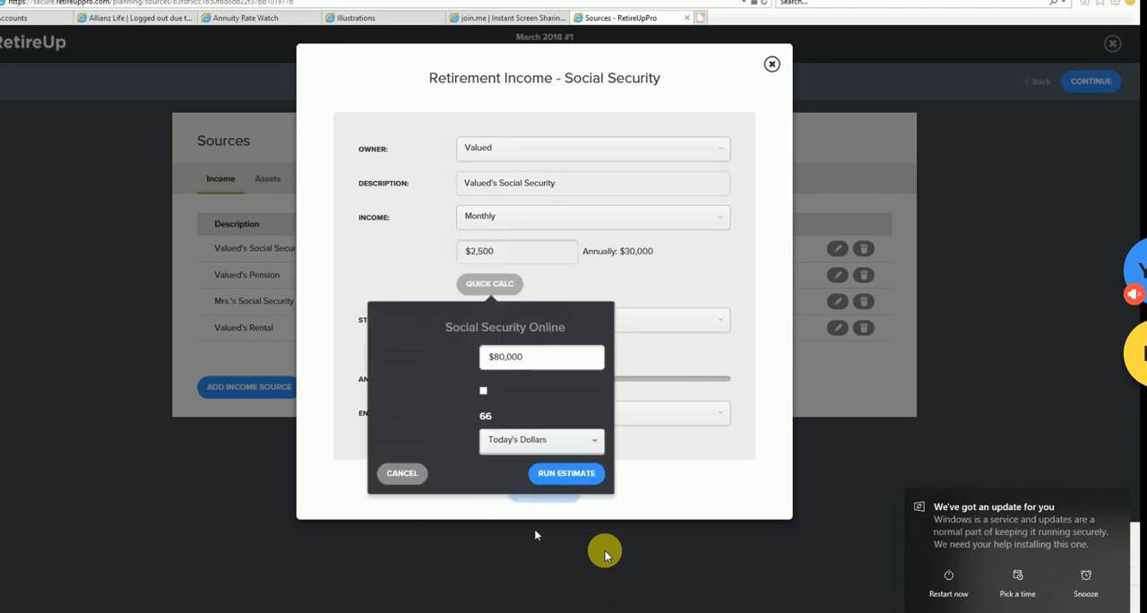
{"action": "left_click", "coordinate": [567, 473]}
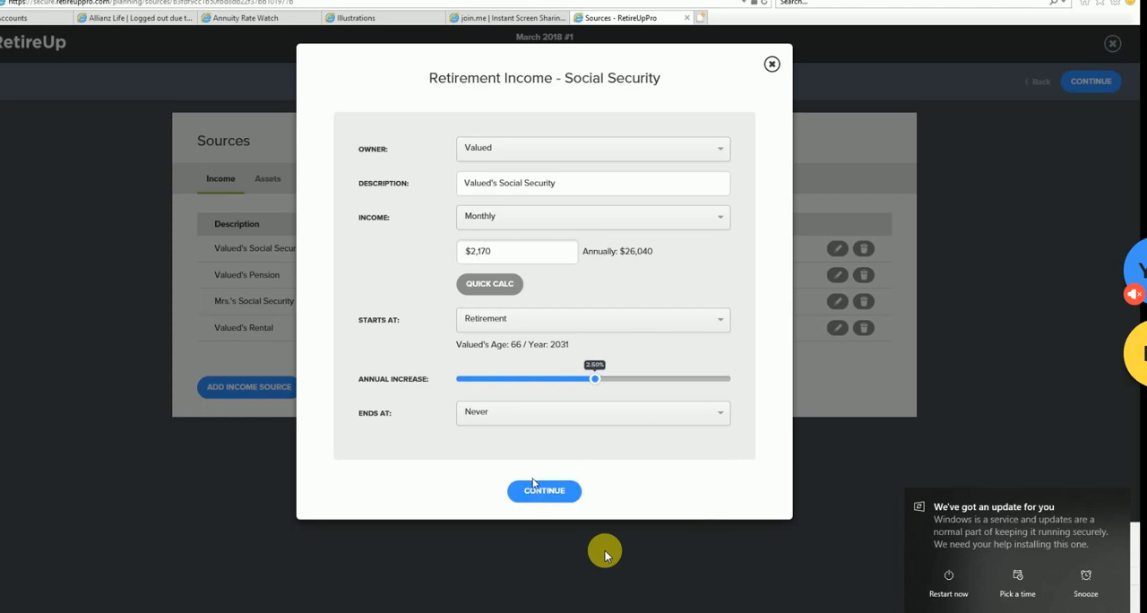
- Check the end options for Valued's Social Security, keep Ends At on Never, and save the income source
{"action": "left_click", "coordinate": [723, 418]}
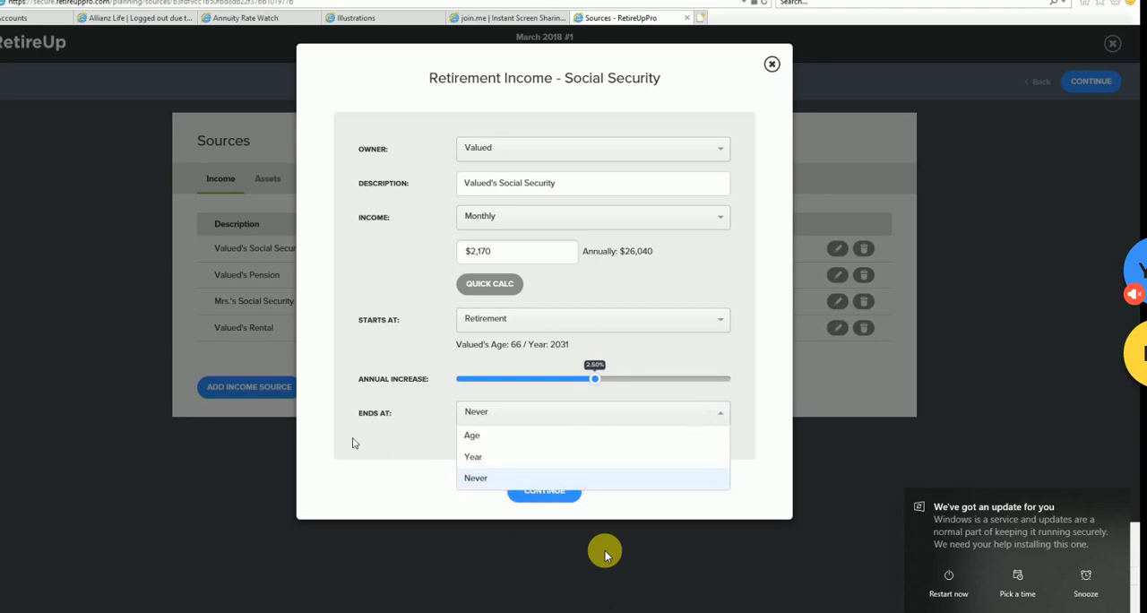
{"action": "left_click", "coordinate": [476, 418]}
{"action": "left_click", "coordinate": [721, 420]}
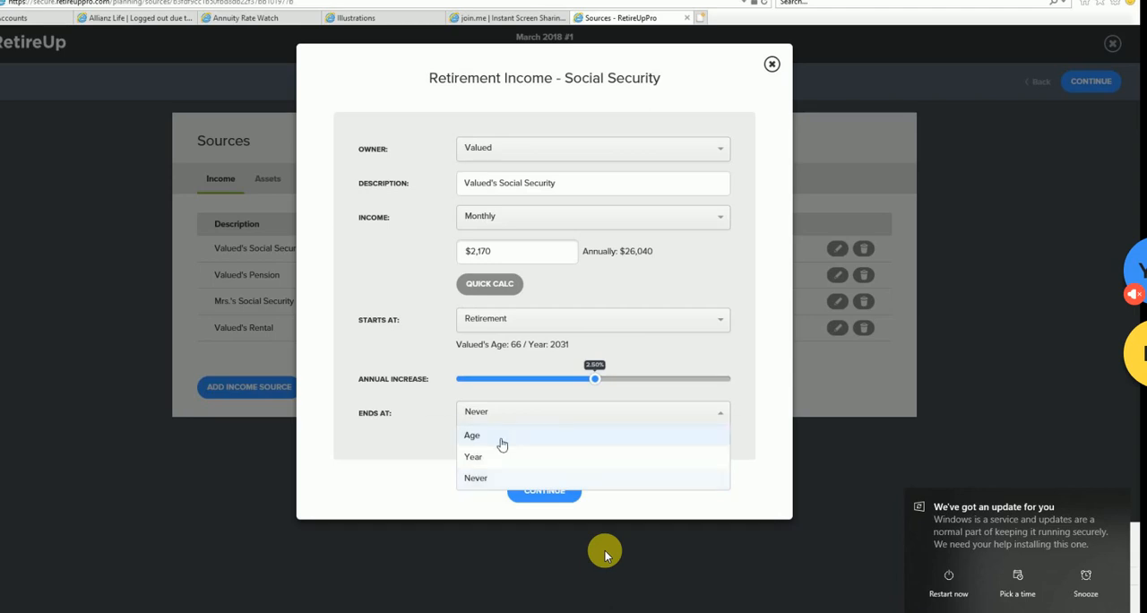
{"action": "left_click", "coordinate": [745, 373]}
{"action": "left_click", "coordinate": [565, 490]}
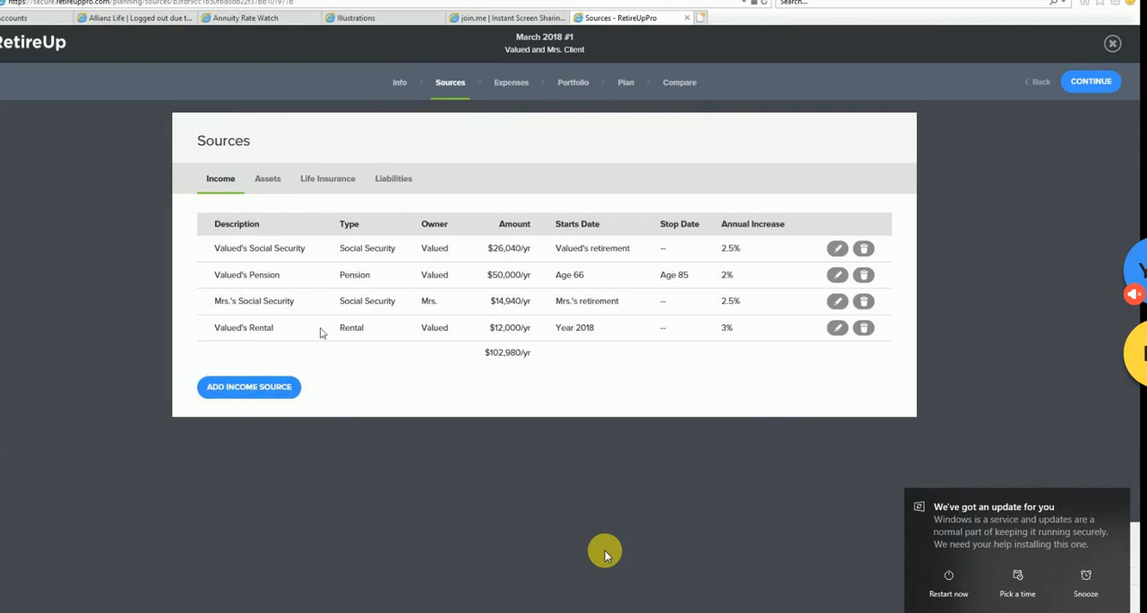
- Start a new income source of type Other for Valued with an annual income of $1,500
{"action": "left_click", "coordinate": [274, 388]}
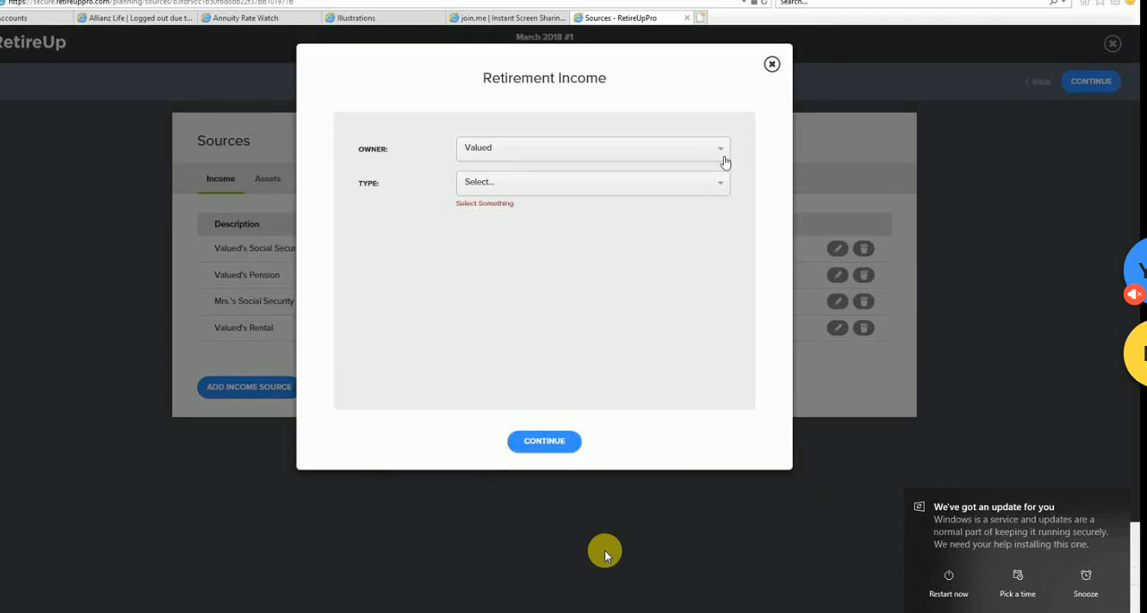
{"action": "left_click", "coordinate": [724, 185]}
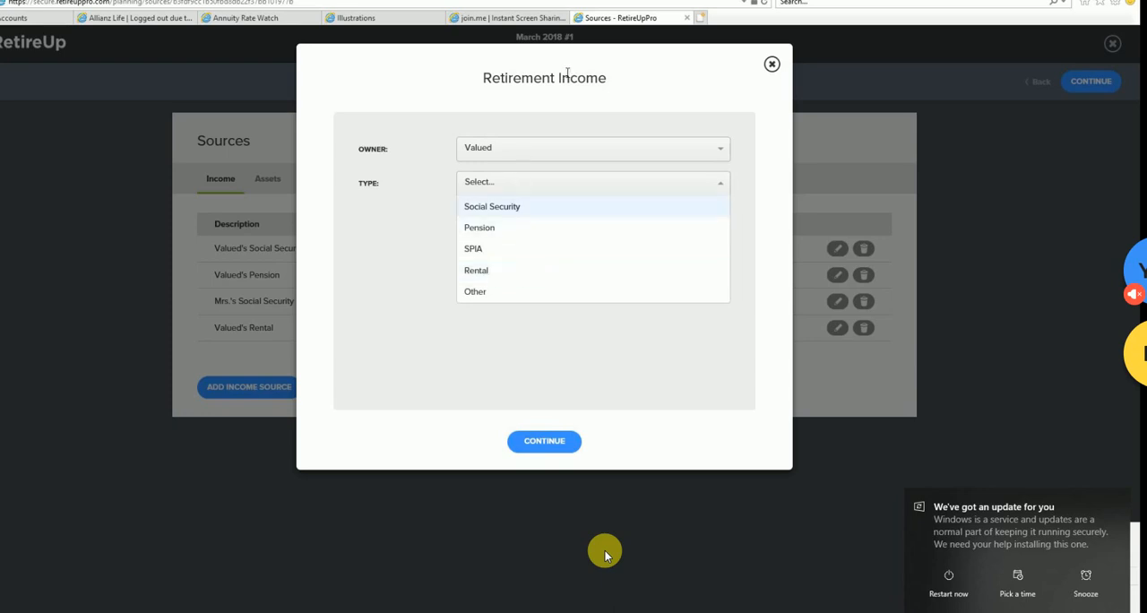
{"action": "left_click", "coordinate": [497, 291]}
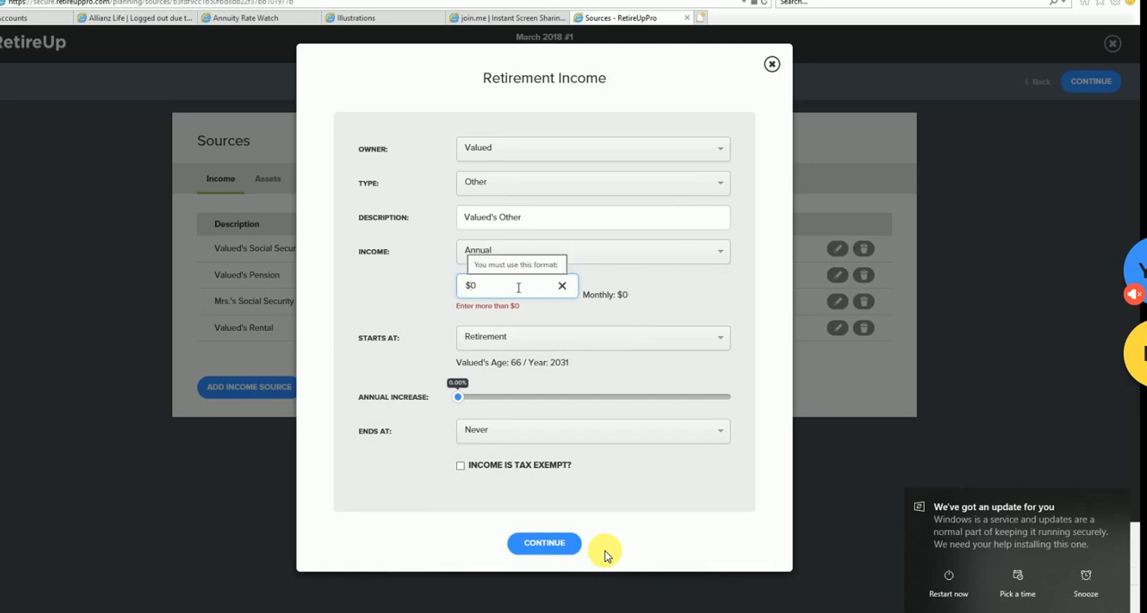
{"action": "type", "text": "15,00"}
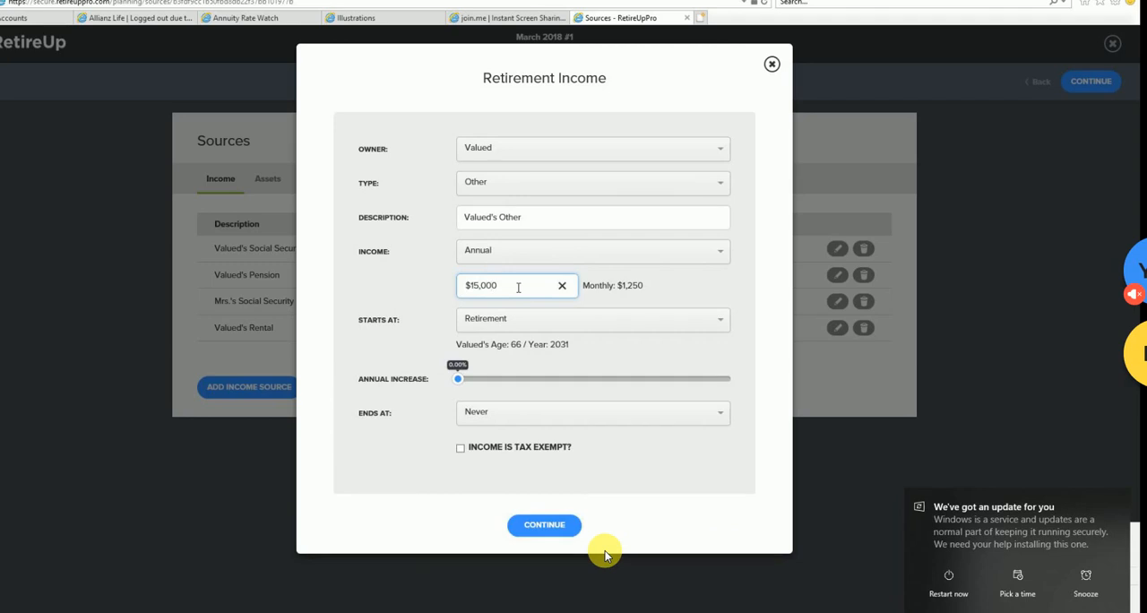
{"action": "key", "text": "BackSpace"}
- Try the tax-exempt option on and off, save Valued's Other income, and delete it from the income list
{"action": "left_click", "coordinate": [461, 449]}
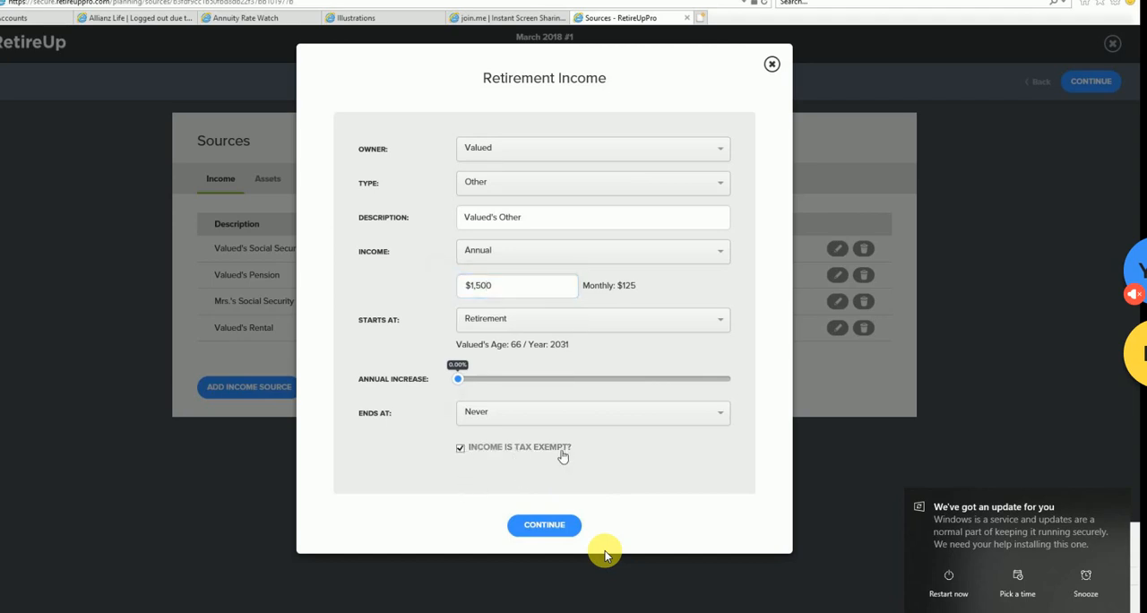
{"action": "left_click", "coordinate": [460, 448]}
{"action": "left_click", "coordinate": [563, 527]}
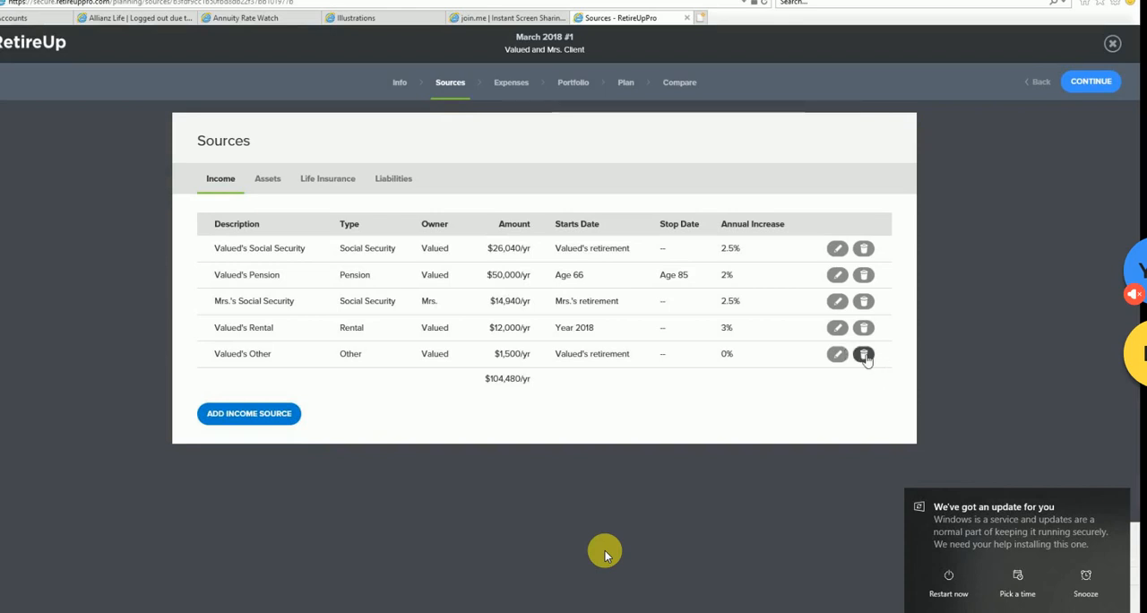
{"action": "left_click", "coordinate": [864, 355]}
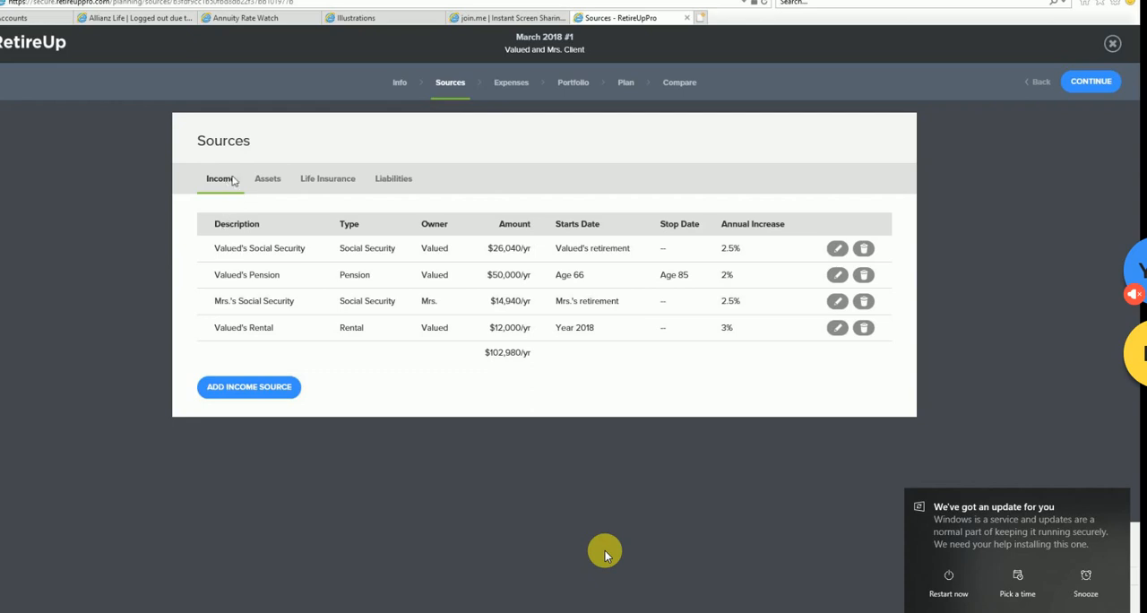
- Look at the client's Basic Information, and return to Sources to view the Assets list
{"action": "left_click", "coordinate": [401, 83]}
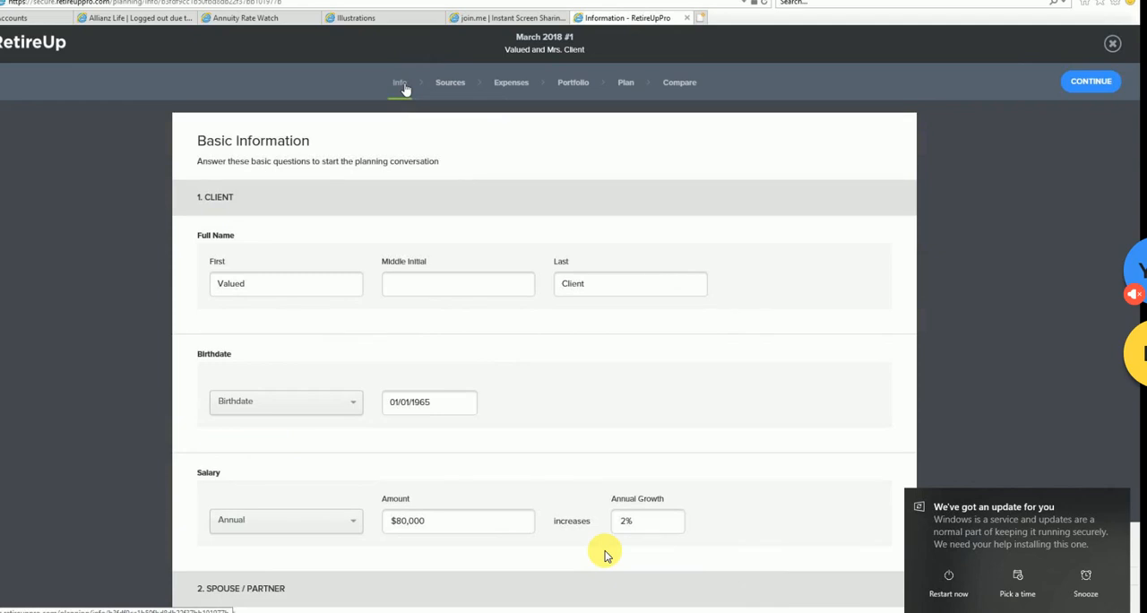
{"action": "left_click", "coordinate": [454, 83]}
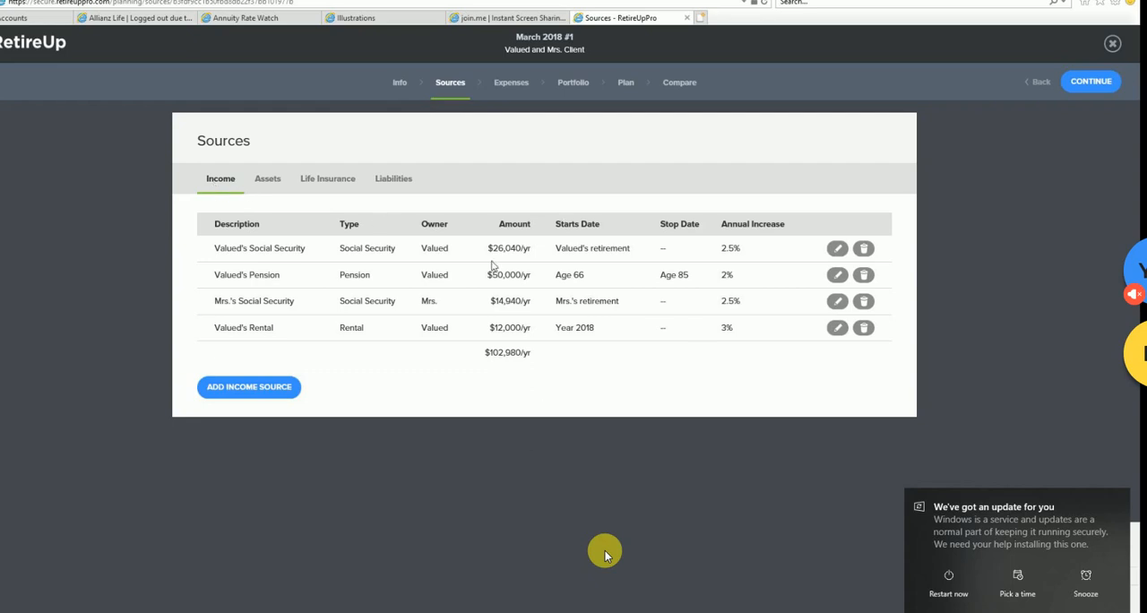
{"action": "left_click", "coordinate": [269, 179]}
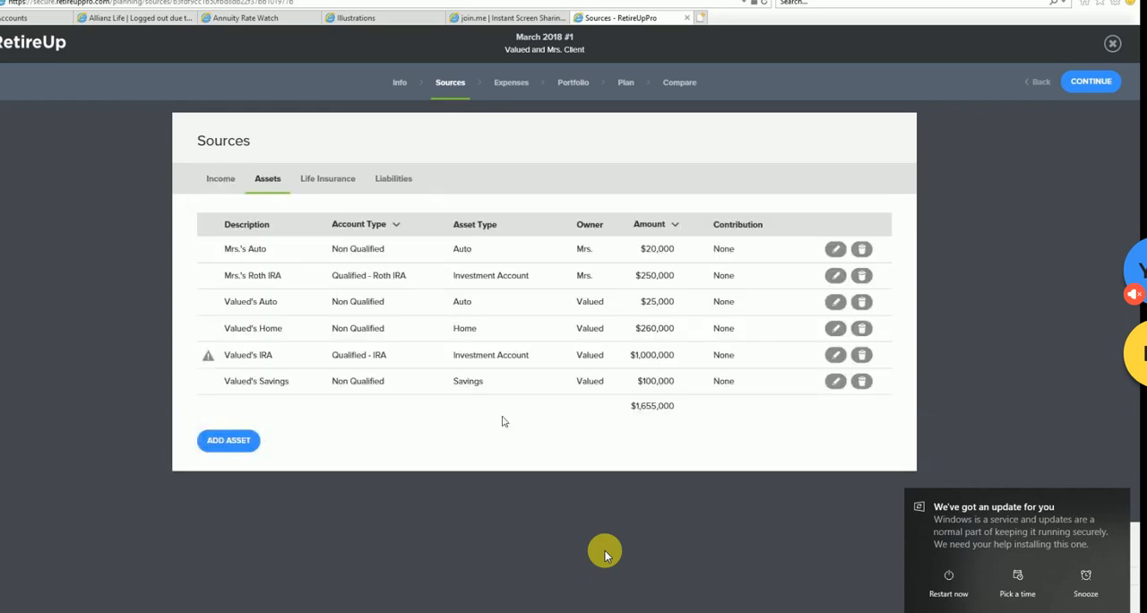
- Start a new Qualified asset owned by Valued with 403(b) as the account type
{"action": "left_click", "coordinate": [239, 446]}
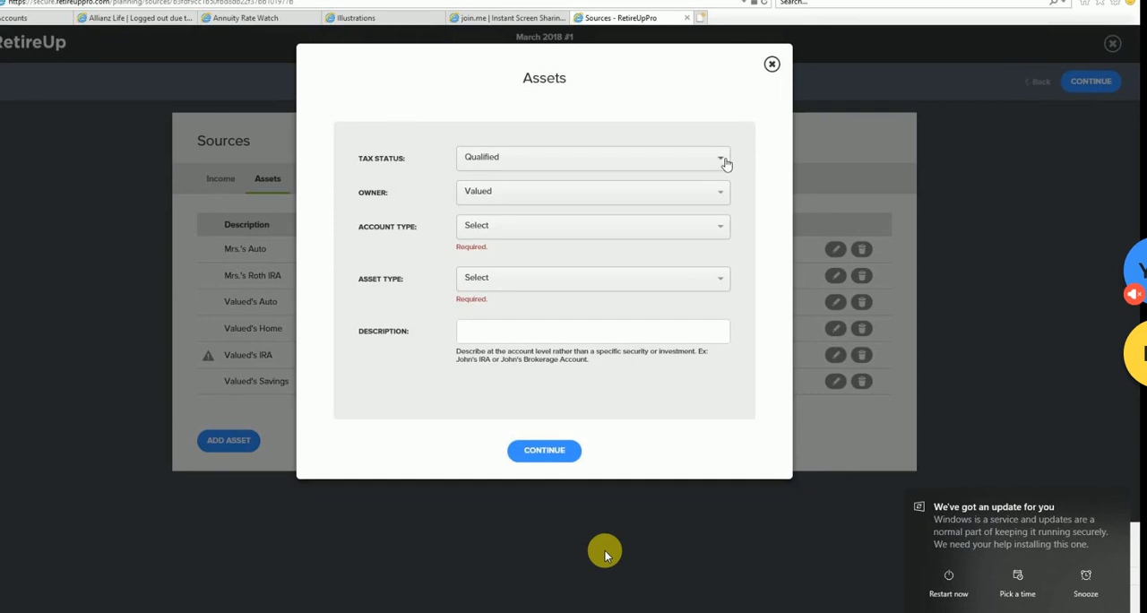
{"action": "left_click", "coordinate": [722, 232]}
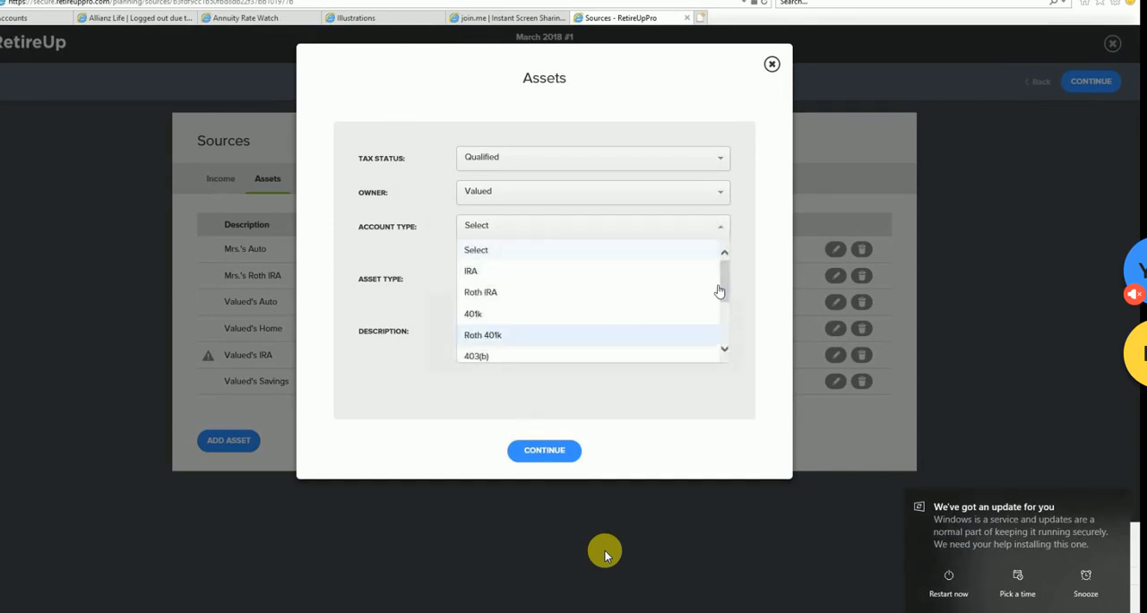
{"action": "scroll", "coordinate": [719, 289], "scroll_direction": "down", "scroll_amount": 3}
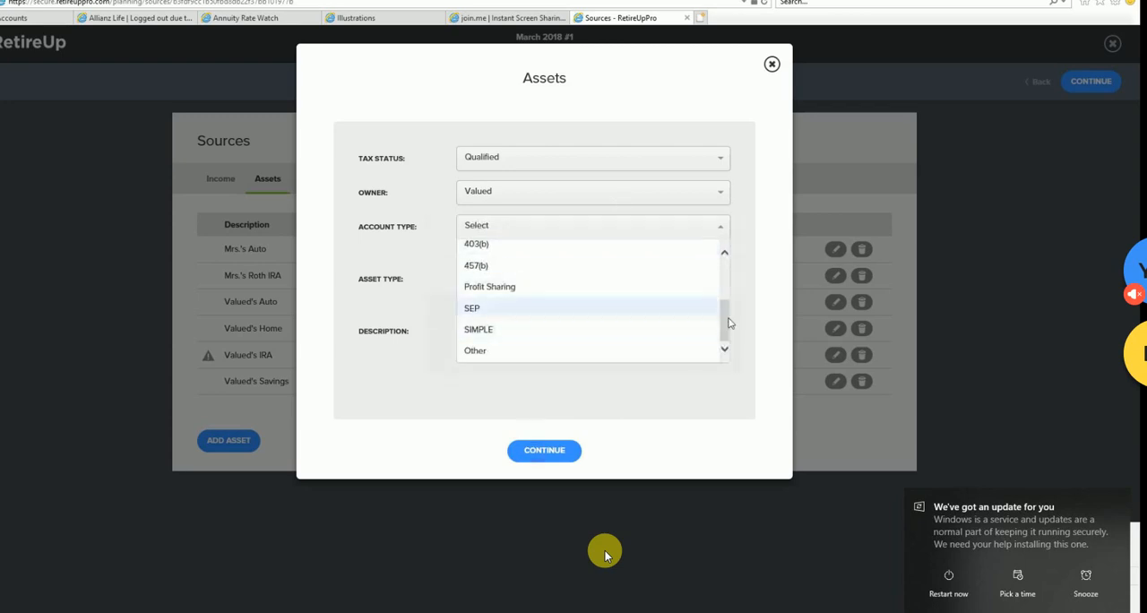
{"action": "scroll", "coordinate": [628, 302], "scroll_direction": "up", "scroll_amount": 2}
{"action": "left_click", "coordinate": [505, 349]}
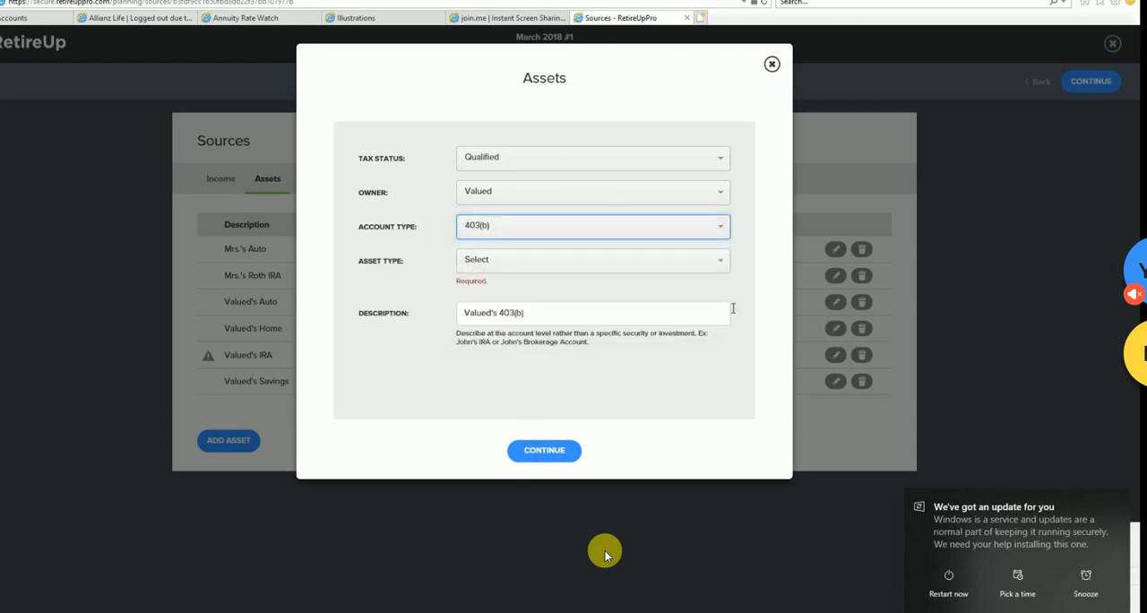
- Review the available asset types and set the 403(b) to Investment Account (ex: Stocks/Mutual Funds)
{"action": "left_click", "coordinate": [723, 259]}
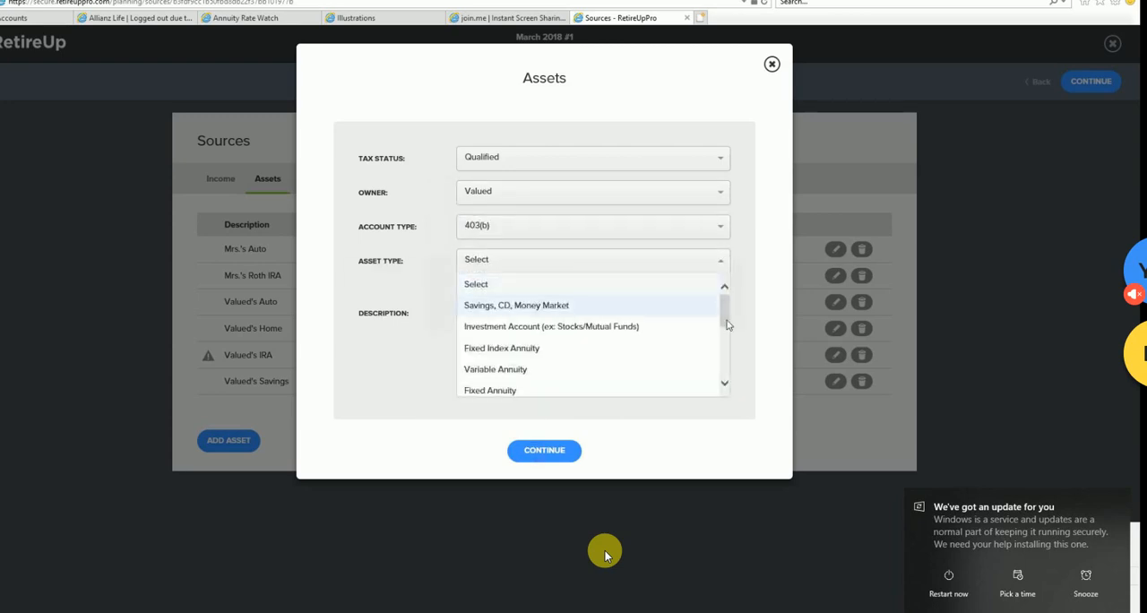
{"action": "scroll", "coordinate": [727, 321], "scroll_direction": "down", "scroll_amount": 3}
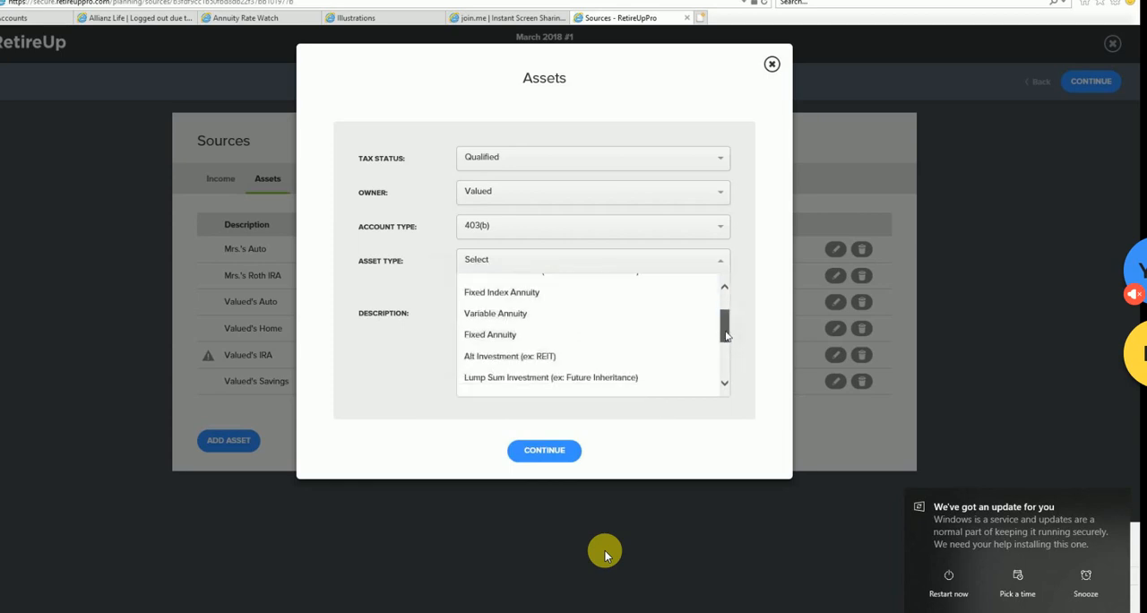
{"action": "scroll", "coordinate": [728, 320], "scroll_direction": "up", "scroll_amount": 1}
{"action": "scroll", "coordinate": [728, 319], "scroll_direction": "up", "scroll_amount": 2}
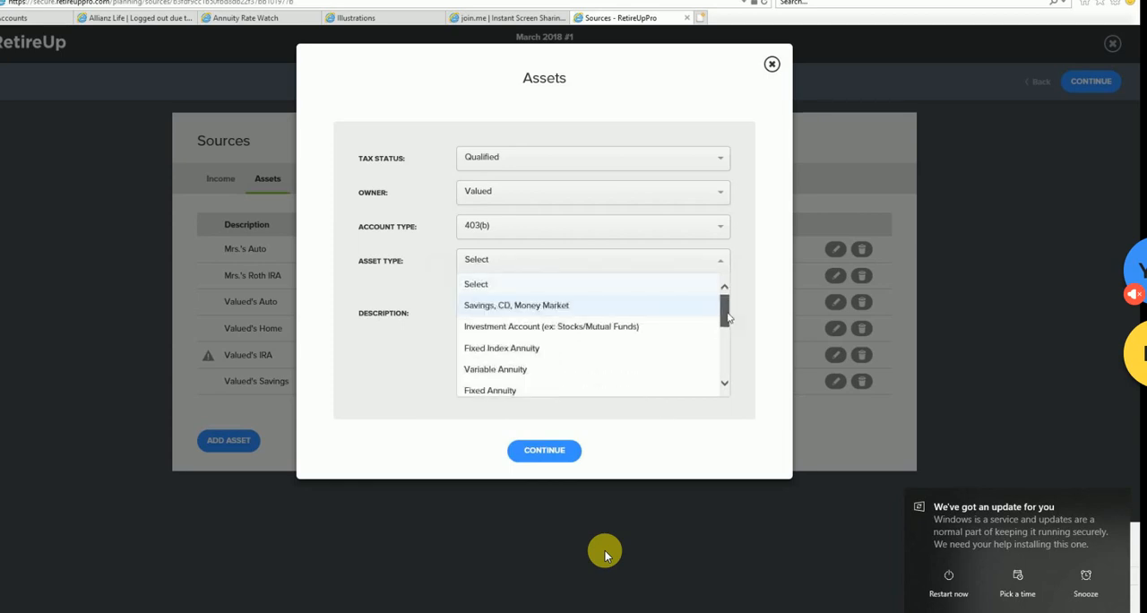
{"action": "left_click", "coordinate": [605, 328]}
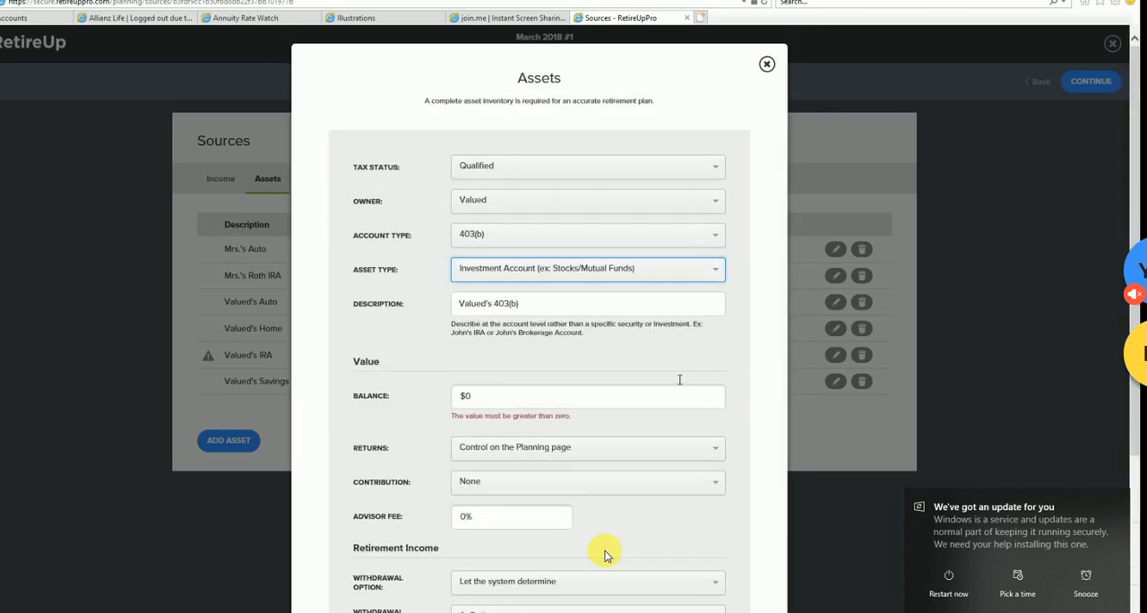
- Look over the 403(b) asset's value and retirement income fields, and keep Returns on Control on the Planning page
{"action": "scroll", "coordinate": [680, 380], "scroll_direction": "down", "scroll_amount": 2}
{"action": "scroll", "coordinate": [679, 380], "scroll_direction": "down", "scroll_amount": 1}
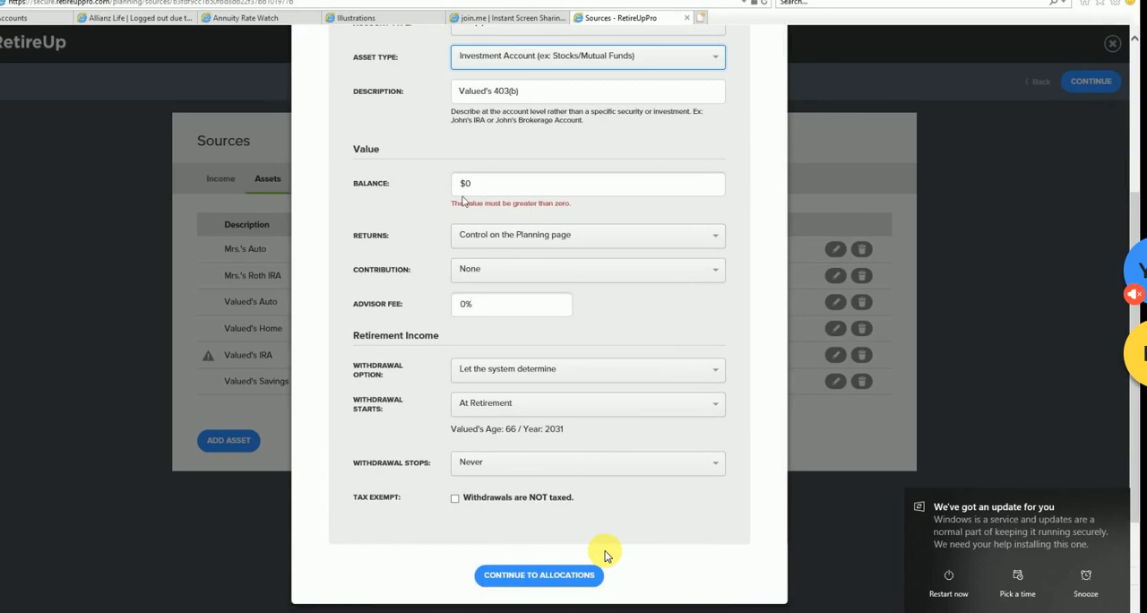
{"action": "scroll", "coordinate": [605, 556], "scroll_direction": "up", "scroll_amount": 2}
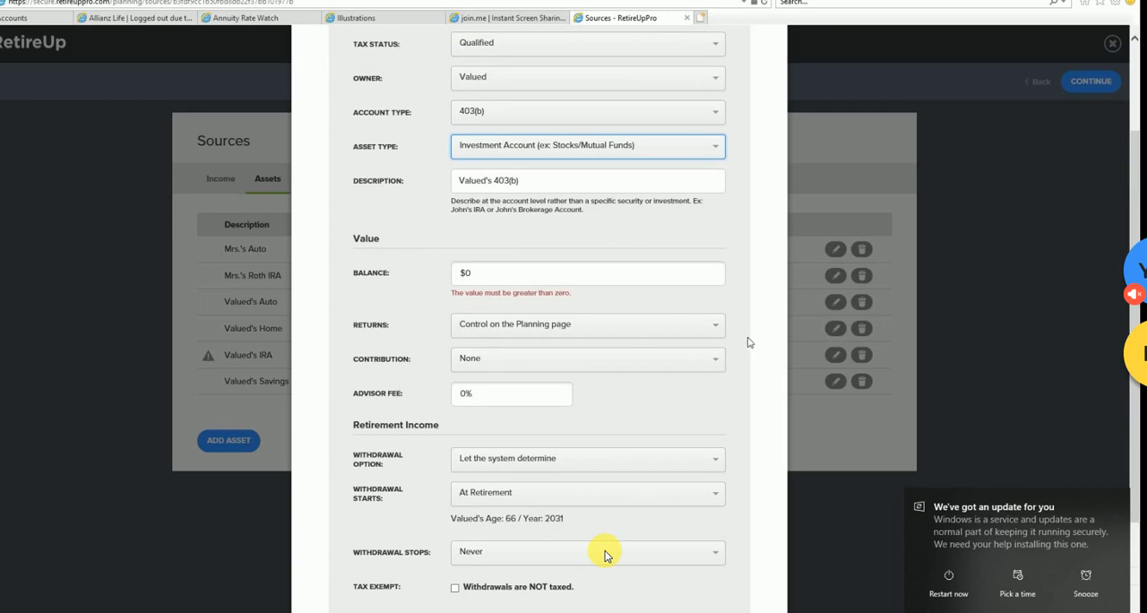
{"action": "left_click", "coordinate": [717, 326]}
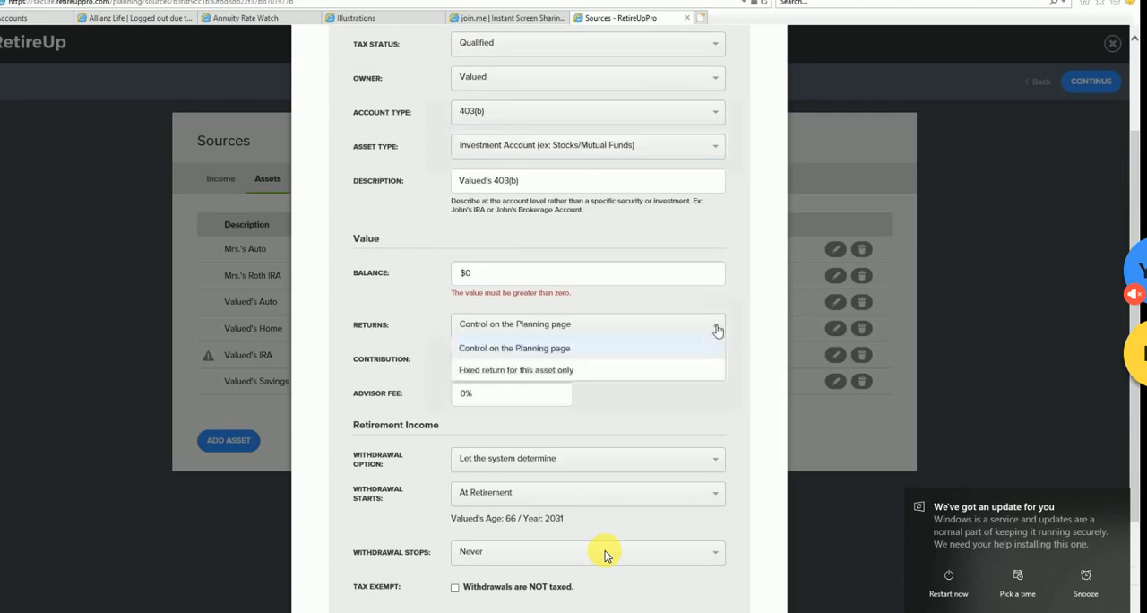
{"action": "left_click", "coordinate": [570, 356]}
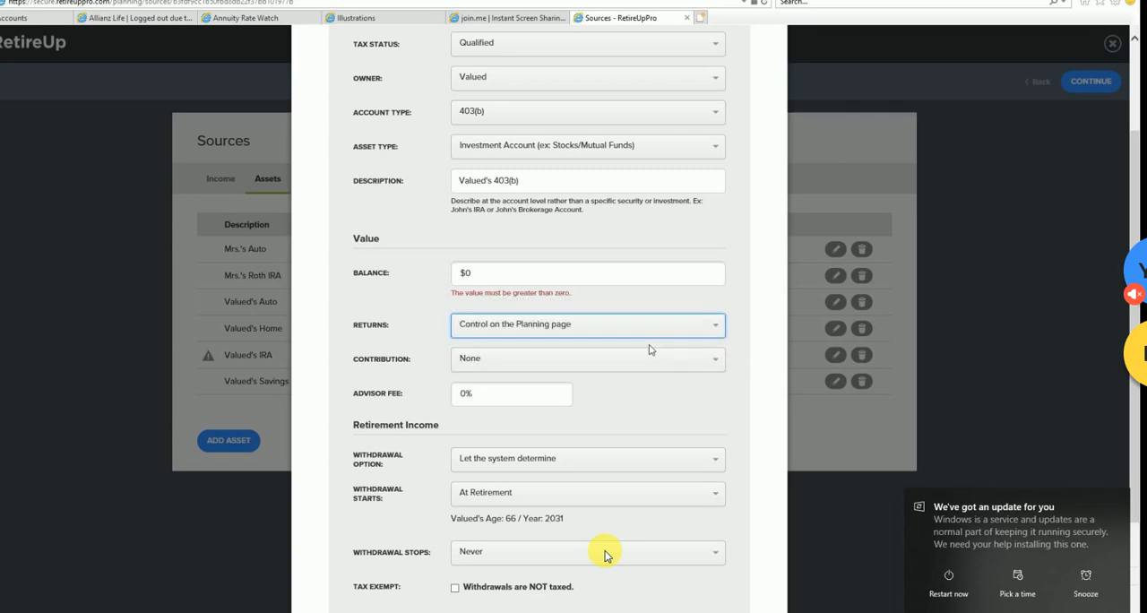
- Review the contribution options, keep Contribution on None, and set the 403(b)'s advisor fee to 1%
{"action": "left_click", "coordinate": [492, 273]}
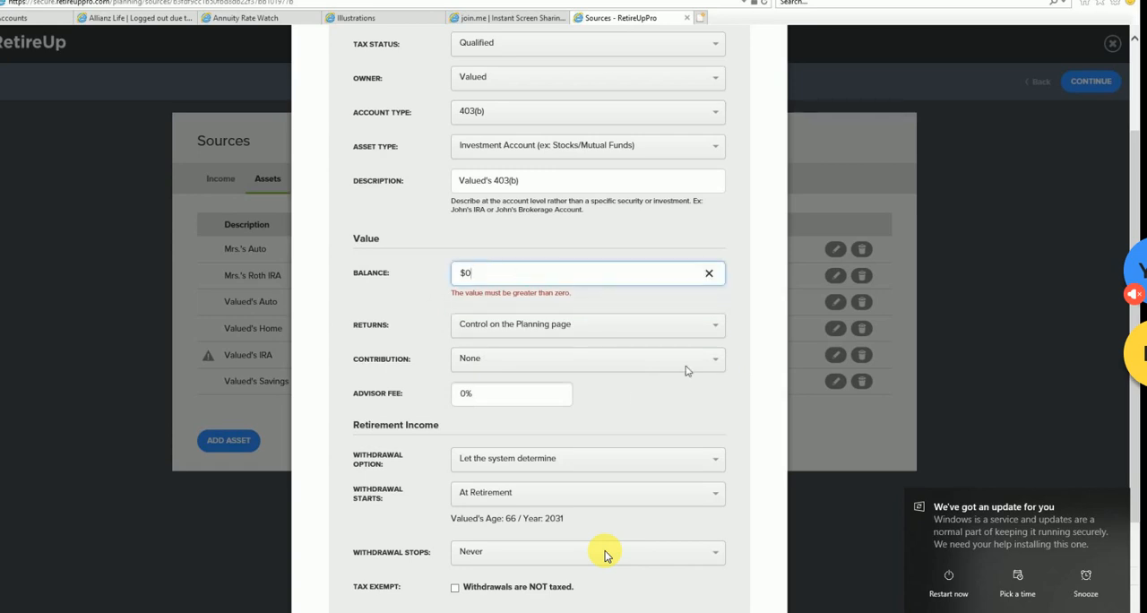
{"action": "scroll", "coordinate": [687, 370], "scroll_direction": "down", "scroll_amount": 1}
{"action": "left_click", "coordinate": [722, 273]}
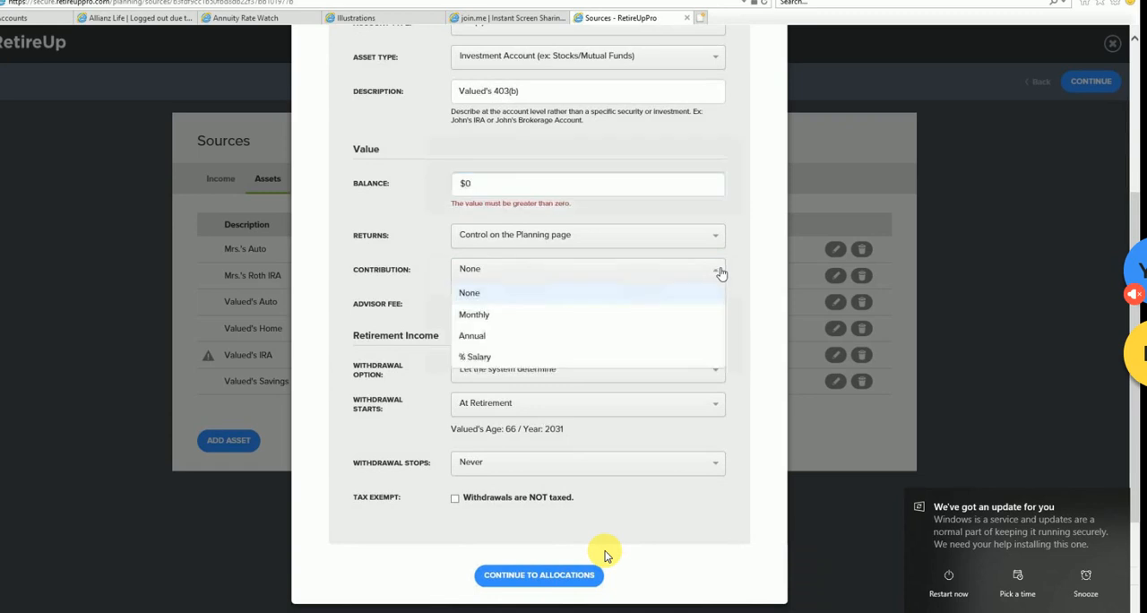
{"action": "left_click", "coordinate": [533, 293]}
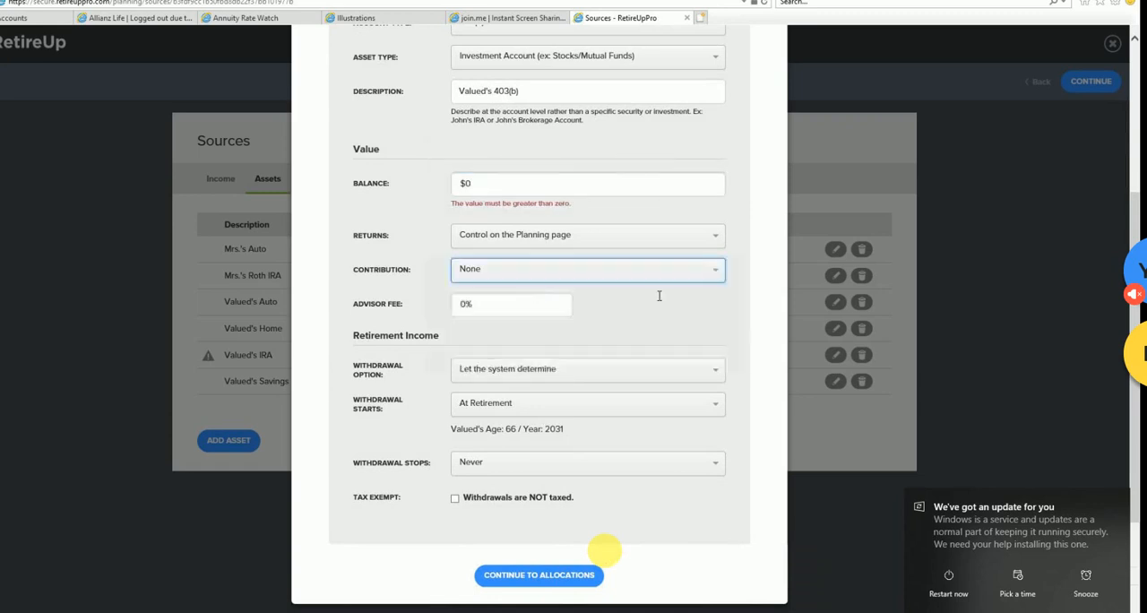
{"action": "left_click", "coordinate": [467, 305]}
{"action": "key", "text": "BackSpace"}
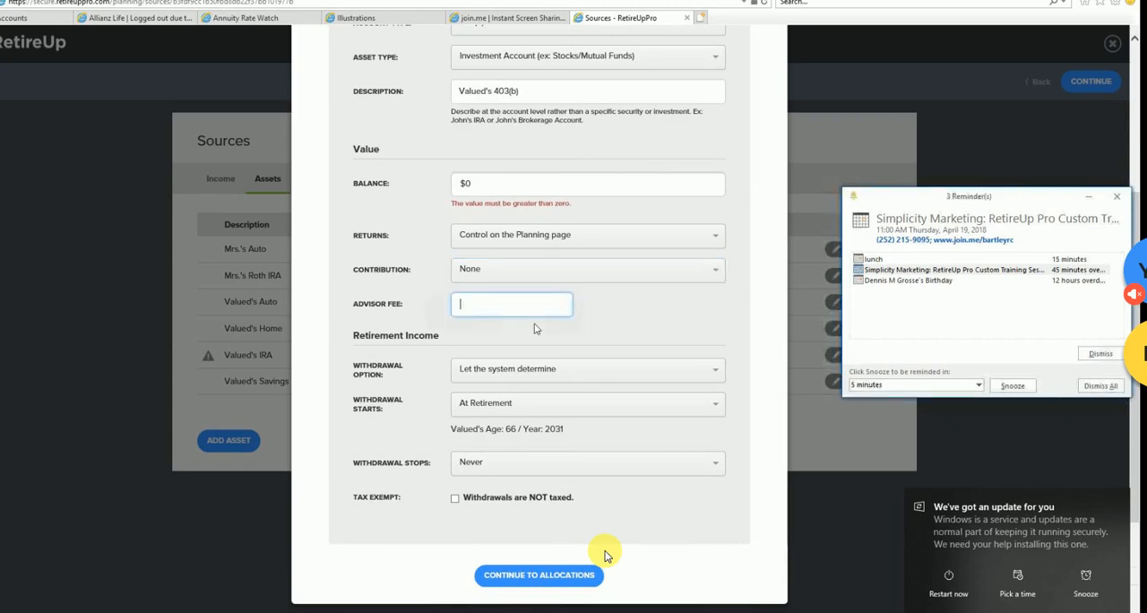
{"action": "type", "text": "1"}
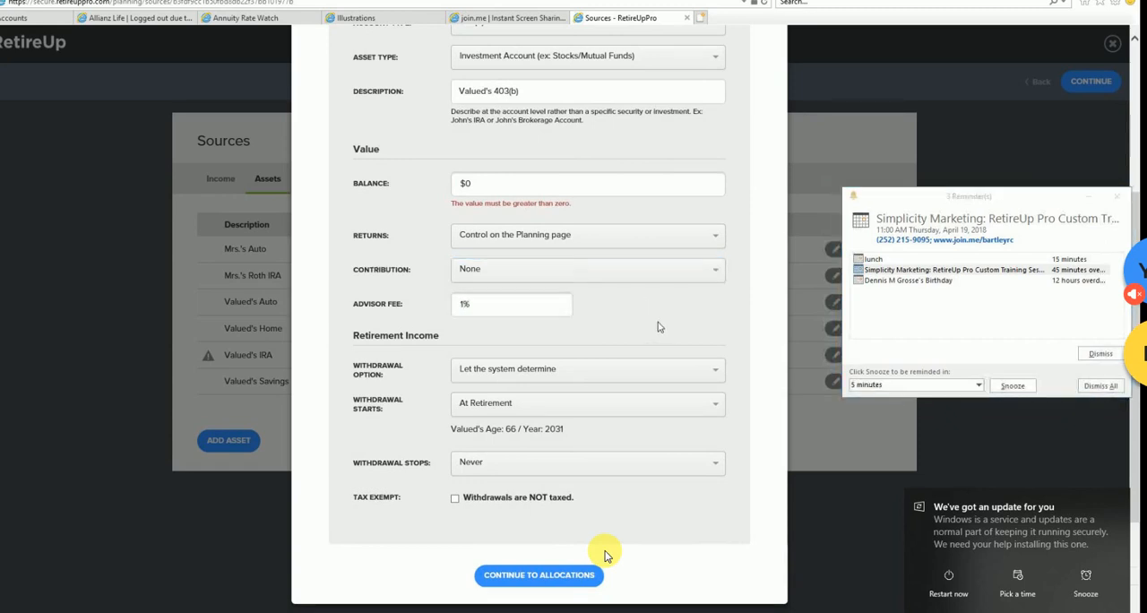
- Look over the withdrawal options and the available asset types for the 403(b) asset
{"action": "left_click", "coordinate": [718, 373]}
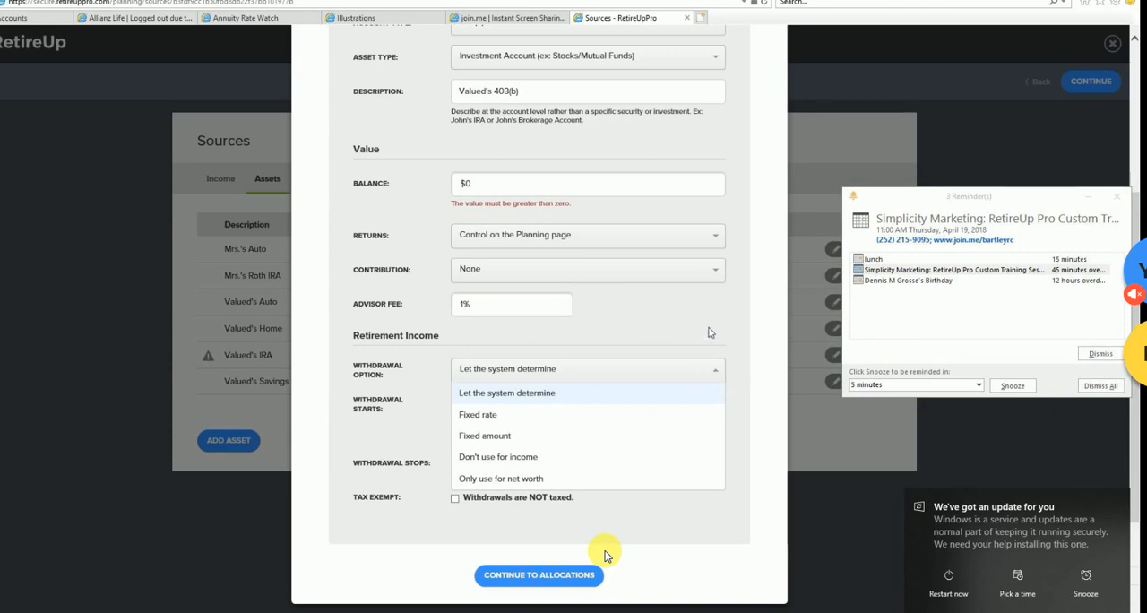
{"action": "left_click", "coordinate": [717, 57]}
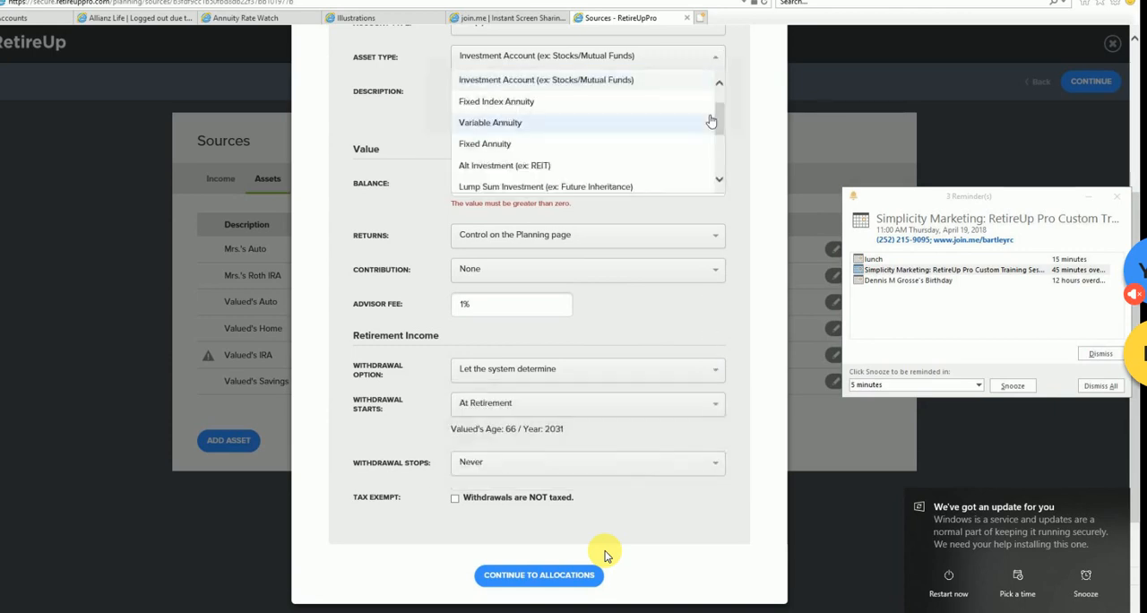
{"action": "scroll", "coordinate": [722, 115], "scroll_direction": "down", "scroll_amount": 3}
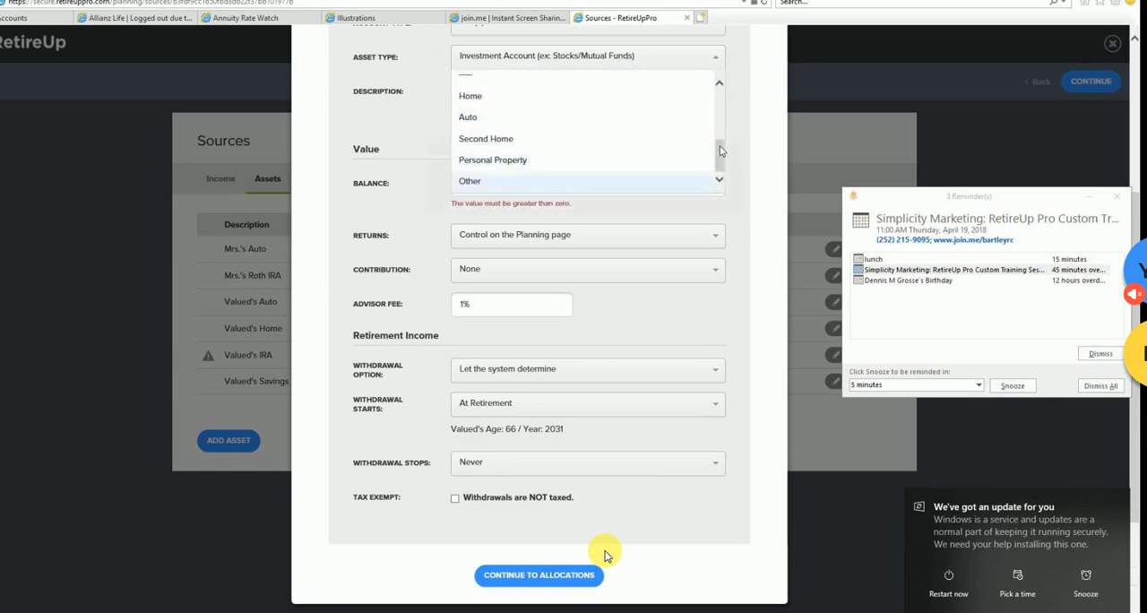
{"action": "left_click_drag", "start_coordinate": [719, 166], "coordinate": [724, 106]}
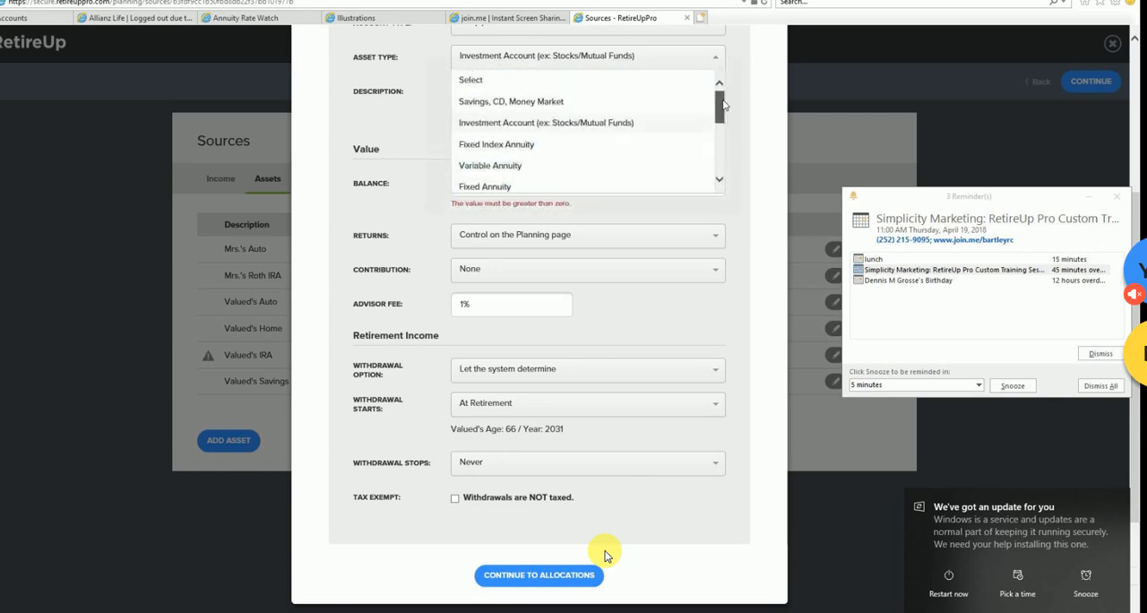
{"action": "left_click", "coordinate": [718, 376]}
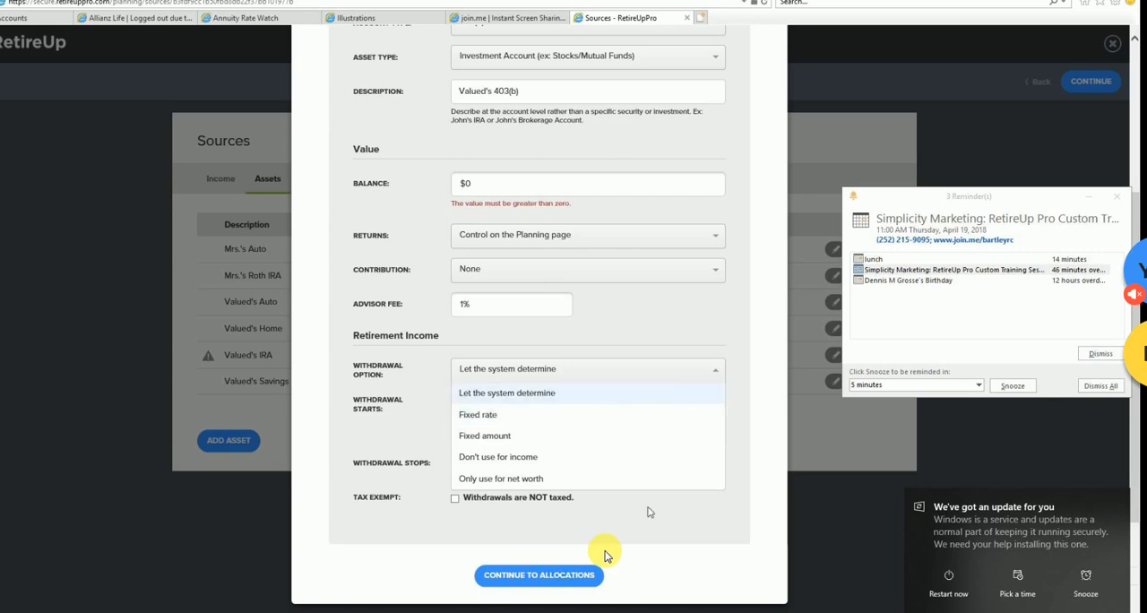
{"action": "scroll", "coordinate": [712, 228], "scroll_direction": "up", "scroll_amount": 3}
{"action": "scroll", "coordinate": [673, 382], "scroll_direction": "down", "scroll_amount": 2}
{"action": "scroll", "coordinate": [482, 609], "scroll_direction": "down", "scroll_amount": 1}
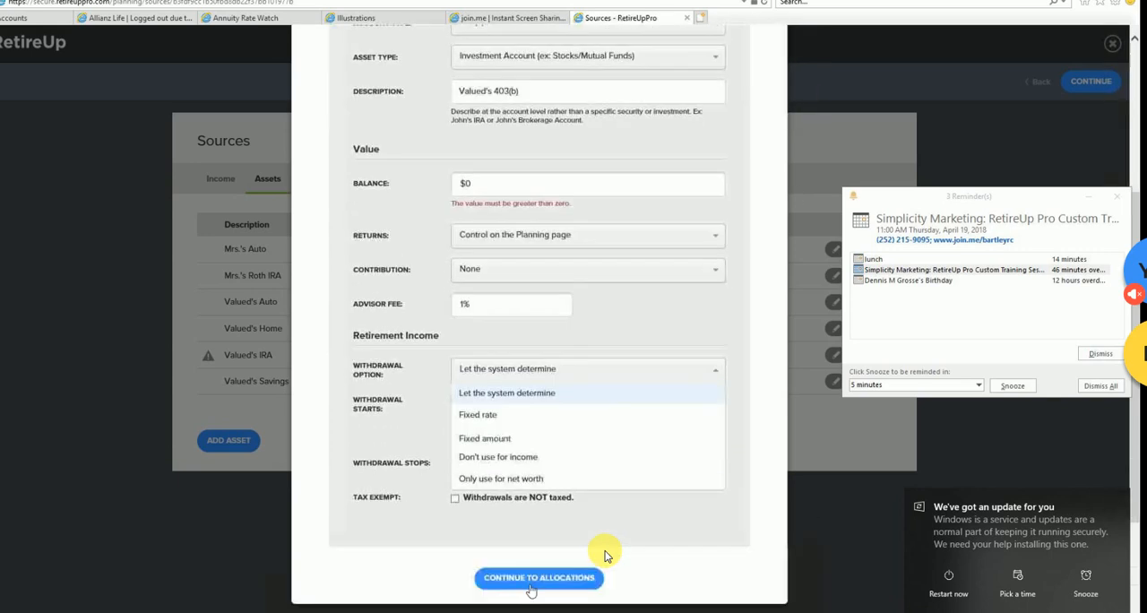
- Set the 403(b)'s balance to $10 and continue to its allocations
{"action": "left_click", "coordinate": [535, 587]}
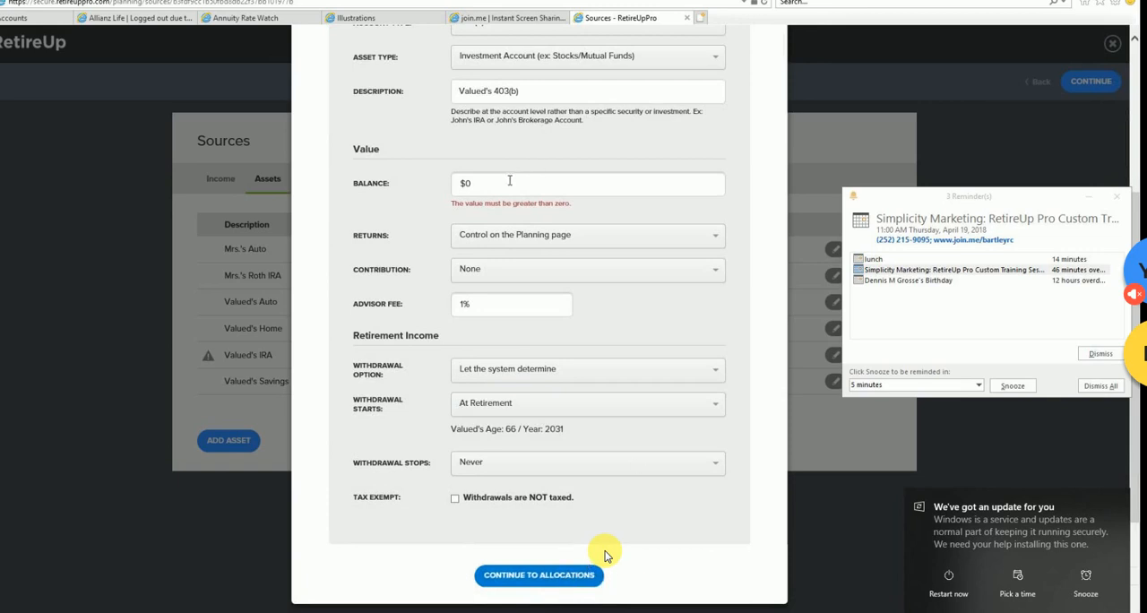
{"action": "left_click", "coordinate": [456, 182]}
{"action": "type", "text": "10"}
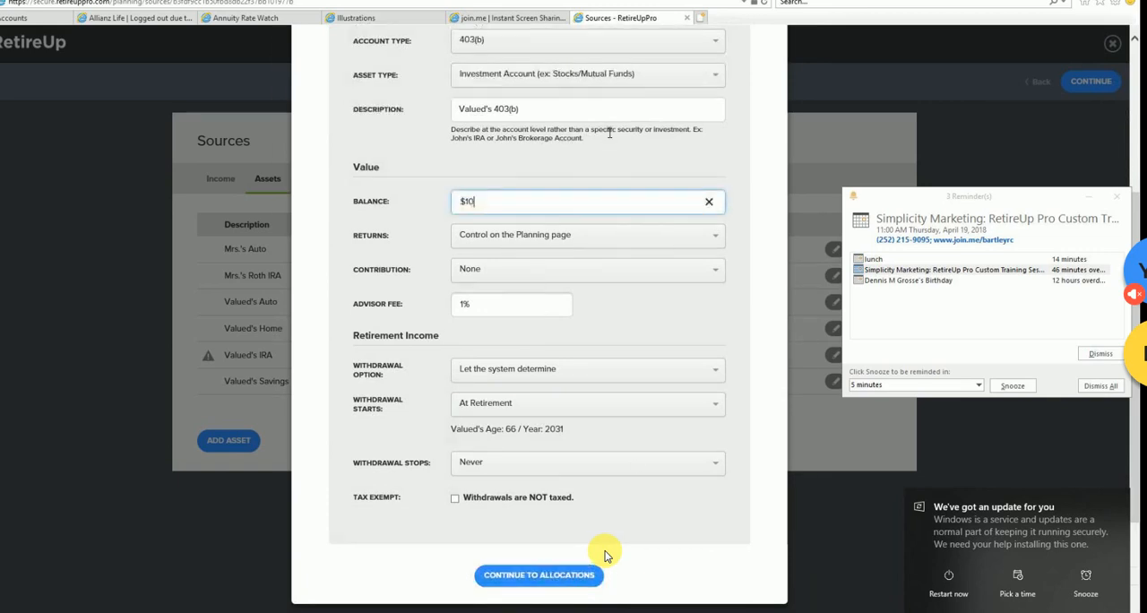
{"action": "left_click", "coordinate": [557, 578]}
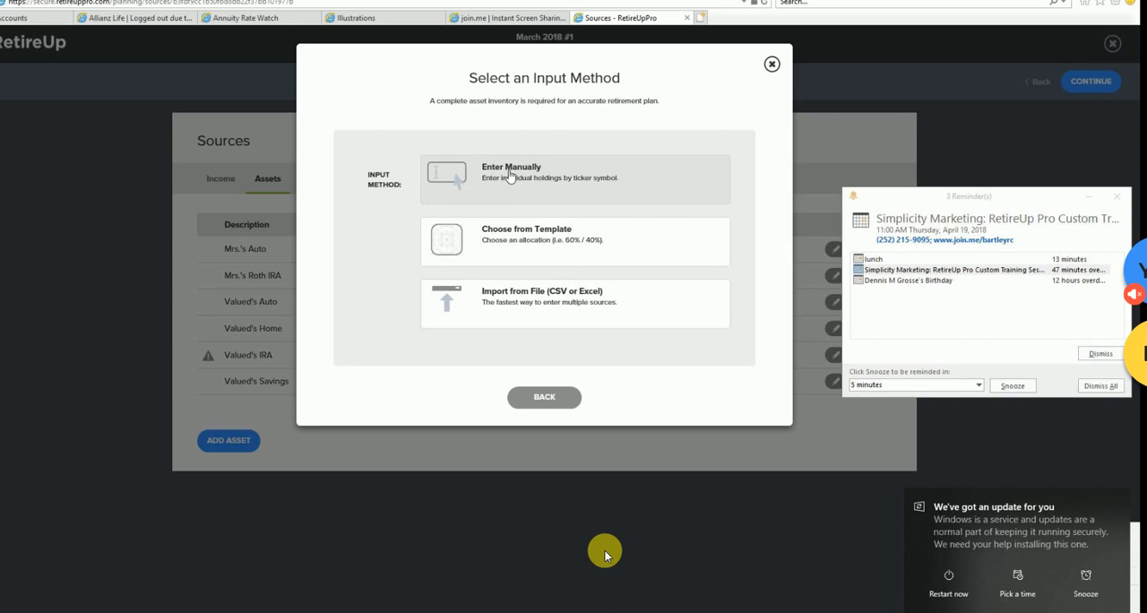
- Choose to import the holdings from a file and upload April 2018 Heat Map.xlsx from Documents
{"action": "left_click", "coordinate": [549, 303]}
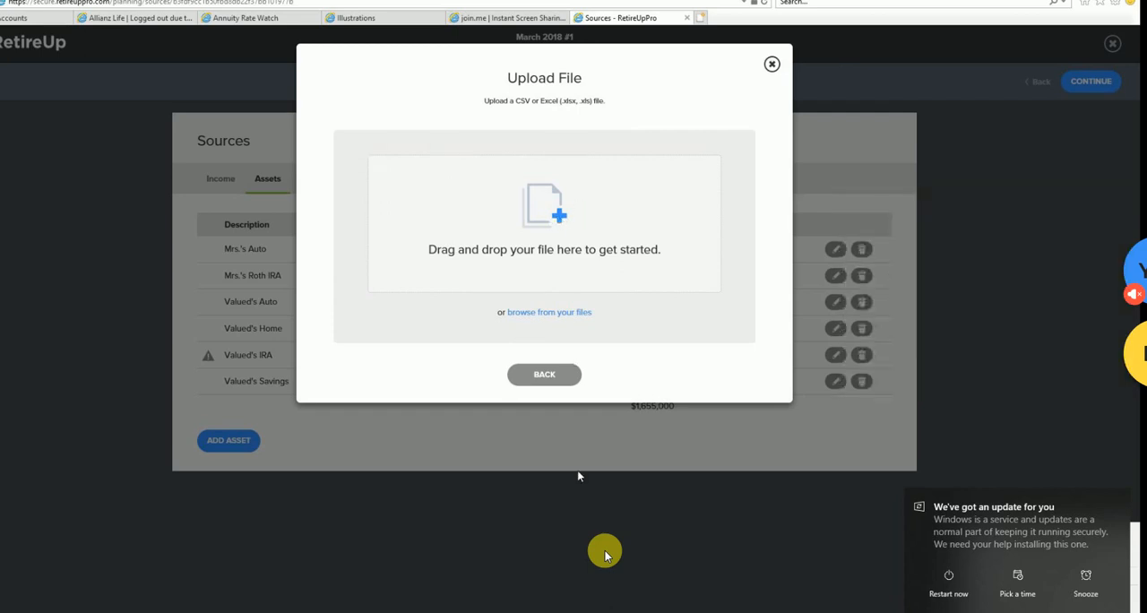
{"action": "left_click", "coordinate": [581, 260]}
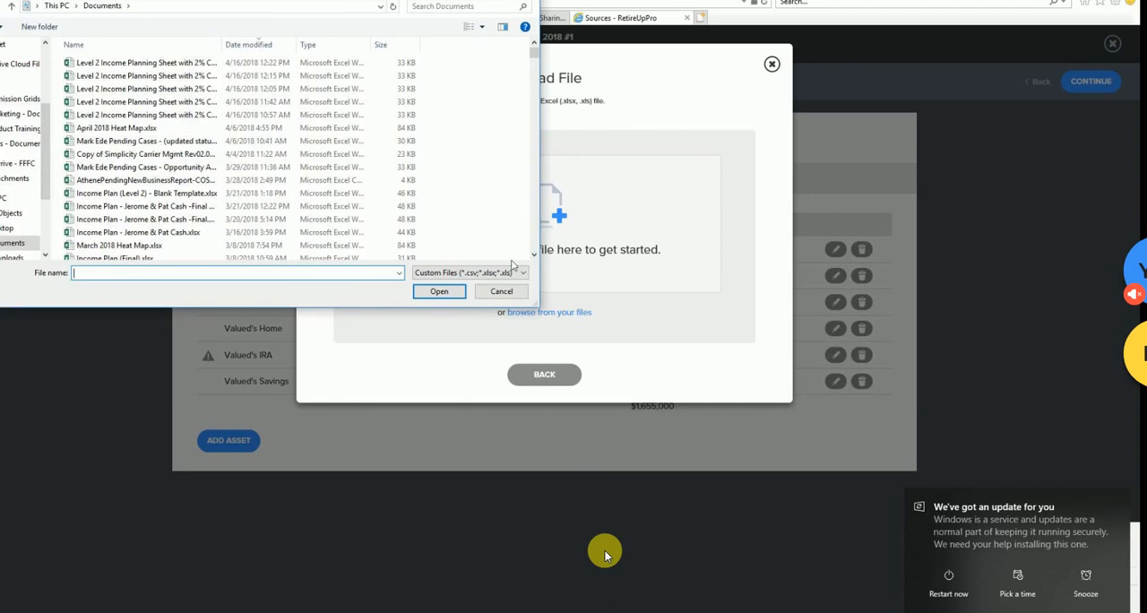
{"action": "scroll", "coordinate": [278, 189], "scroll_direction": "down", "scroll_amount": 2}
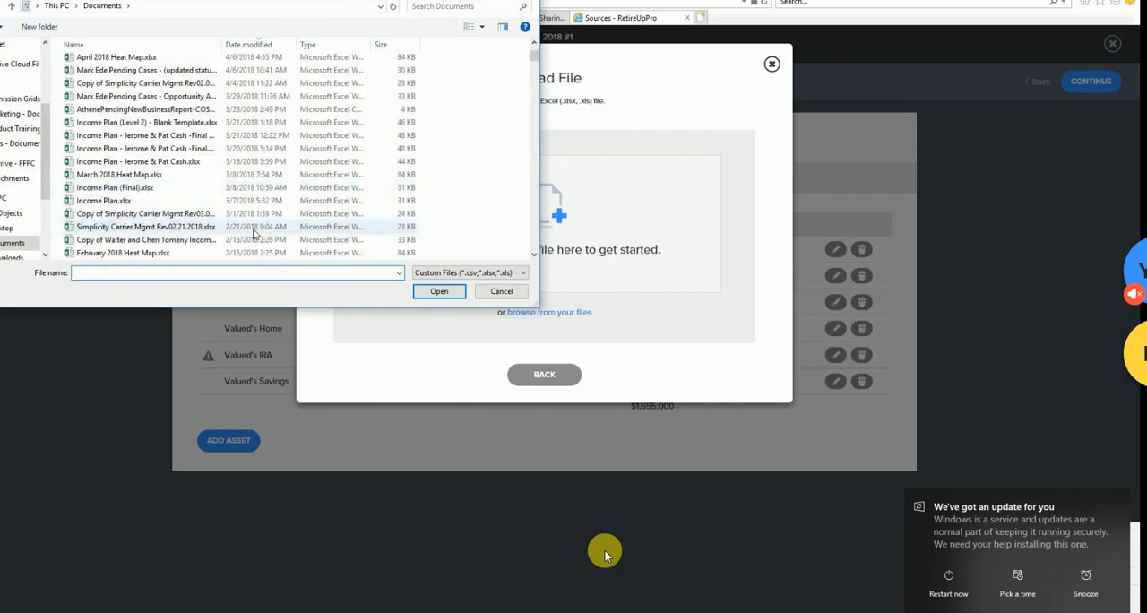
{"action": "scroll", "coordinate": [199, 235], "scroll_direction": "up", "scroll_amount": 1}
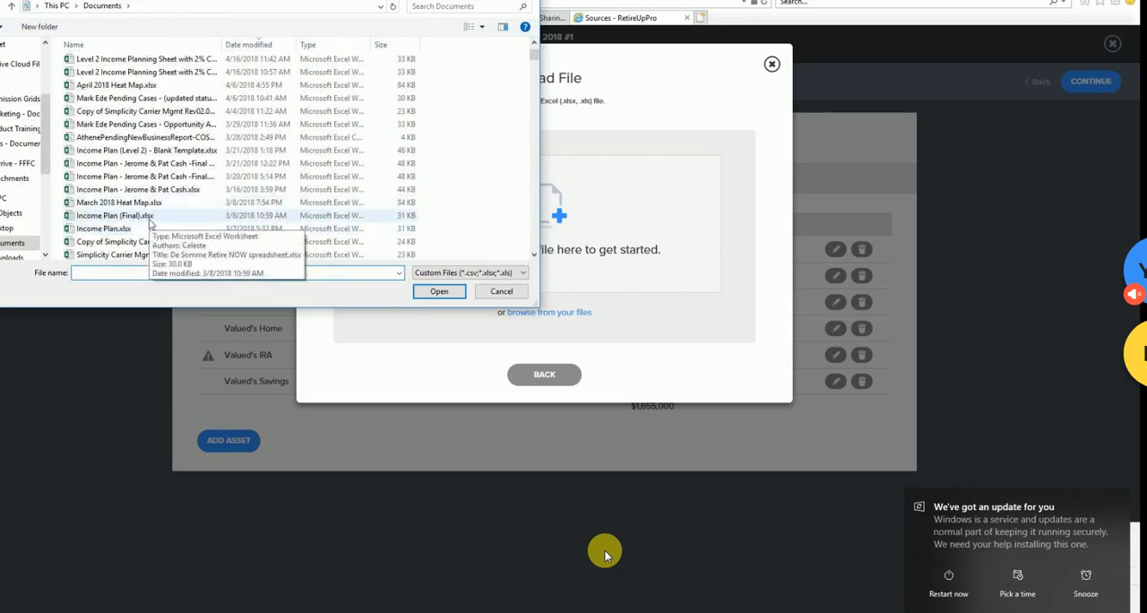
{"action": "scroll", "coordinate": [151, 222], "scroll_direction": "down", "scroll_amount": 5}
{"action": "scroll", "coordinate": [151, 222], "scroll_direction": "up", "scroll_amount": 3}
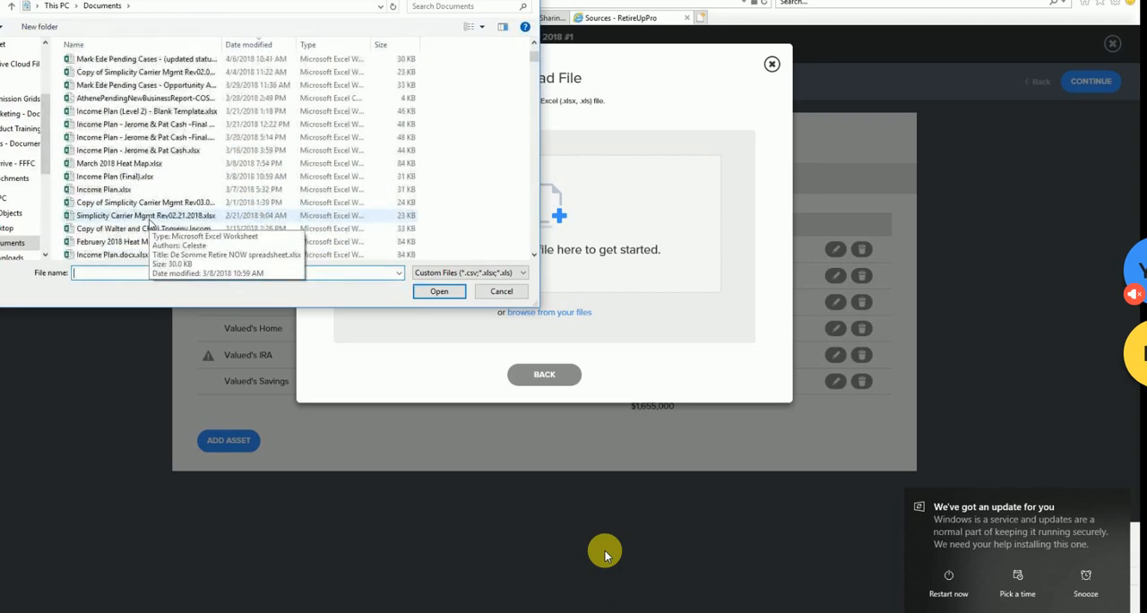
{"action": "scroll", "coordinate": [149, 222], "scroll_direction": "up", "scroll_amount": 2}
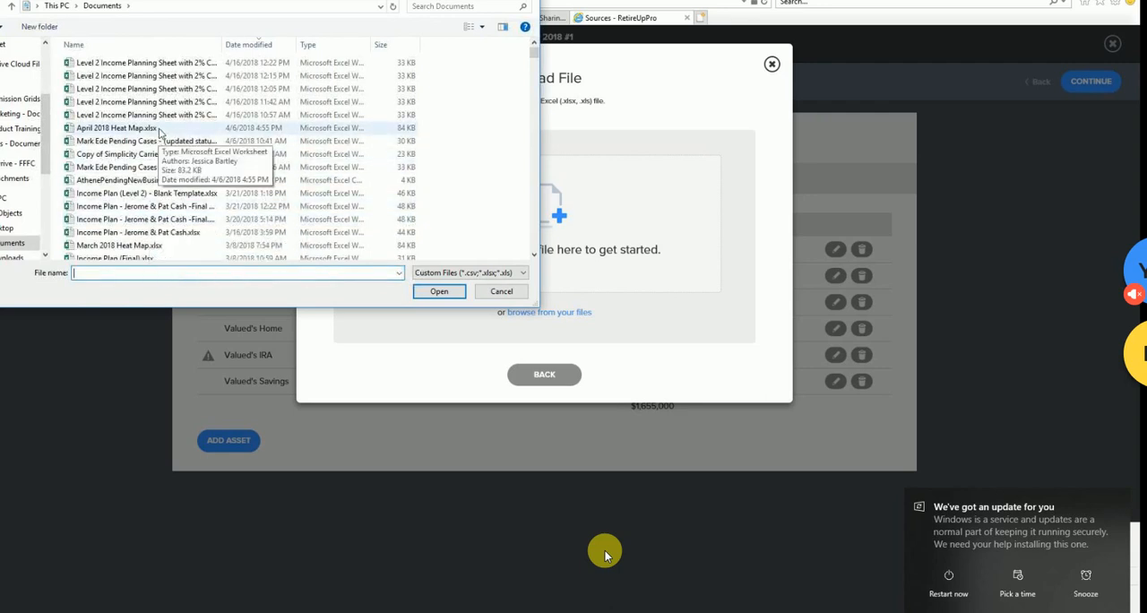
{"action": "double_click", "coordinate": [157, 132]}
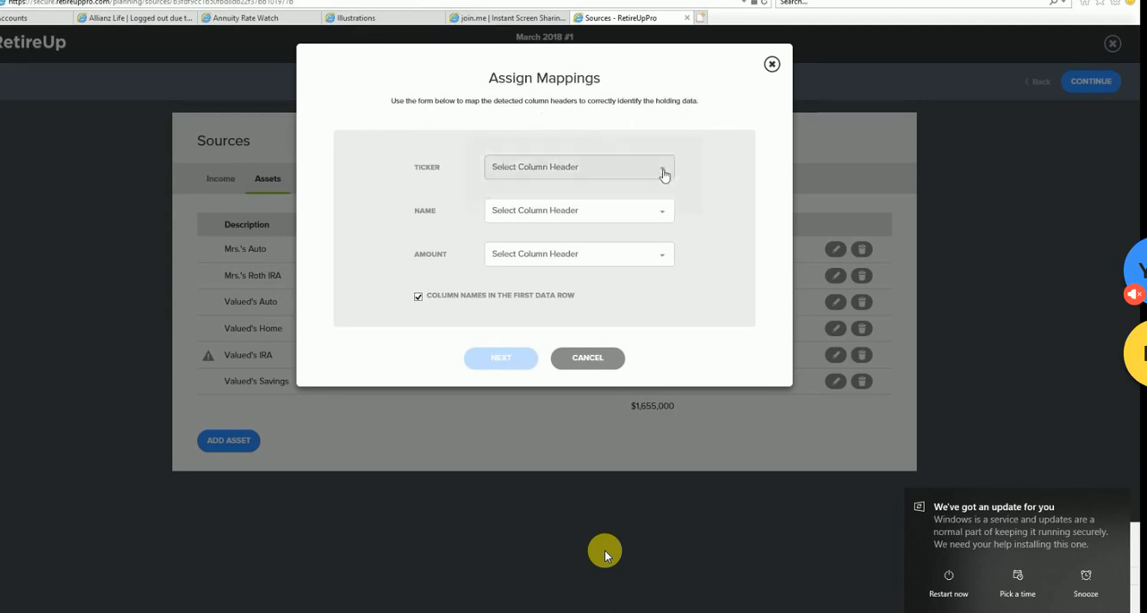
- Look over the column headers offered for the Ticker and Name mappings, and cancel the file import
{"action": "left_click", "coordinate": [663, 176]}
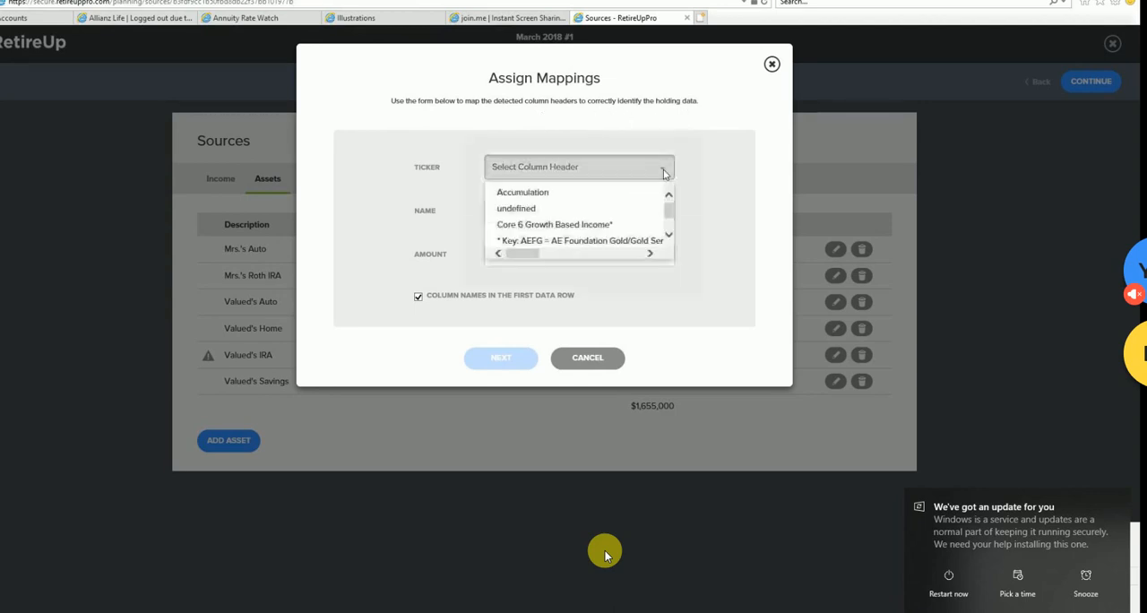
{"action": "left_click", "coordinate": [668, 236]}
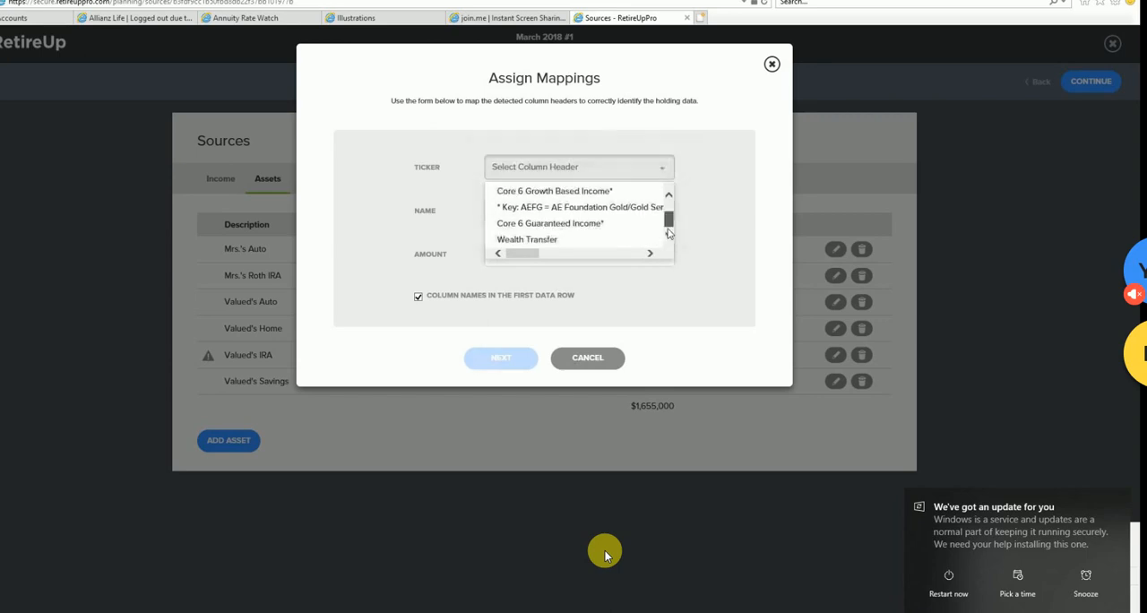
{"action": "left_click", "coordinate": [669, 208]}
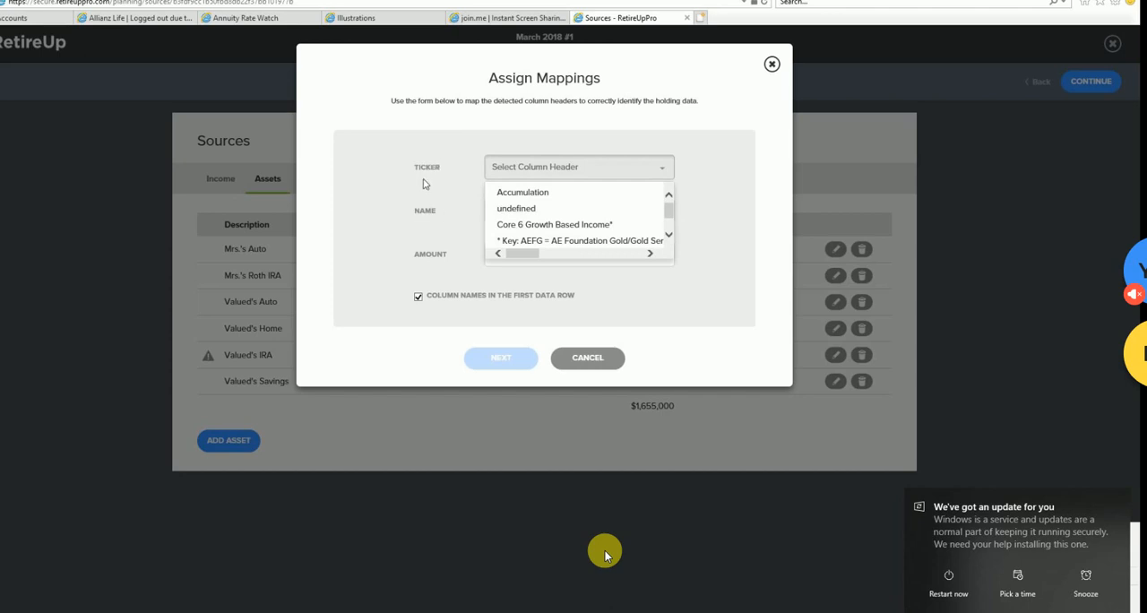
{"action": "left_click", "coordinate": [477, 215]}
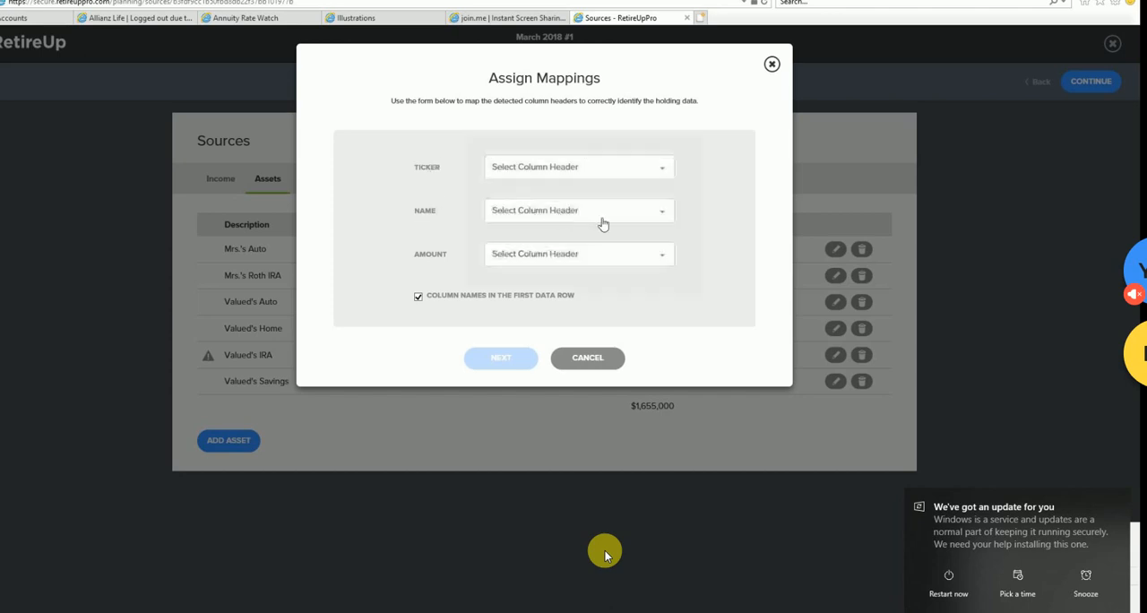
{"action": "left_click", "coordinate": [656, 220]}
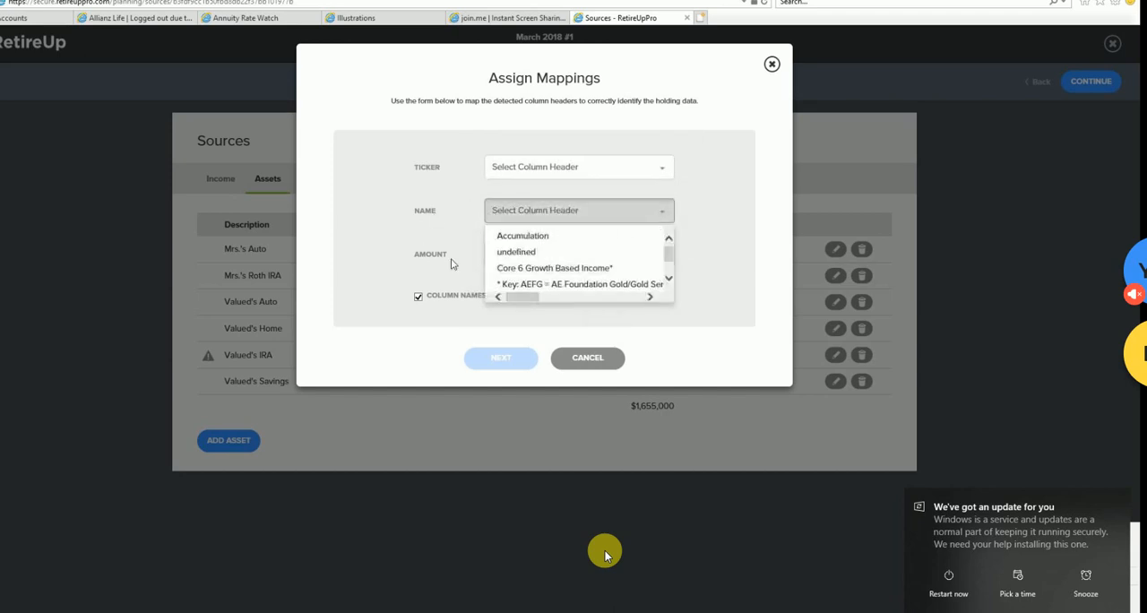
{"action": "left_click", "coordinate": [452, 266]}
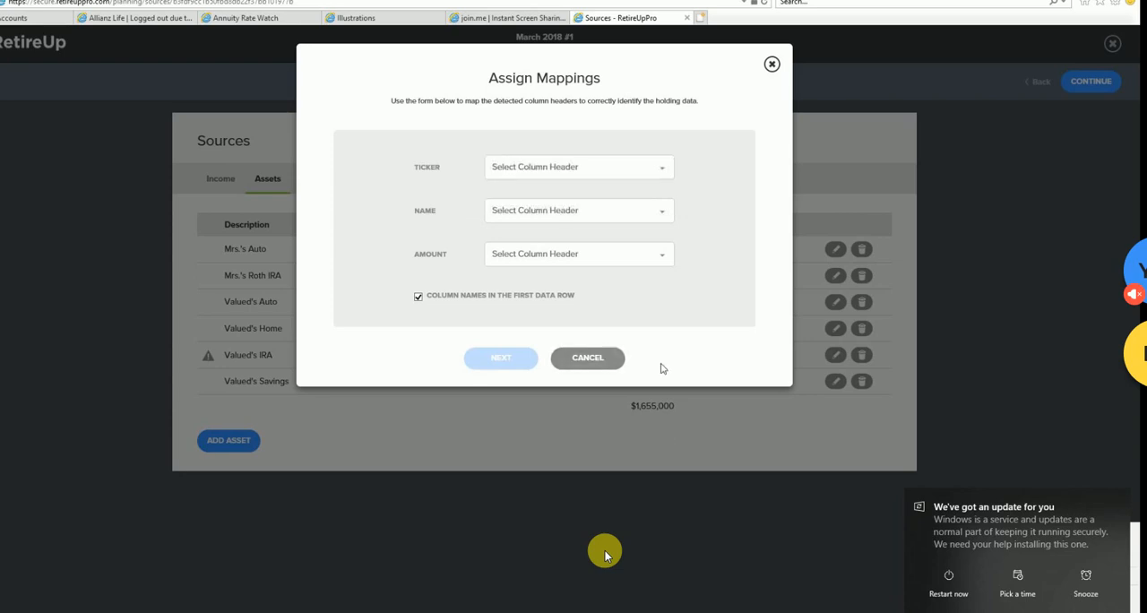
{"action": "left_click", "coordinate": [605, 359]}
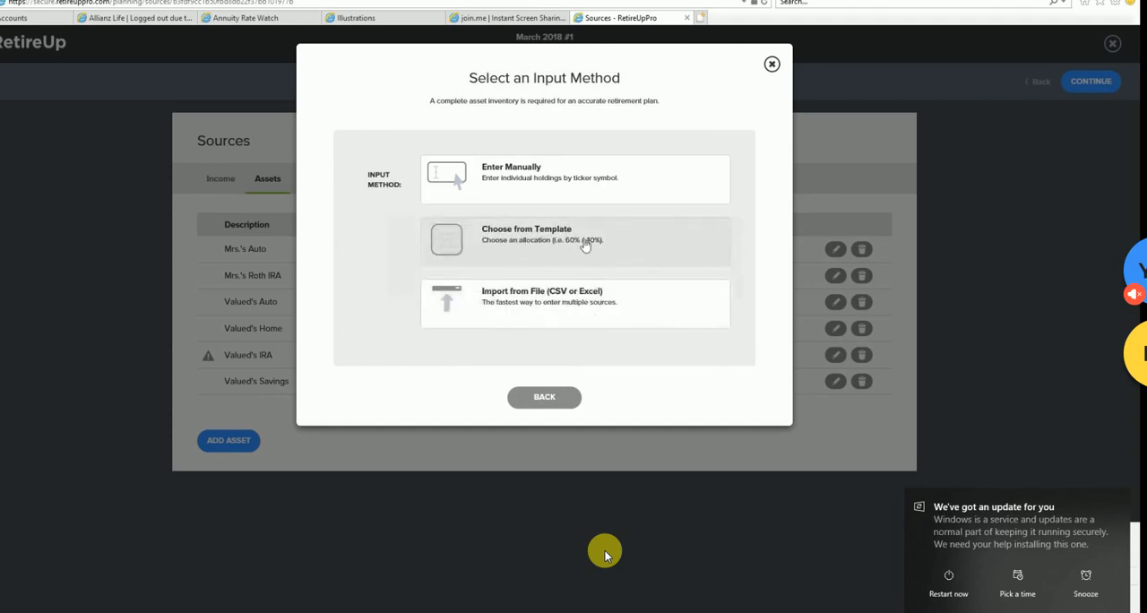
- Fill the 403(b)'s holdings from the Conservative Plus allocation template (40% US equity / 60% US investment grade bond)
{"action": "left_click", "coordinate": [578, 240]}
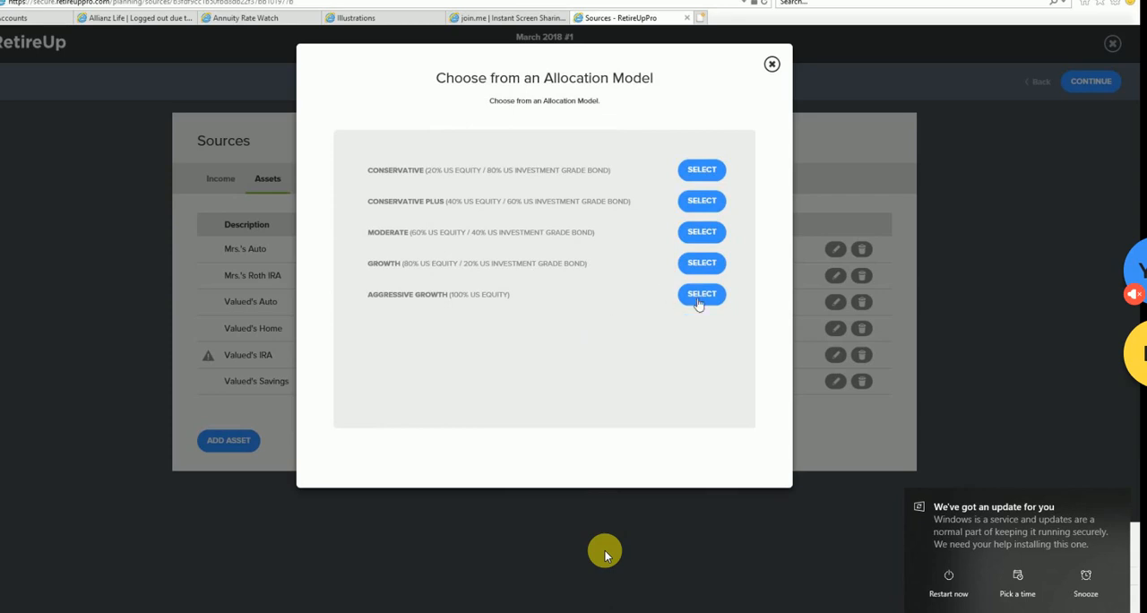
{"action": "left_click", "coordinate": [684, 303]}
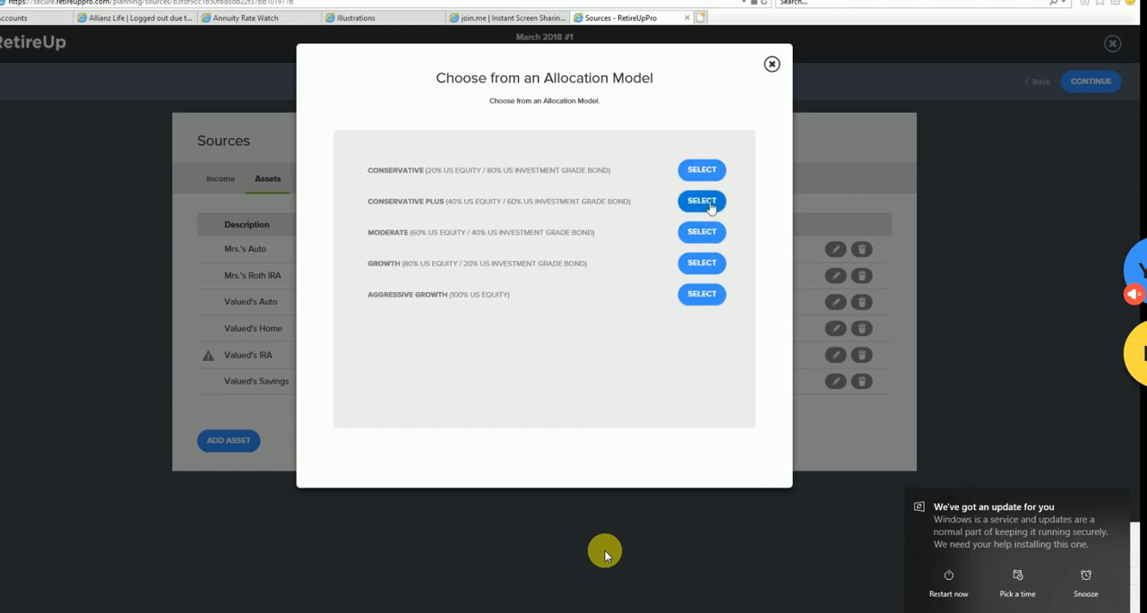
{"action": "left_click", "coordinate": [702, 201]}
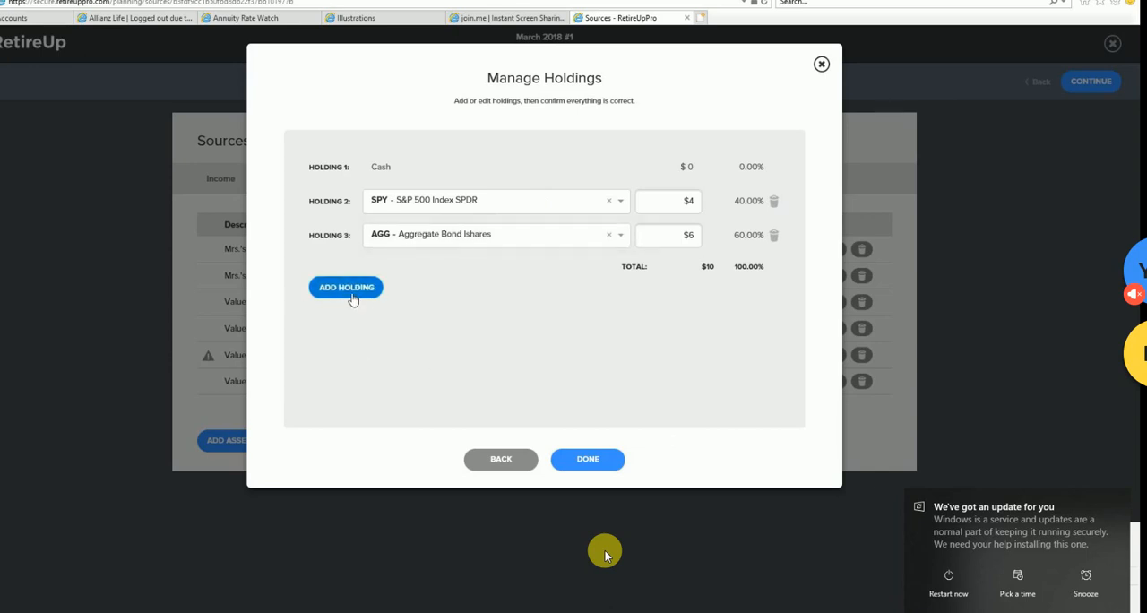
- Add a fourth holding for FCX - Freeport-McMoran, Inc. with an amount of $10, plus an empty fifth holding
{"action": "left_click", "coordinate": [352, 288]}
{"action": "left_click", "coordinate": [405, 271]}
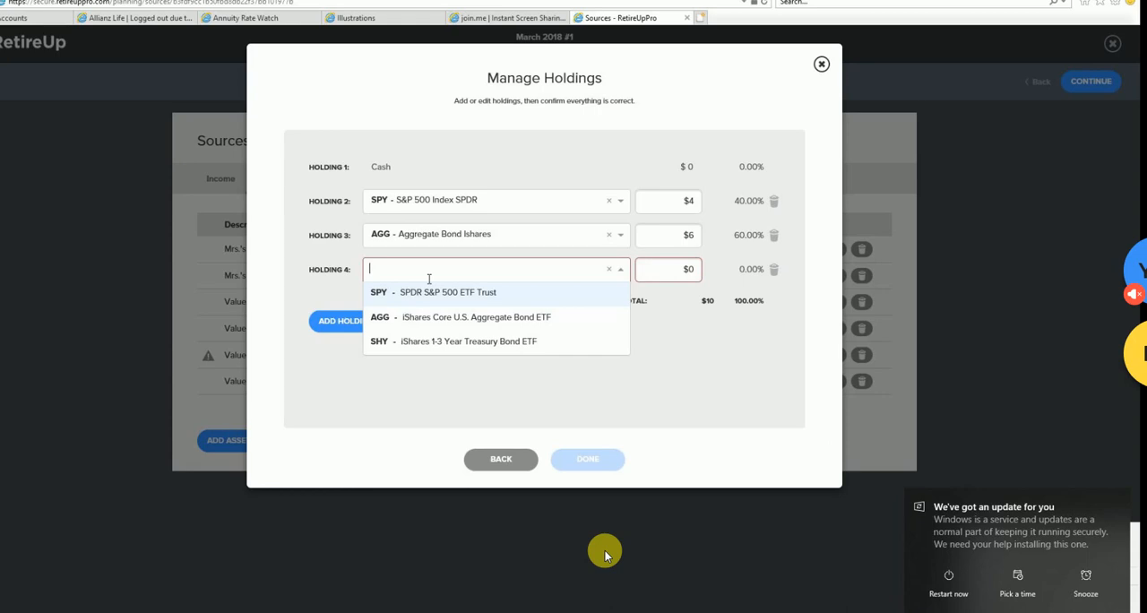
{"action": "type", "text": "FCX"}
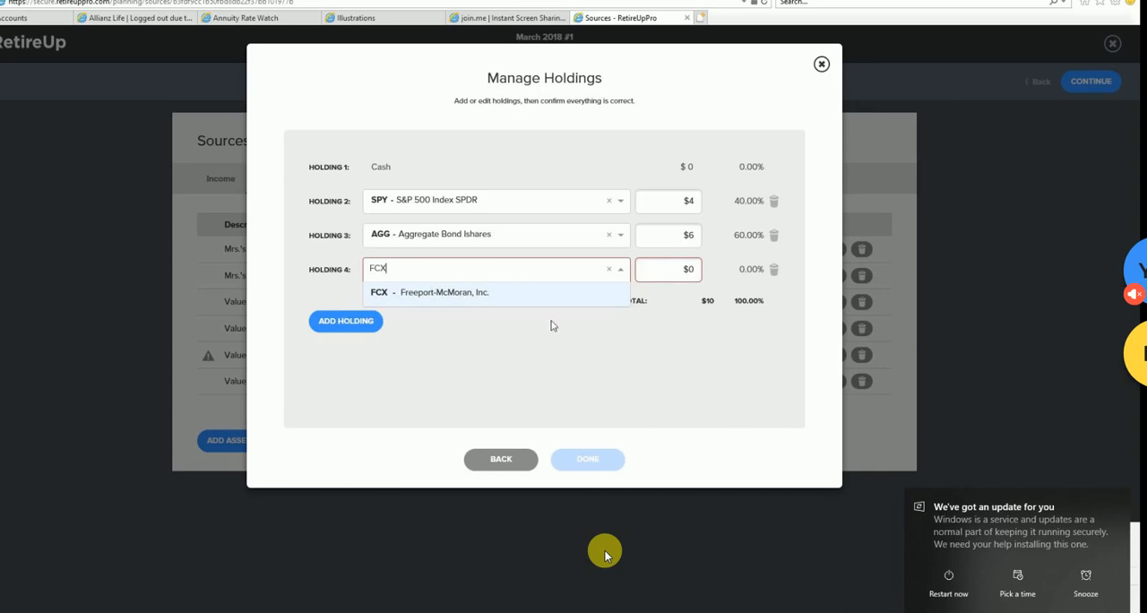
{"action": "left_click", "coordinate": [703, 284]}
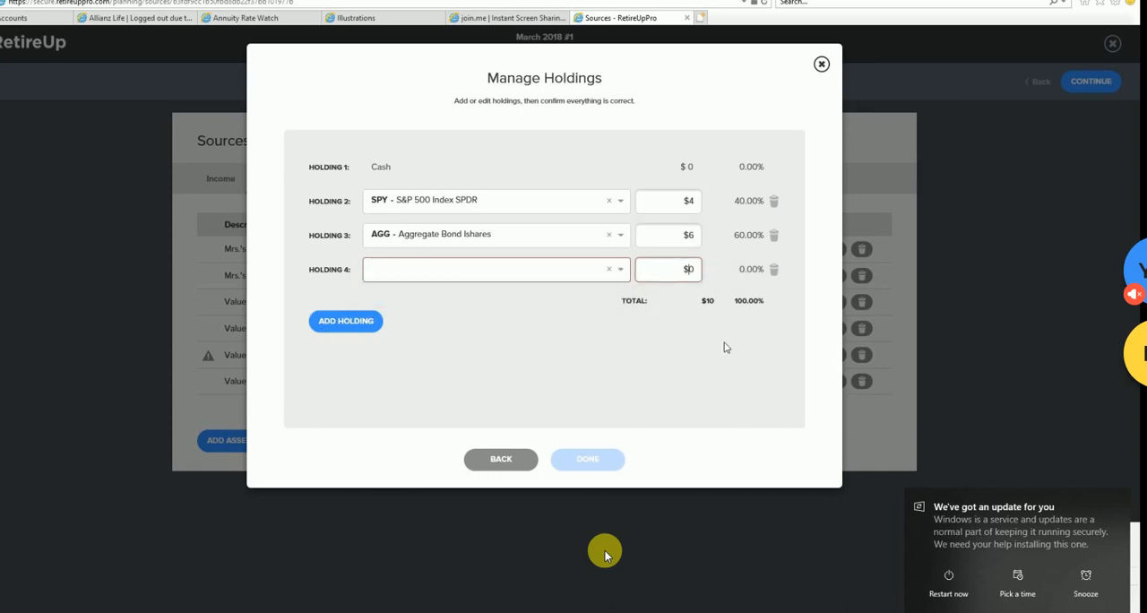
{"action": "type", "text": "1,010"}
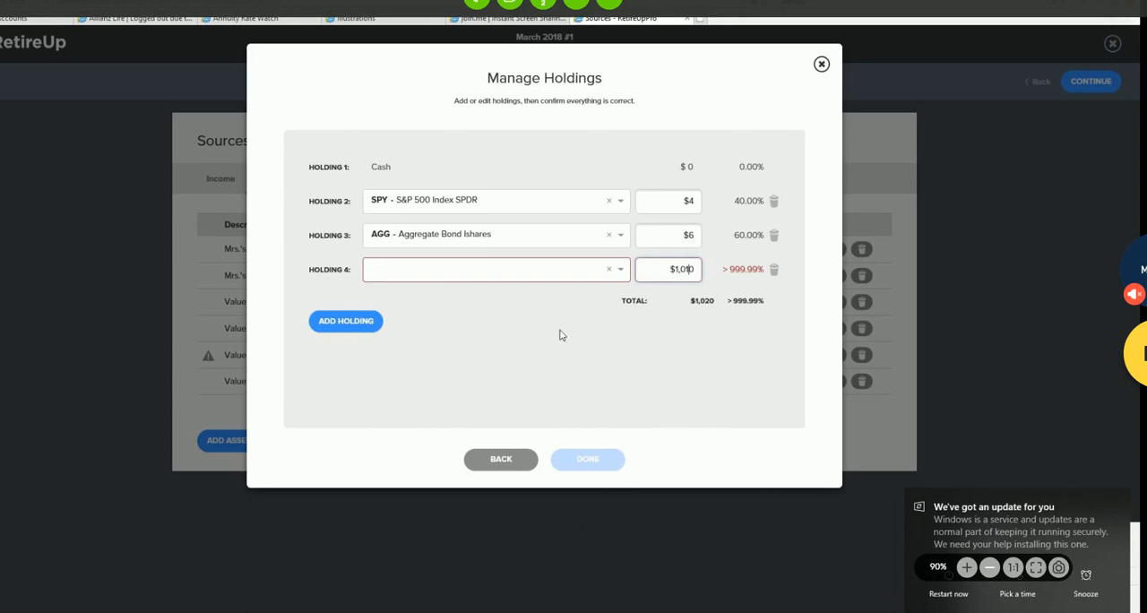
{"action": "left_click", "coordinate": [342, 322]}
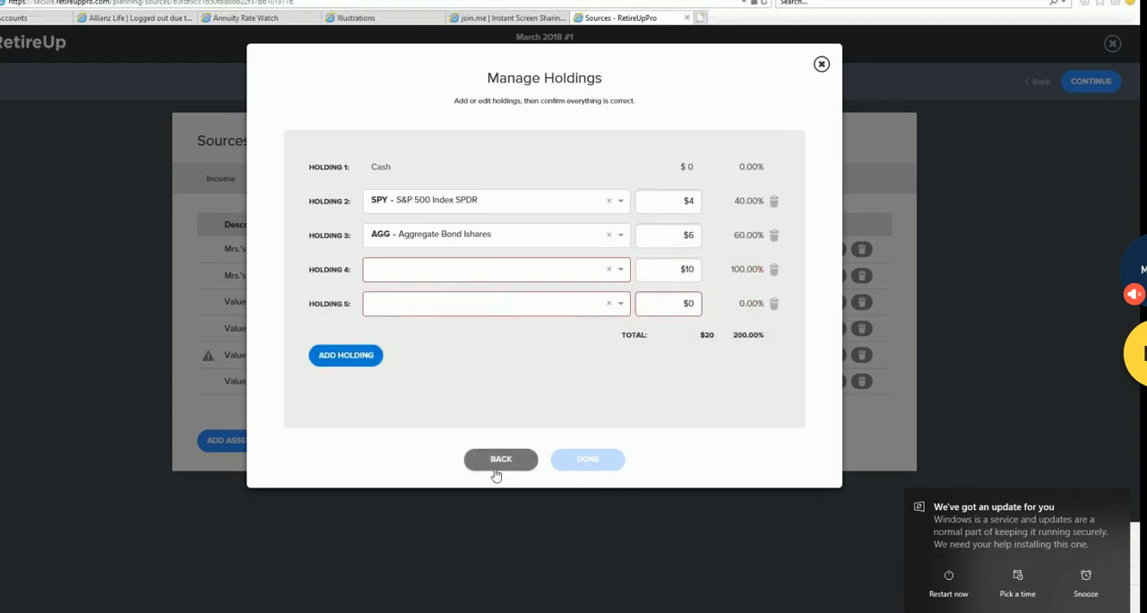
{"action": "left_click", "coordinate": [407, 273]}
{"action": "left_click", "coordinate": [435, 302]}
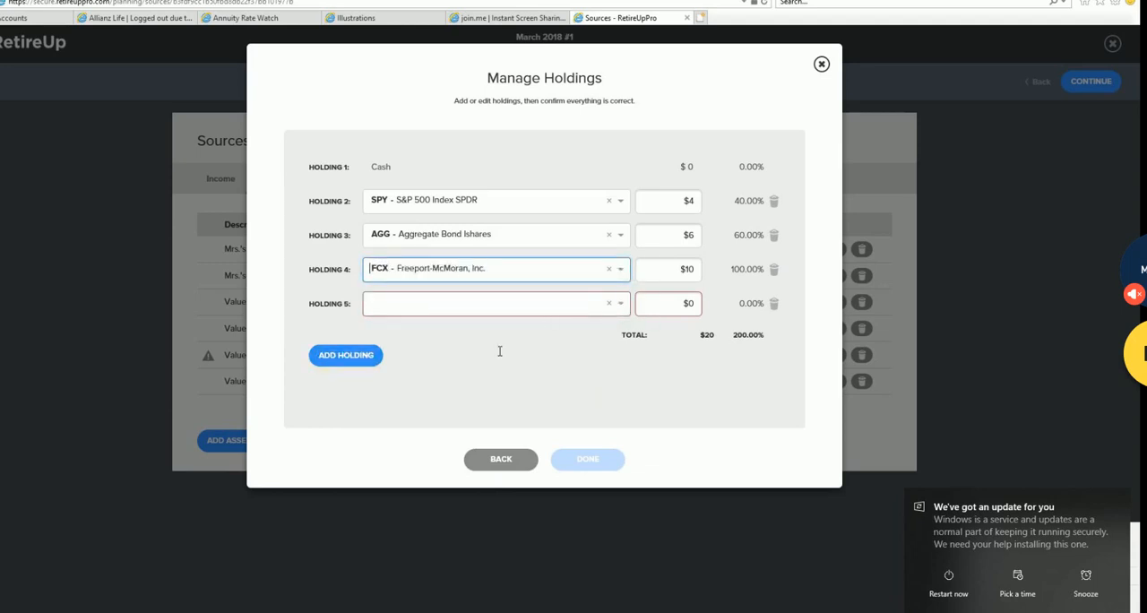
{"action": "left_click", "coordinate": [519, 410]}
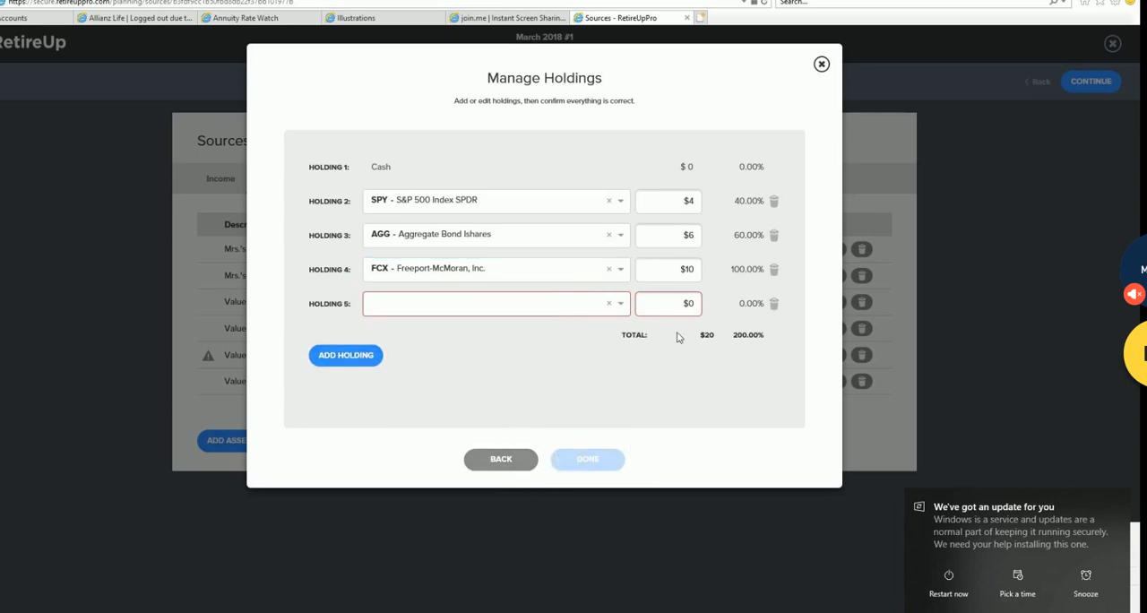
- Go back to the 403(b)'s asset details, look over the contribution options, and return to its holdings
{"action": "left_click", "coordinate": [563, 309]}
{"action": "left_click", "coordinate": [500, 459]}
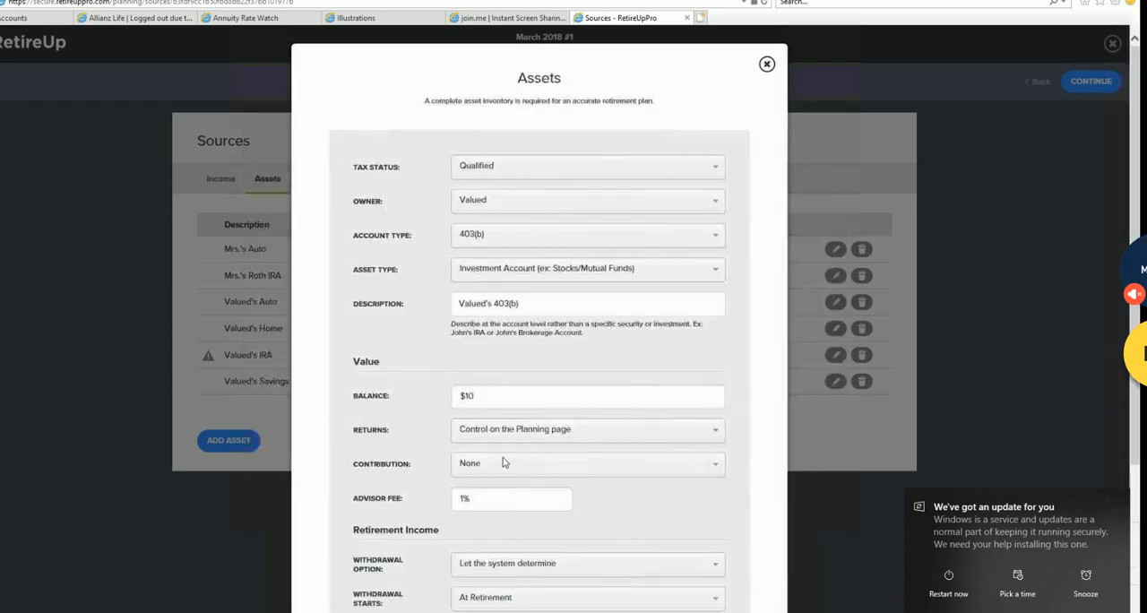
{"action": "left_click", "coordinate": [505, 463]}
{"action": "scroll", "coordinate": [683, 375], "scroll_direction": "down", "scroll_amount": 3}
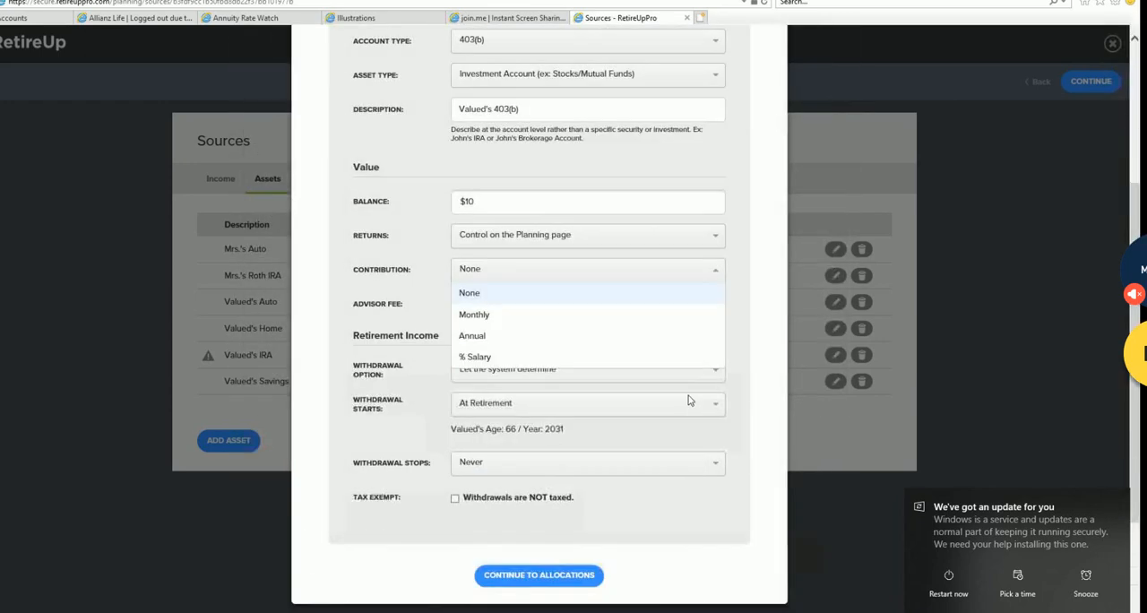
{"action": "left_click", "coordinate": [746, 357]}
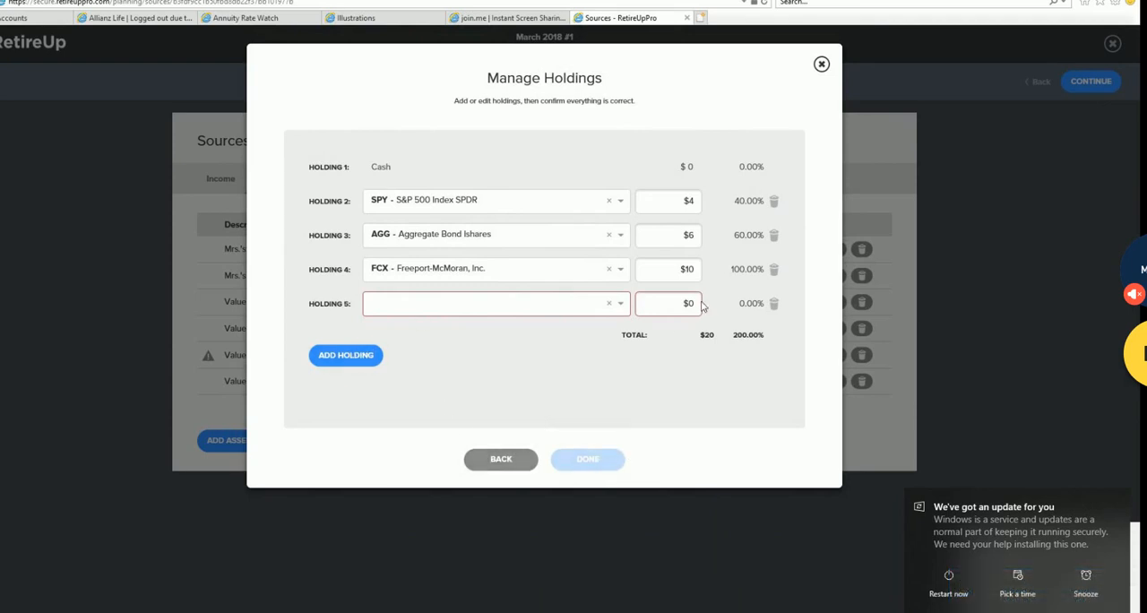
- Delete the empty fifth holding and set the FCX holding's amount to $1
{"action": "left_click", "coordinate": [774, 305]}
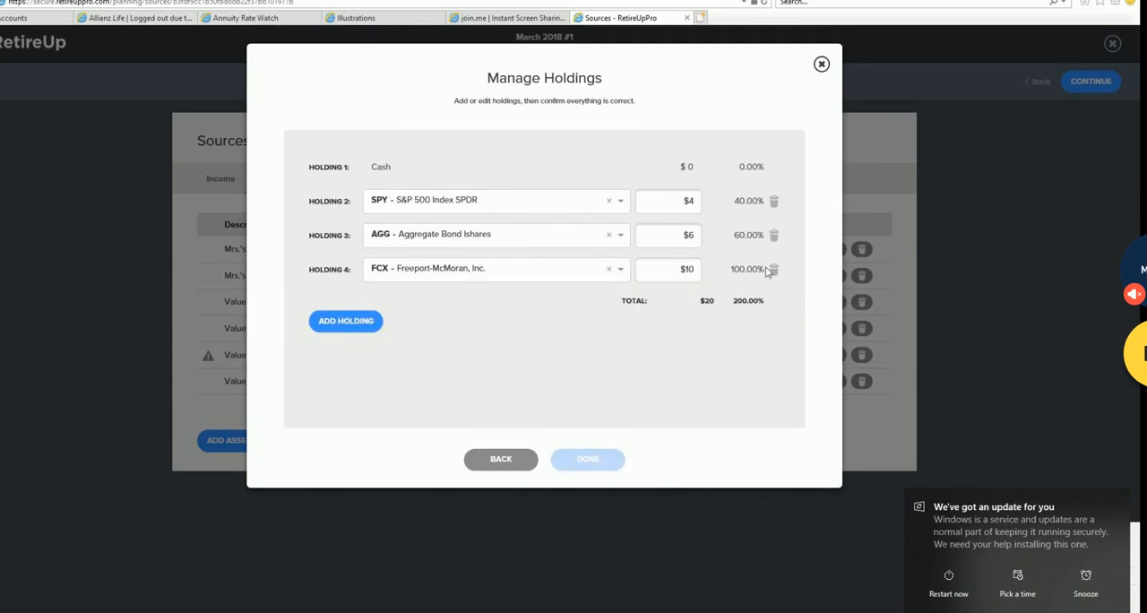
{"action": "left_click", "coordinate": [686, 269]}
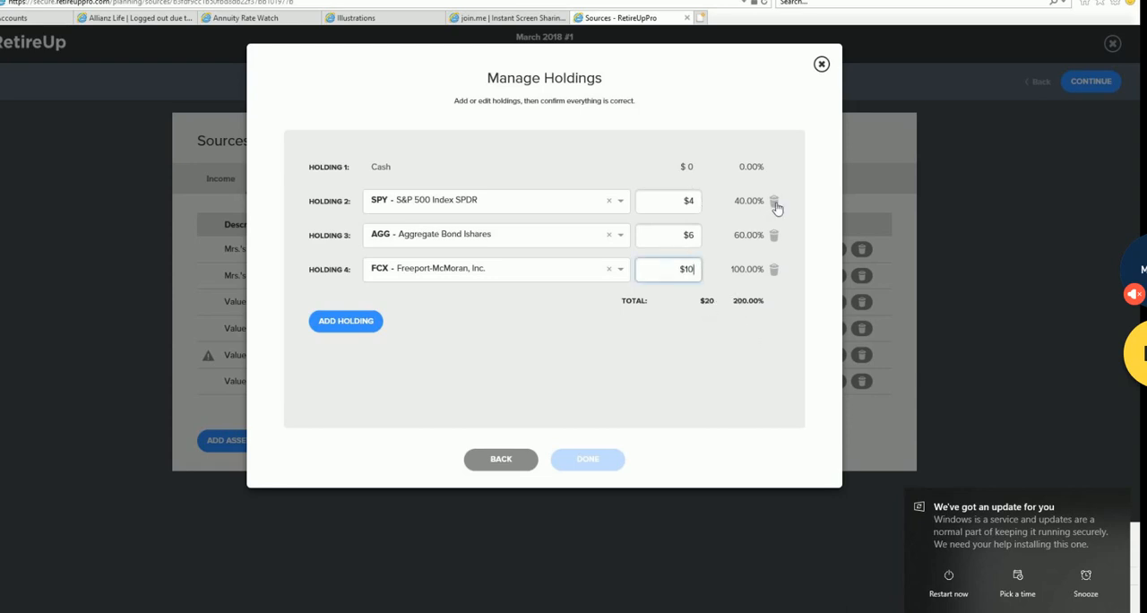
{"action": "left_click", "coordinate": [739, 201]}
{"action": "left_click", "coordinate": [691, 203]}
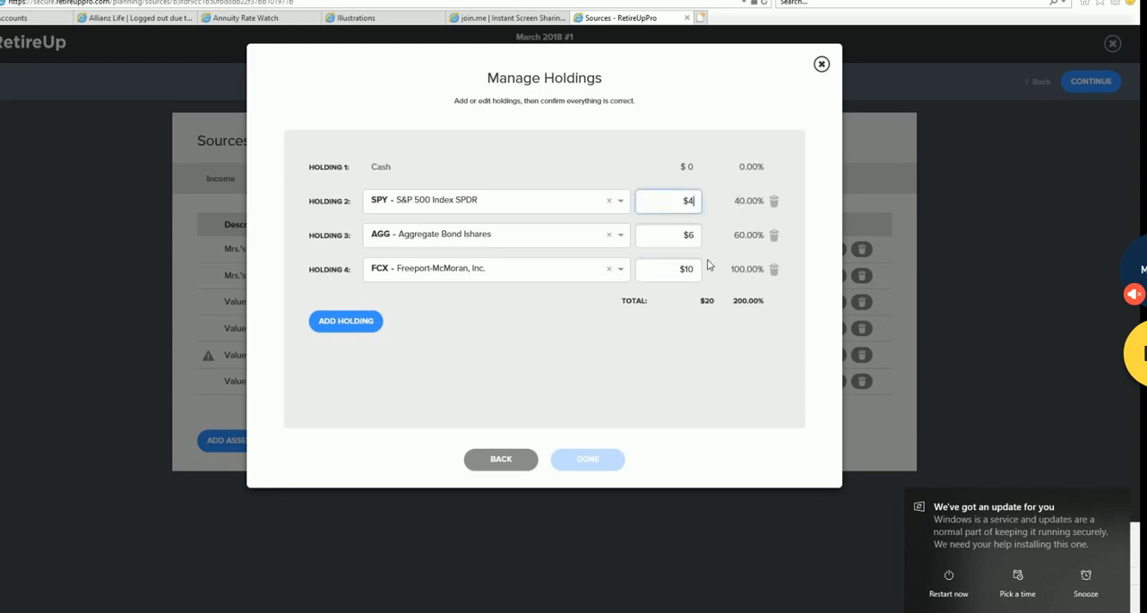
{"action": "left_click", "coordinate": [692, 274]}
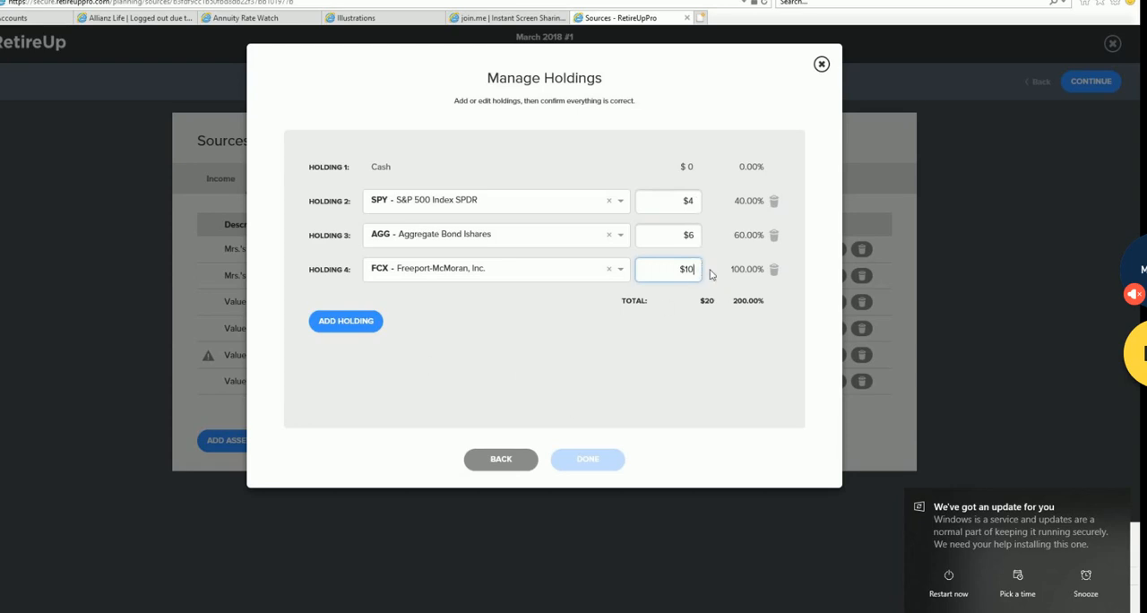
{"action": "key", "text": "BackSpace"}
{"action": "key", "text": "BackSpace"}
{"action": "type", "text": "1"}
- Set the SPY holding's amount to $3 and re-enter $6 for the AGG holding
{"action": "left_click", "coordinate": [698, 203]}
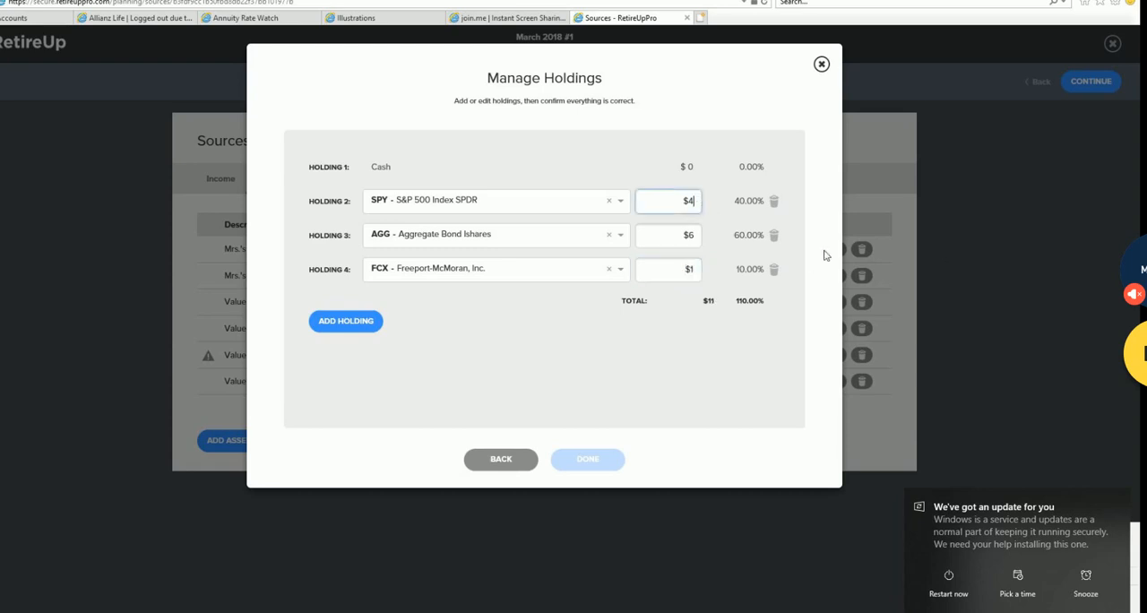
{"action": "key", "text": "BackSpace"}
{"action": "type", "text": "0"}
{"action": "type", "text": "3"}
{"action": "left_click", "coordinate": [698, 233]}
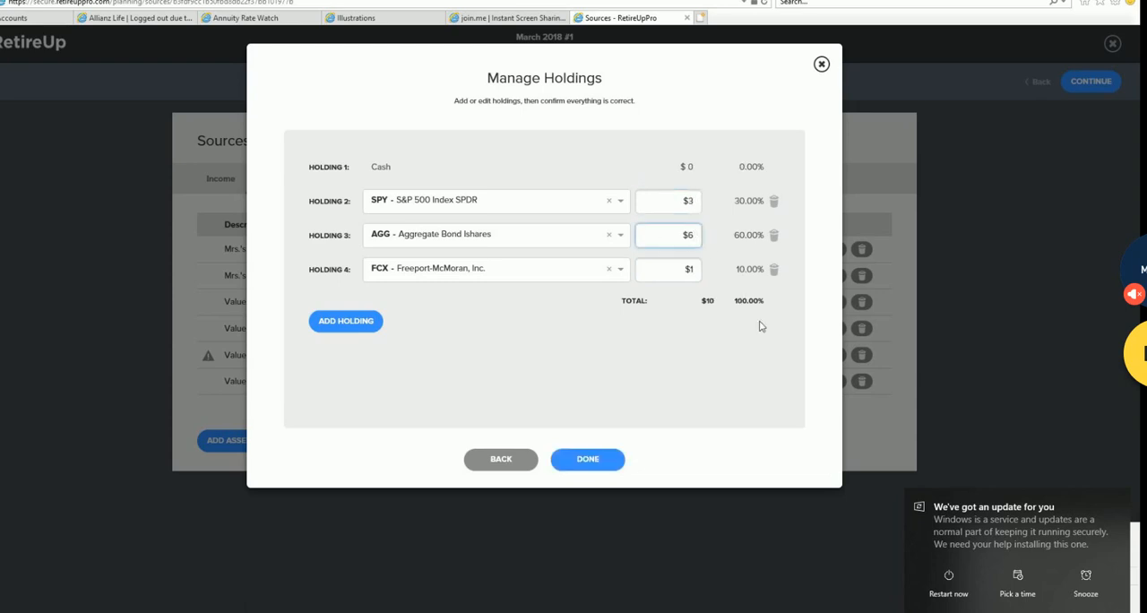
{"action": "key", "text": "BackSpace"}
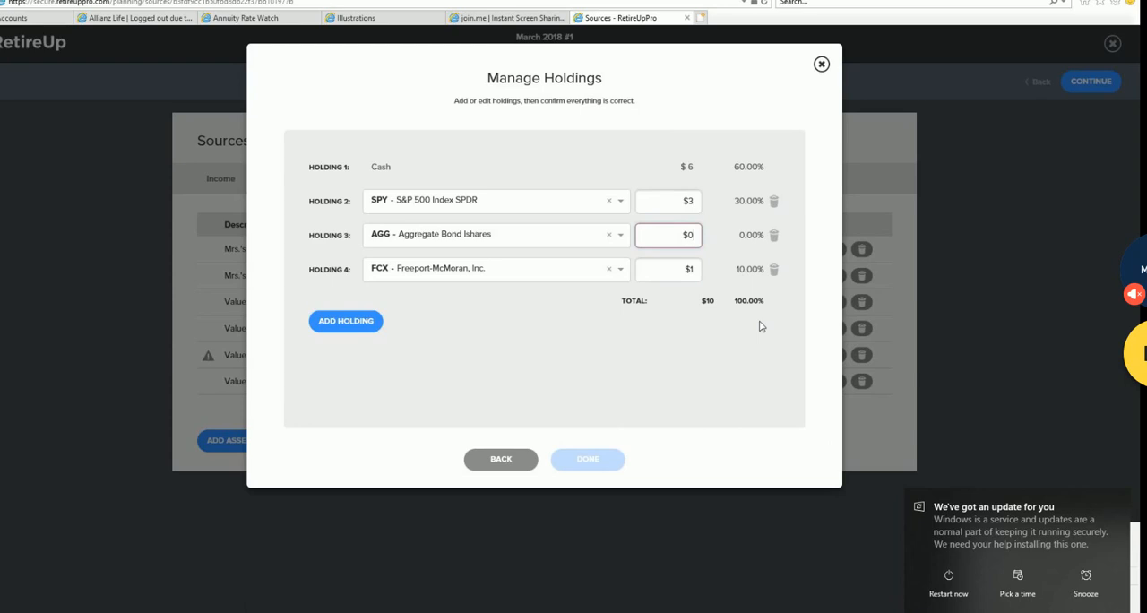
{"action": "type", "text": "6"}
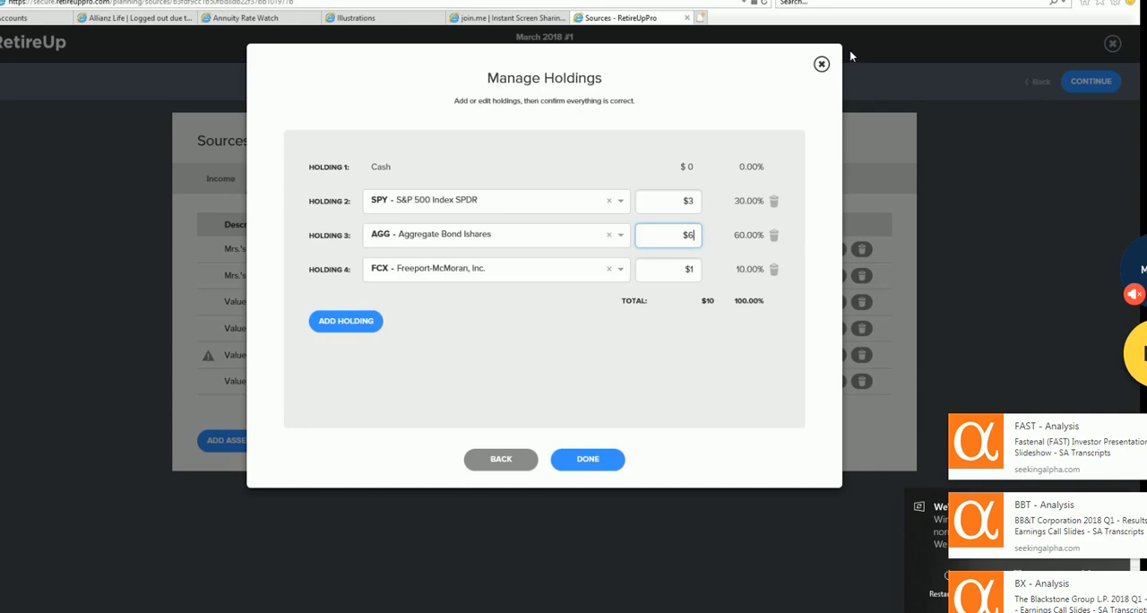
- Delete the FCX holding and set the SPY holding's amount to $4
{"action": "left_click", "coordinate": [774, 269]}
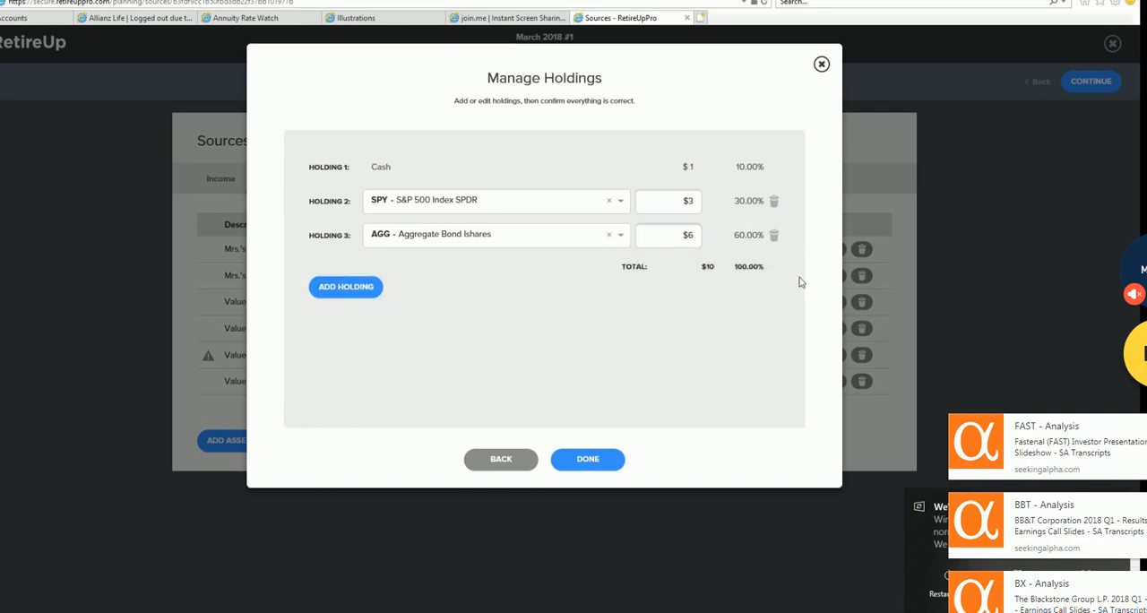
{"action": "left_click", "coordinate": [702, 207]}
{"action": "key", "text": "BackSpace"}
{"action": "type", "text": "4"}
- Save the 403(b)'s holdings, and delete the 403(b) from the asset list
{"action": "left_click", "coordinate": [763, 365]}
{"action": "left_click", "coordinate": [588, 463]}
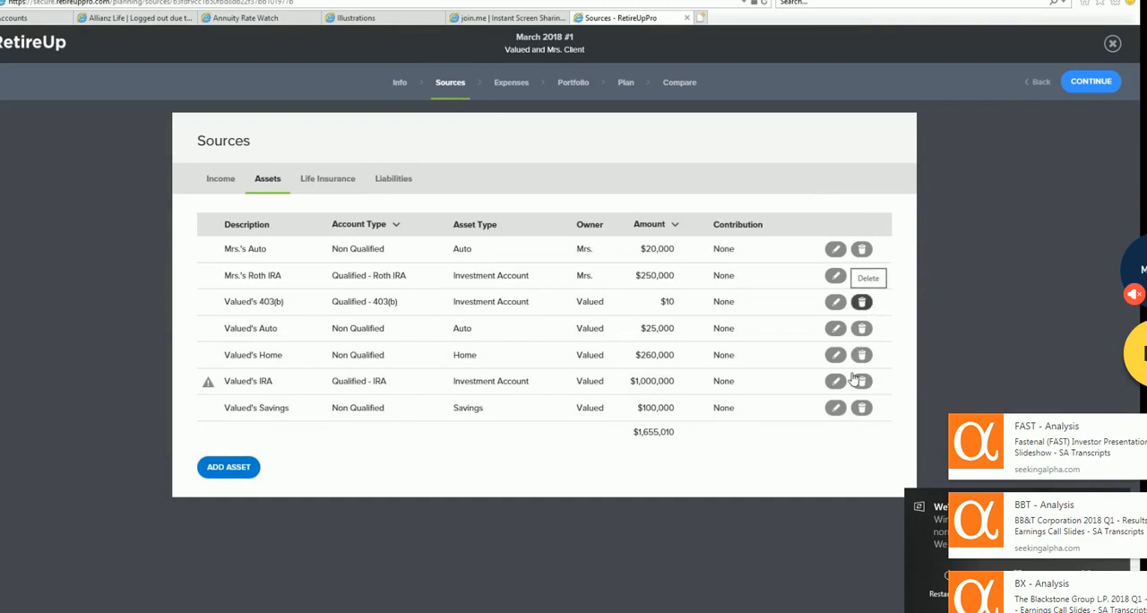
{"action": "left_click", "coordinate": [863, 304]}
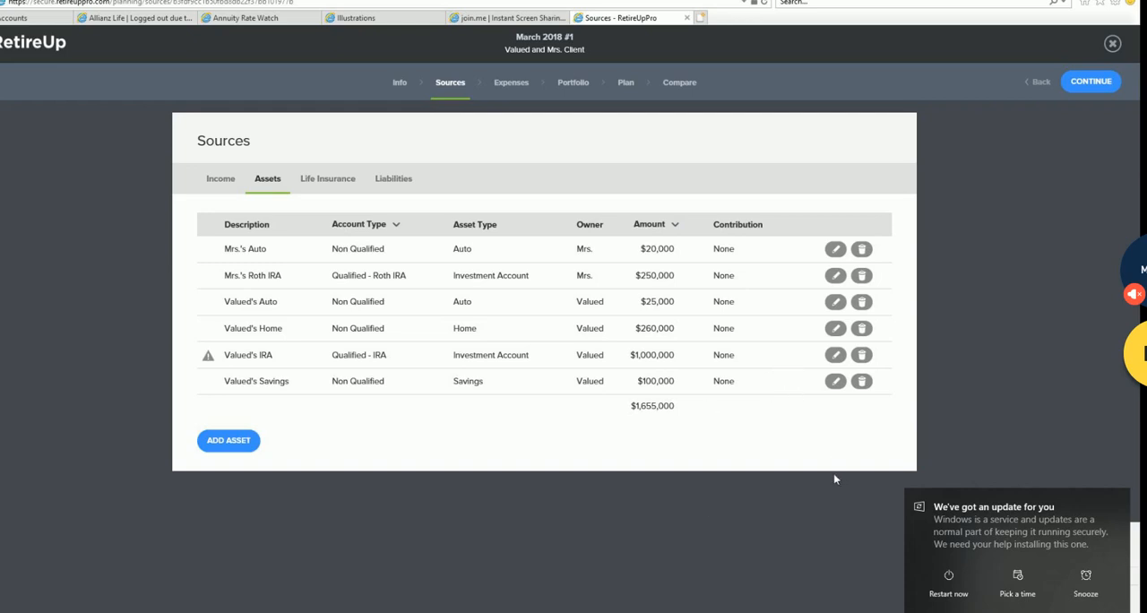
- Open Valued's Savings to review its tax status, balance, interest and withdrawal settings, and return to the asset list
{"action": "left_click", "coordinate": [836, 381]}
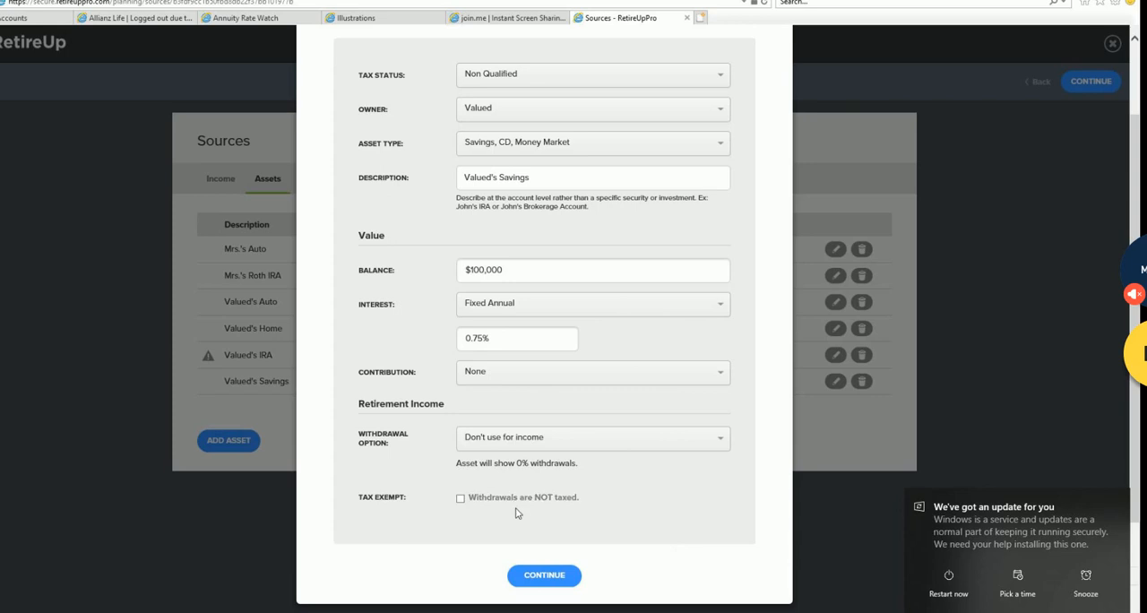
{"action": "scroll", "coordinate": [641, 492], "scroll_direction": "up", "scroll_amount": 2}
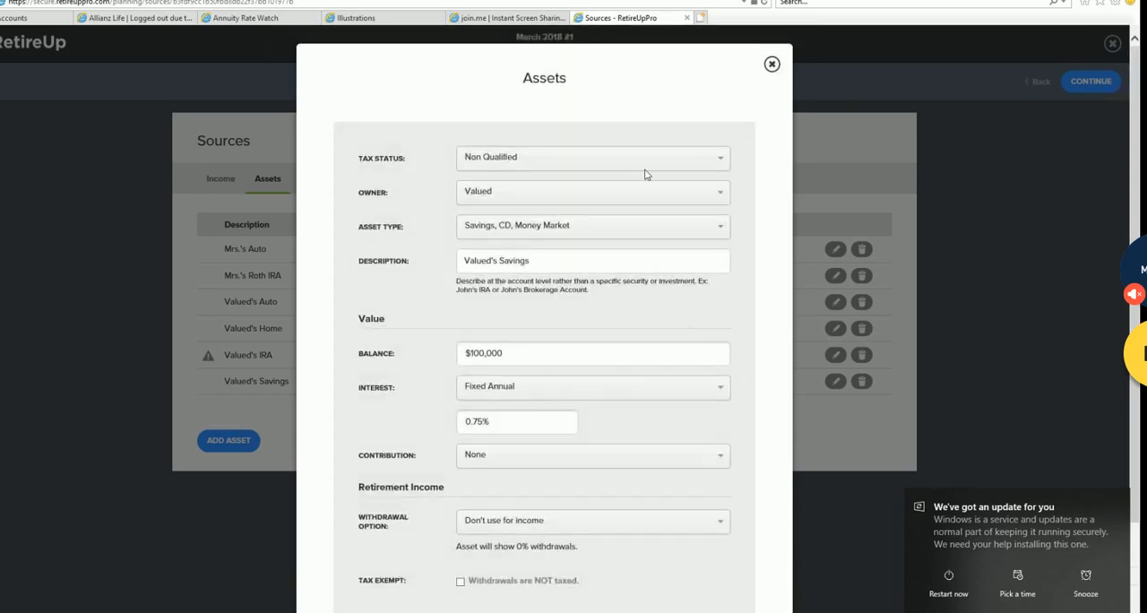
{"action": "scroll", "coordinate": [653, 243], "scroll_direction": "down", "scroll_amount": 2}
{"action": "left_click", "coordinate": [549, 574]}
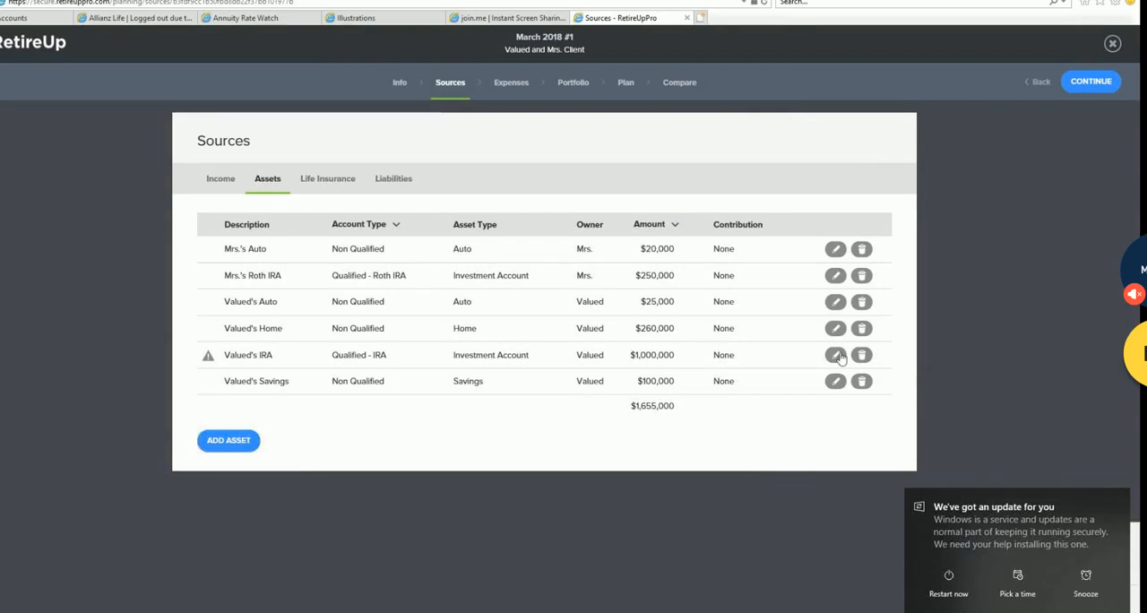
- Open Valued's IRA for editing and reselect Qualified as its tax status and IRA as its account type
{"action": "left_click", "coordinate": [836, 355]}
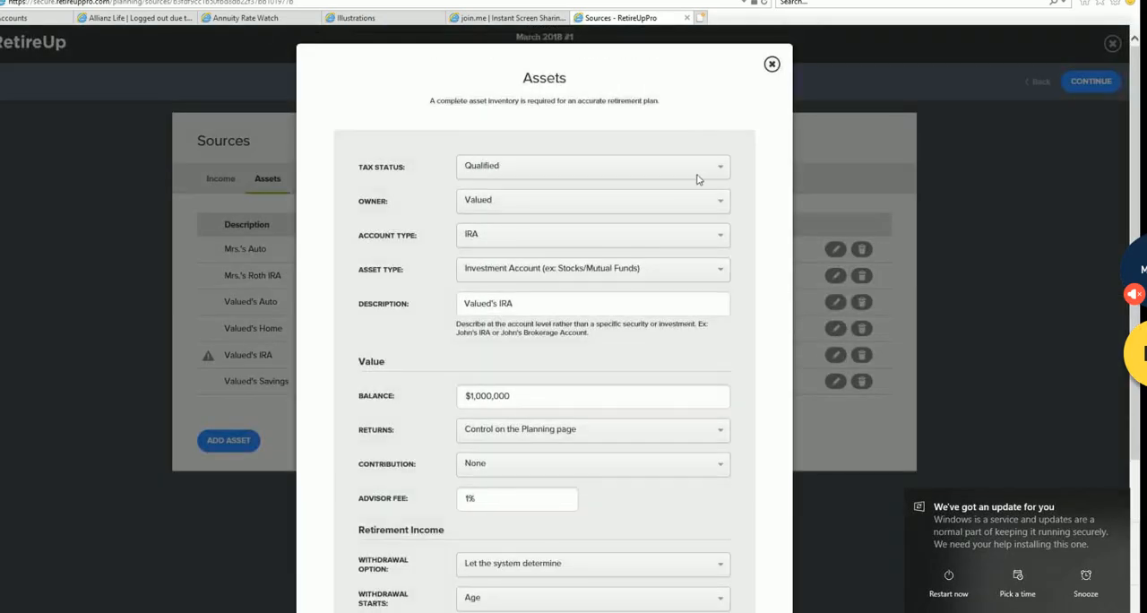
{"action": "left_click", "coordinate": [706, 169]}
{"action": "left_click", "coordinate": [622, 197]}
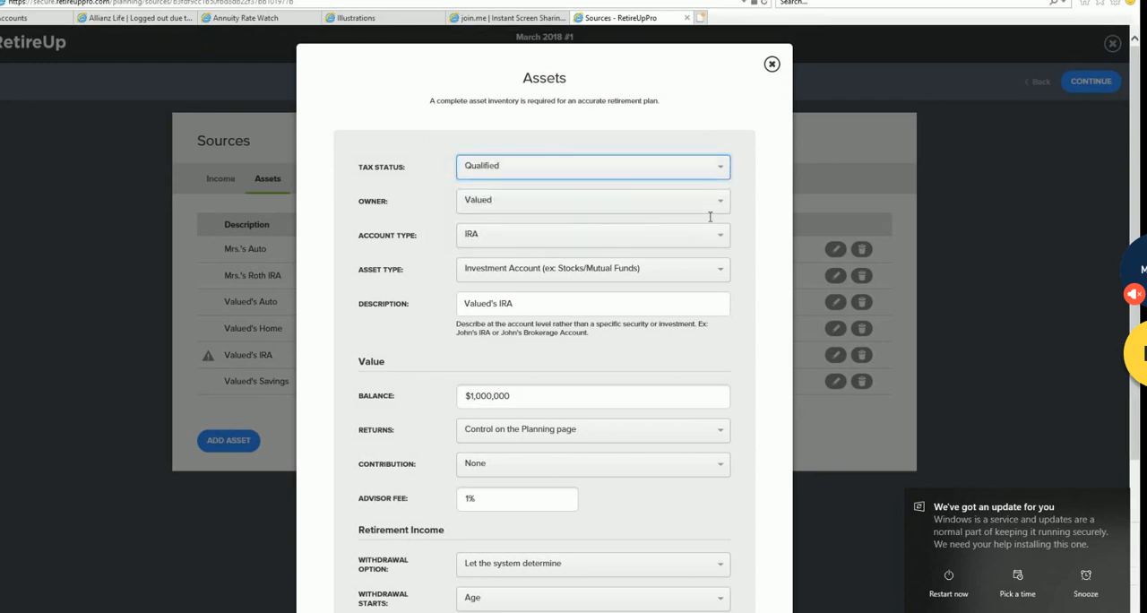
{"action": "scroll", "coordinate": [725, 155], "scroll_direction": "down", "scroll_amount": 1}
{"action": "left_click", "coordinate": [723, 149]}
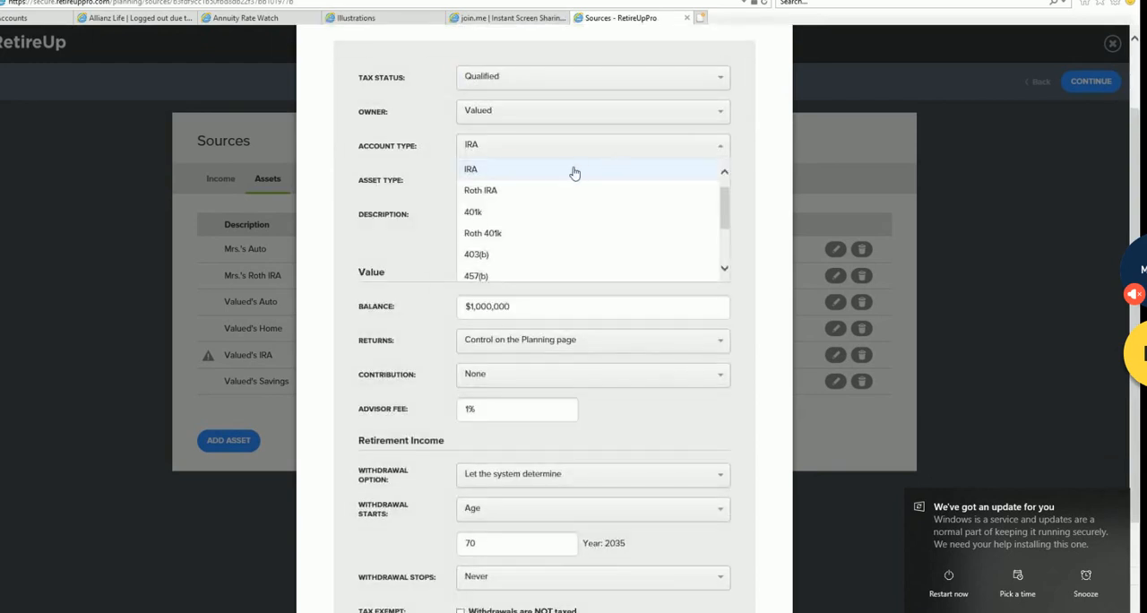
{"action": "left_click", "coordinate": [685, 177]}
- Set the advisor fee of Valued's IRA to 1%
{"action": "scroll", "coordinate": [706, 206], "scroll_direction": "down", "scroll_amount": 2}
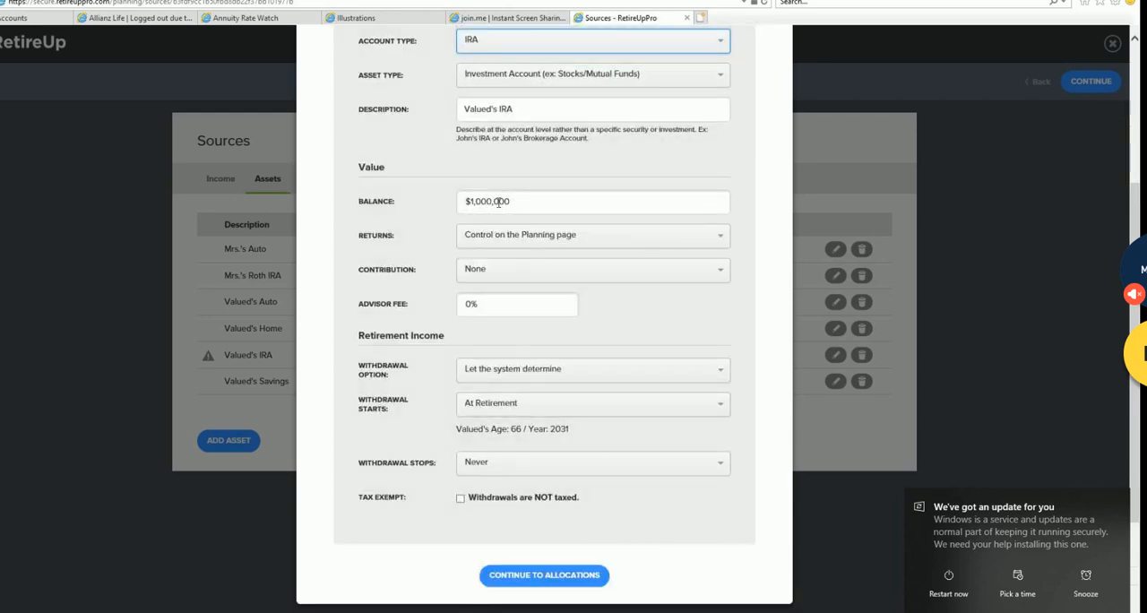
{"action": "scroll", "coordinate": [524, 315], "scroll_direction": "up", "scroll_amount": 4}
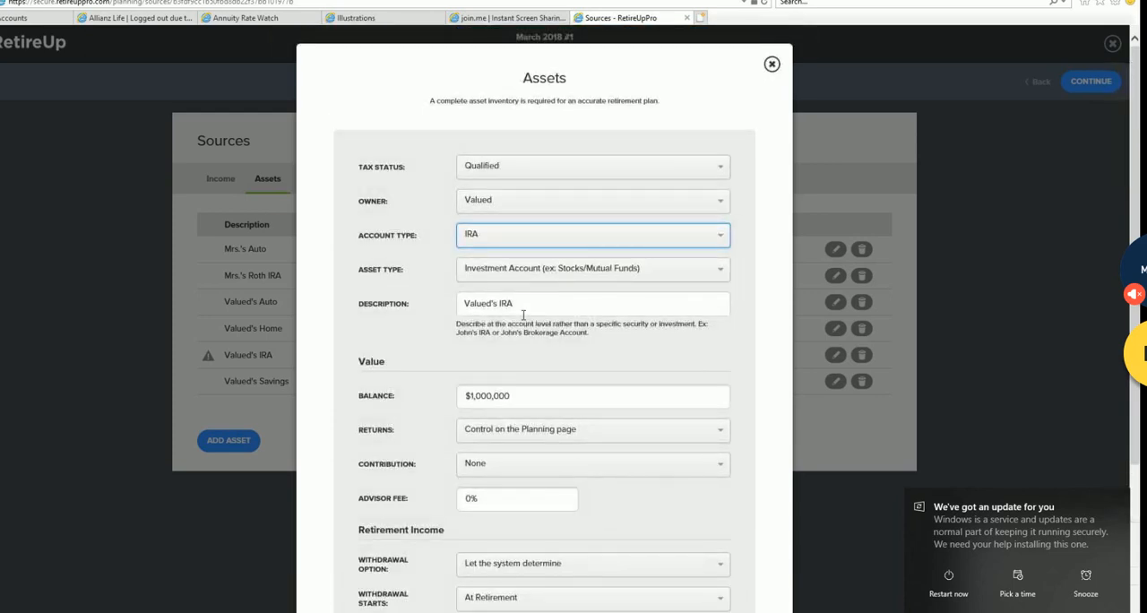
{"action": "scroll", "coordinate": [523, 315], "scroll_direction": "down", "scroll_amount": 4}
{"action": "left_click", "coordinate": [473, 319]}
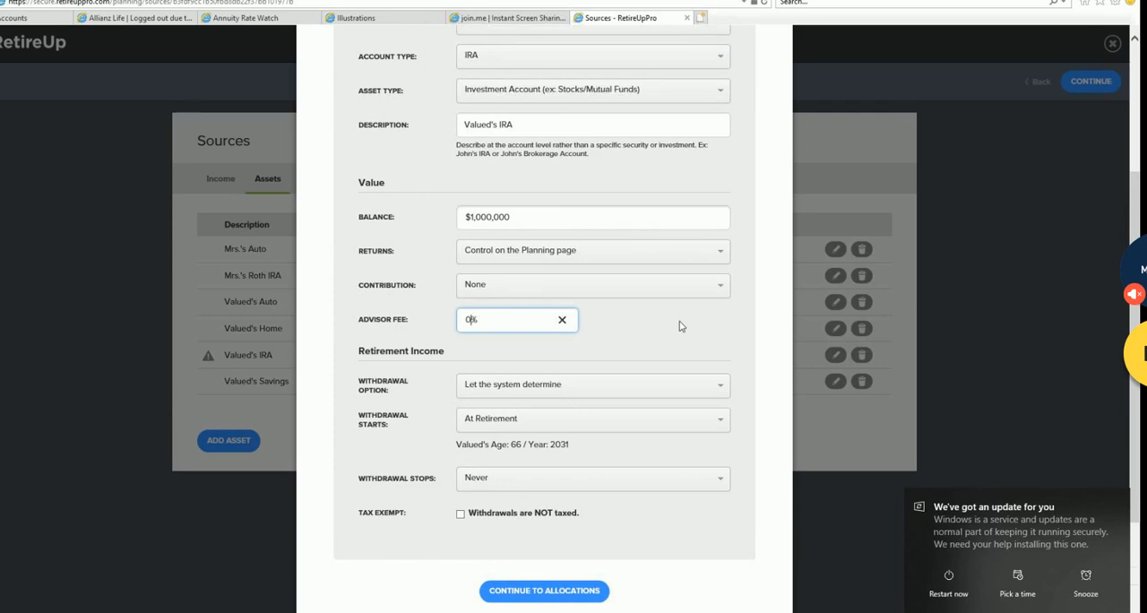
{"action": "key", "text": "BackSpace"}
{"action": "type", "text": "1"}
{"action": "left_click", "coordinate": [679, 327]}
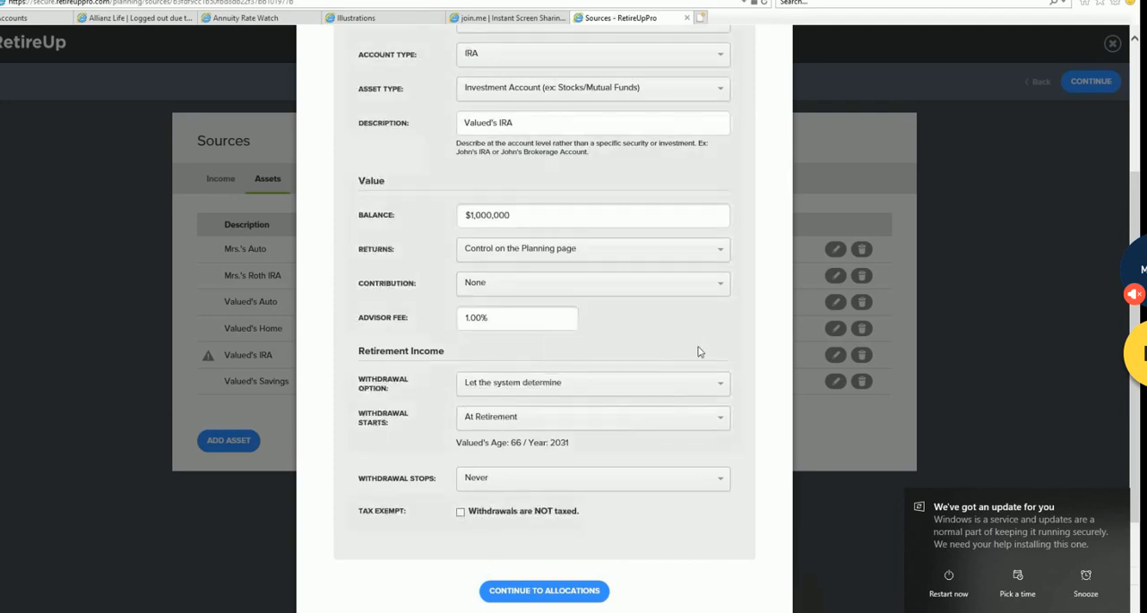
- Continue to the IRA's holdings, view the proxy choices for the custom yhoo holding without changing them, and save the asset
{"action": "scroll", "coordinate": [701, 353], "scroll_direction": "down", "scroll_amount": 1}
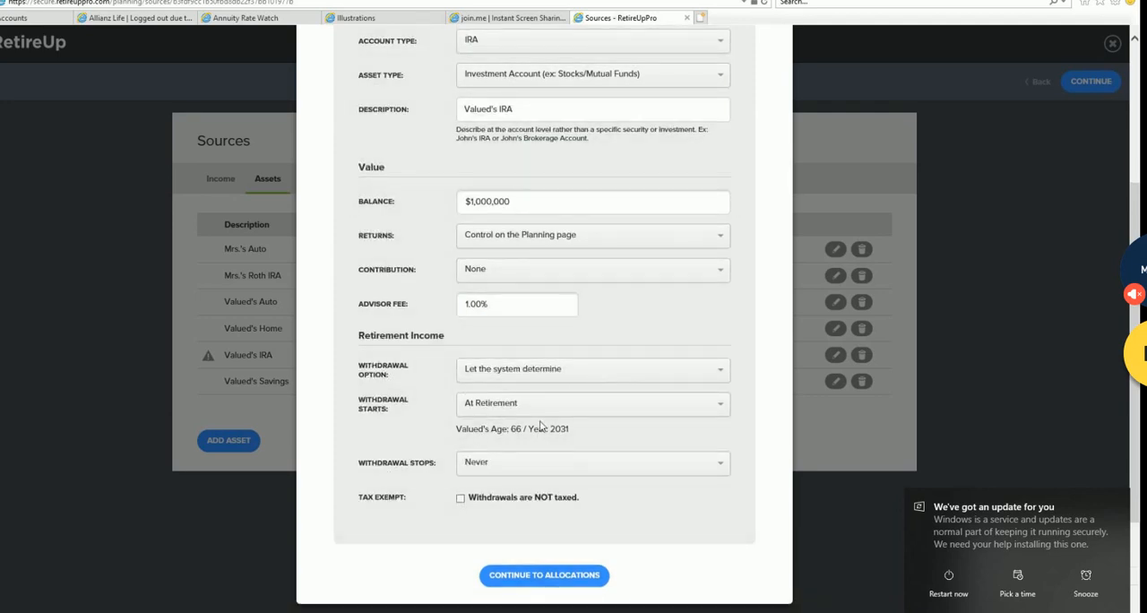
{"action": "left_click", "coordinate": [552, 578]}
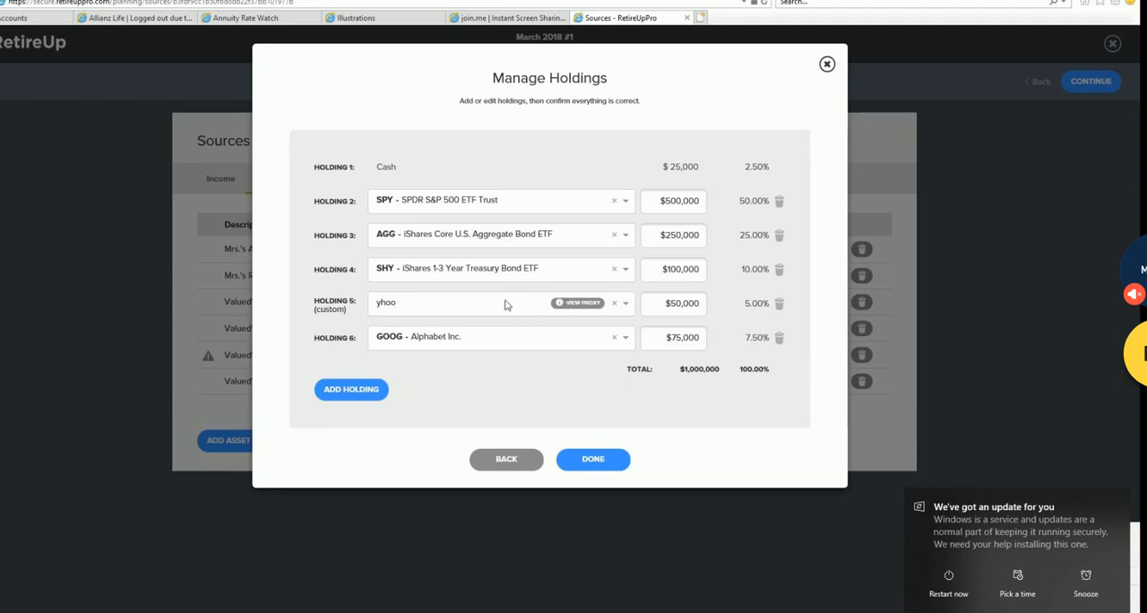
{"action": "left_click", "coordinate": [581, 305]}
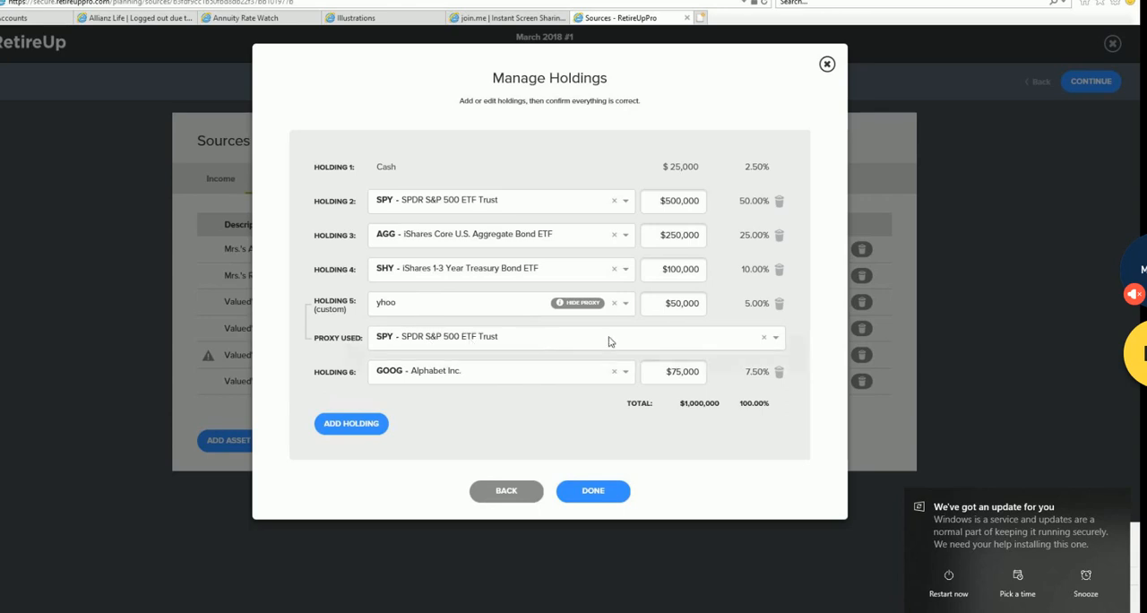
{"action": "left_click", "coordinate": [774, 339]}
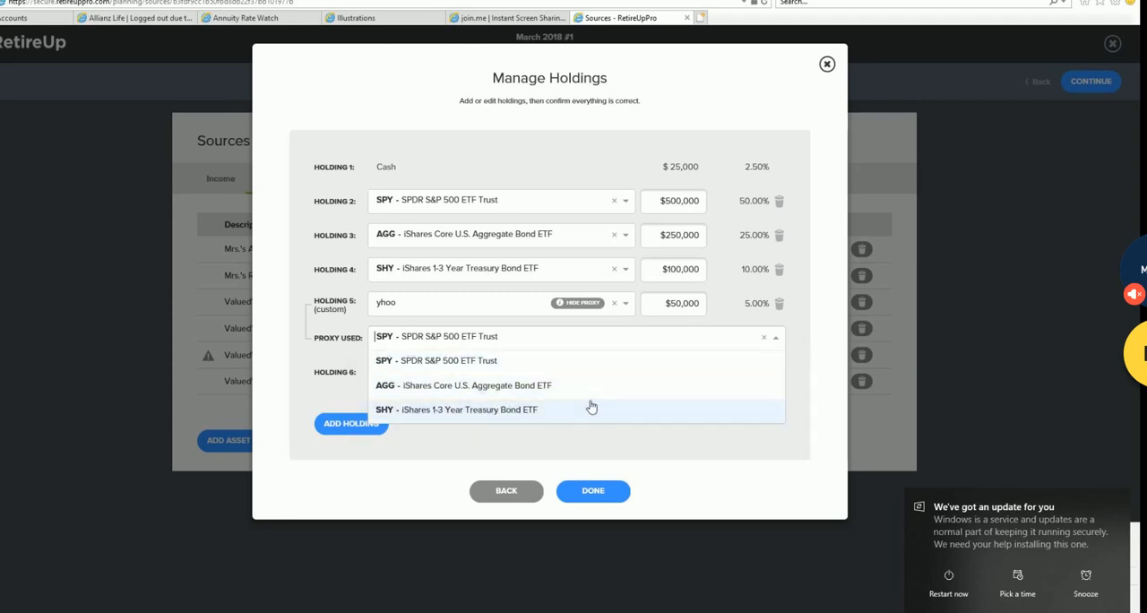
{"action": "left_click", "coordinate": [696, 457]}
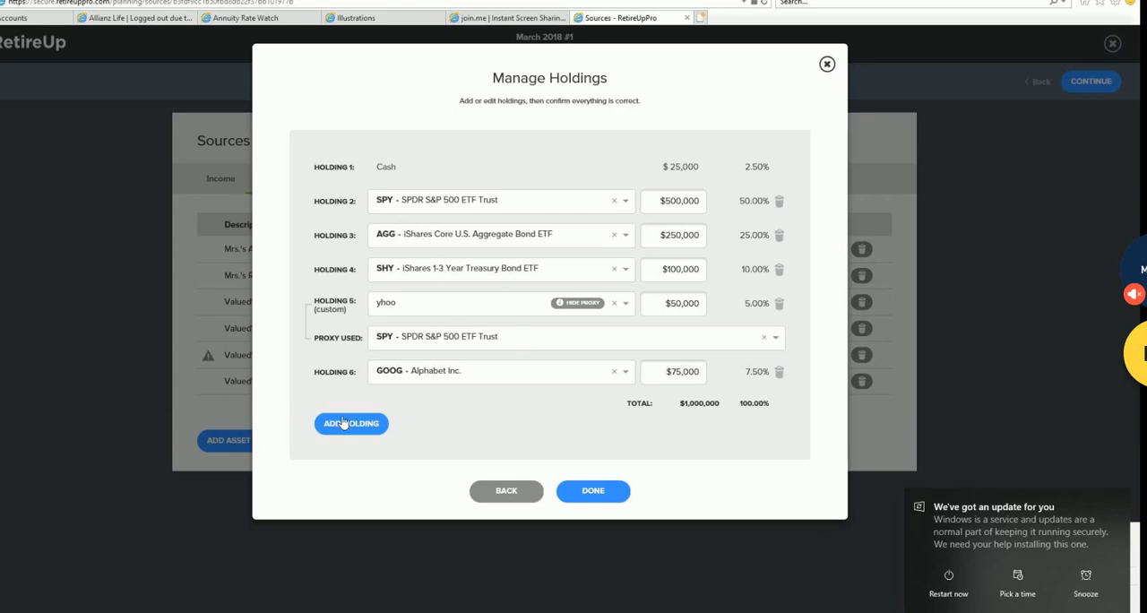
{"action": "left_click", "coordinate": [600, 496]}
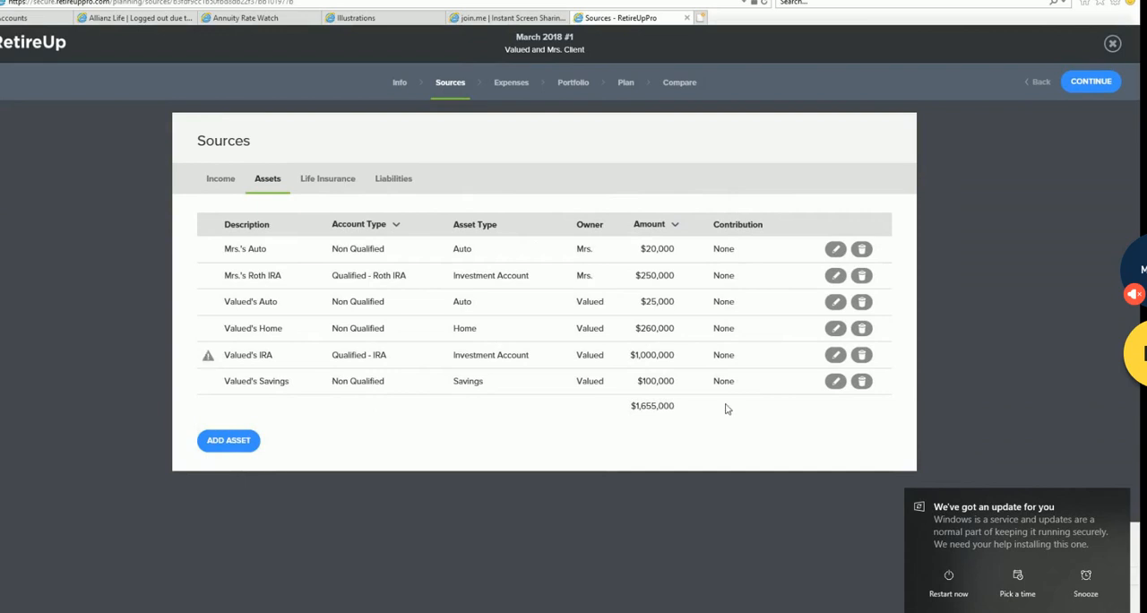
- Start a new life insurance entry and look over the owner and insurance type options
{"action": "left_click", "coordinate": [325, 181]}
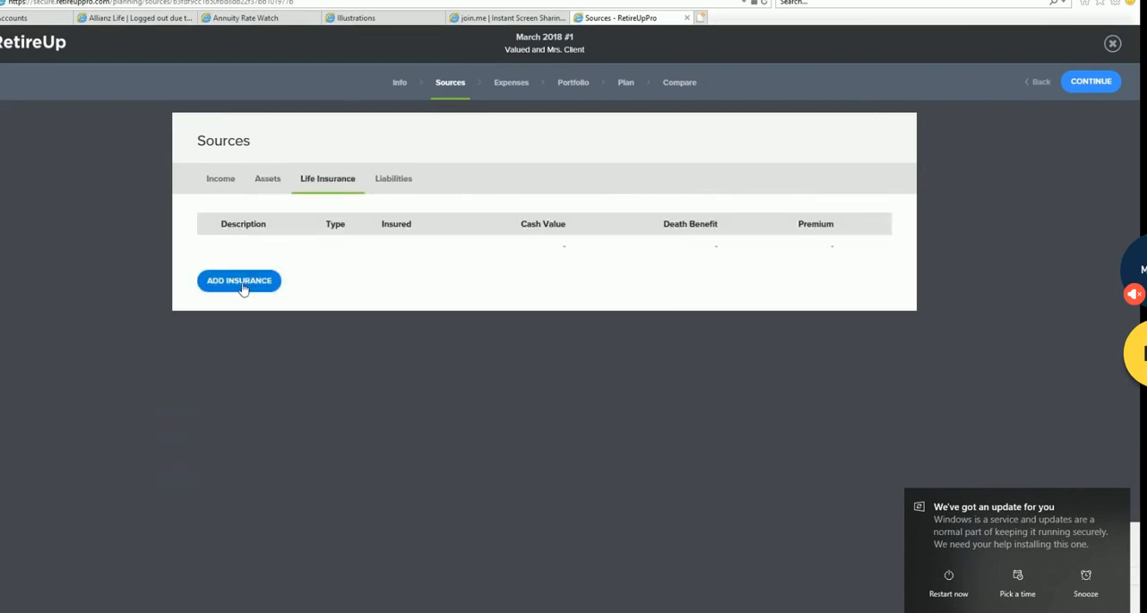
{"action": "left_click", "coordinate": [240, 285]}
{"action": "left_click", "coordinate": [725, 149]}
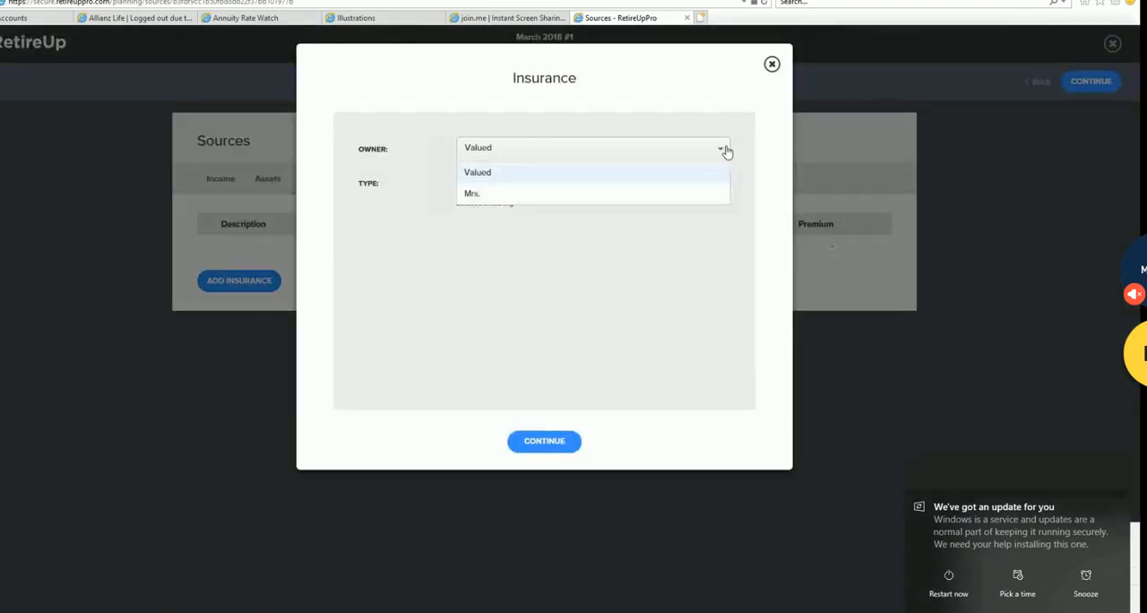
{"action": "left_click", "coordinate": [722, 181]}
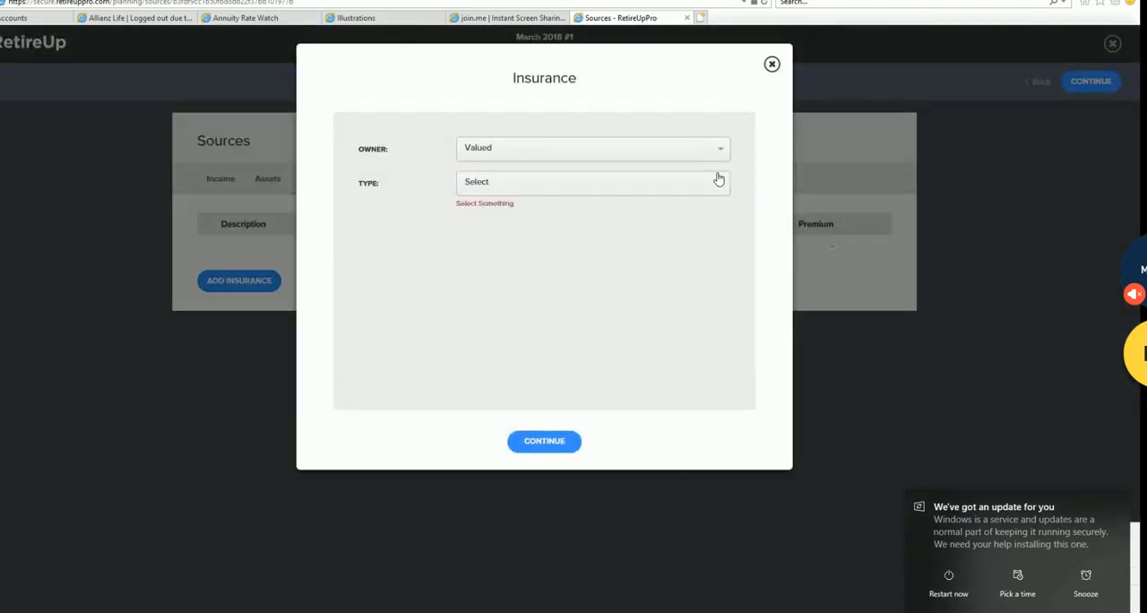
{"action": "left_click", "coordinate": [724, 184]}
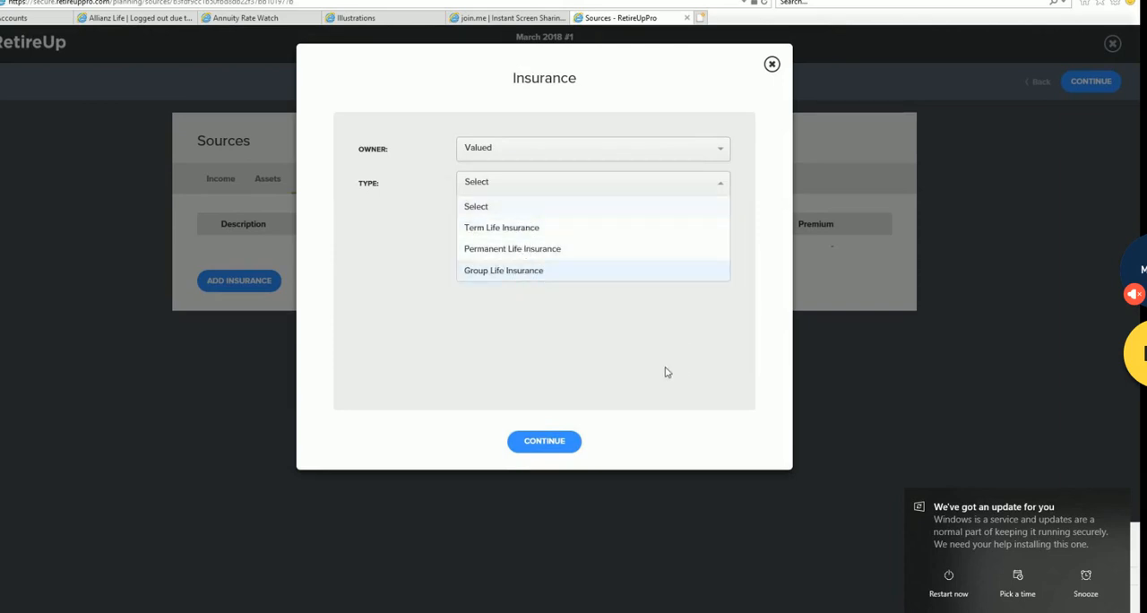
{"action": "left_click", "coordinate": [629, 351]}
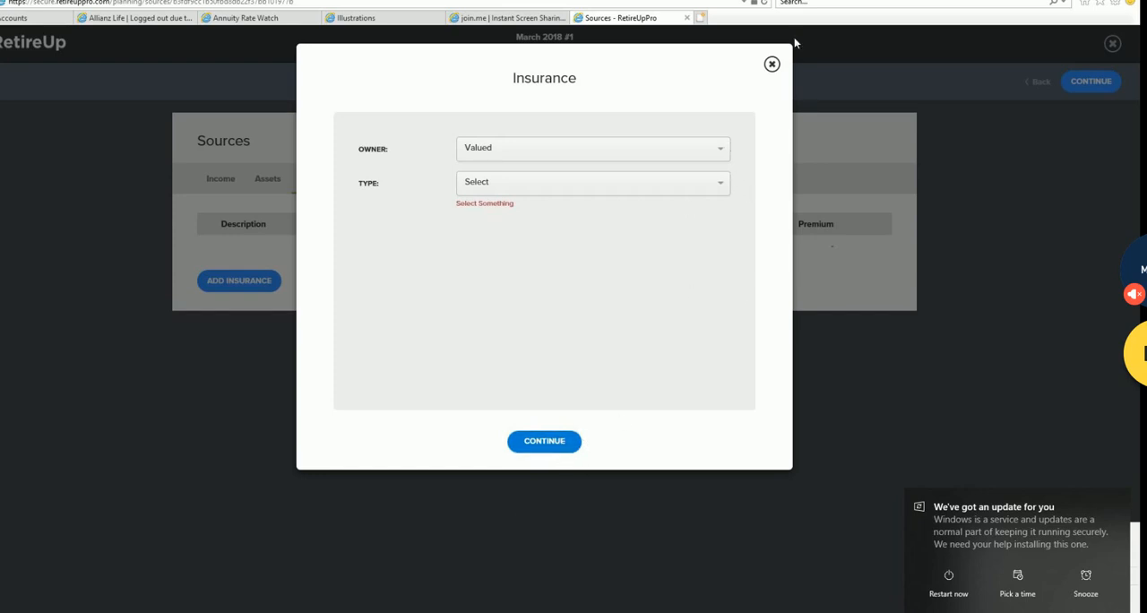
- Discard the insurance entry, view the Home liability's type options, and save the liability with Home kept as its type
{"action": "left_click", "coordinate": [773, 66]}
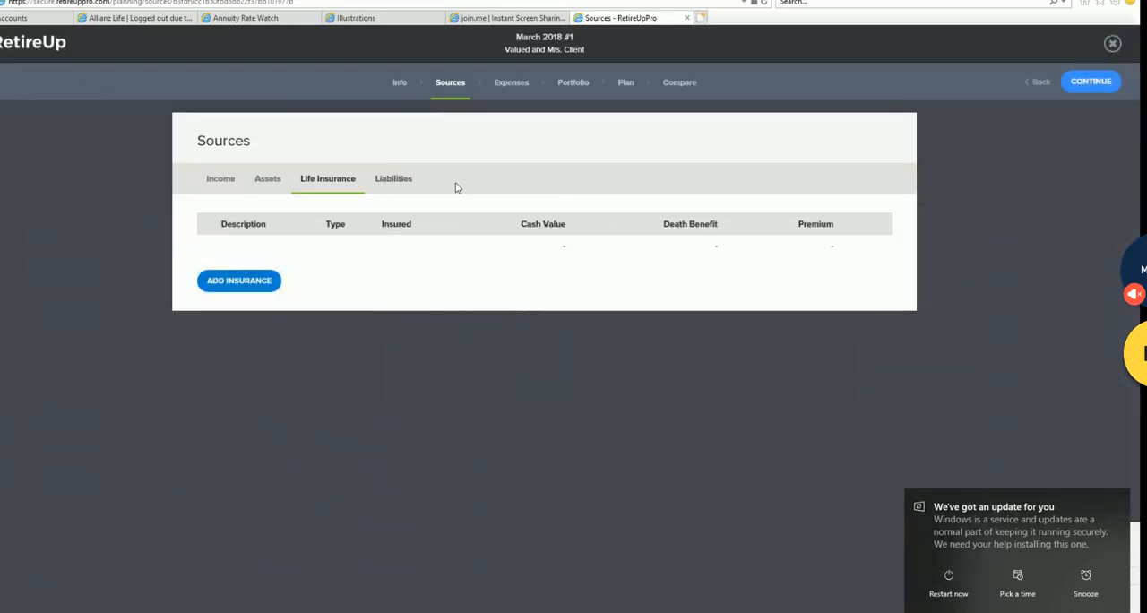
{"action": "left_click", "coordinate": [406, 182]}
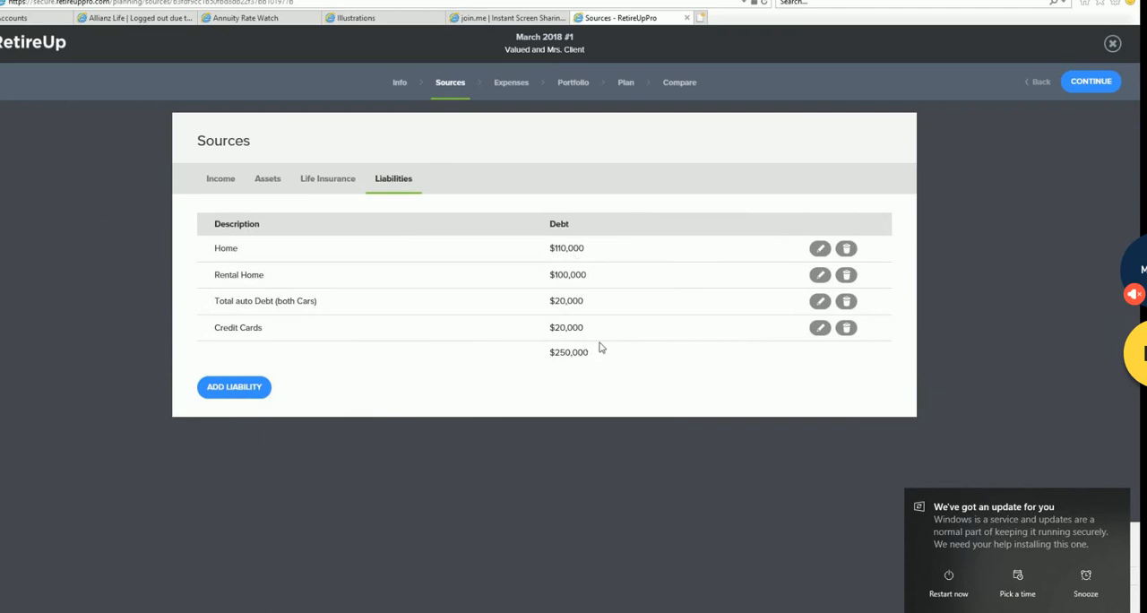
{"action": "left_click", "coordinate": [823, 251]}
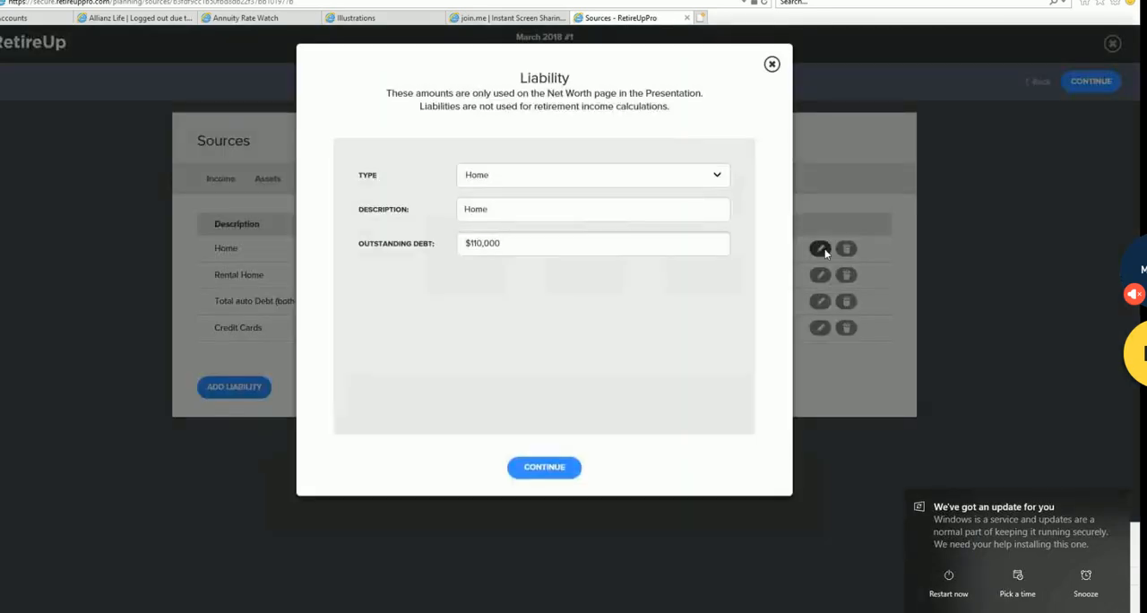
{"action": "left_click", "coordinate": [721, 177]}
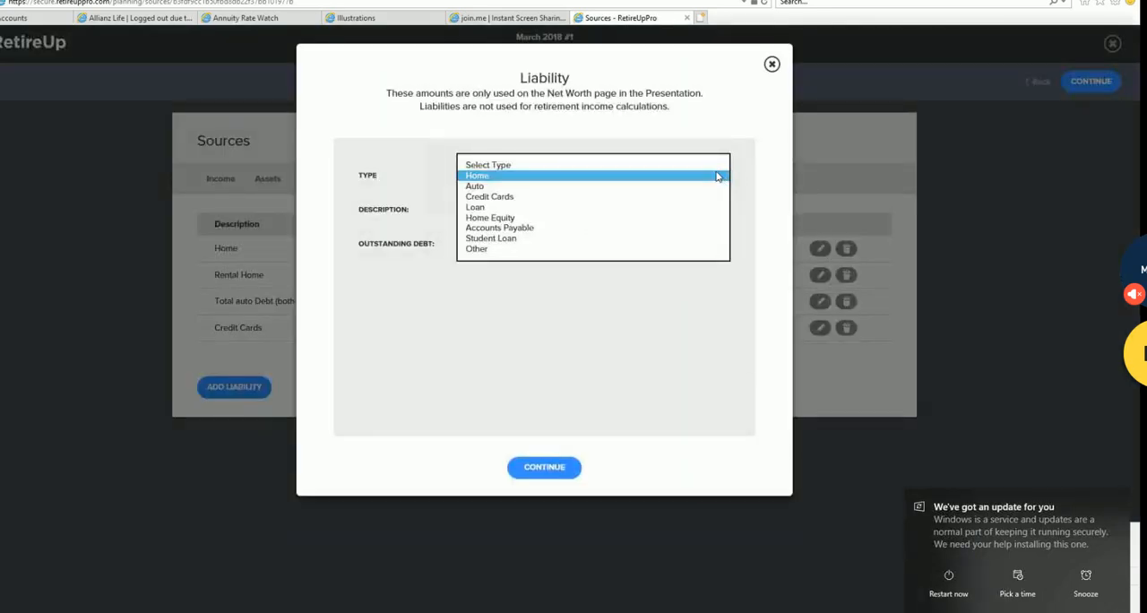
{"action": "left_click", "coordinate": [709, 176]}
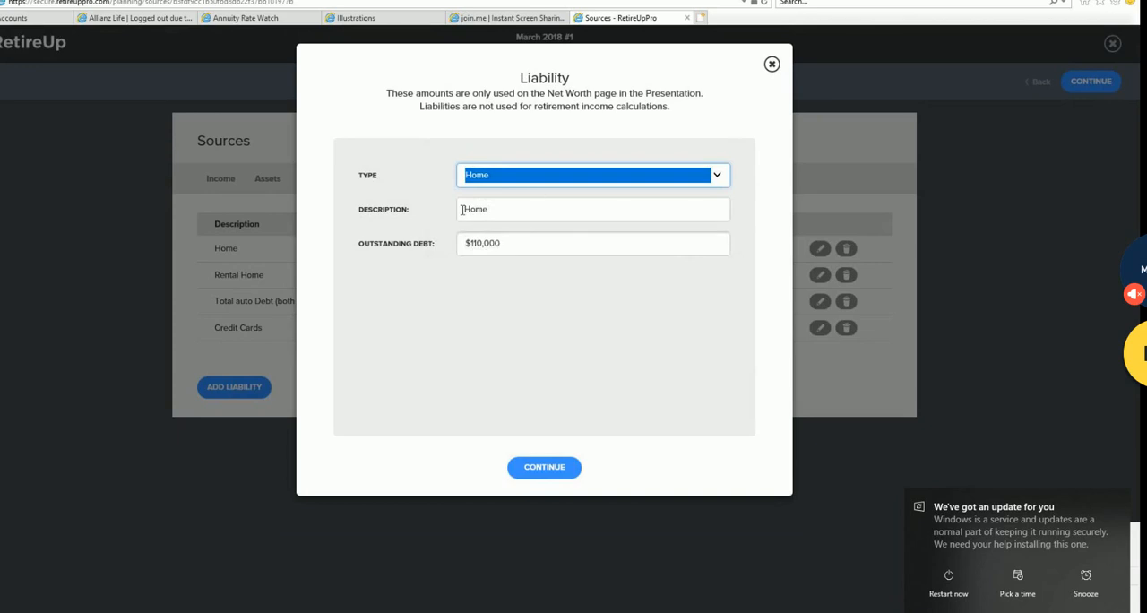
{"action": "left_click", "coordinate": [553, 473]}
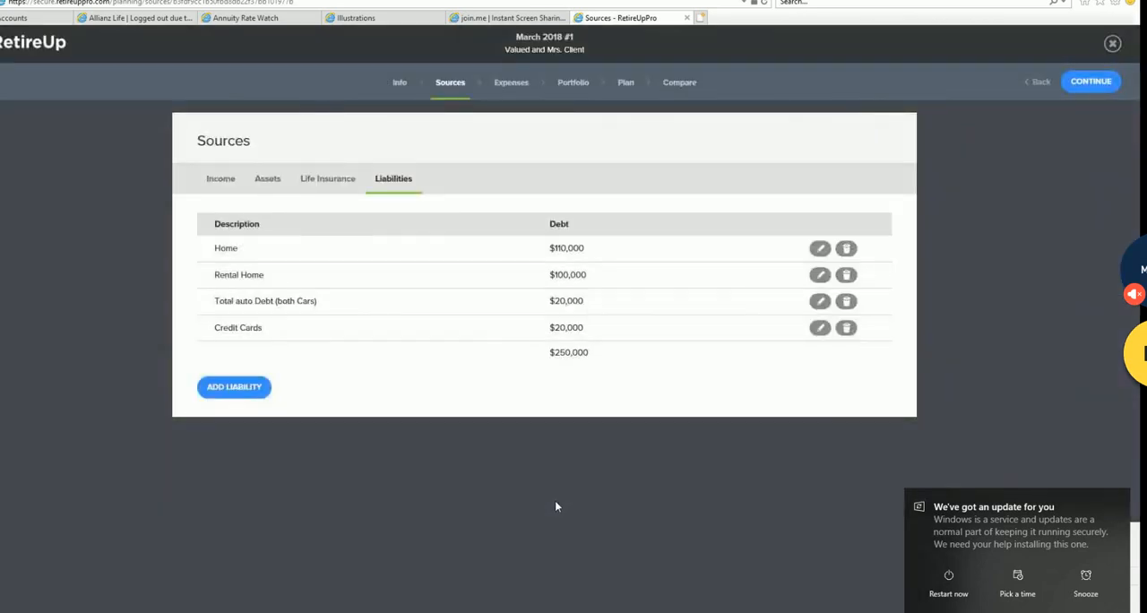
- Look at the fields of a blank new liability, discard it, and move on to the plan's expenses
{"action": "left_click", "coordinate": [255, 392]}
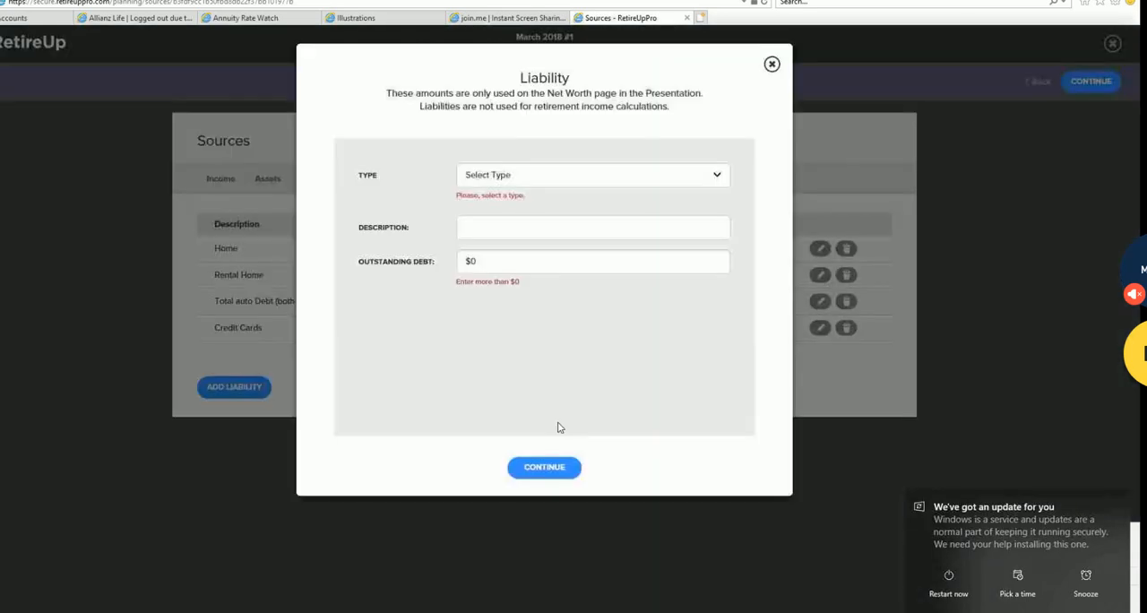
{"action": "left_click", "coordinate": [771, 64]}
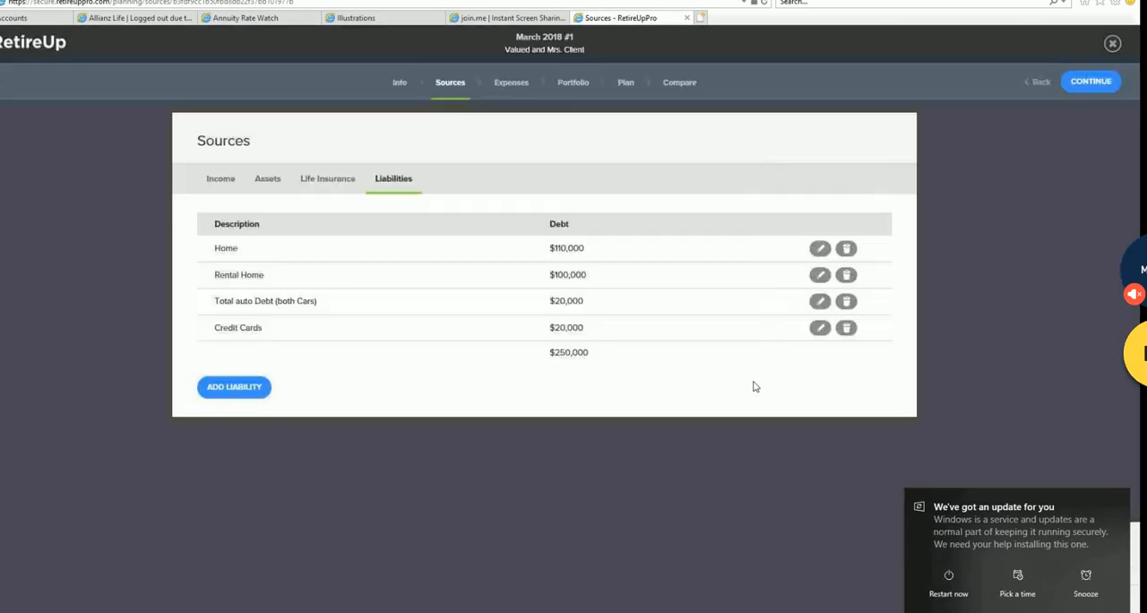
{"action": "left_click", "coordinate": [511, 85]}
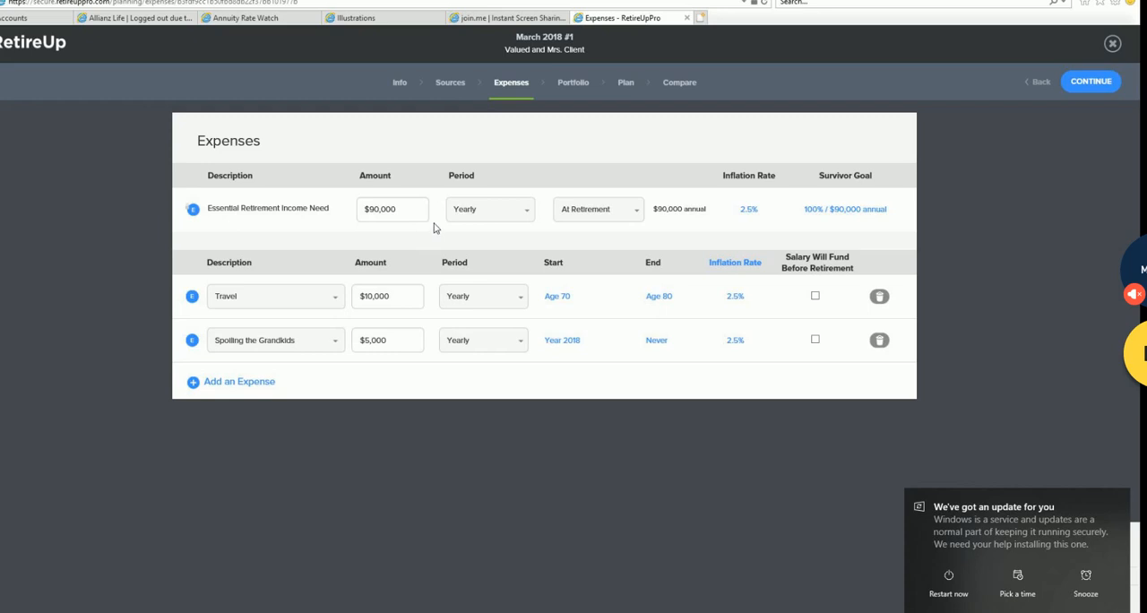
- Switch the Essential Retirement Income Need to In Current Dollars and back to At Retirement
{"action": "left_click", "coordinate": [638, 213]}
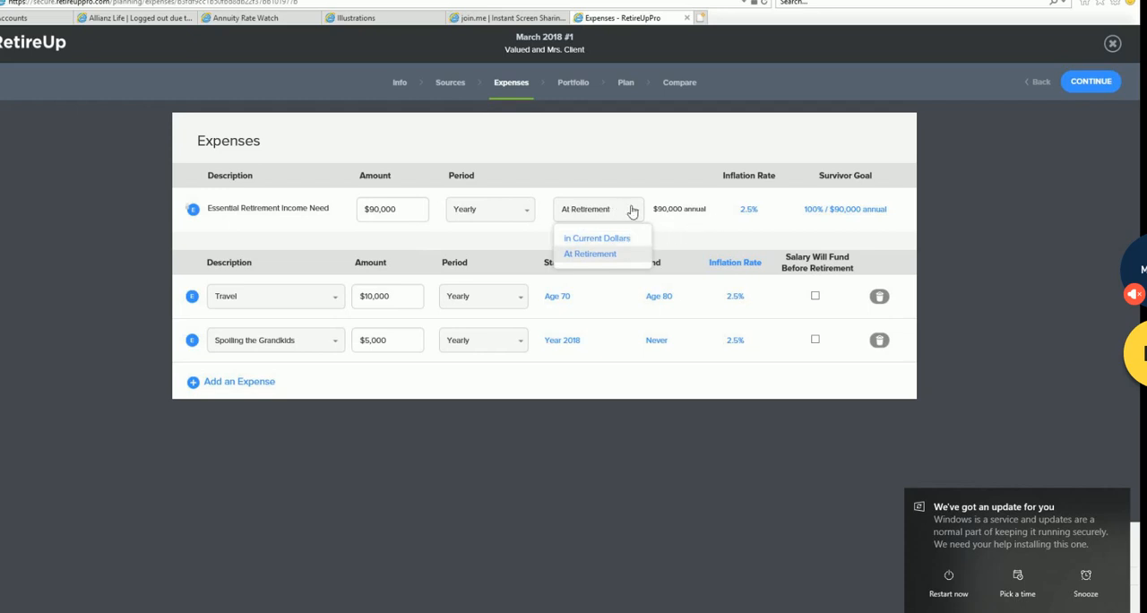
{"action": "left_click", "coordinate": [698, 235]}
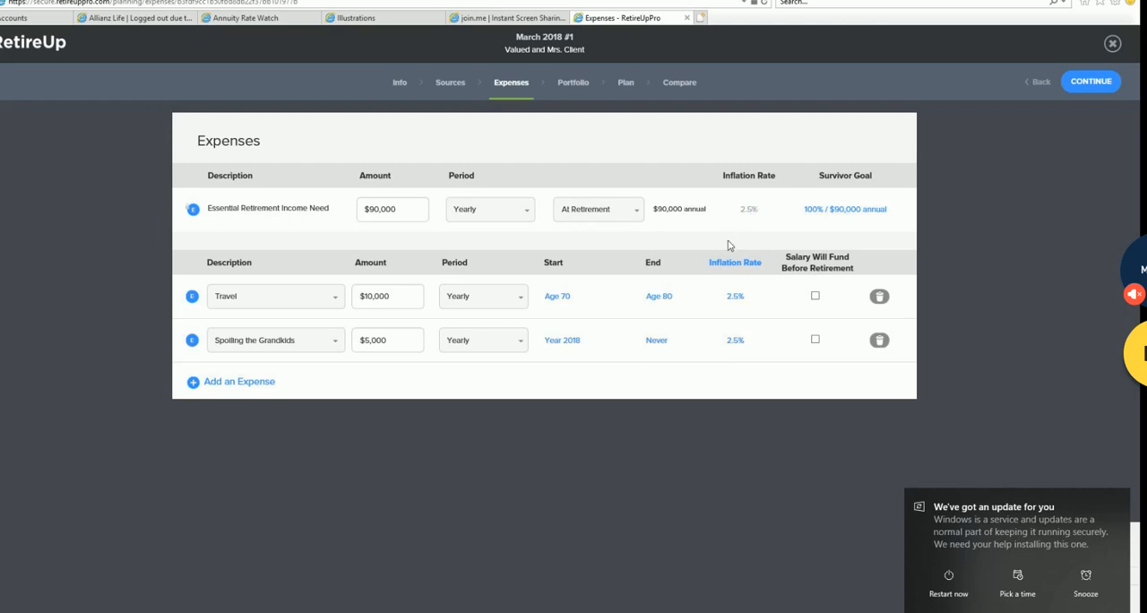
{"action": "left_click", "coordinate": [618, 221]}
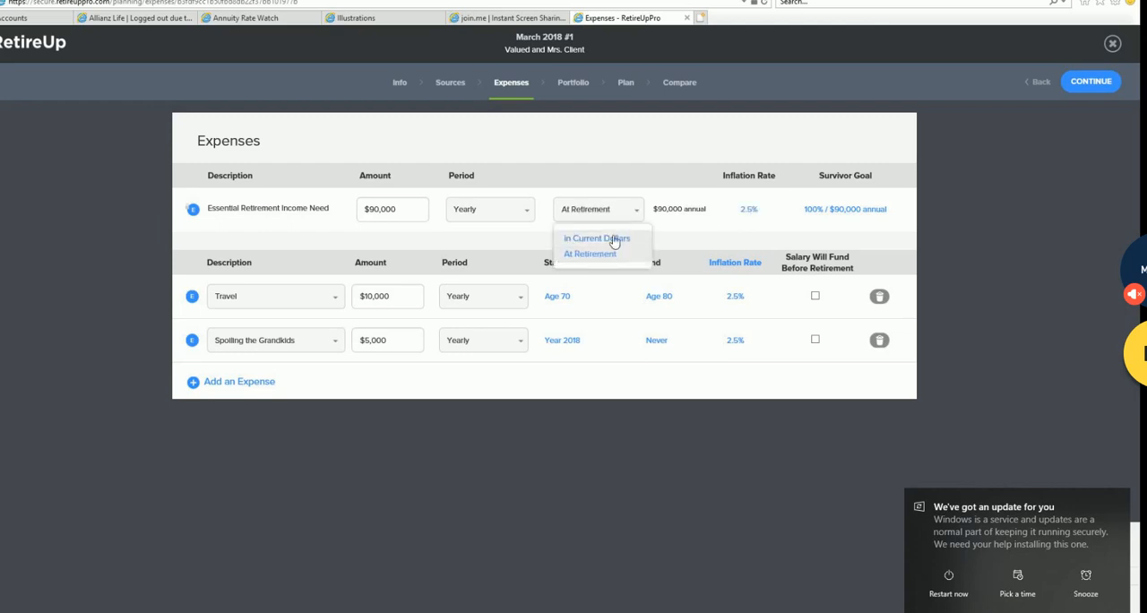
{"action": "left_click", "coordinate": [615, 238]}
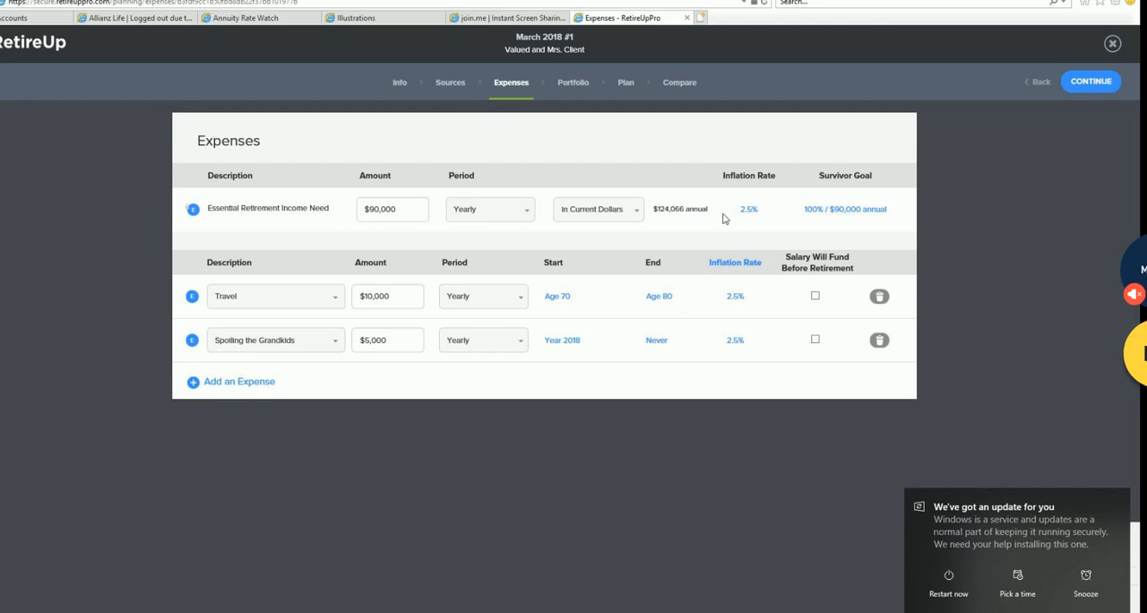
{"action": "left_click", "coordinate": [635, 211]}
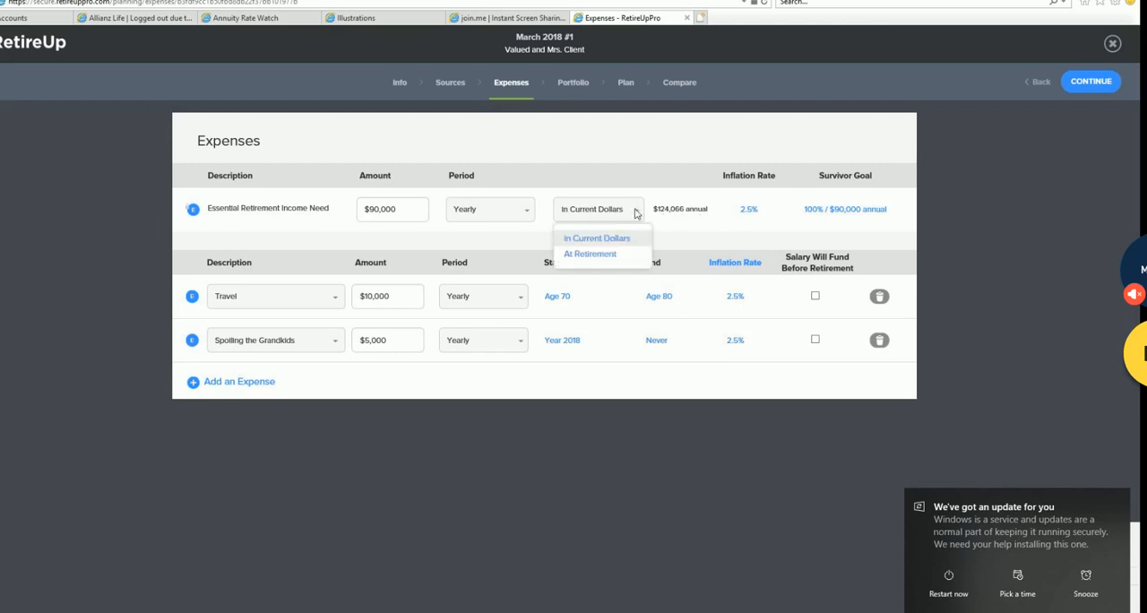
{"action": "left_click", "coordinate": [606, 256]}
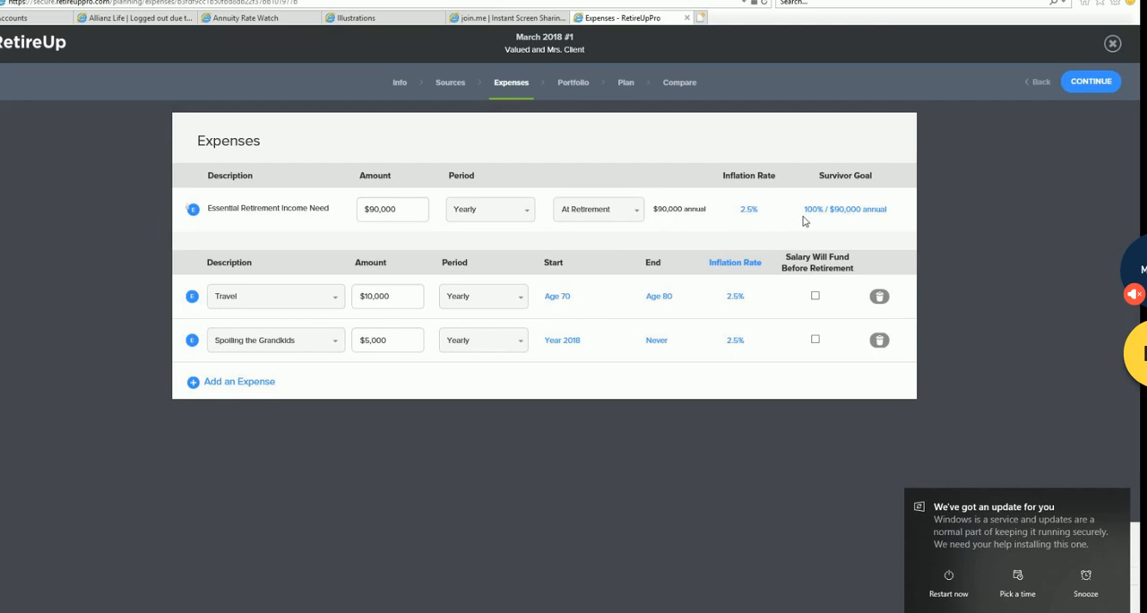
- Try a different inflation rate for the Essential Retirement Income Need and return it to 2.5%
{"action": "left_click", "coordinate": [748, 210]}
{"action": "mouse_move", "coordinate": [722, 235]}
{"action": "left_mouse_down"}
{"action": "mouse_move", "coordinate": [699, 234]}
{"action": "mouse_move", "coordinate": [762, 234]}
{"action": "mouse_move", "coordinate": [718, 234]}
{"action": "left_mouse_up"}
{"action": "left_click", "coordinate": [749, 211]}
{"action": "left_click_drag", "start_coordinate": [710, 239], "coordinate": [723, 237]}
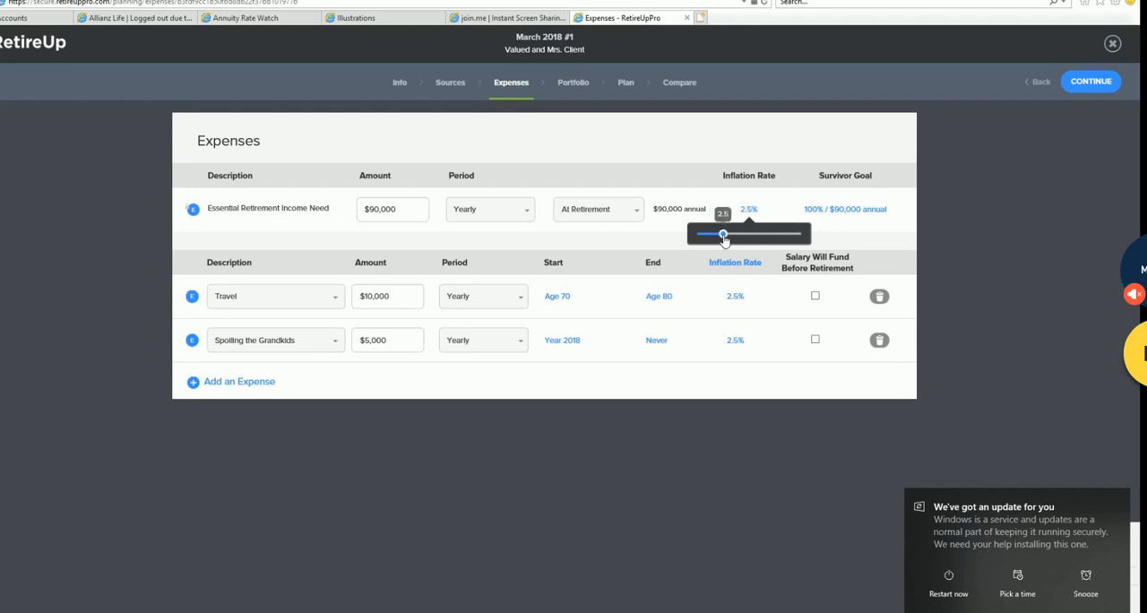
- Look over the preset descriptions available for the Travel expense and keep Travel as its label
{"action": "left_click", "coordinate": [338, 298]}
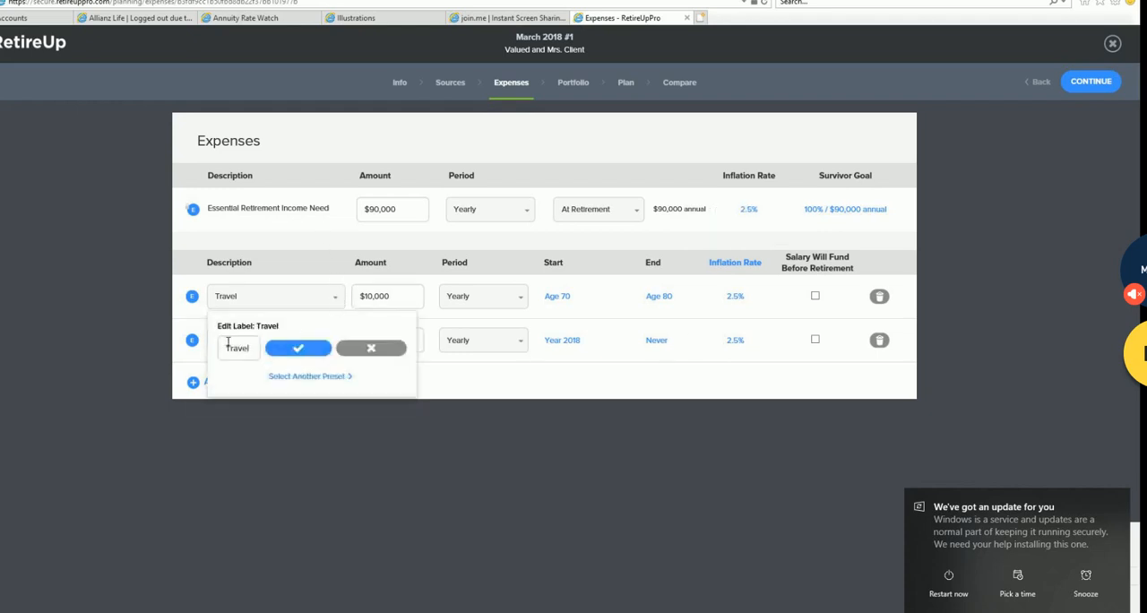
{"action": "left_click", "coordinate": [337, 302]}
{"action": "left_click", "coordinate": [337, 301]}
{"action": "left_click", "coordinate": [313, 377]}
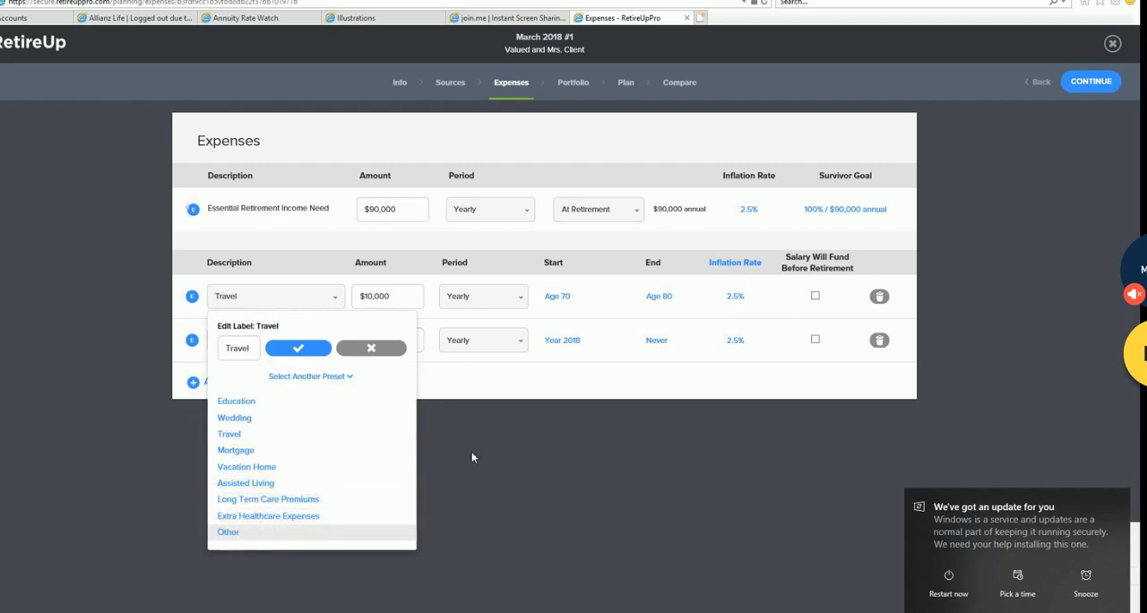
{"action": "left_click", "coordinate": [306, 352]}
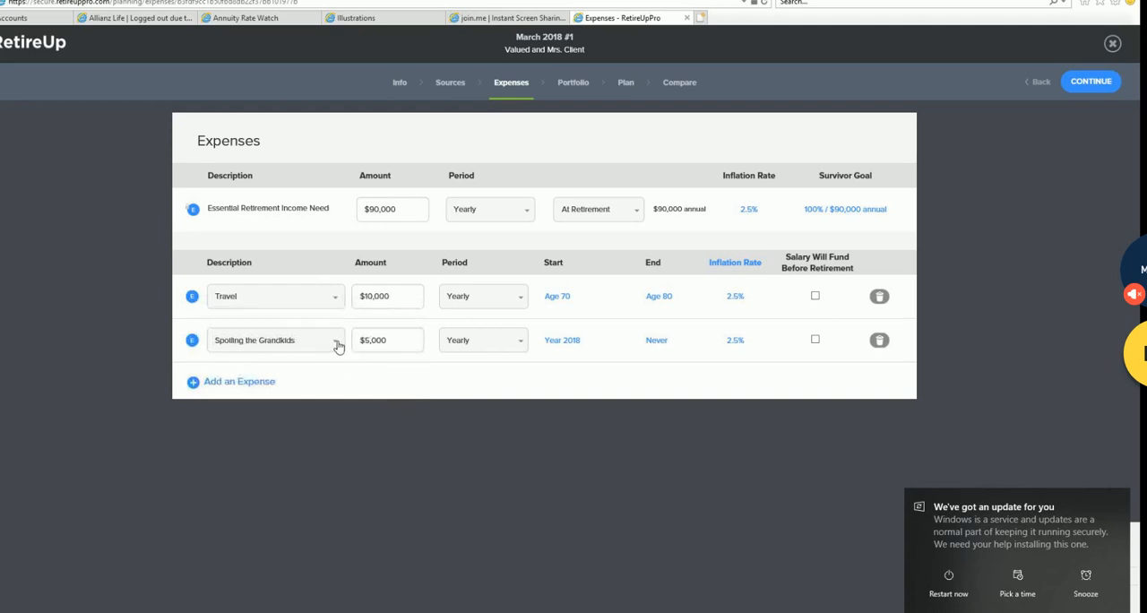
- Examine the custom label of the Spoiling the Grandkids expense and close the label editor without changes
{"action": "left_click", "coordinate": [337, 344]}
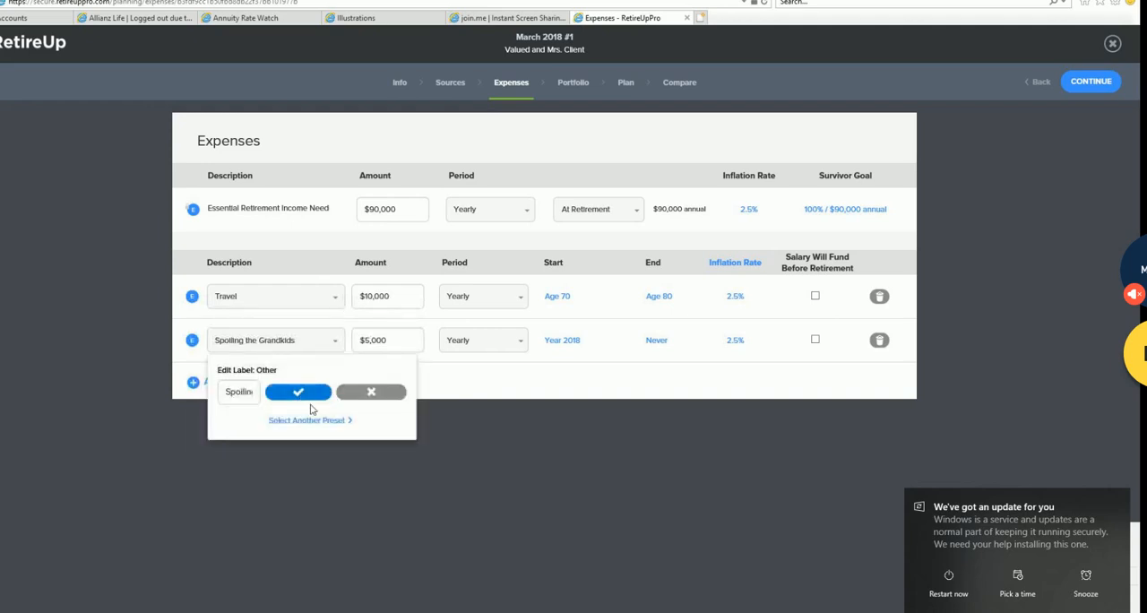
{"action": "left_click", "coordinate": [255, 393]}
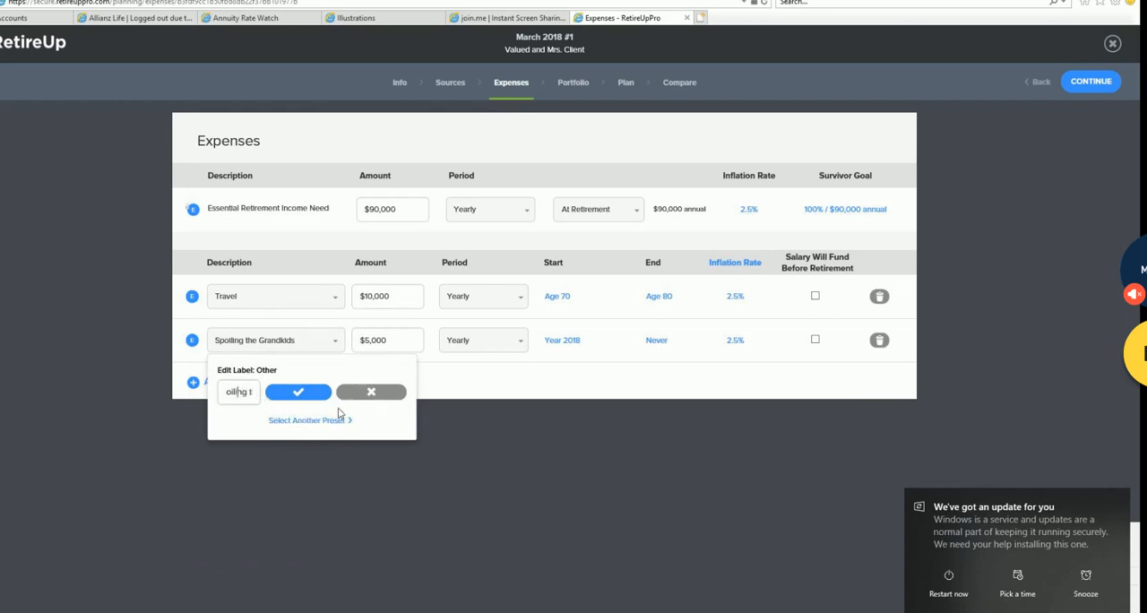
{"action": "key", "text": "Home"}
{"action": "key", "text": "Right"}
{"action": "key", "text": "Right"}
{"action": "key", "text": "Right"}
{"action": "key", "text": "Right"}
{"action": "key", "text": "Right"}
{"action": "key", "text": "Right"}
{"action": "key", "text": "Right"}
{"action": "key", "text": "Right"}
{"action": "key", "text": "Right"}
{"action": "key", "text": "Right"}
{"action": "key", "text": "Right"}
{"action": "key", "text": "Right"}
{"action": "key", "text": "Right"}
{"action": "key", "text": "Right"}
{"action": "key", "text": "Right"}
{"action": "key", "text": "Right"}
{"action": "key", "text": "Right"}
{"action": "key", "text": "Right"}
{"action": "key", "text": "Right"}
{"action": "key", "text": "Home"}
{"action": "left_click", "coordinate": [338, 344]}
{"action": "left_click", "coordinate": [338, 344]}
{"action": "left_click", "coordinate": [376, 393]}
- Add a new expense and toggle its essential/non-essential marker, leaving it as essential (E)
{"action": "left_click", "coordinate": [190, 383]}
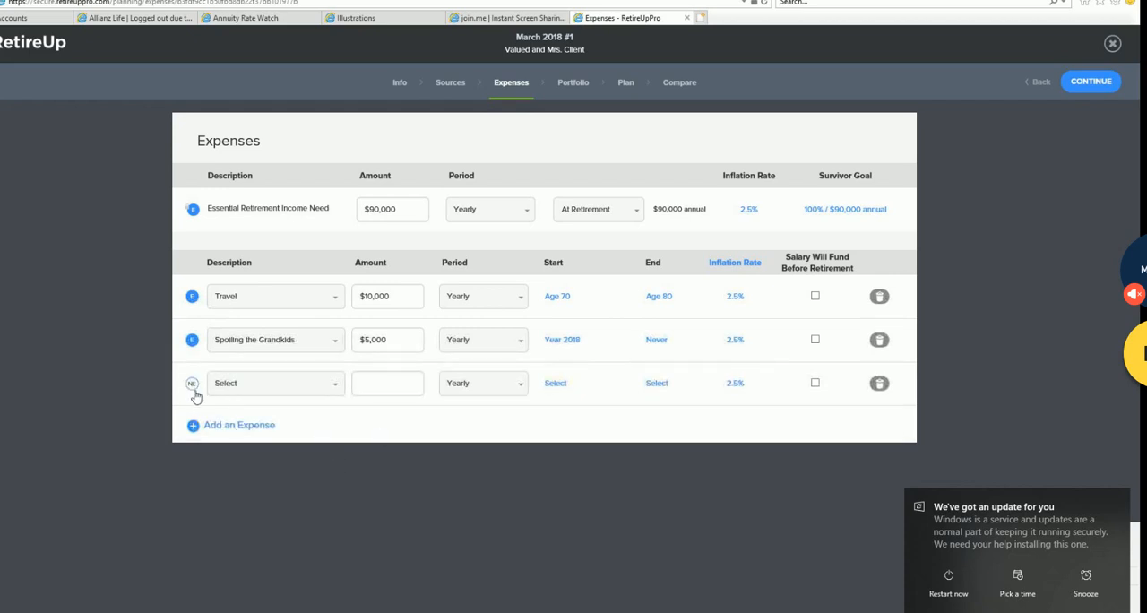
{"action": "left_click", "coordinate": [192, 383]}
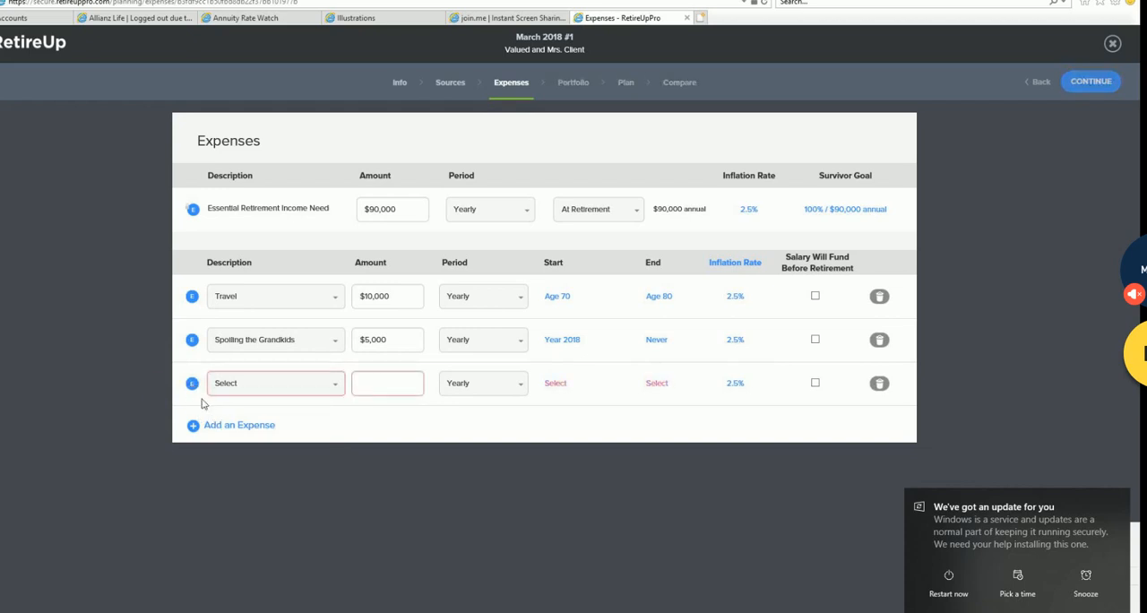
{"action": "left_click", "coordinate": [195, 389]}
{"action": "left_click", "coordinate": [194, 387]}
- Choose Other as the new expense's description and label it "Gaming Habit"
{"action": "left_click", "coordinate": [328, 383]}
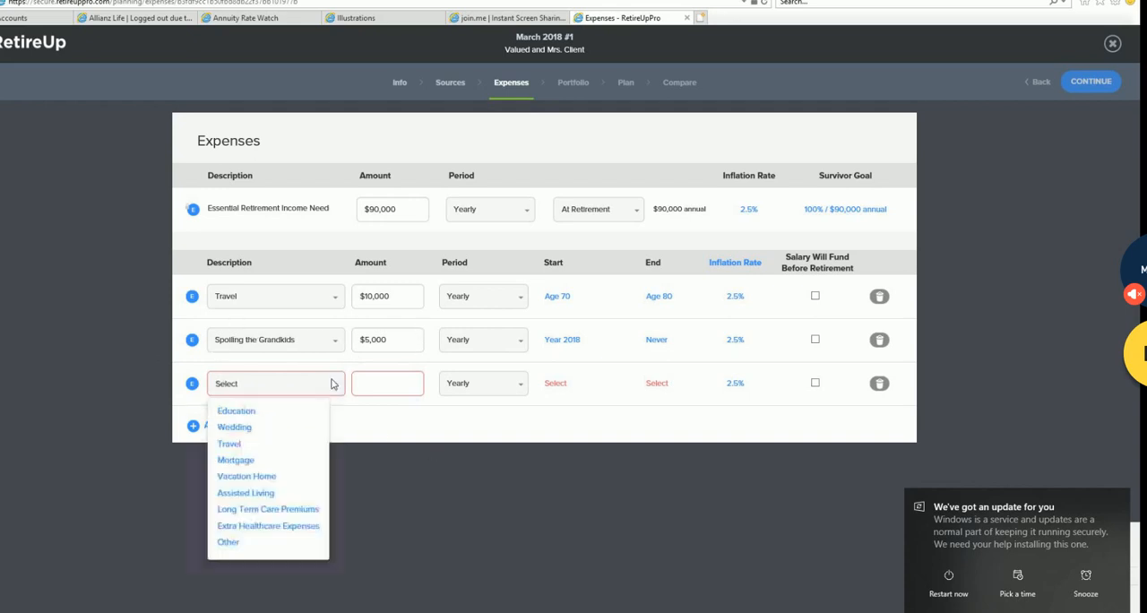
{"action": "left_click", "coordinate": [233, 542]}
{"action": "left_click", "coordinate": [226, 385]}
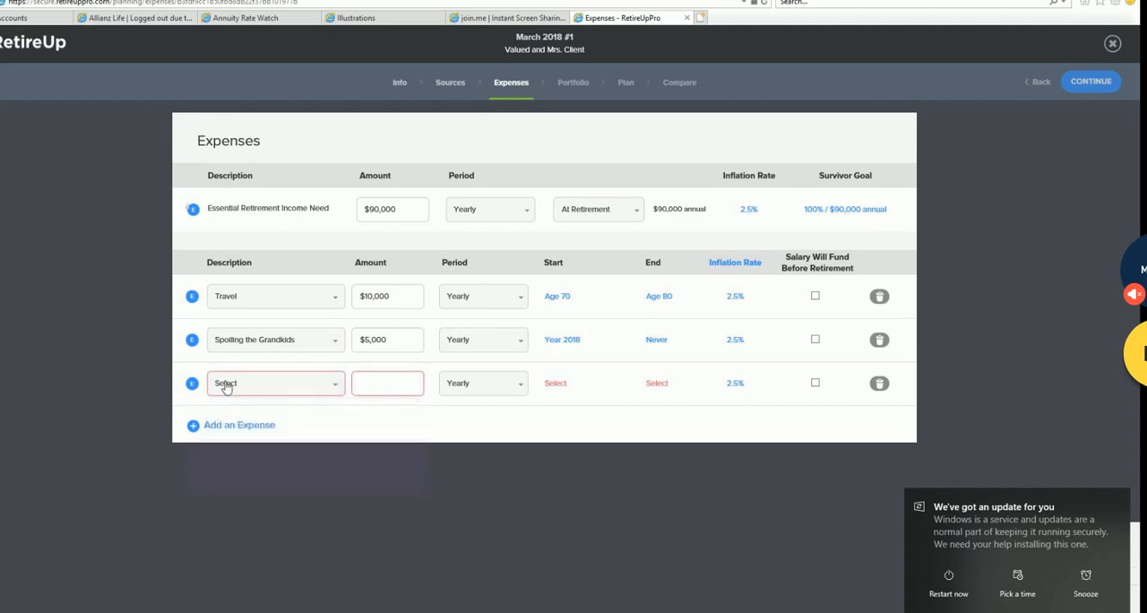
{"action": "left_click", "coordinate": [336, 385]}
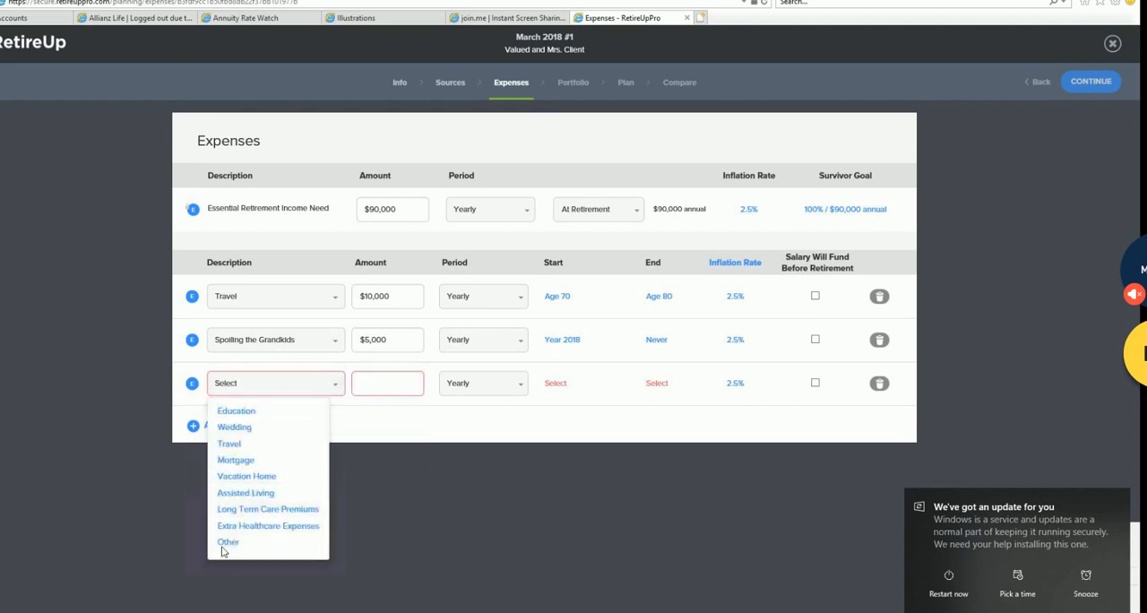
{"action": "left_click", "coordinate": [227, 544]}
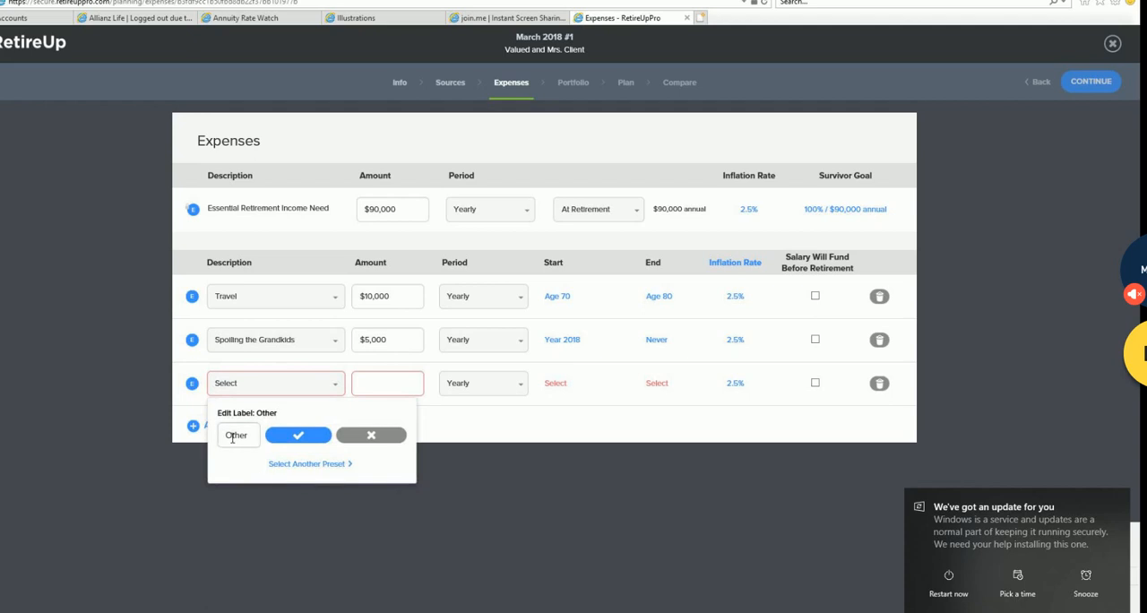
{"action": "double_click", "coordinate": [232, 437]}
{"action": "key", "text": "BackSpace"}
{"action": "key", "text": "BackSpace"}
{"action": "key", "text": "BackSpace"}
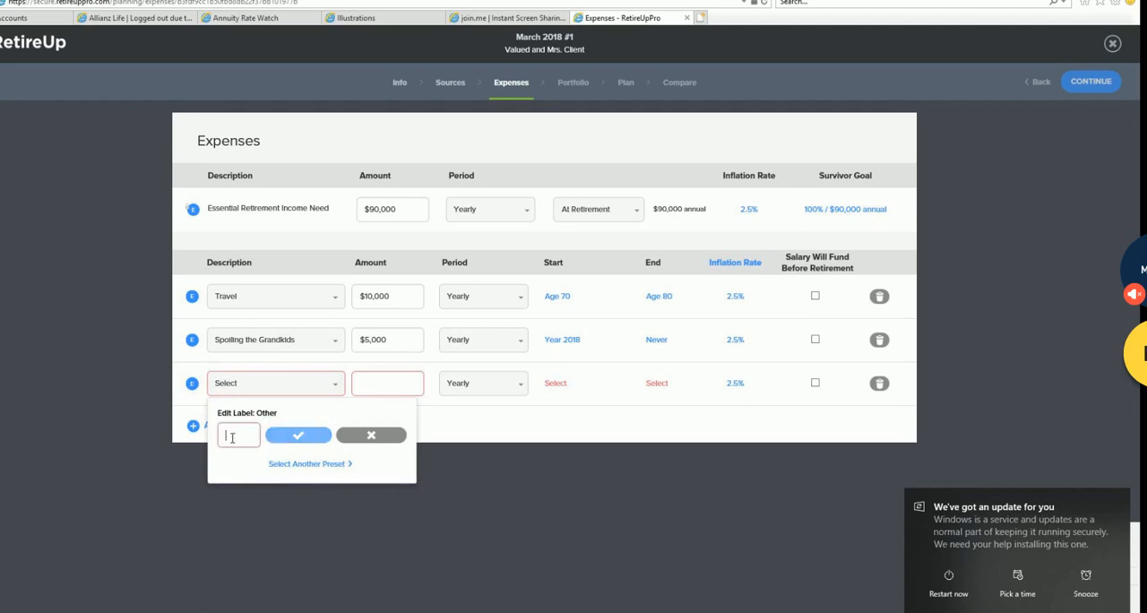
{"action": "type", "text": "Gaming"}
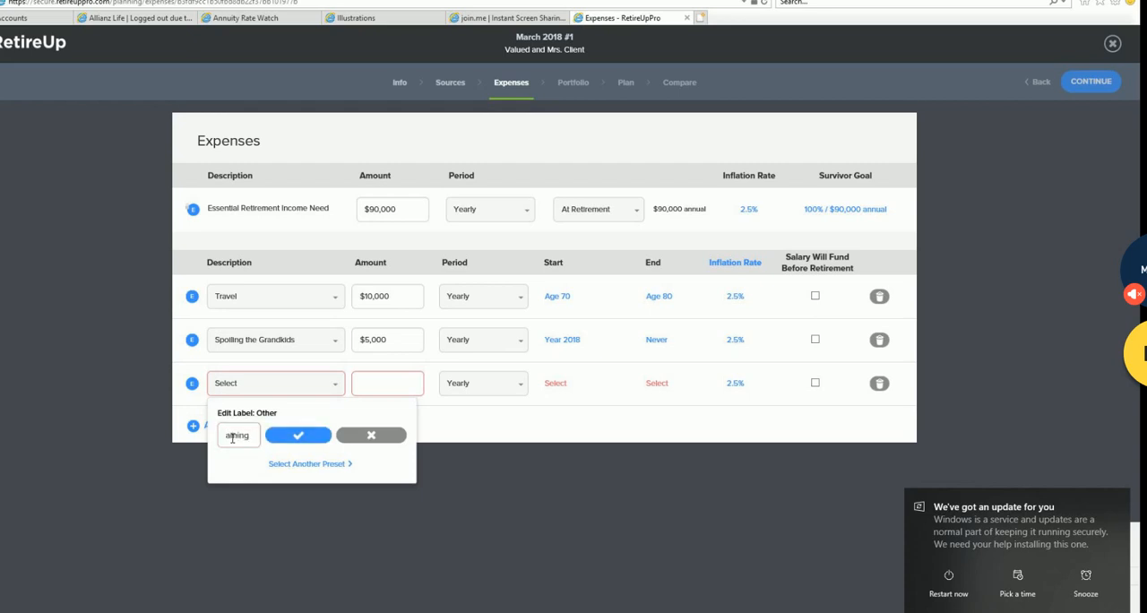
{"action": "type", "text": " Habit"}
{"action": "left_click", "coordinate": [315, 435]}
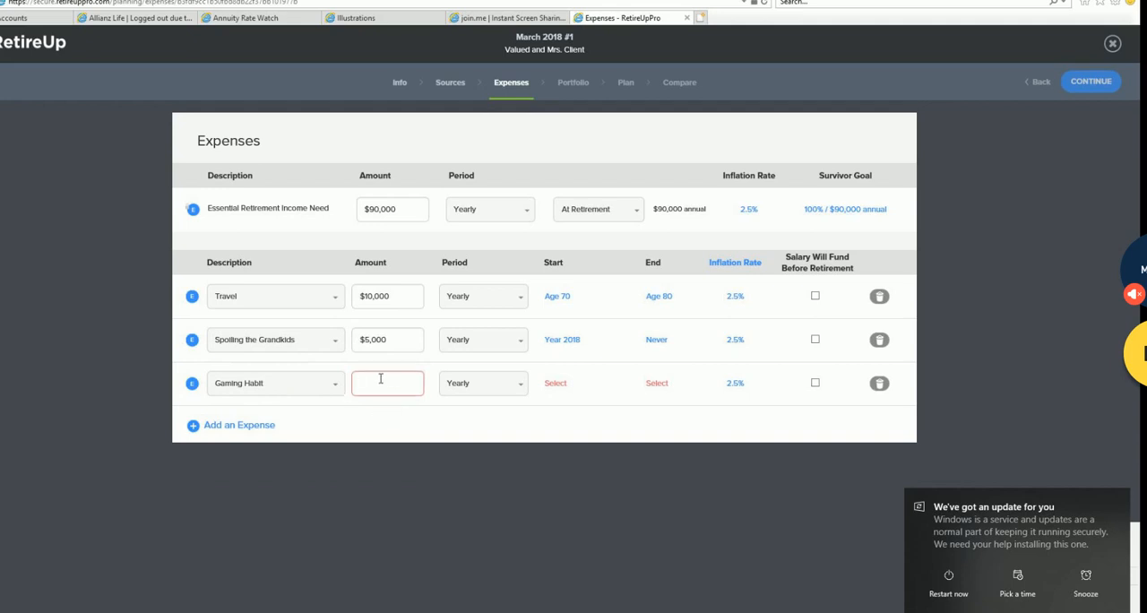
- Set the Gaming Habit expense's amount to $5,000 and its start to age 66
{"action": "type", "text": "$5,000"}
{"action": "left_click", "coordinate": [565, 386]}
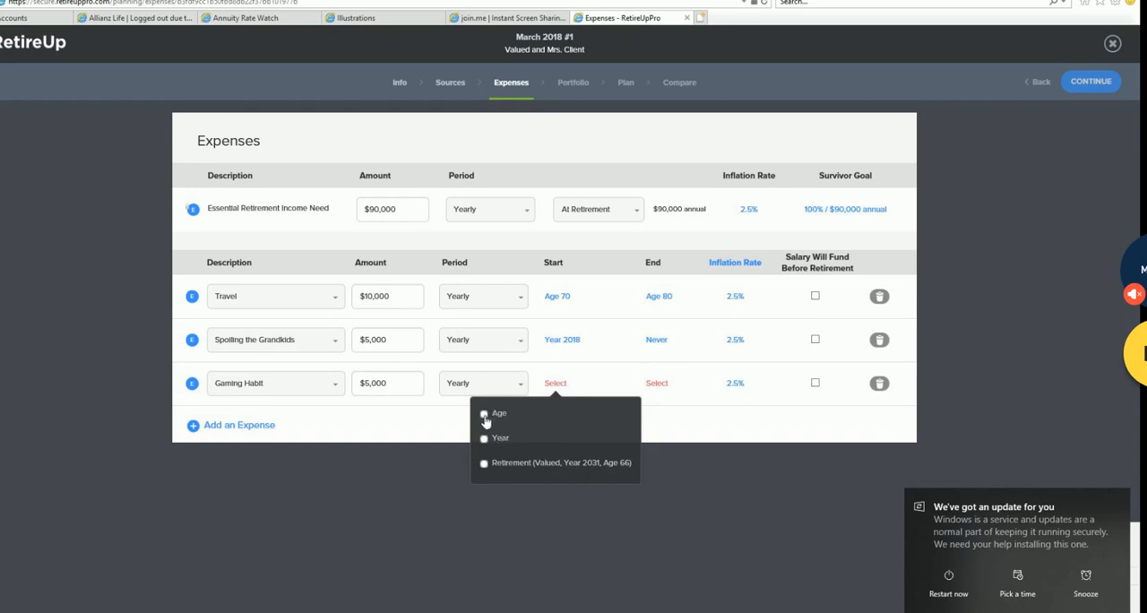
{"action": "left_click", "coordinate": [484, 415]}
{"action": "left_click", "coordinate": [554, 418]}
{"action": "scroll", "coordinate": [553, 469], "scroll_direction": "down", "scroll_amount": 1}
{"action": "scroll", "coordinate": [557, 485], "scroll_direction": "down", "scroll_amount": 4}
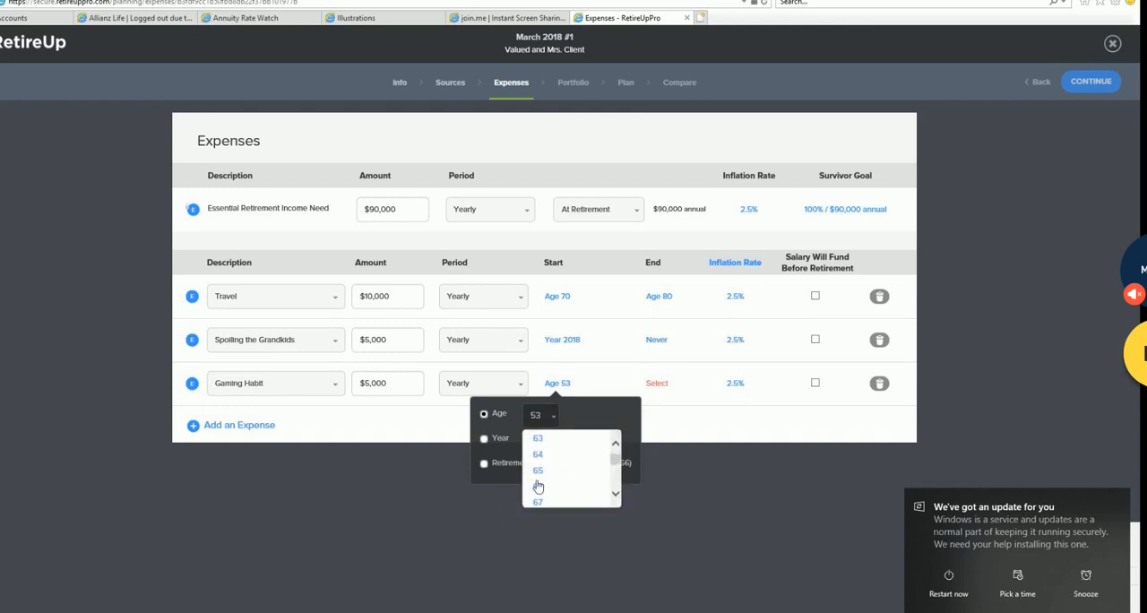
{"action": "left_click", "coordinate": [542, 487]}
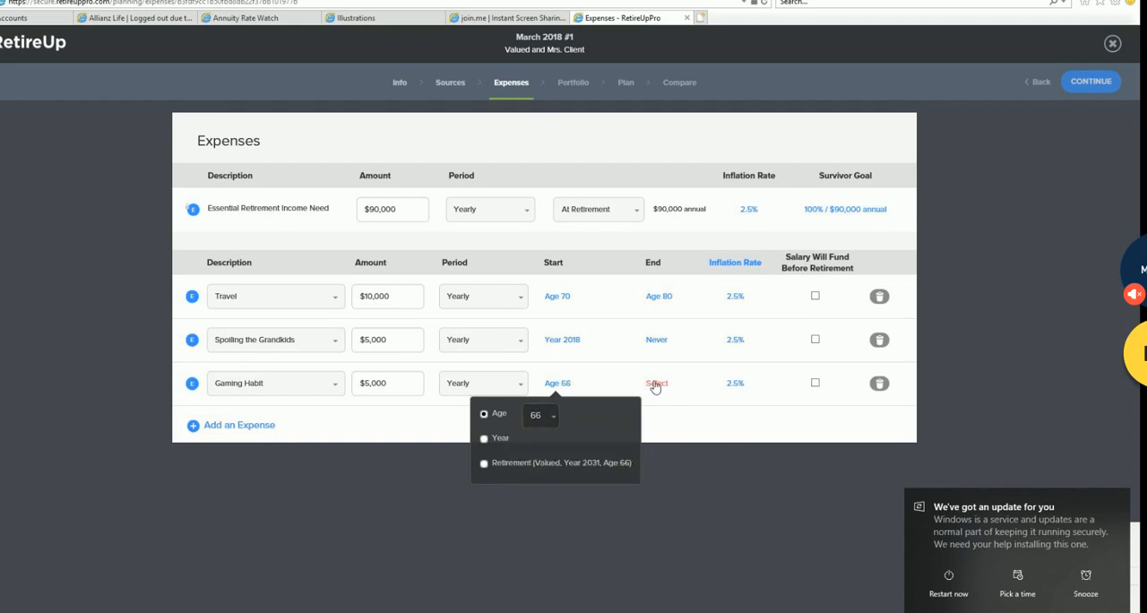
- Set the end of the Gaming Habit expense to Never
{"action": "left_click", "coordinate": [655, 384]}
{"action": "left_click", "coordinate": [619, 471]}
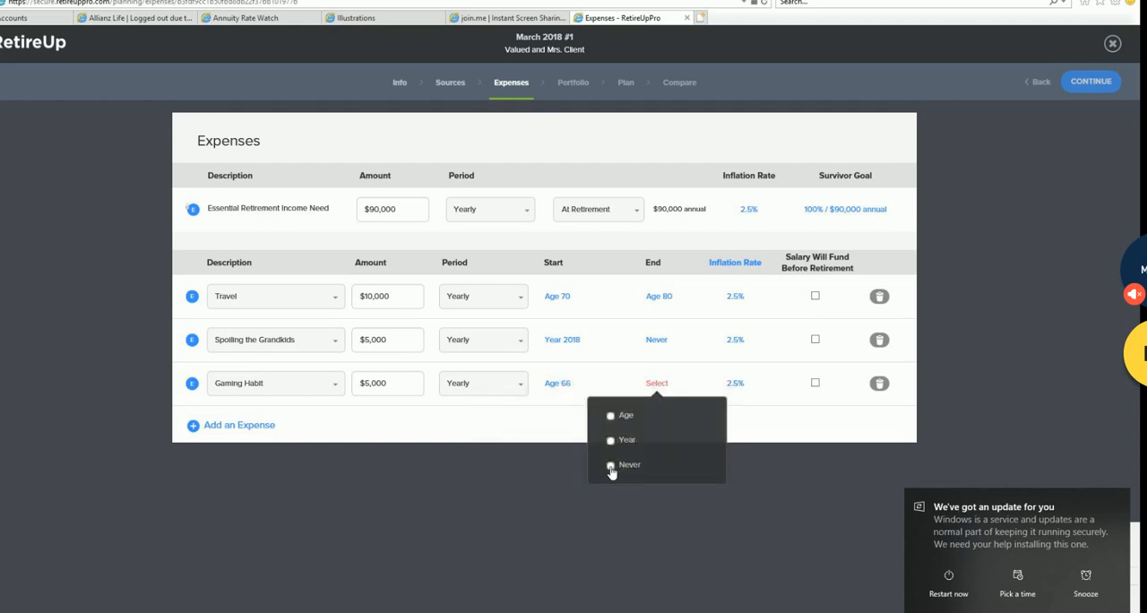
{"action": "left_click", "coordinate": [798, 417]}
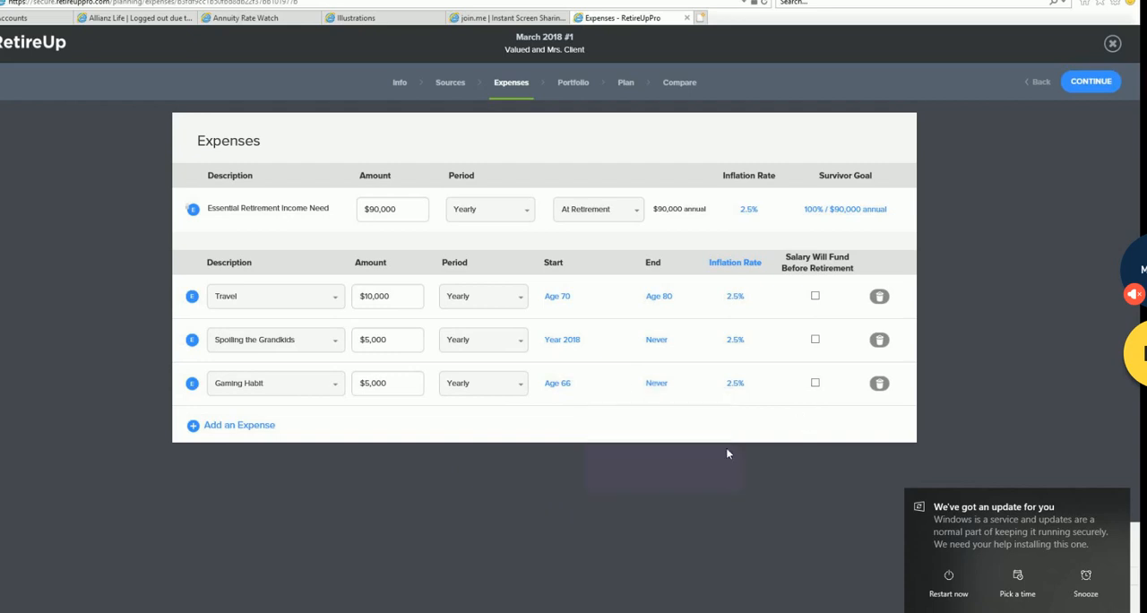
- Delete the Gaming Habit expense
{"action": "left_click", "coordinate": [880, 384]}
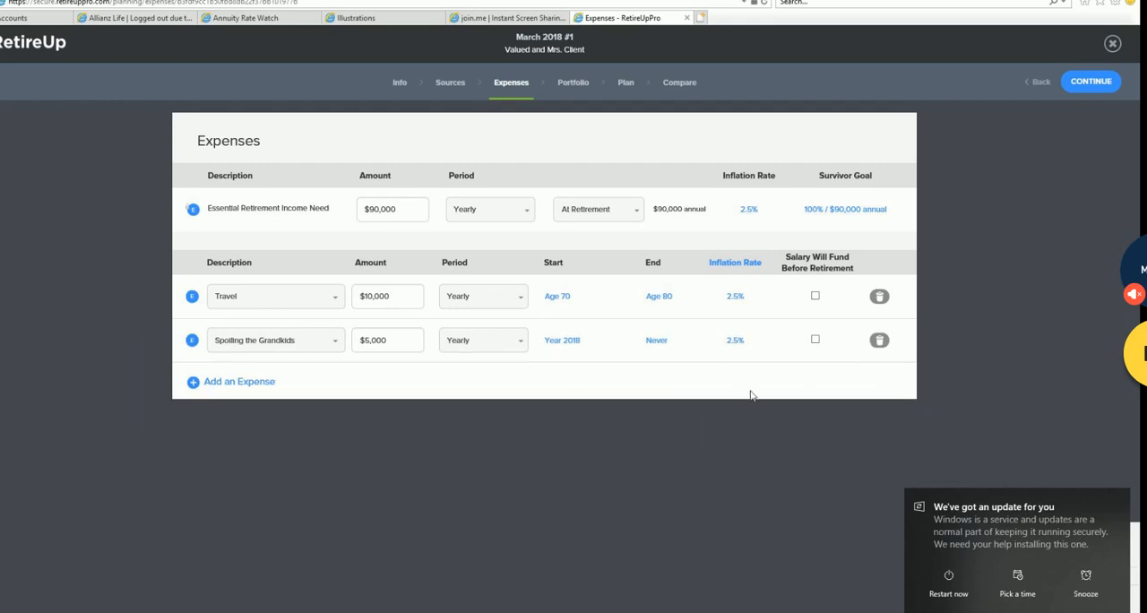
- Go to the plan's Portfolio section and show the simple risk tolerance view, closing the calendar reminder window
{"action": "left_click", "coordinate": [574, 85]}
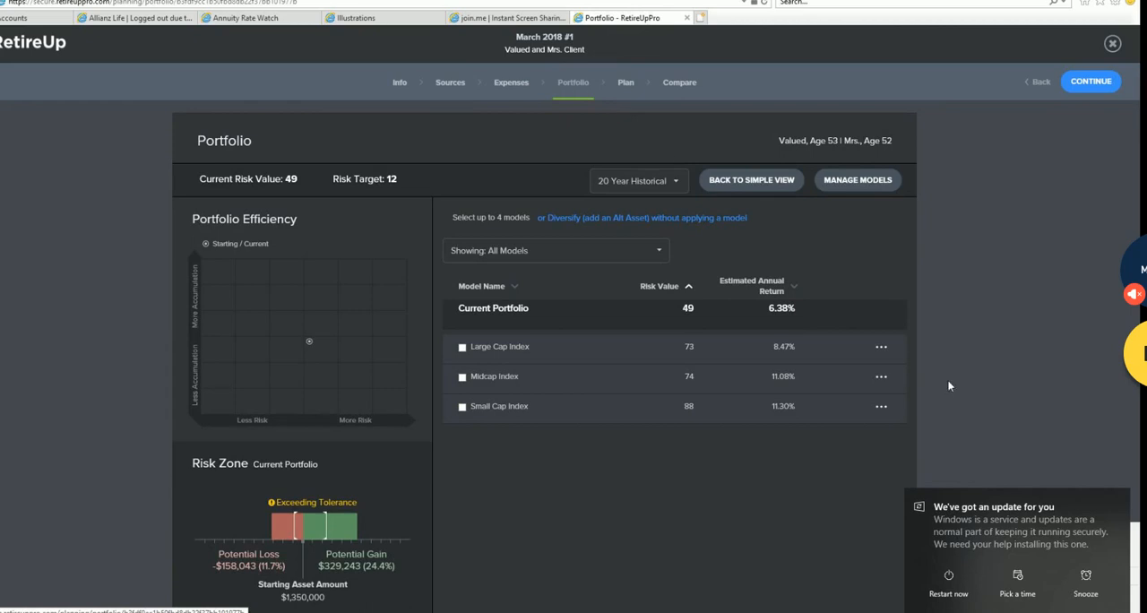
{"action": "left_click", "coordinate": [771, 182]}
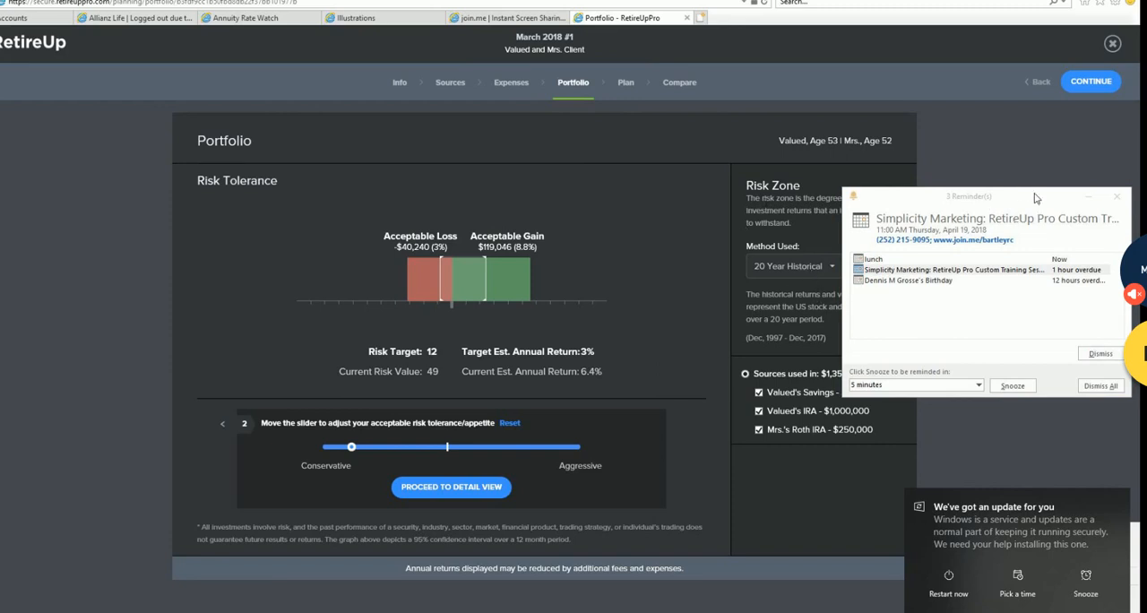
{"action": "left_click", "coordinate": [1117, 196]}
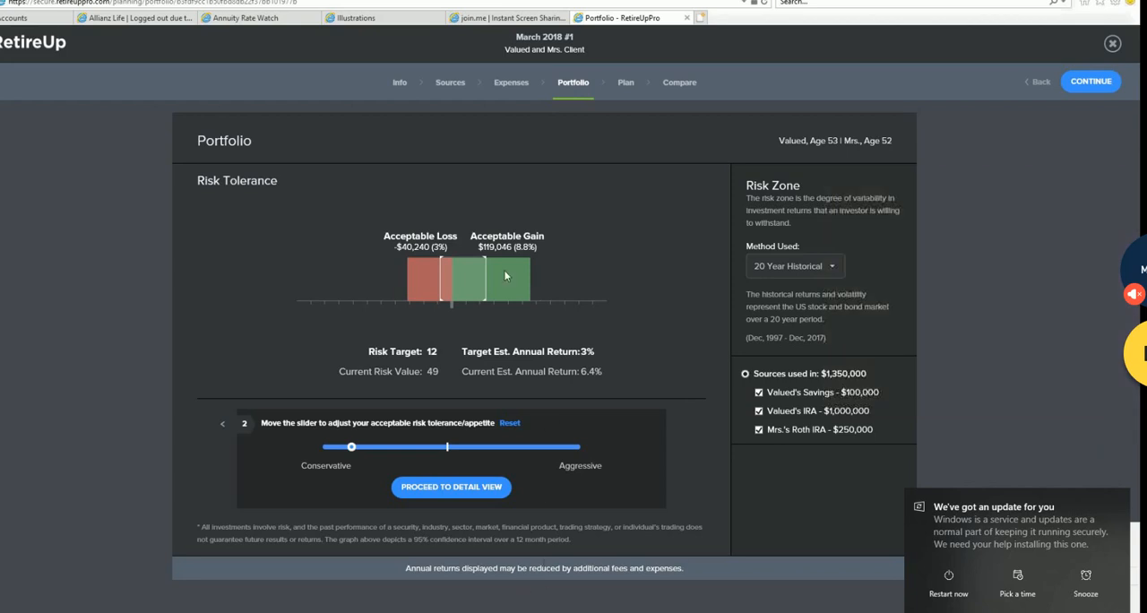
- Return to the detailed portfolio view and select the Large Cap Index, Midcap Index and Small Cap Index models for comparison
{"action": "left_click", "coordinate": [474, 495]}
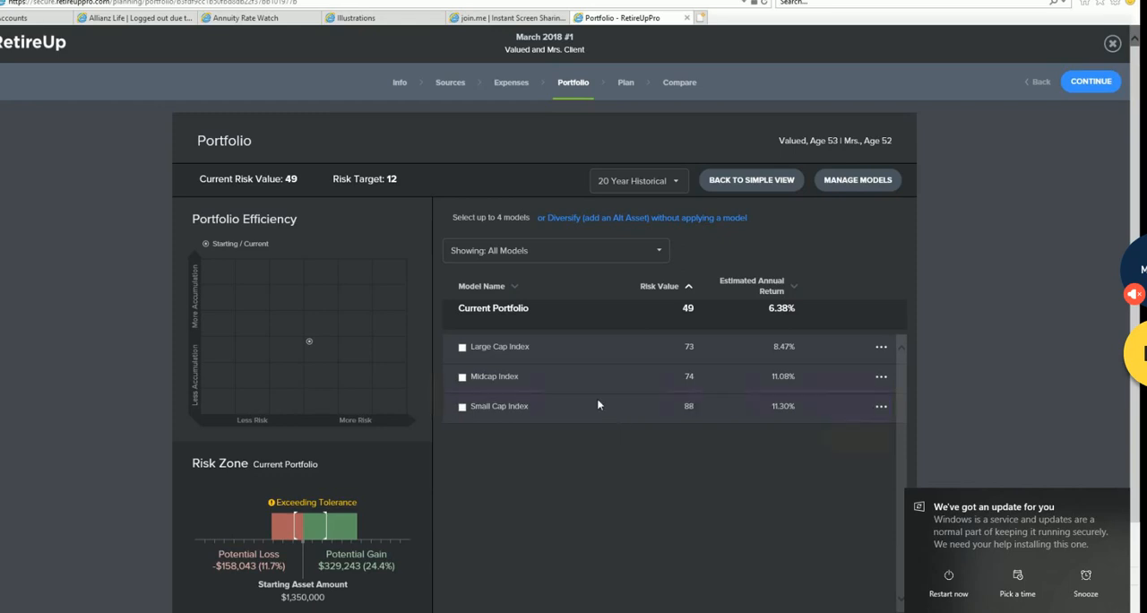
{"action": "mouse_move", "coordinate": [840, 355]}
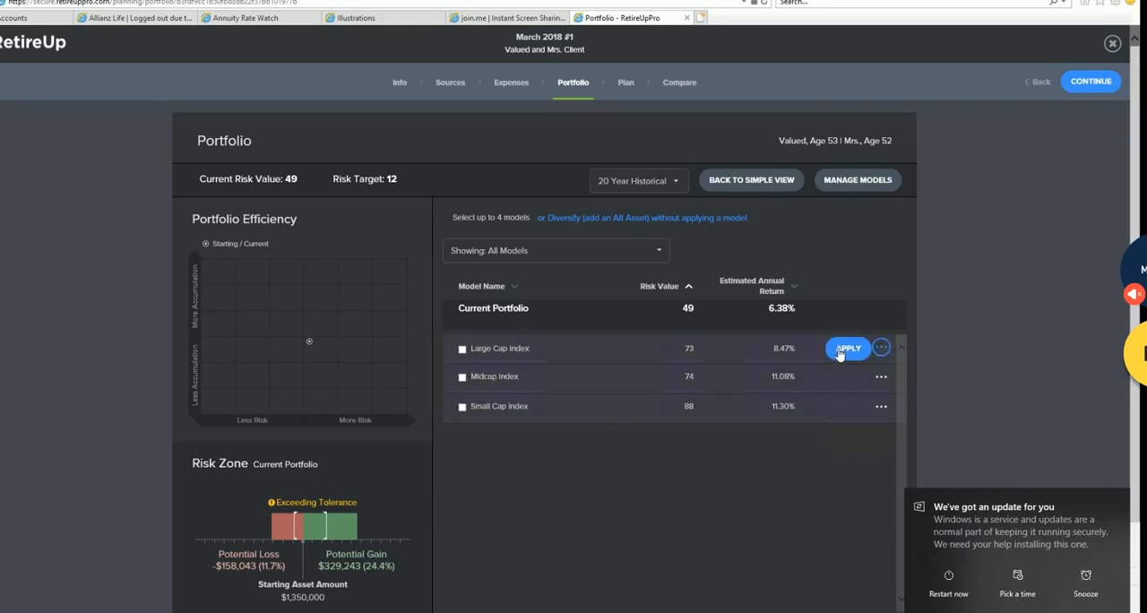
{"action": "left_click", "coordinate": [463, 348]}
{"action": "left_click", "coordinate": [462, 377]}
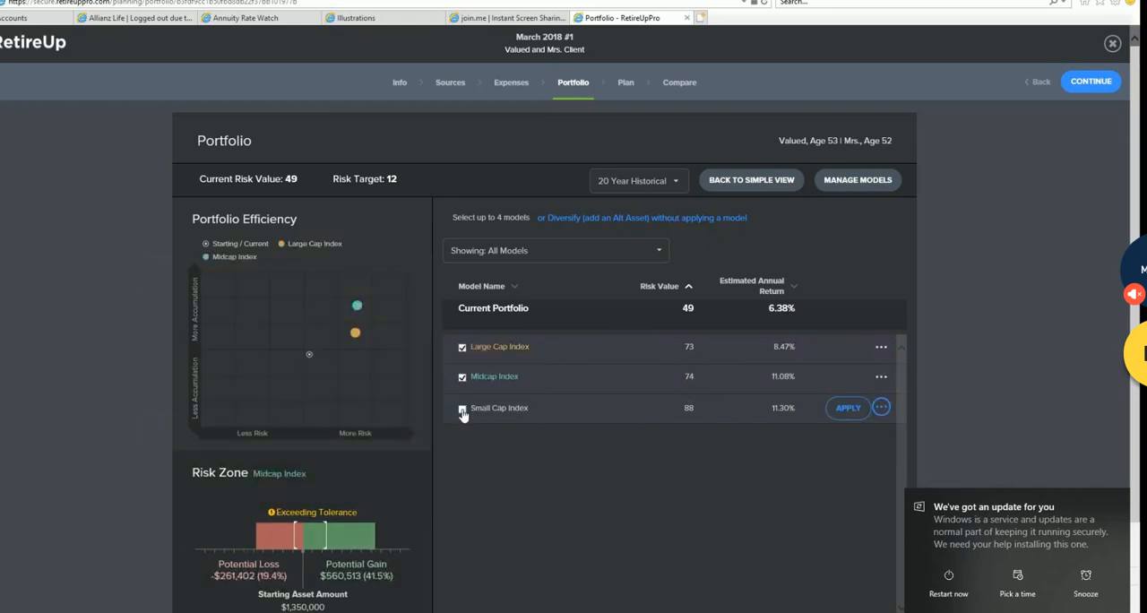
{"action": "left_click", "coordinate": [463, 410]}
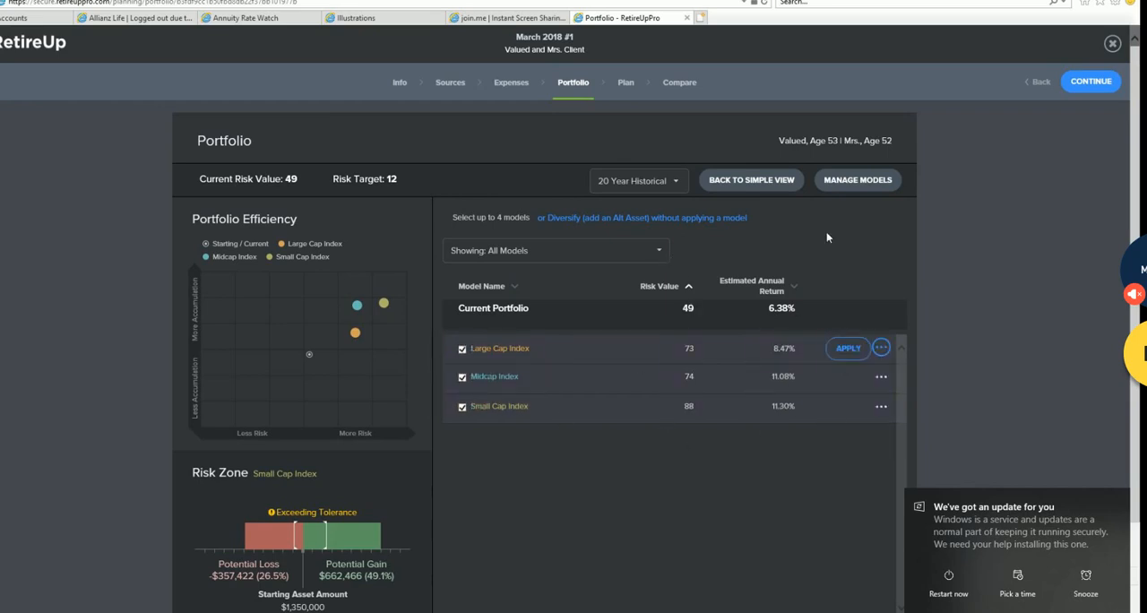
- Start a new portfolio model by file import and choose the newest Level 2 Income Planning Sheet workbook from Documents for upload
{"action": "left_click", "coordinate": [857, 184]}
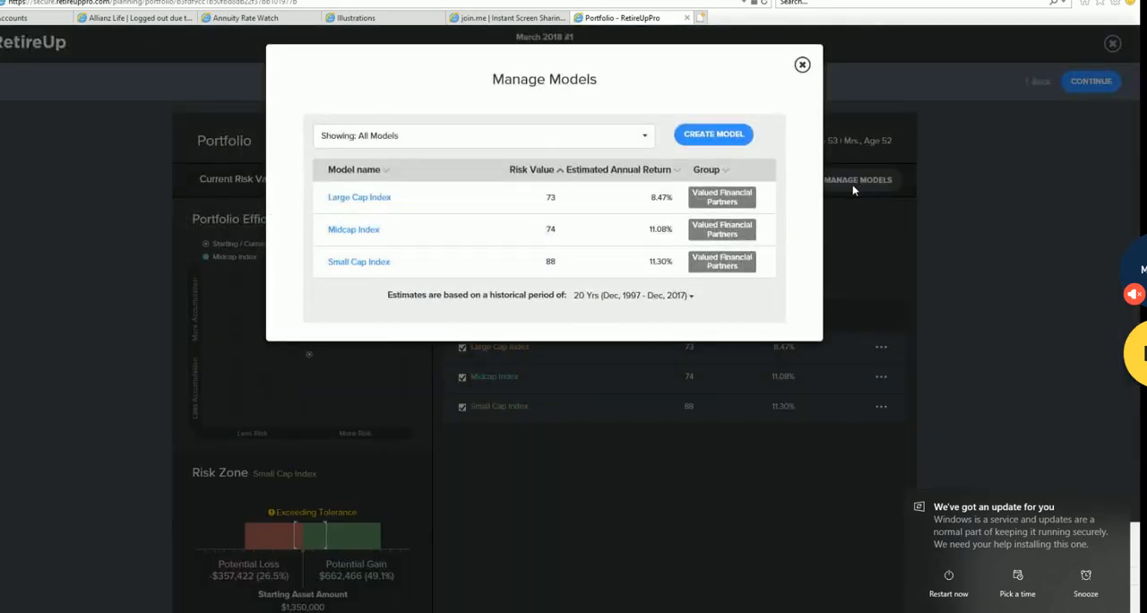
{"action": "left_click", "coordinate": [734, 134]}
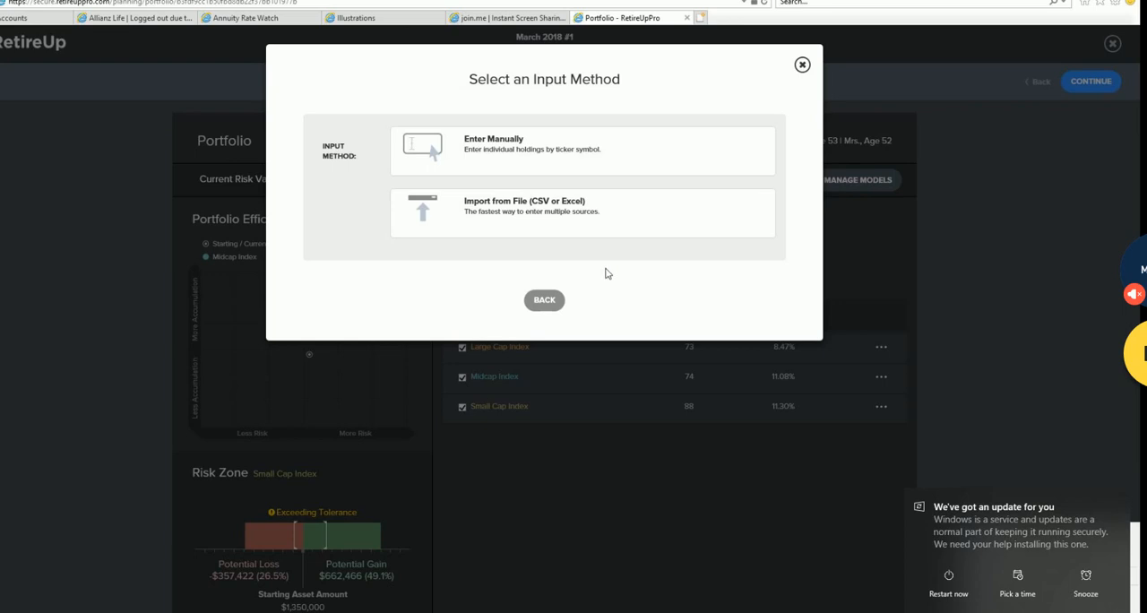
{"action": "left_click", "coordinate": [518, 212]}
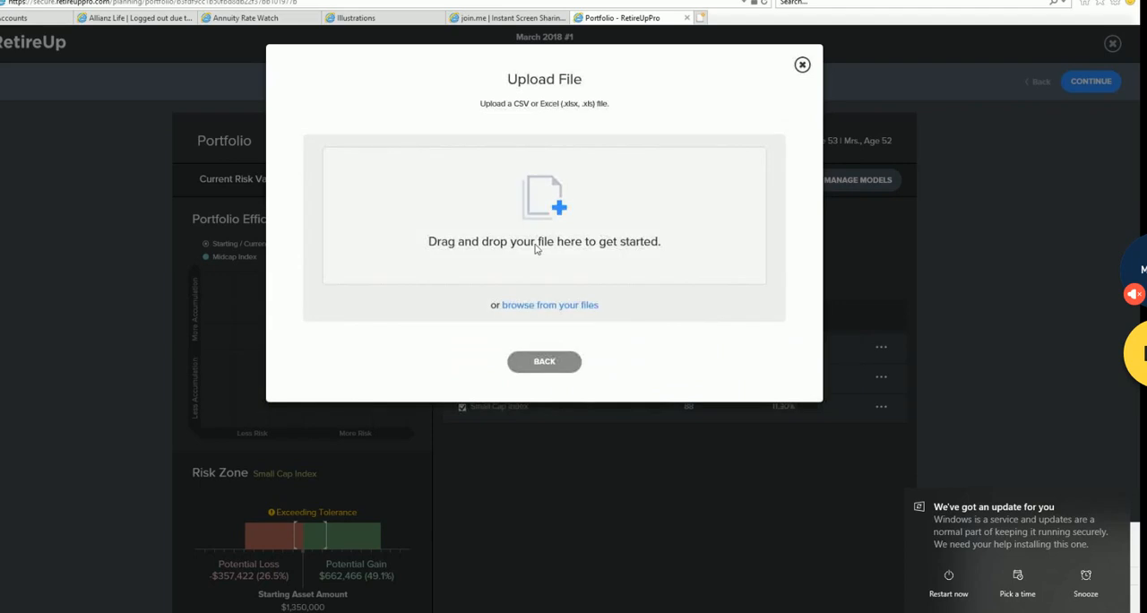
{"action": "left_click", "coordinate": [558, 207]}
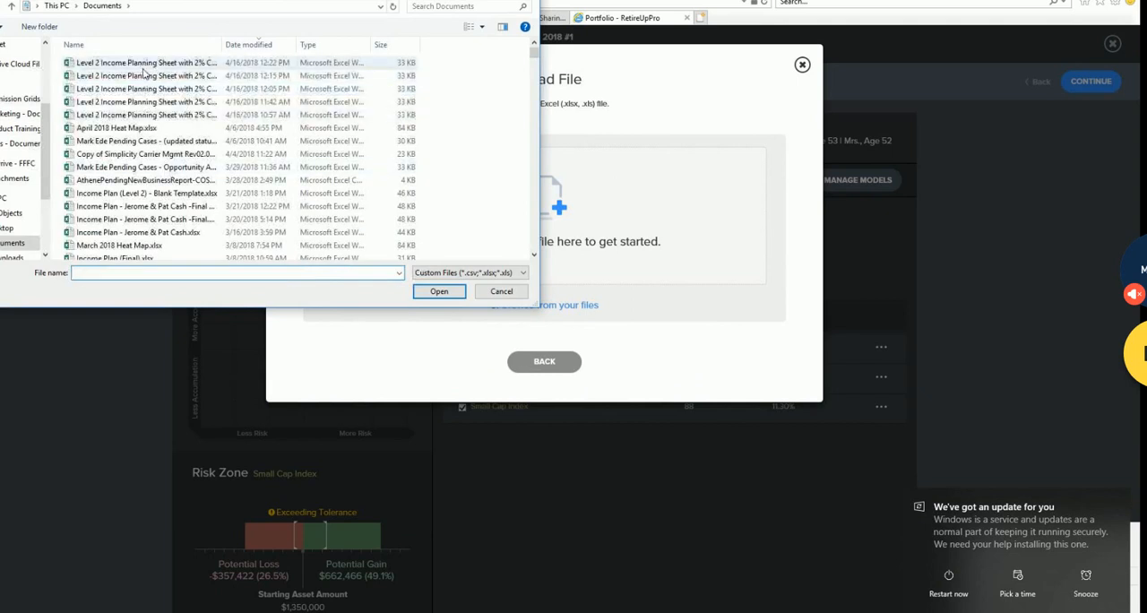
{"action": "left_click", "coordinate": [145, 65]}
{"action": "left_click", "coordinate": [439, 291]}
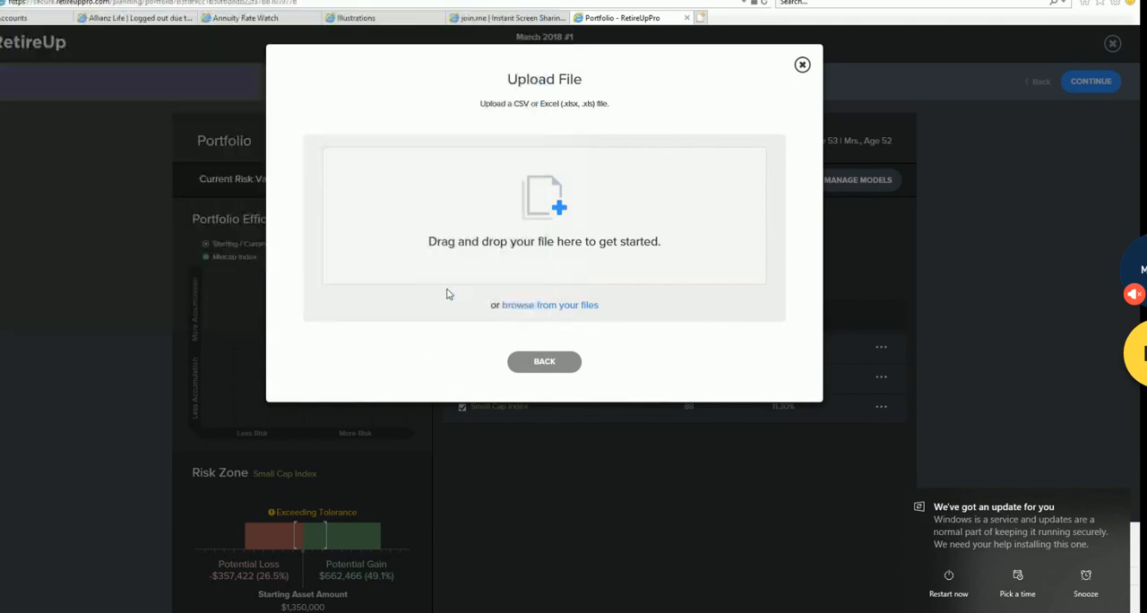
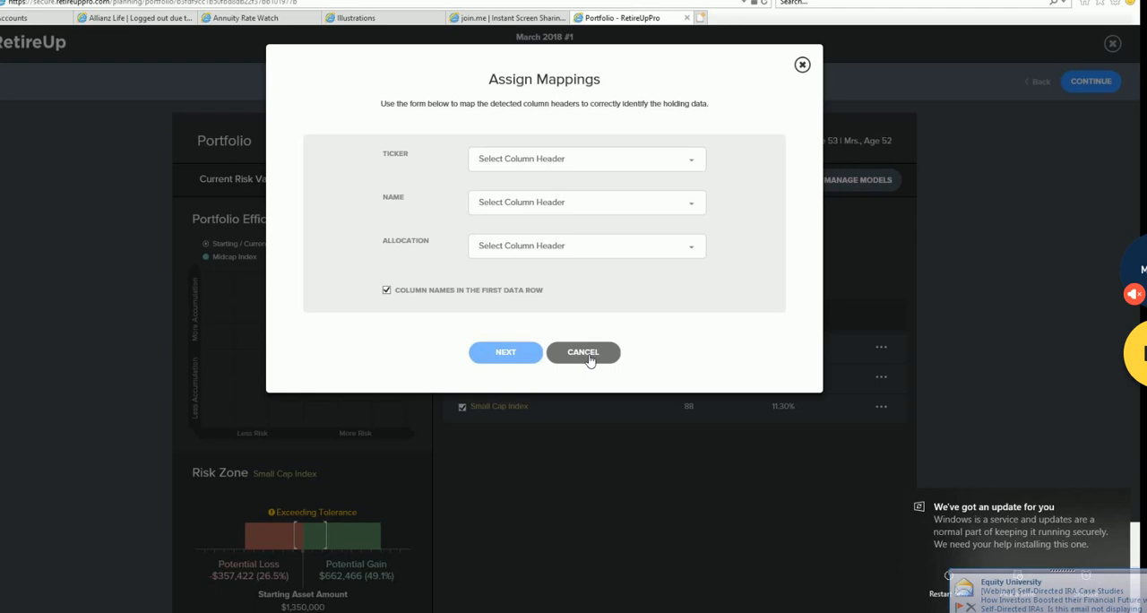
- Cancel the column mapping for the imported model and close the model management window
{"action": "left_click", "coordinate": [588, 357]}
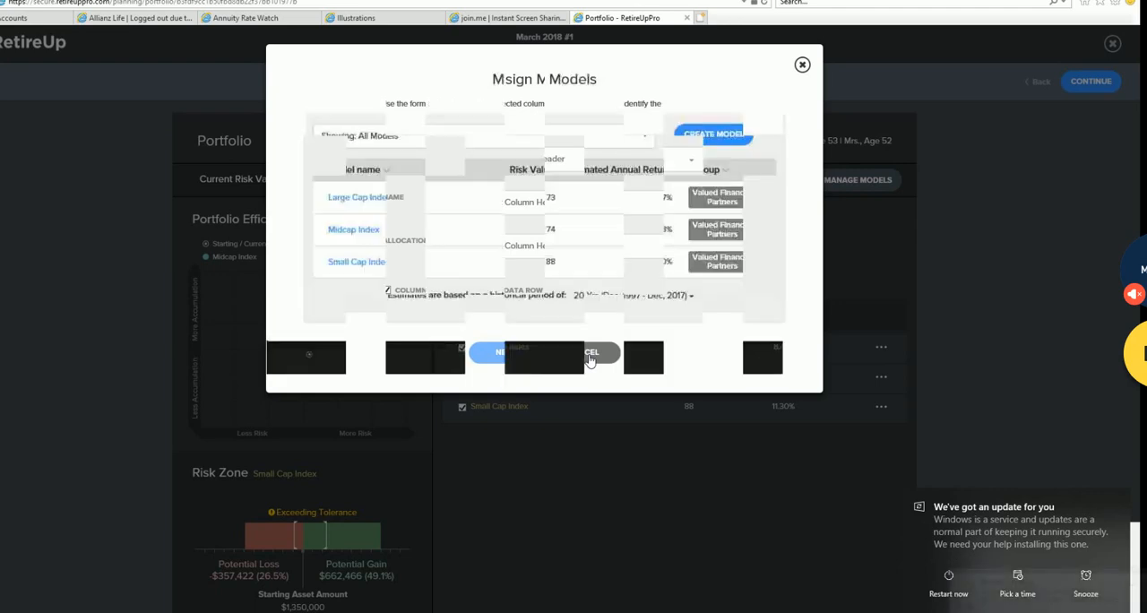
{"action": "left_click", "coordinate": [803, 64]}
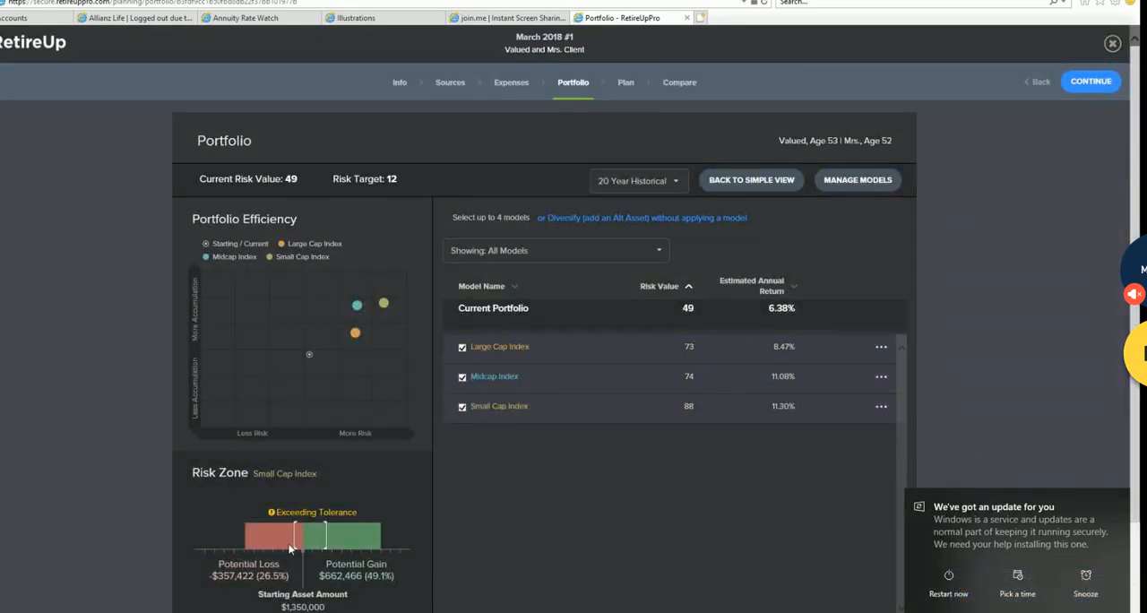
- Clear all three index models from the comparison and reselect Large Cap Index, Midcap Index and Small Cap Index
{"action": "left_click", "coordinate": [463, 347]}
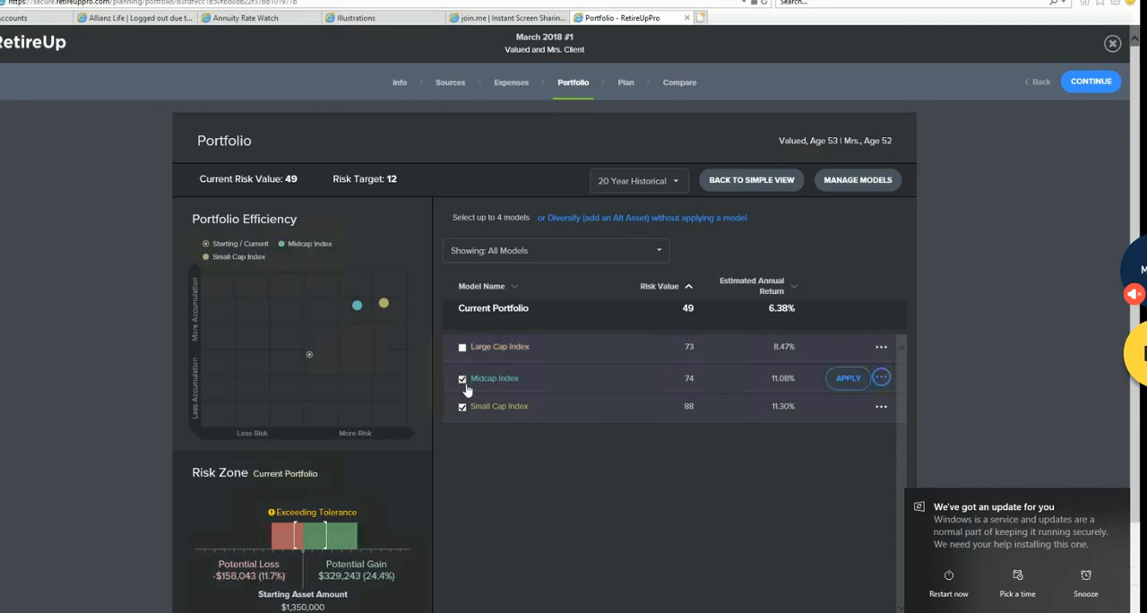
{"action": "left_click", "coordinate": [463, 379]}
{"action": "left_click", "coordinate": [463, 408]}
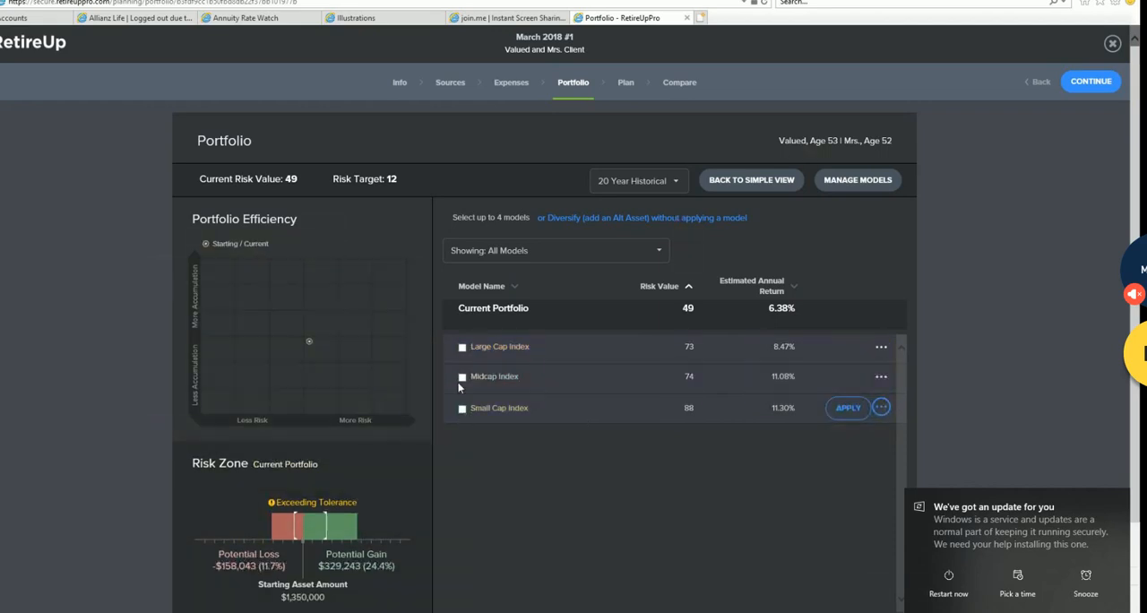
{"action": "left_click", "coordinate": [462, 347]}
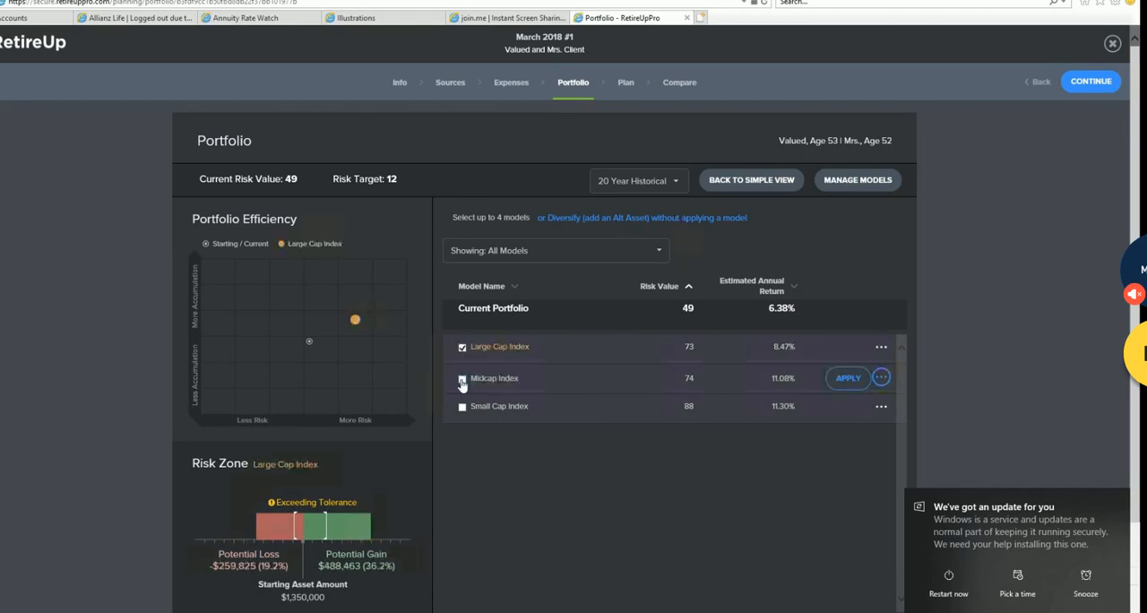
{"action": "left_click", "coordinate": [463, 377]}
{"action": "left_click", "coordinate": [463, 408]}
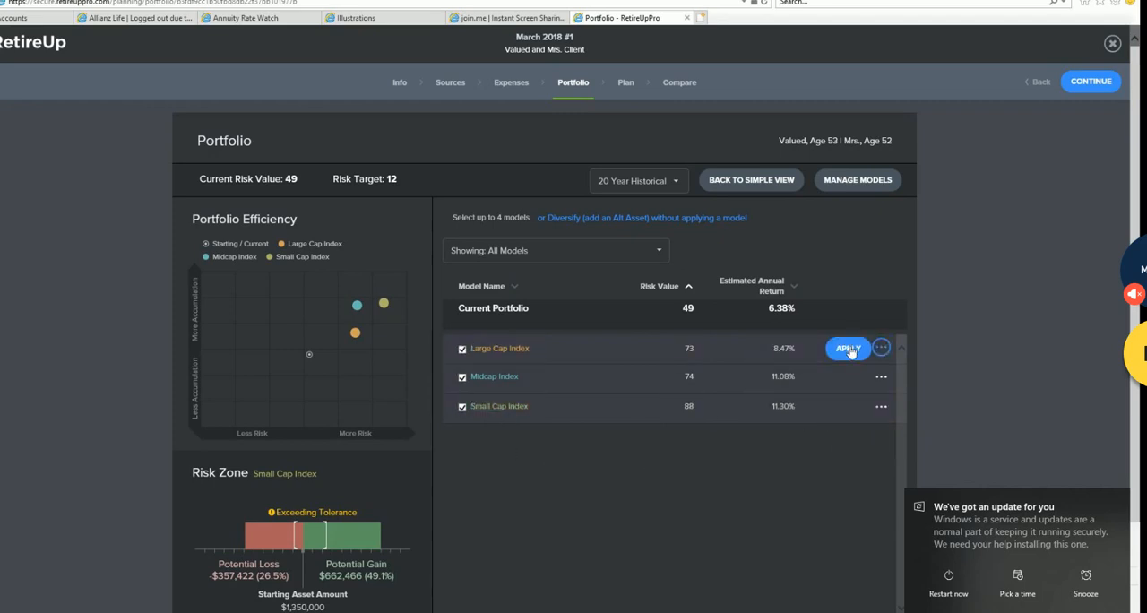
- Apply the Large Cap Index model to this planning draft and check it in the simple risk tolerance view before returning to the detailed view
{"action": "left_click", "coordinate": [848, 349]}
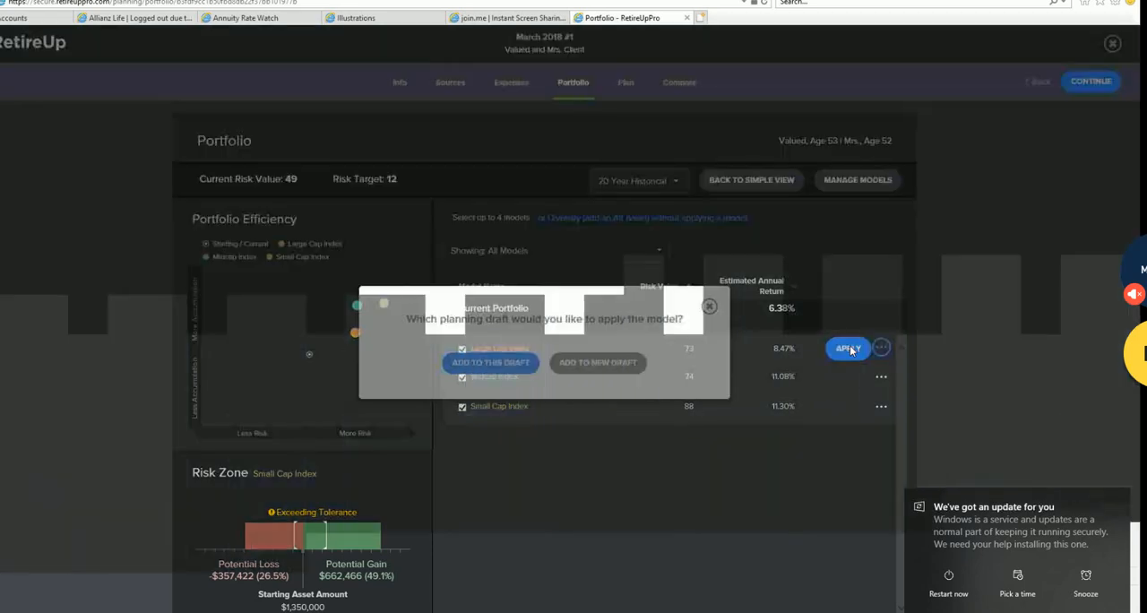
{"action": "left_click", "coordinate": [507, 367]}
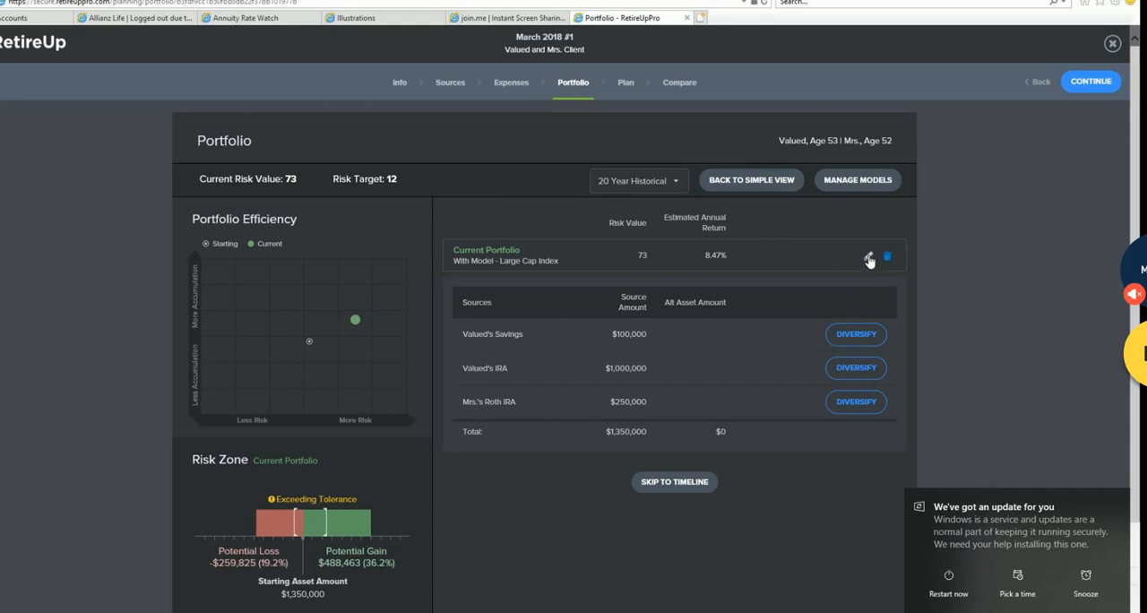
{"action": "left_click", "coordinate": [867, 181]}
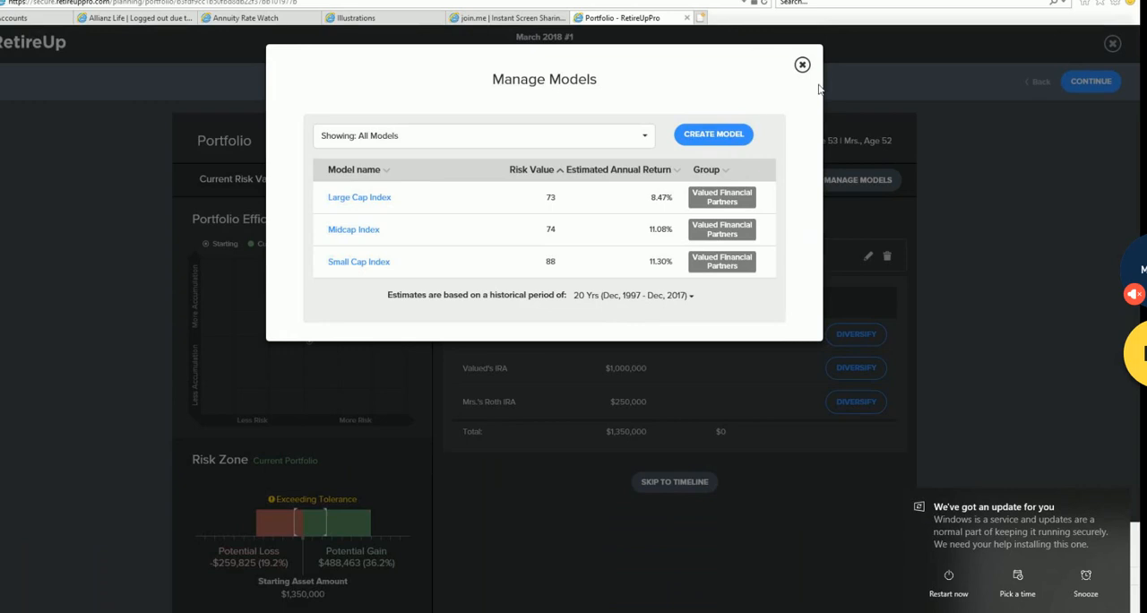
{"action": "left_click", "coordinate": [802, 64]}
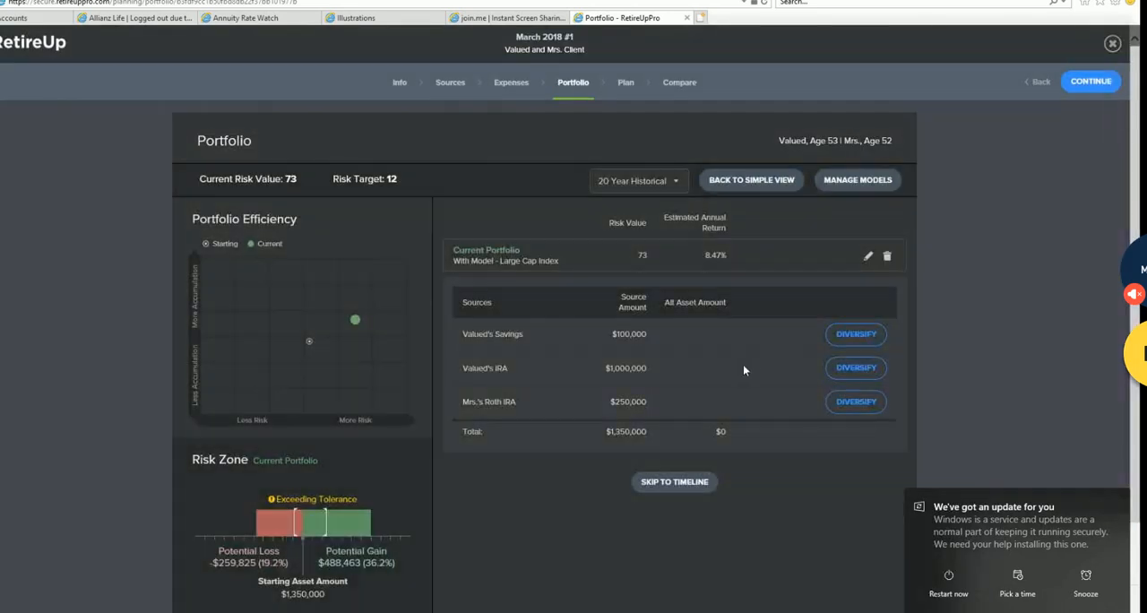
{"action": "left_click", "coordinate": [758, 183]}
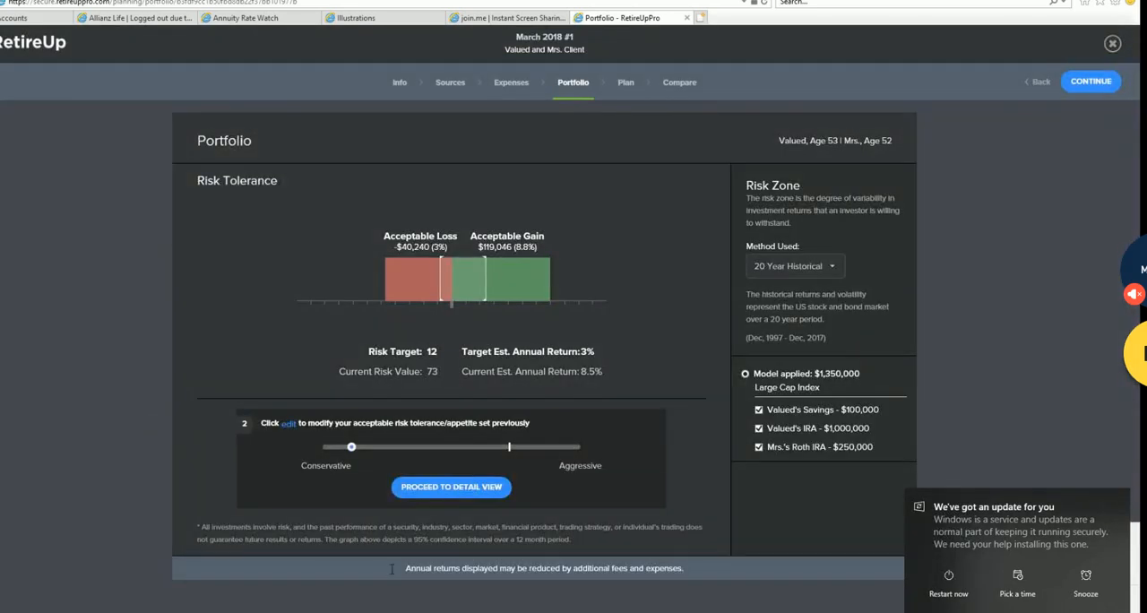
{"action": "left_click", "coordinate": [457, 499]}
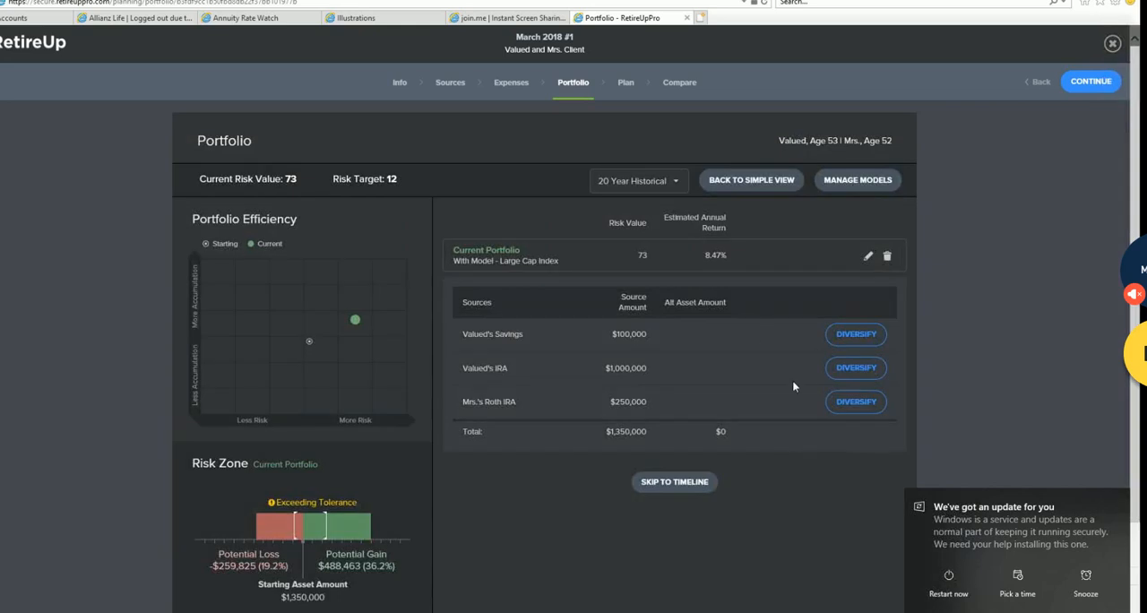
- Remove the applied Large Cap Index model from the savings, IRA and Roth IRA accounts
{"action": "left_click", "coordinate": [887, 257]}
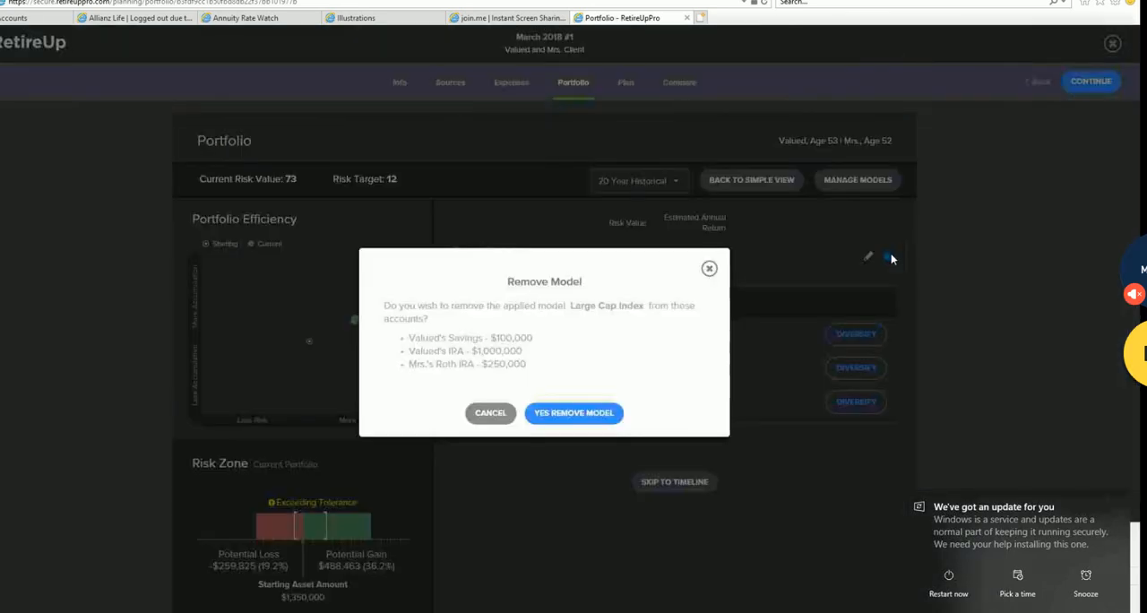
{"action": "left_click", "coordinate": [597, 413]}
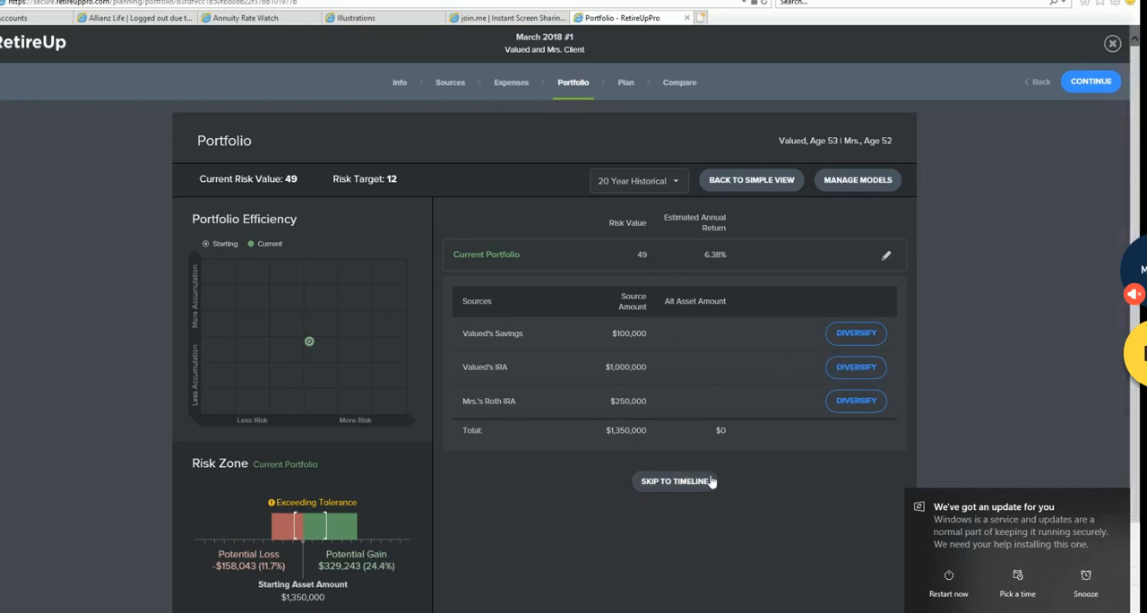
{"action": "scroll", "coordinate": [690, 484], "scroll_direction": "down", "scroll_amount": 2}
{"action": "scroll", "coordinate": [709, 476], "scroll_direction": "up", "scroll_amount": 2}
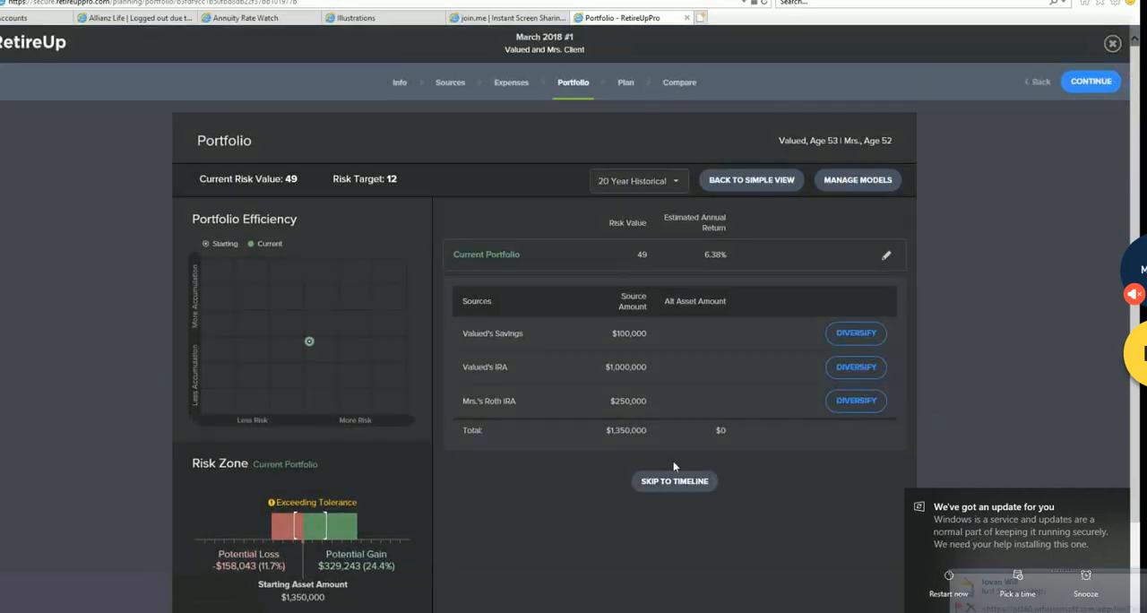
{"action": "scroll", "coordinate": [310, 301], "scroll_direction": "down", "scroll_amount": 2}
{"action": "scroll", "coordinate": [340, 336], "scroll_direction": "up", "scroll_amount": 2}
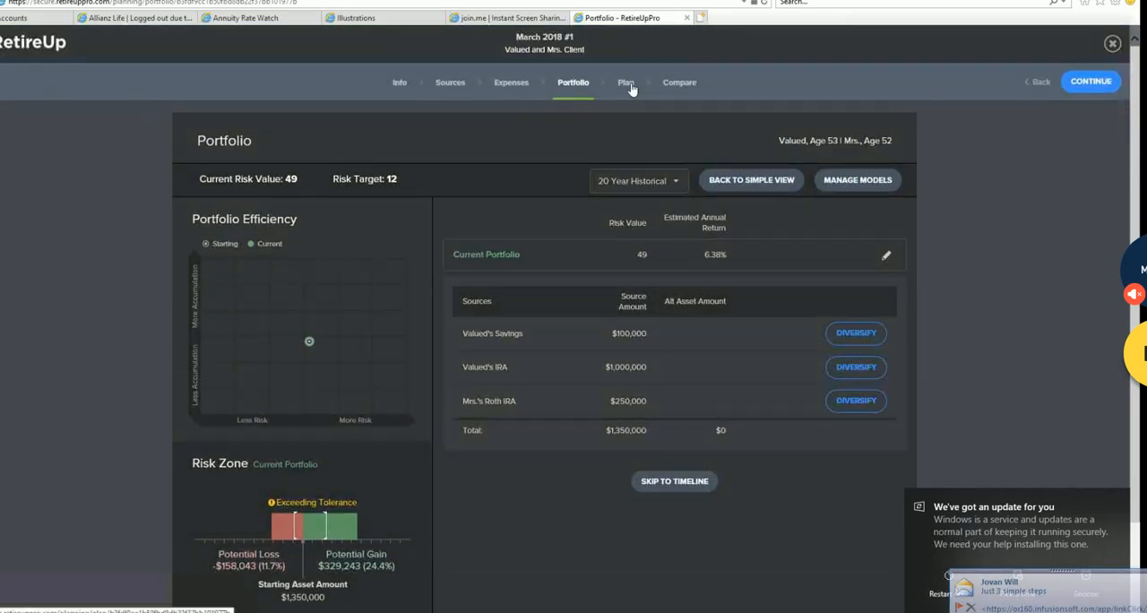
- Show the financial plan as a timeline and examine the yearly cash flow details around retirement, the first life expectancy and the shortfall years
{"action": "left_click", "coordinate": [625, 83]}
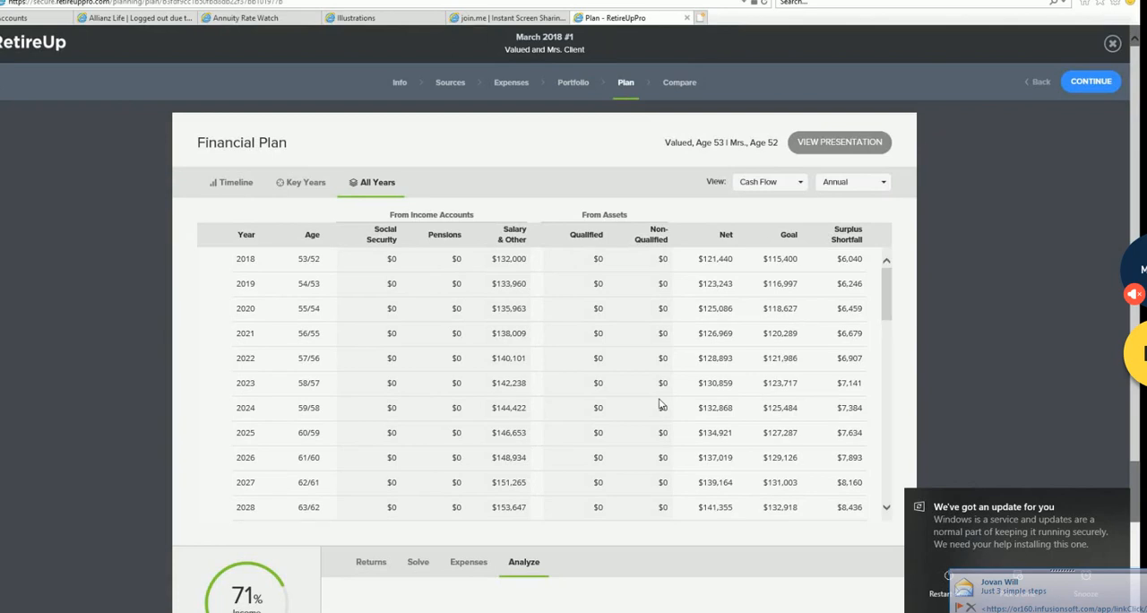
{"action": "left_click", "coordinate": [238, 183]}
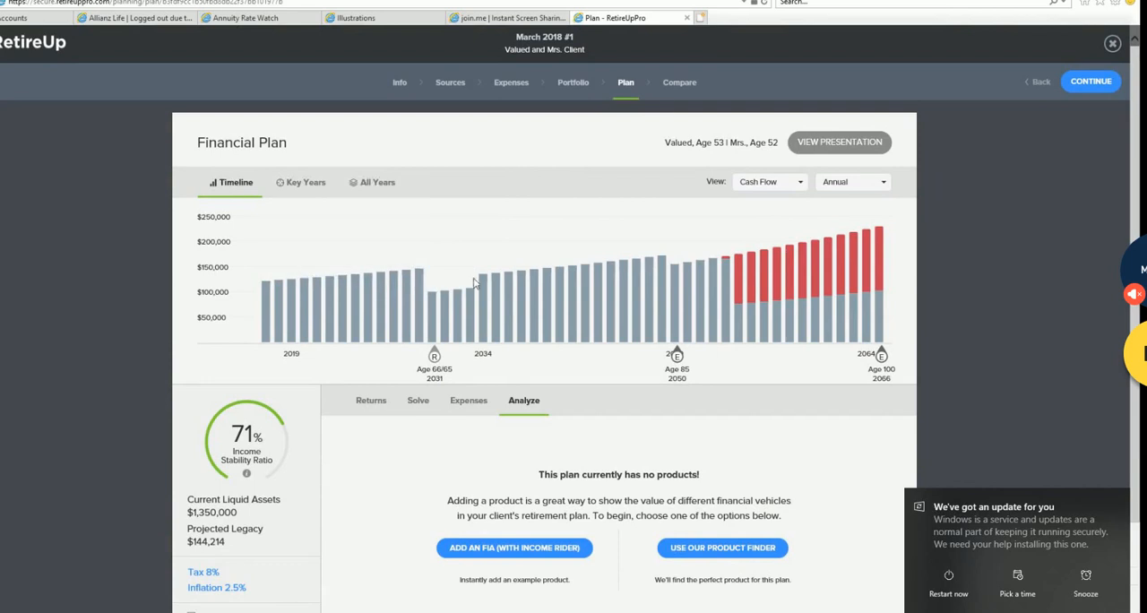
{"action": "mouse_move", "coordinate": [577, 301]}
{"action": "mouse_move", "coordinate": [440, 328]}
{"action": "mouse_move", "coordinate": [485, 282]}
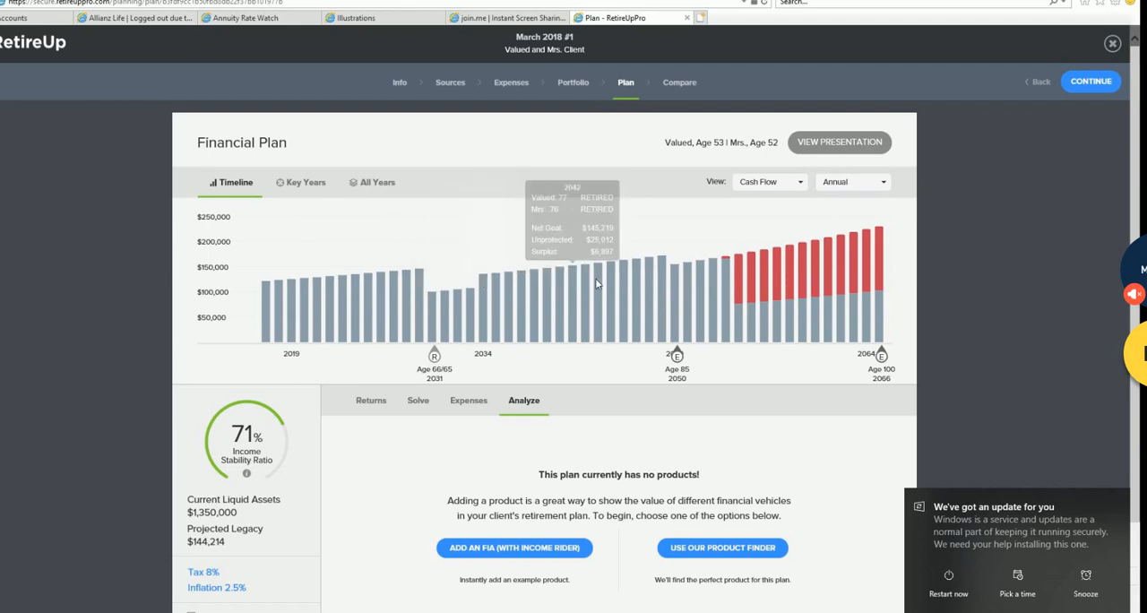
{"action": "mouse_move", "coordinate": [665, 271]}
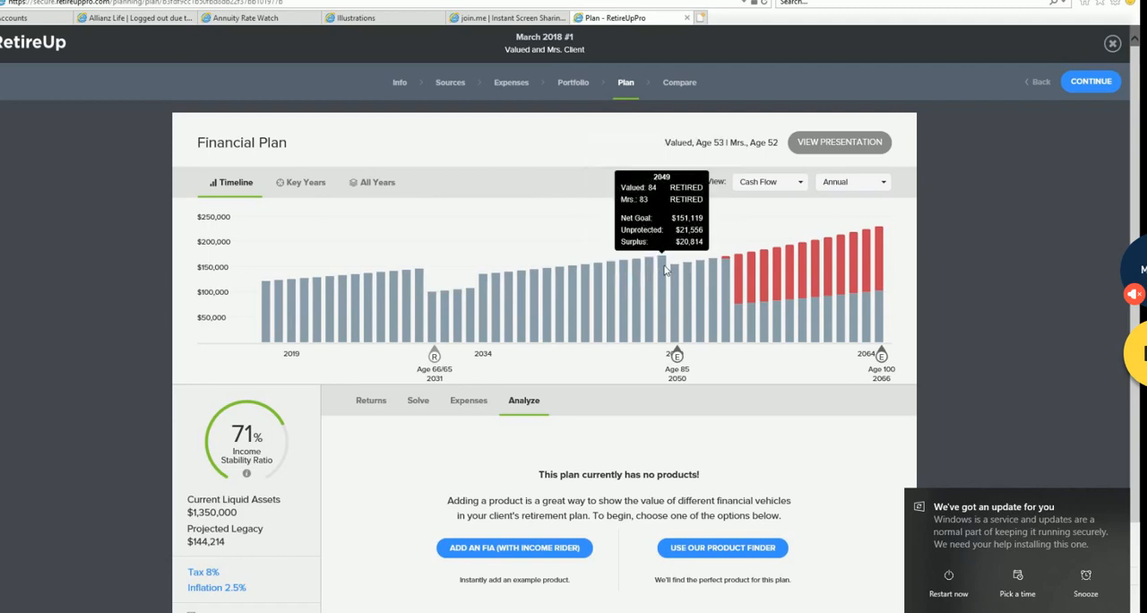
{"action": "mouse_move", "coordinate": [283, 289]}
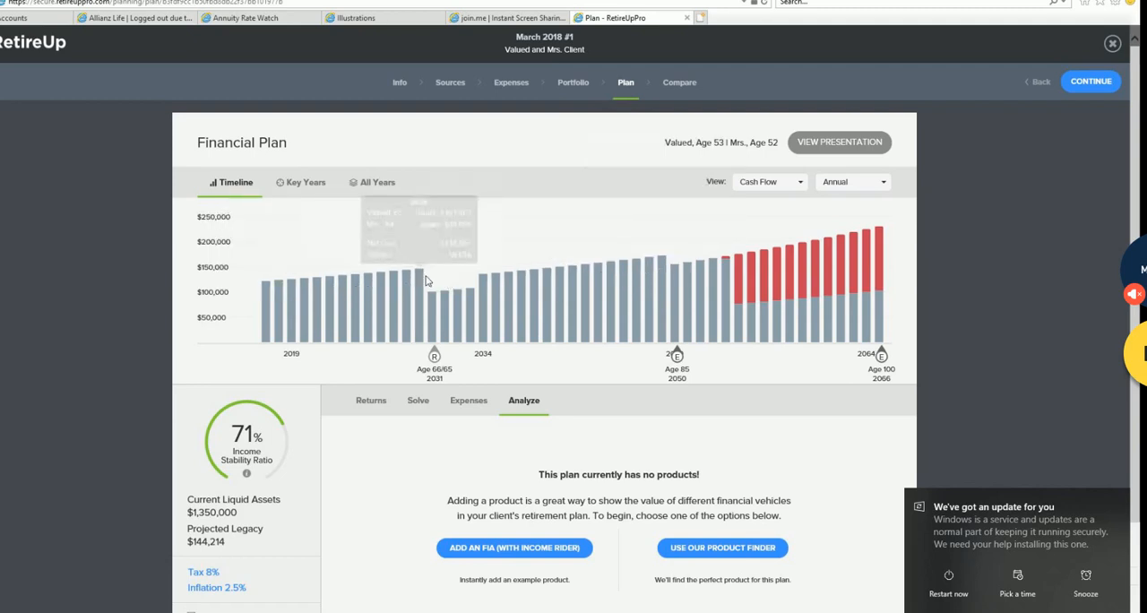
{"action": "mouse_move", "coordinate": [435, 302]}
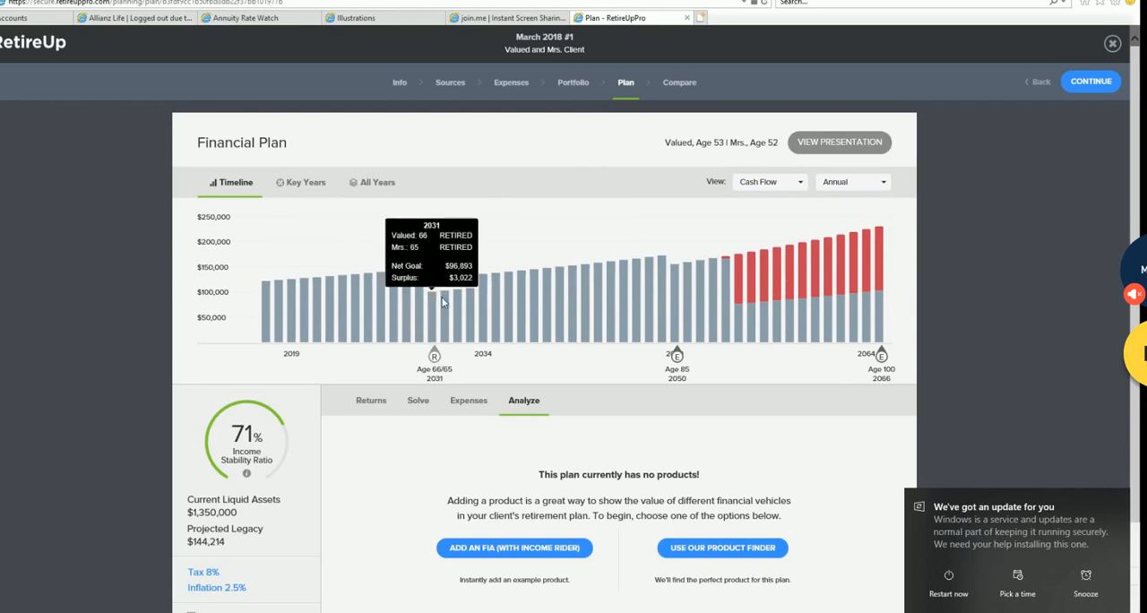
{"action": "mouse_move", "coordinate": [490, 304]}
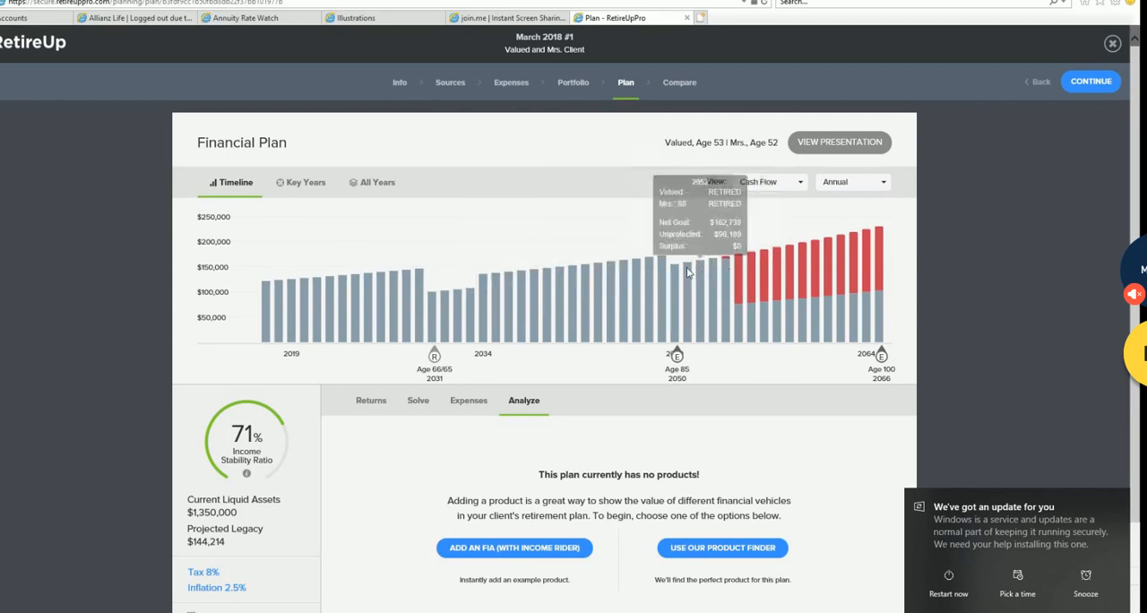
{"action": "mouse_move", "coordinate": [731, 268]}
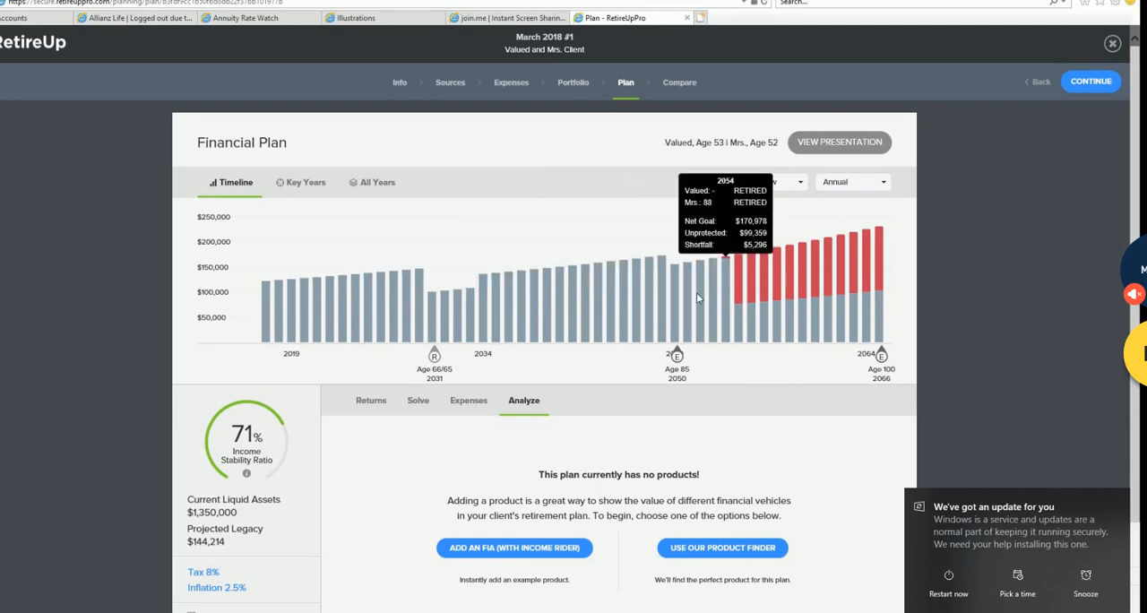
- Test the Annuities at 0% Return and Re-invest Surplus options against the timeline, leaving both options off
{"action": "scroll", "coordinate": [645, 377], "scroll_direction": "down", "scroll_amount": 1}
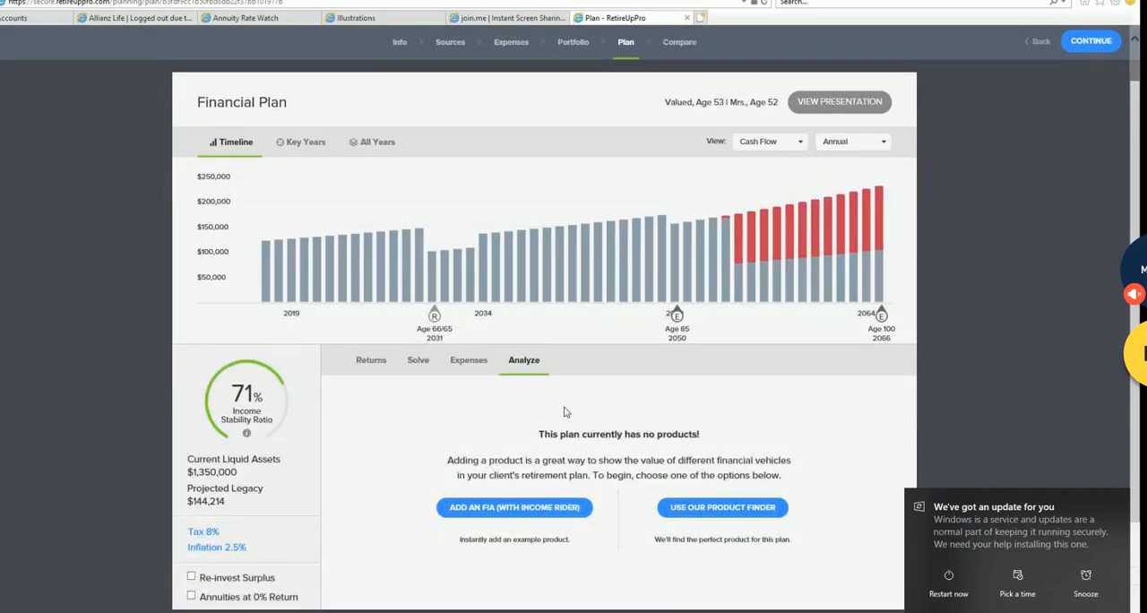
{"action": "left_click", "coordinate": [191, 597]}
{"action": "left_click", "coordinate": [190, 597]}
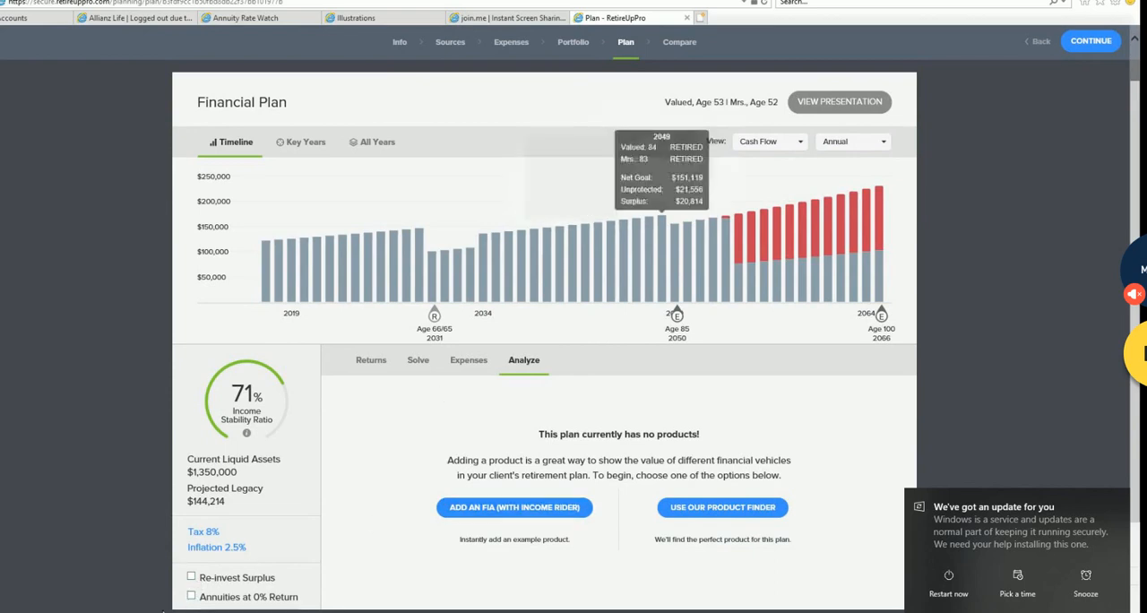
{"action": "left_click", "coordinate": [191, 578]}
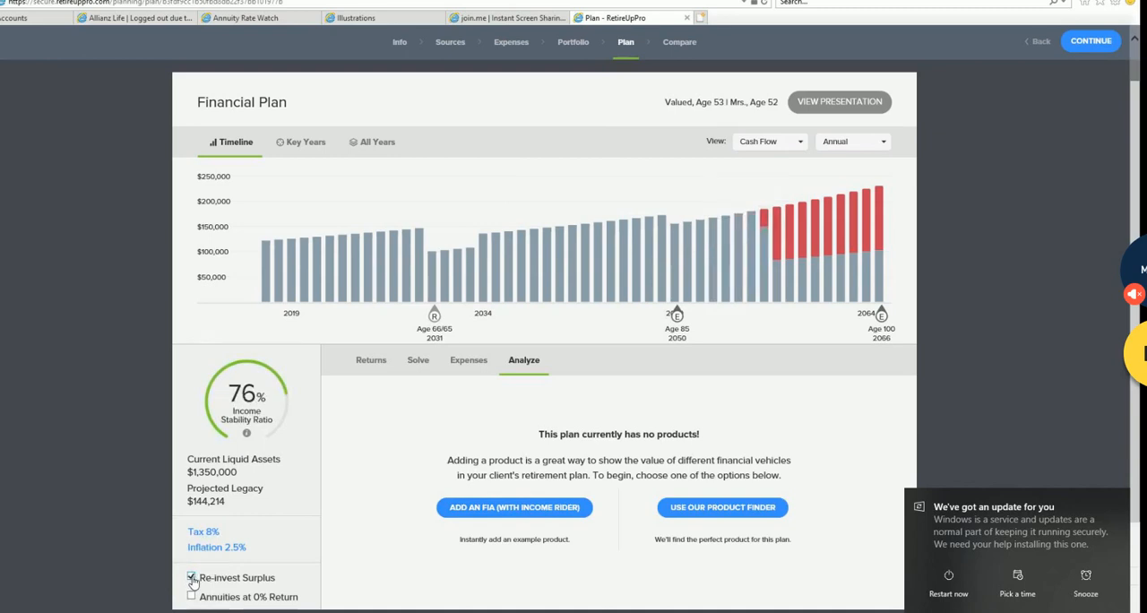
{"action": "left_click", "coordinate": [191, 578]}
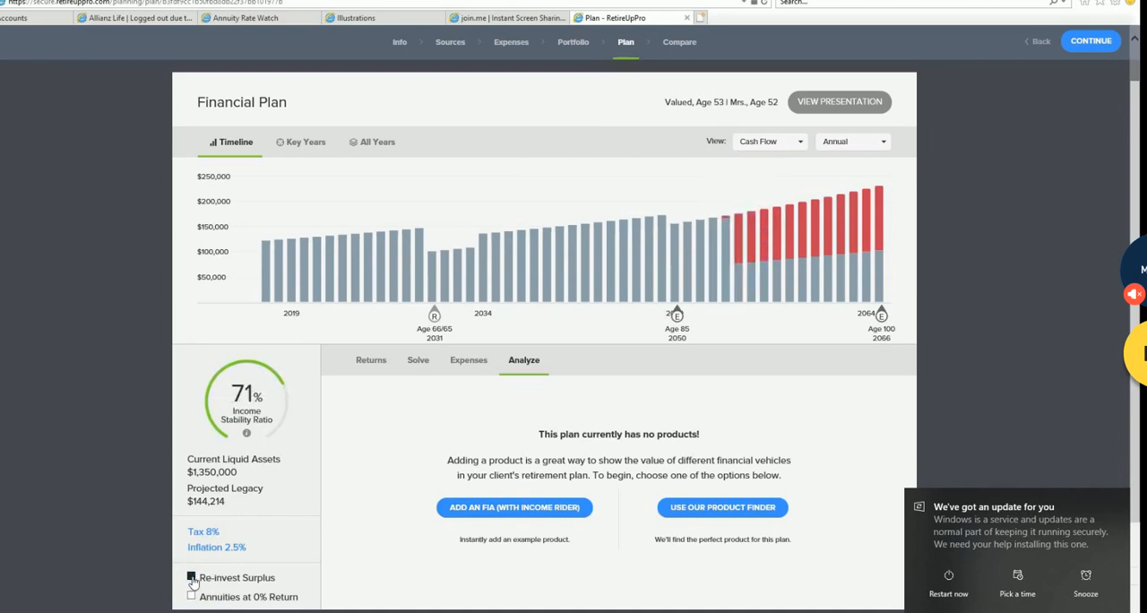
{"action": "left_click", "coordinate": [191, 578]}
{"action": "left_click", "coordinate": [191, 579]}
{"action": "left_click", "coordinate": [191, 578]}
{"action": "left_click", "coordinate": [191, 578]}
{"action": "left_click", "coordinate": [191, 578]}
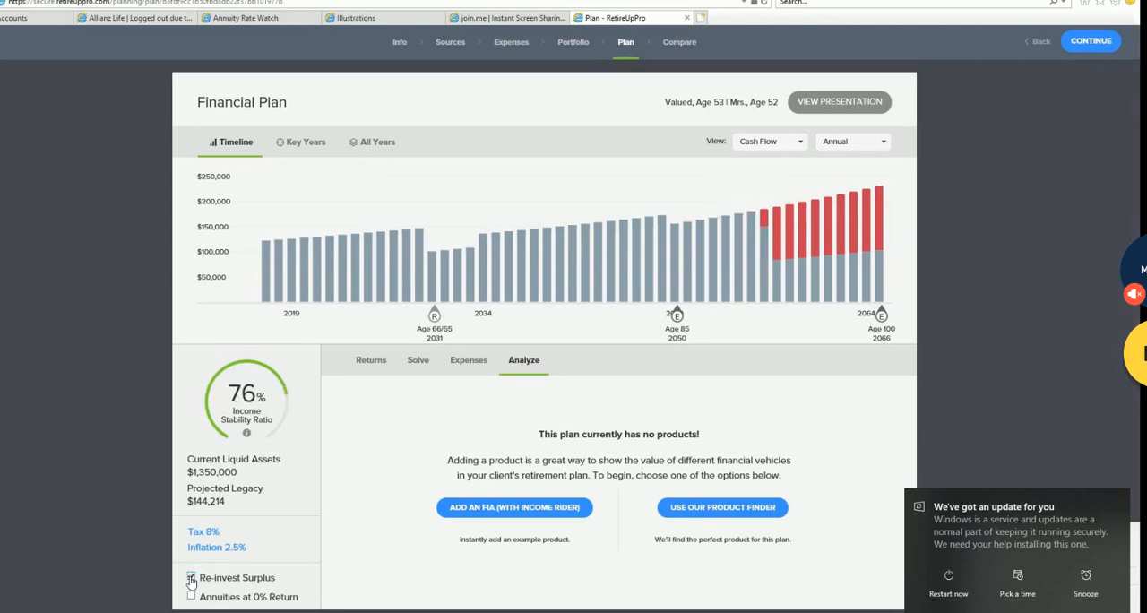
{"action": "left_click", "coordinate": [191, 578]}
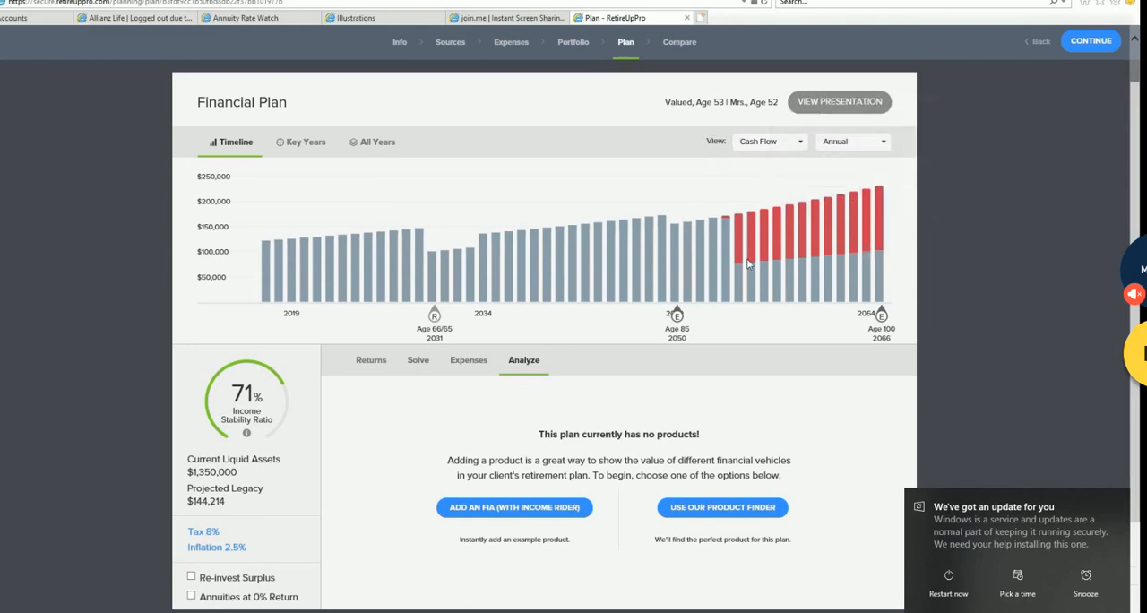
- Return to the portfolio's simple risk tolerance view and raise the risk target to 15
{"action": "scroll", "coordinate": [797, 520], "scroll_direction": "up", "scroll_amount": 1}
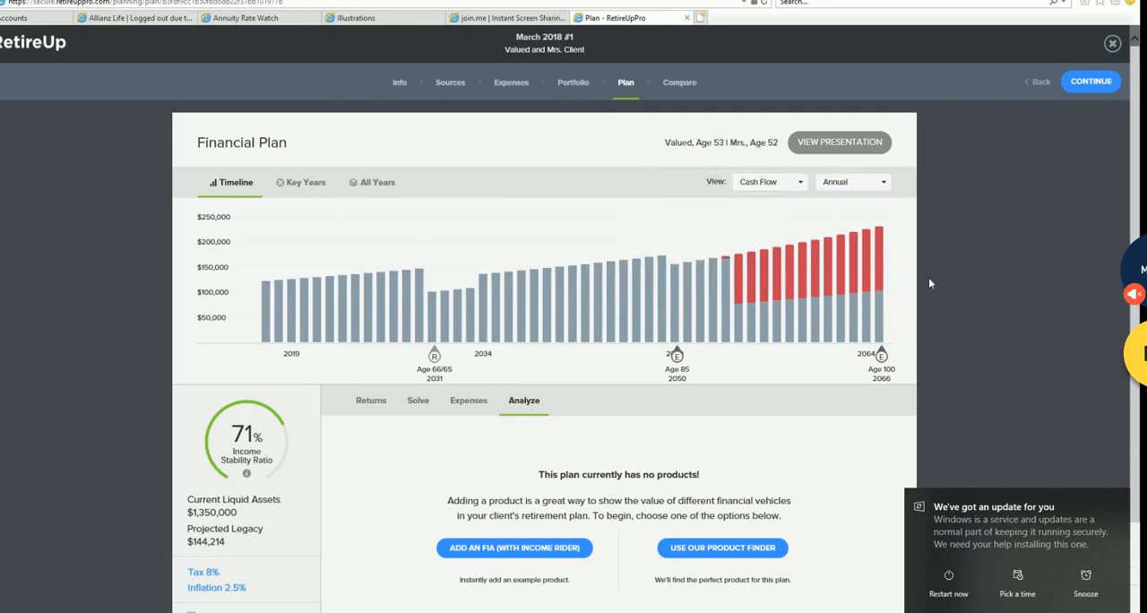
{"action": "left_click", "coordinate": [574, 83]}
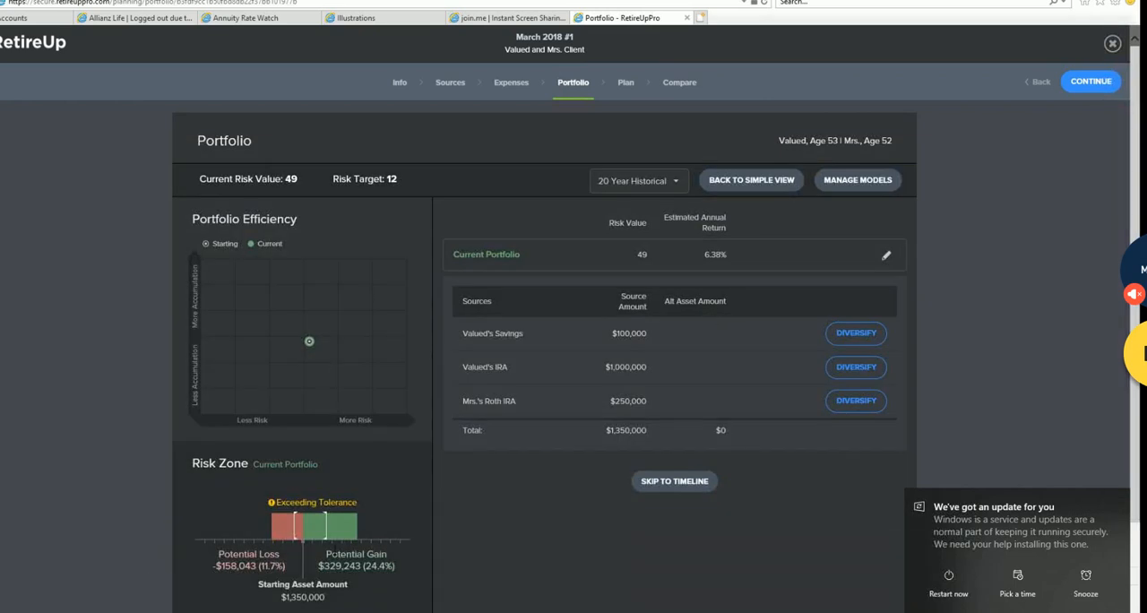
{"action": "scroll", "coordinate": [417, 499], "scroll_direction": "down", "scroll_amount": 1}
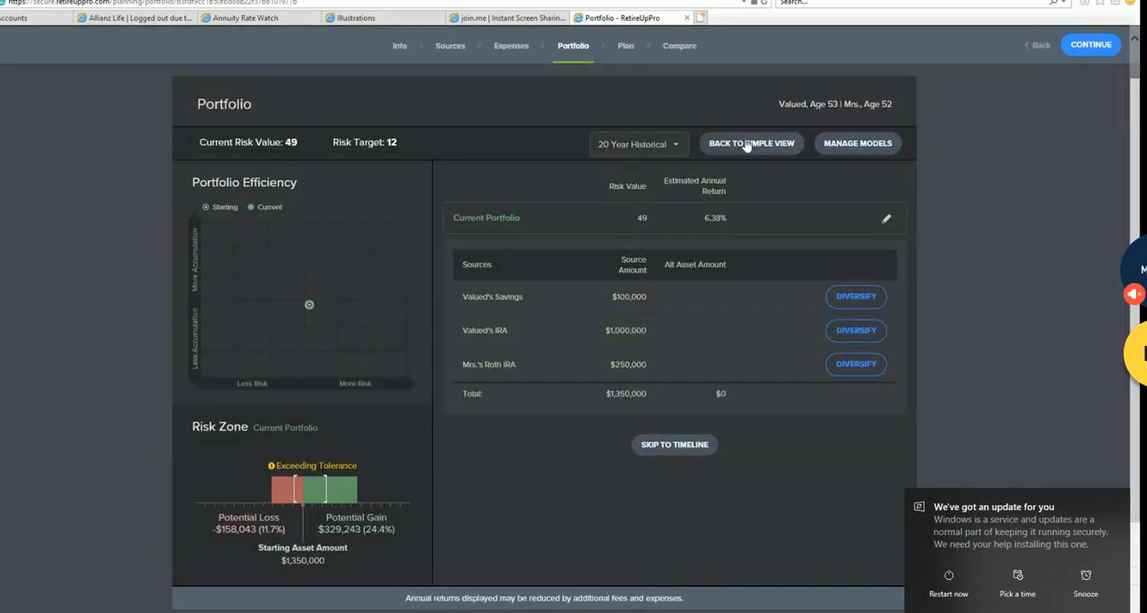
{"action": "left_click", "coordinate": [753, 145]}
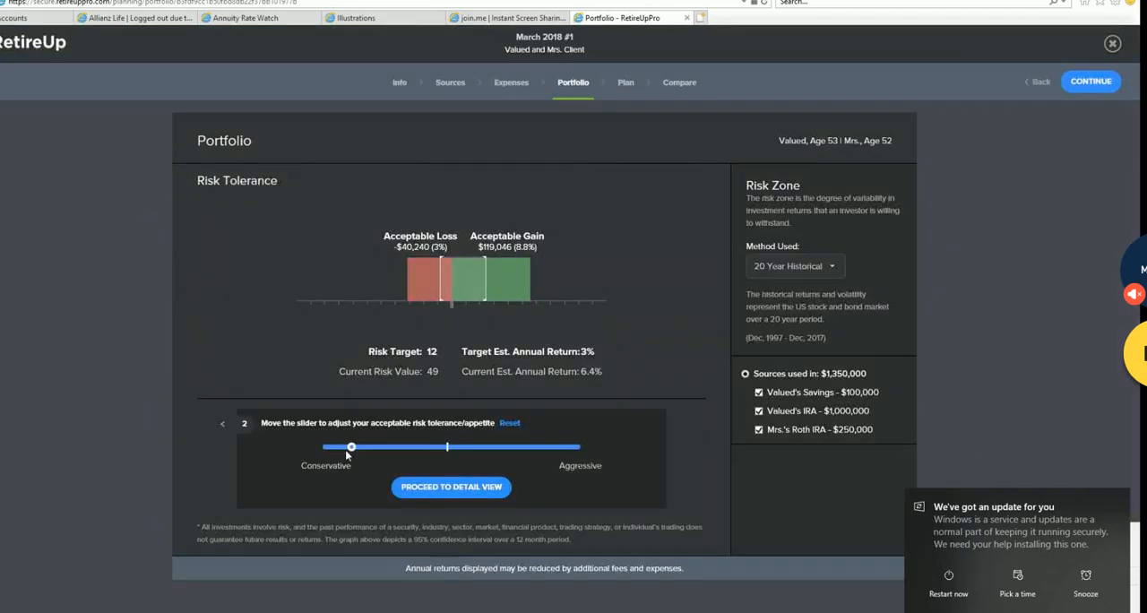
{"action": "left_click_drag", "start_coordinate": [352, 453], "coordinate": [358, 453]}
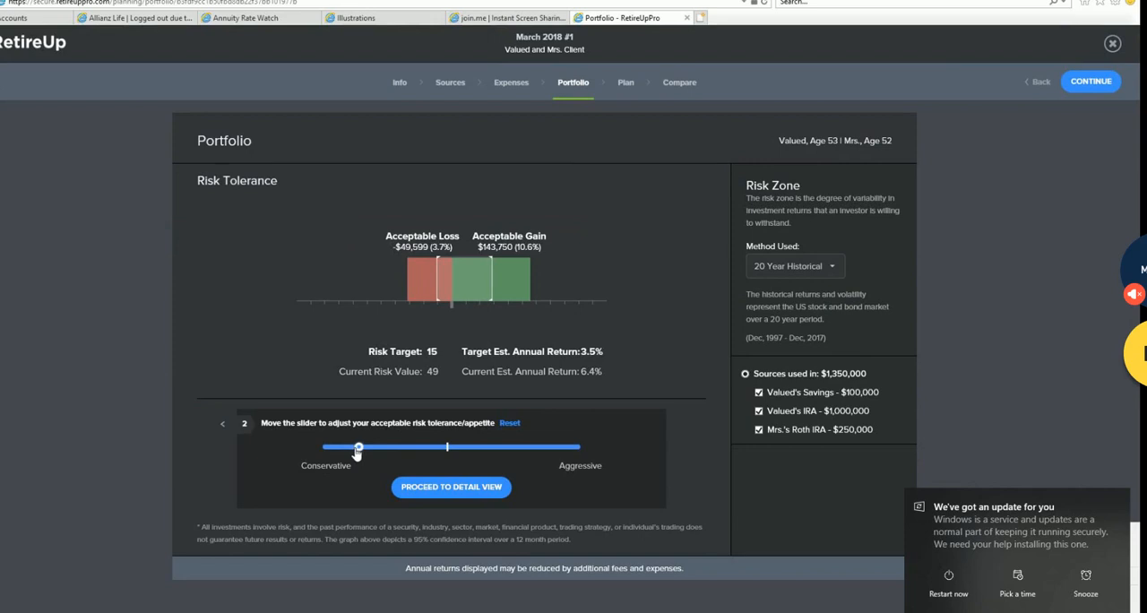
- Lower the risk target to 12 and proceed to the portfolio's detail view
{"action": "left_click_drag", "start_coordinate": [356, 453], "coordinate": [350, 454]}
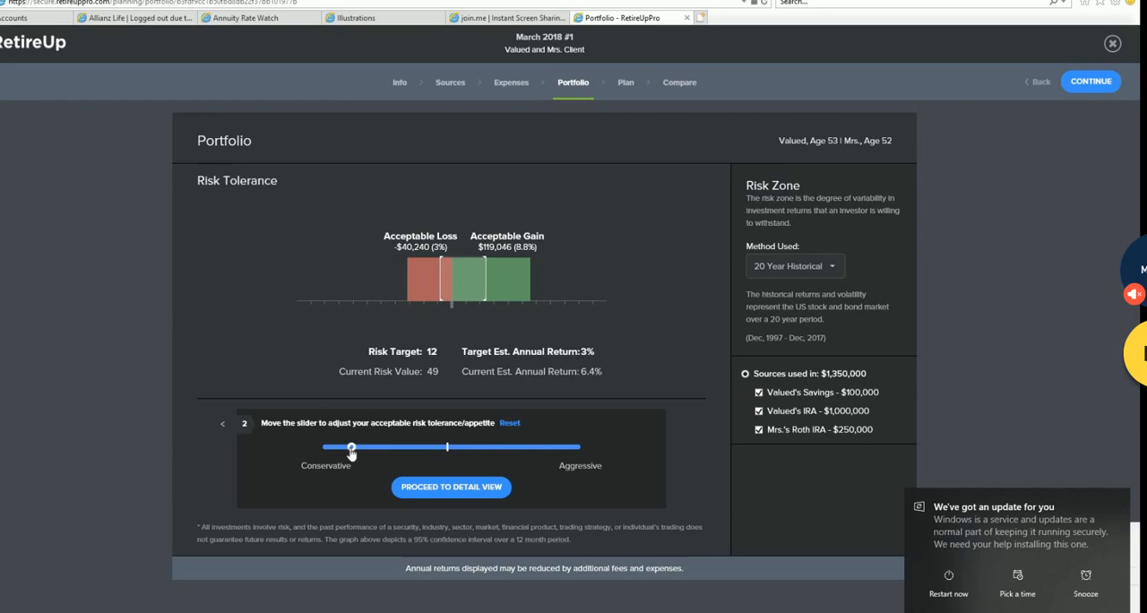
{"action": "left_click_drag", "start_coordinate": [351, 452], "coordinate": [497, 447]}
{"action": "left_click_drag", "start_coordinate": [477, 445], "coordinate": [352, 446]}
{"action": "left_click", "coordinate": [481, 491]}
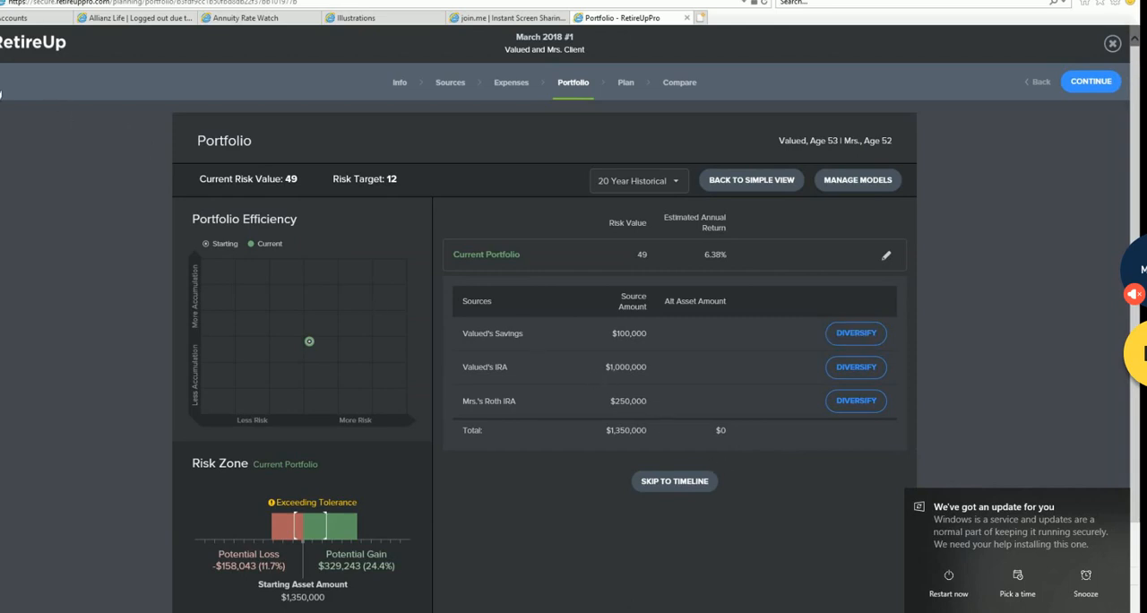
- Create a new draft and look through its client and spouse basic information
{"action": "left_click", "coordinate": [1, 98]}
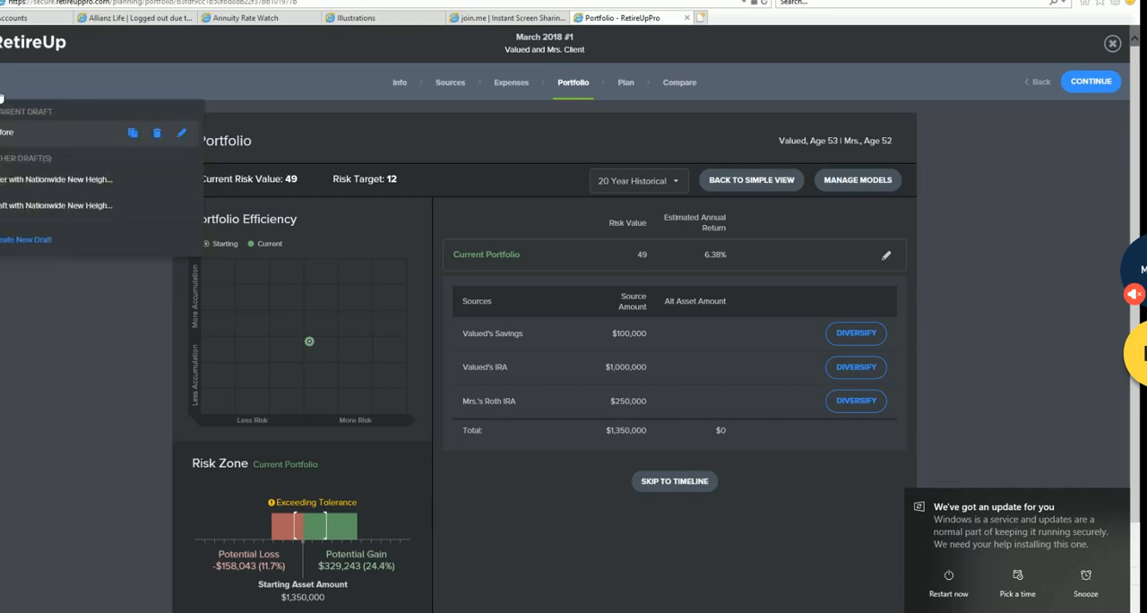
{"action": "left_click", "coordinate": [31, 241]}
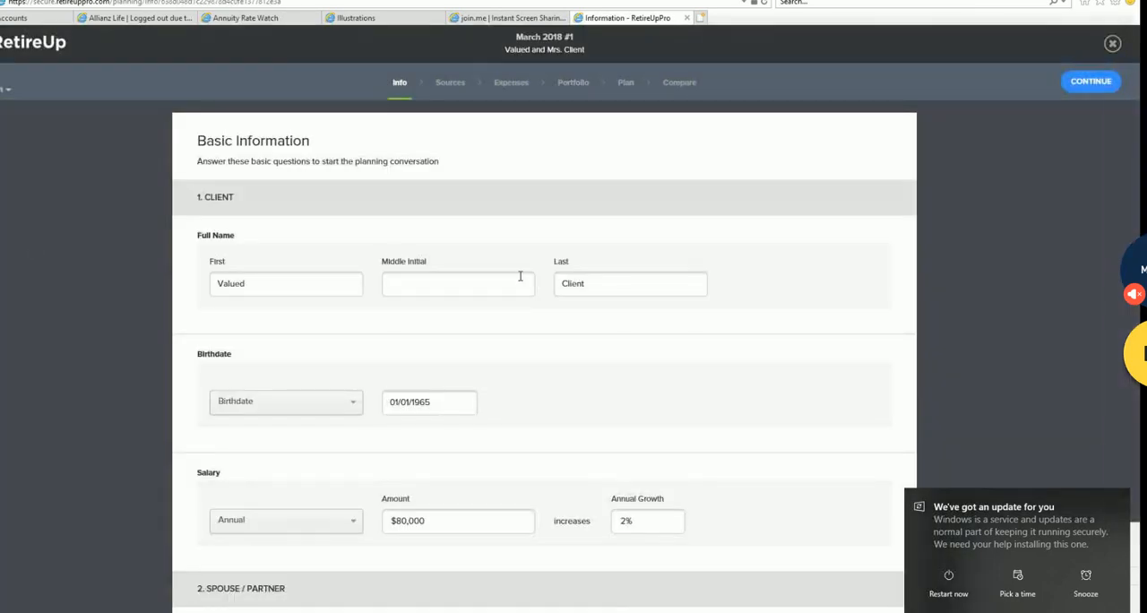
{"action": "scroll", "coordinate": [534, 330], "scroll_direction": "down", "scroll_amount": 2}
{"action": "scroll", "coordinate": [534, 330], "scroll_direction": "down", "scroll_amount": 2}
{"action": "scroll", "coordinate": [533, 329], "scroll_direction": "up", "scroll_amount": 5}
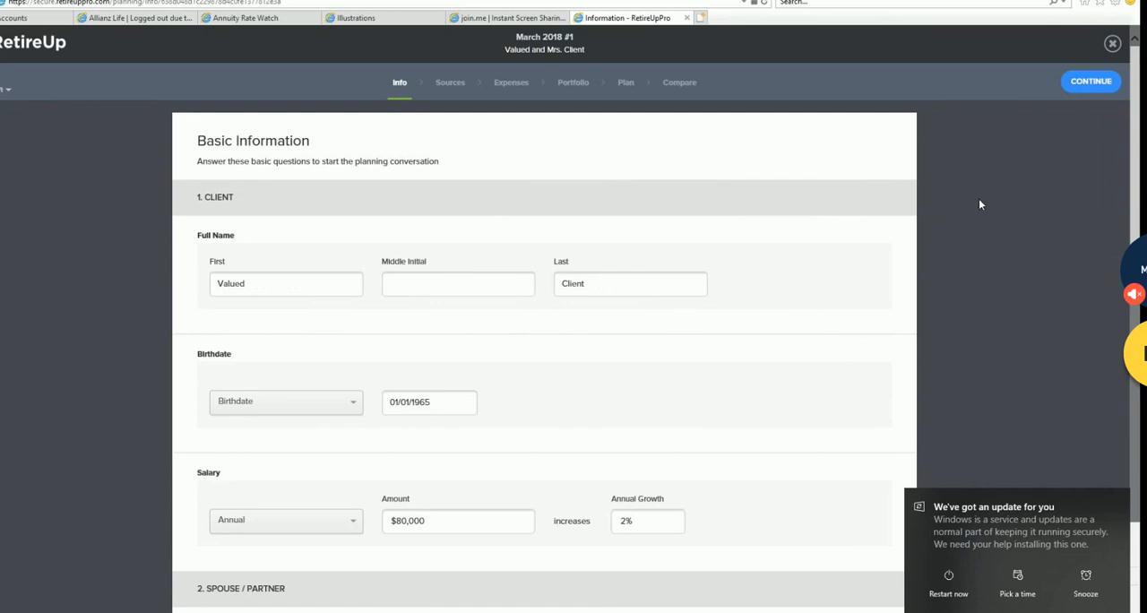
{"action": "scroll", "coordinate": [792, 266], "scroll_direction": "down", "scroll_amount": 10}
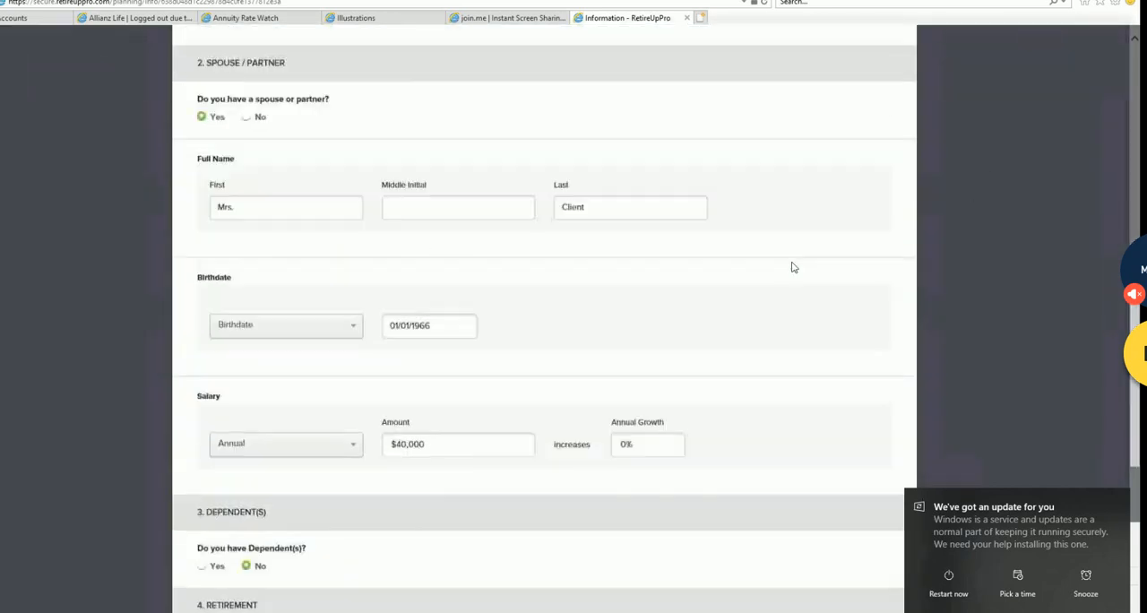
{"action": "scroll", "coordinate": [787, 260], "scroll_direction": "up", "scroll_amount": 10}
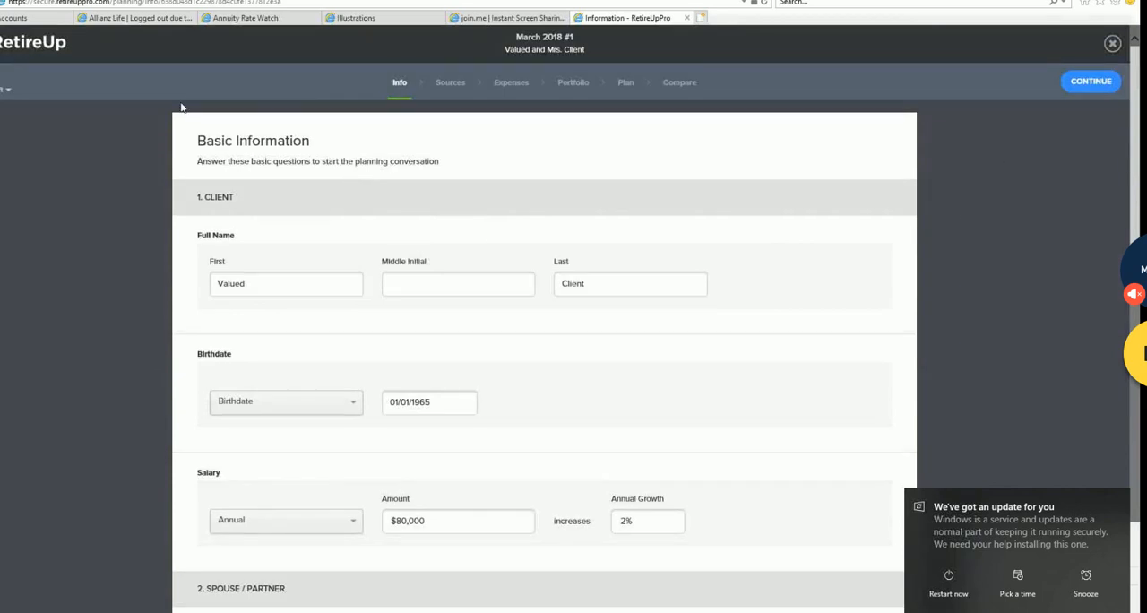
- Switch back to the Before draft and duplicate it
{"action": "left_click", "coordinate": [5, 90]}
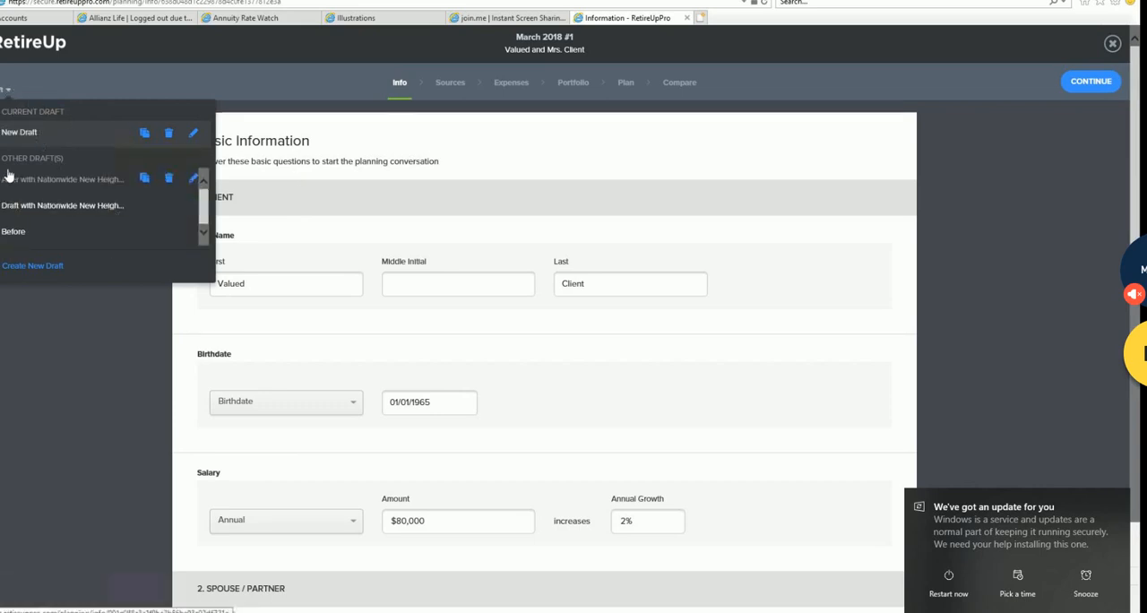
{"action": "left_click", "coordinate": [18, 231]}
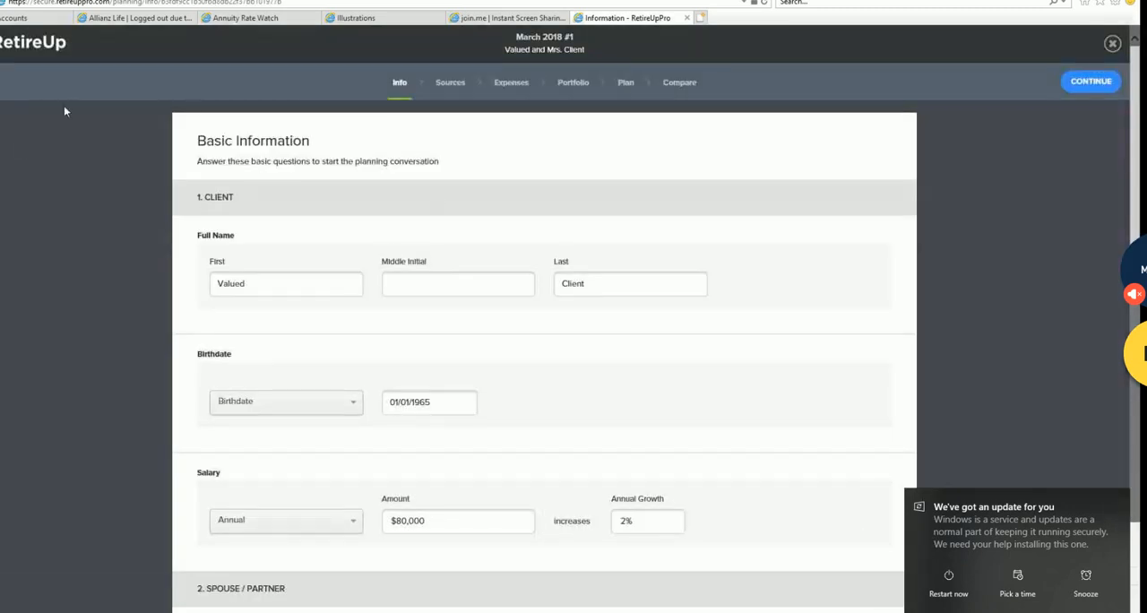
{"action": "left_click", "coordinate": [2, 84]}
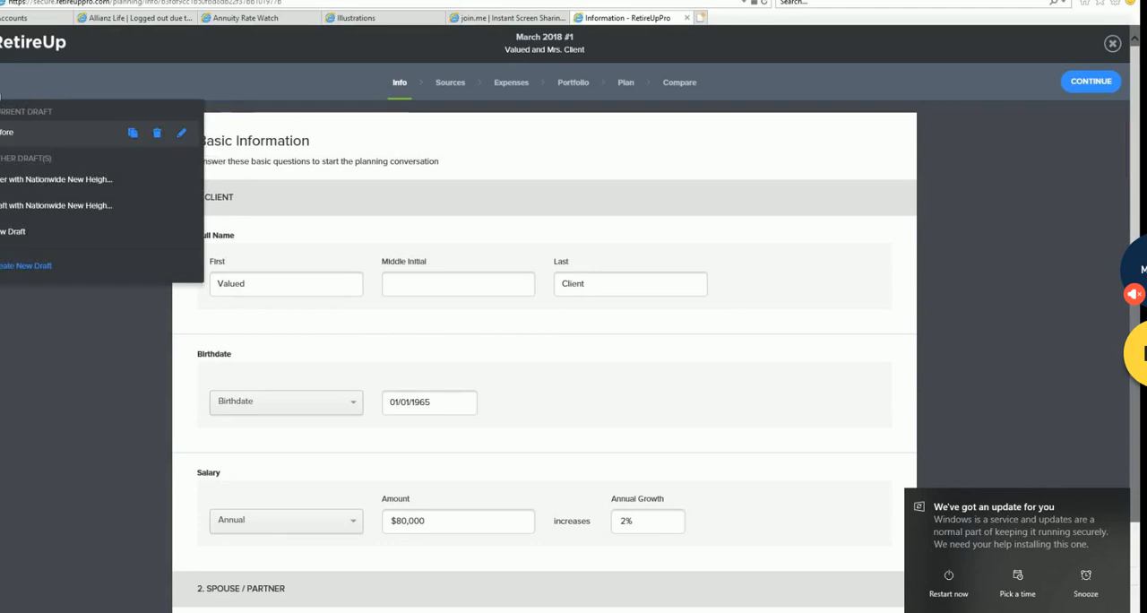
{"action": "left_click", "coordinate": [133, 135]}
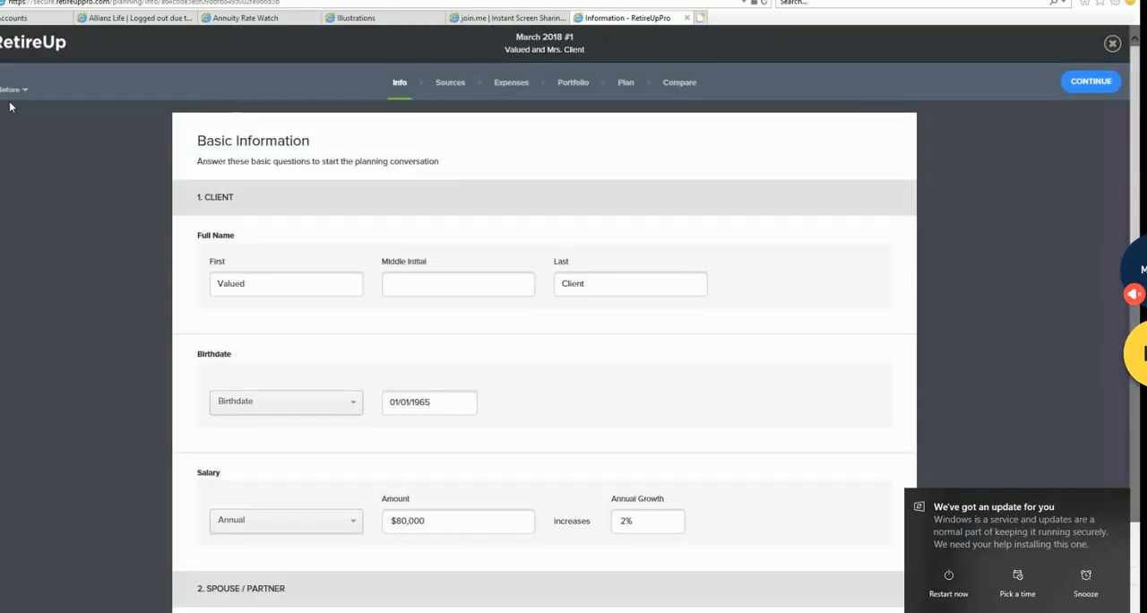
- Switch to New Draft and return to the Copy of Before draft
{"action": "left_click", "coordinate": [24, 93]}
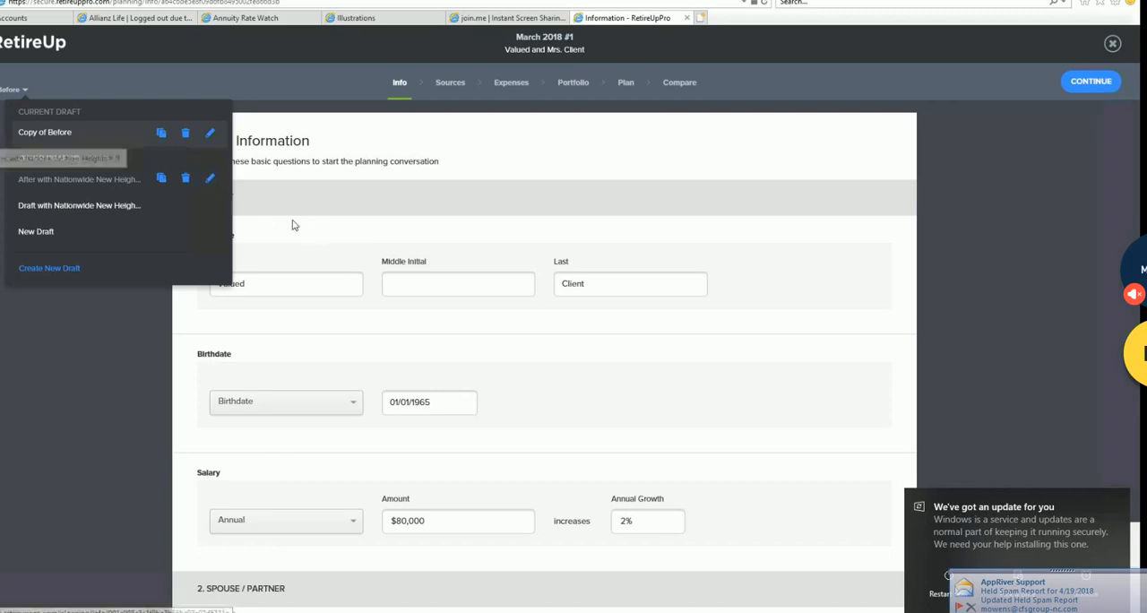
{"action": "left_click", "coordinate": [43, 235]}
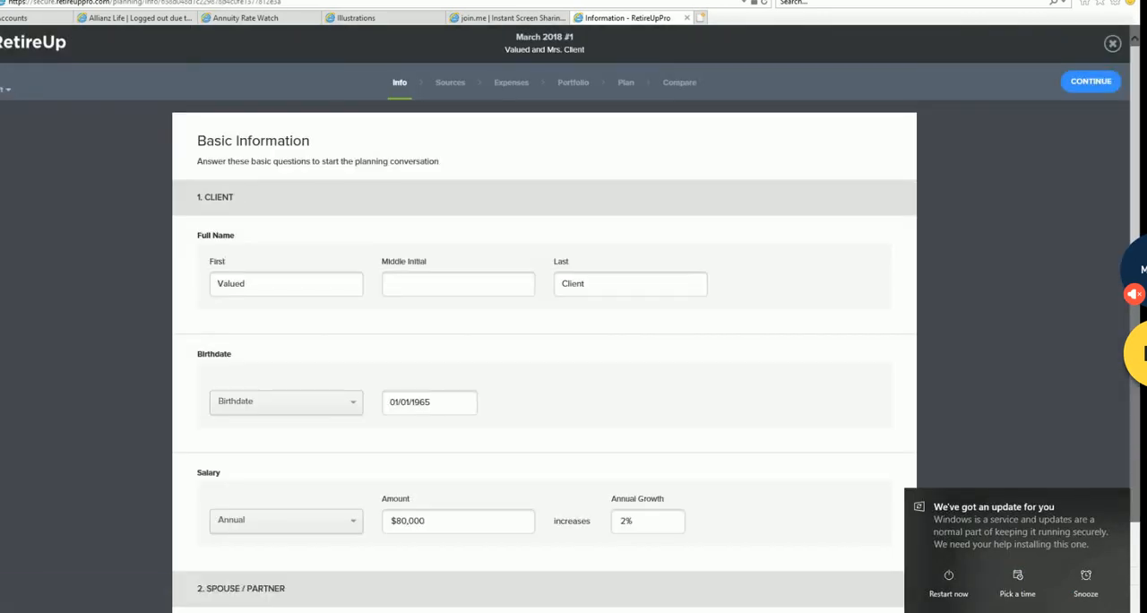
{"action": "left_click", "coordinate": [7, 89]}
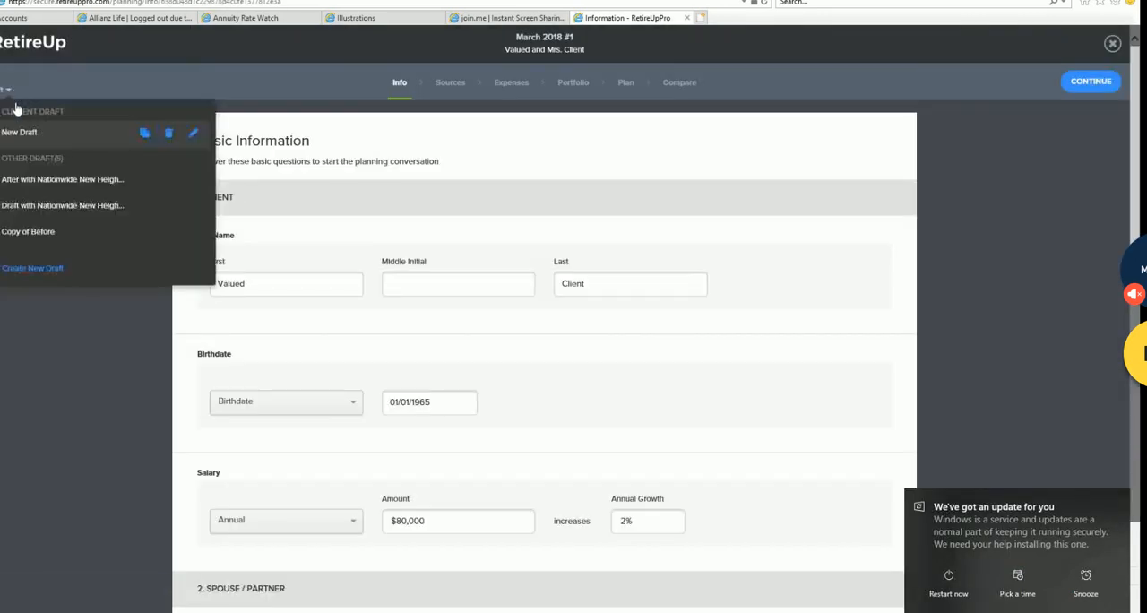
{"action": "left_click", "coordinate": [40, 235]}
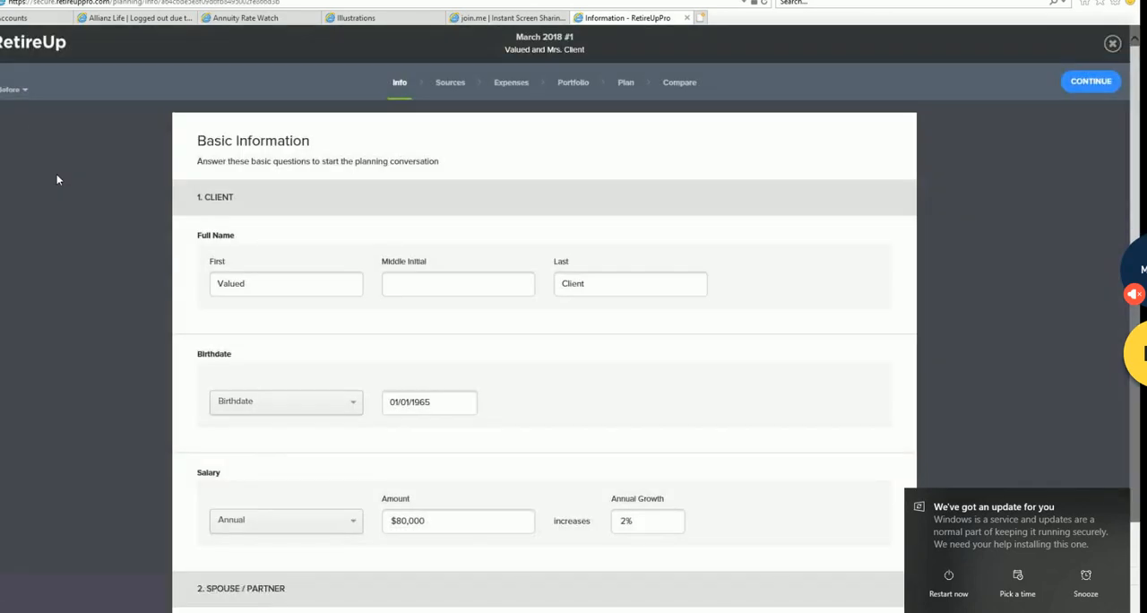
- Rename the Copy of Before draft as "After with Nationwide and Athene"
{"action": "left_click", "coordinate": [11, 90]}
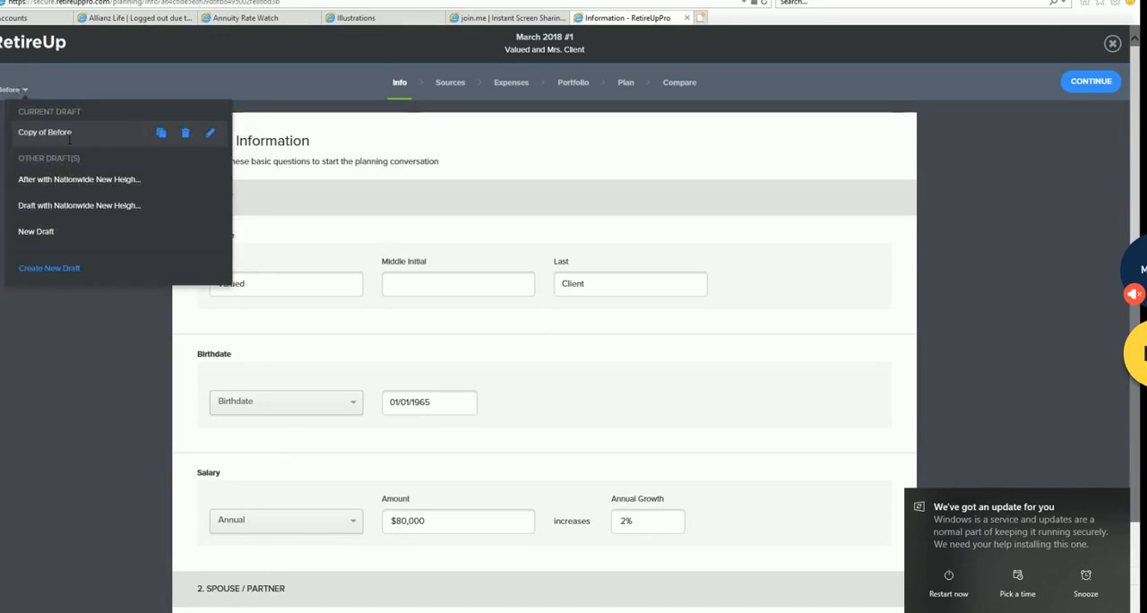
{"action": "left_click", "coordinate": [208, 133]}
{"action": "type", "text": "After"}
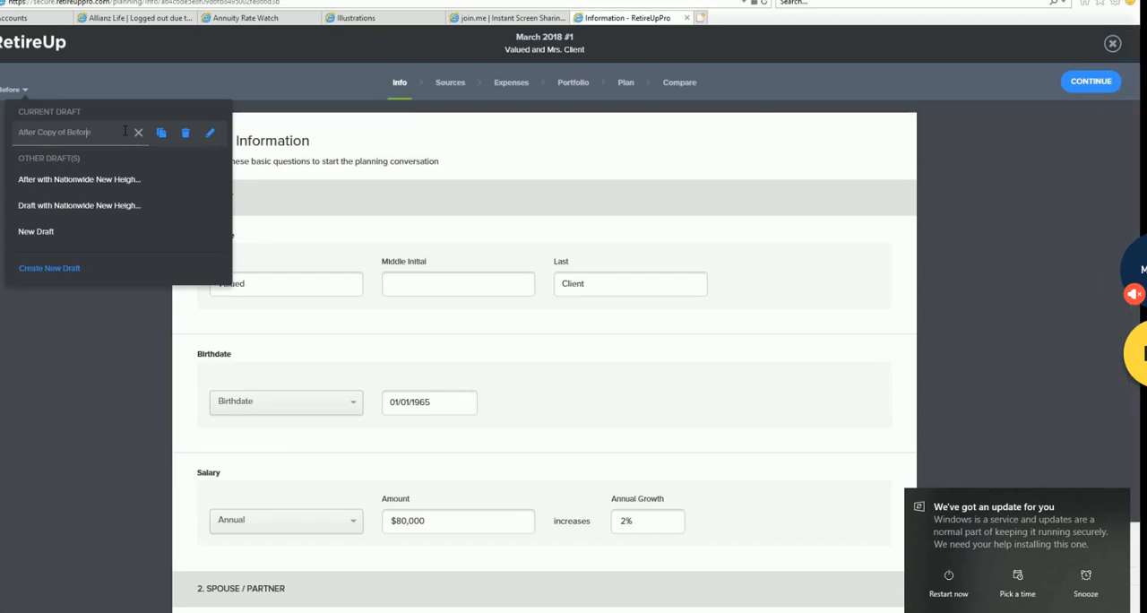
{"action": "key", "text": "BackSpace"}
{"action": "key", "text": "BackSpace"}
{"action": "key", "text": "BackSpace"}
{"action": "key", "text": "BackSpace"}
{"action": "key", "text": "BackSpace"}
{"action": "key", "text": "BackSpace"}
{"action": "key", "text": "BackSpace"}
{"action": "key", "text": "BackSpace"}
{"action": "key", "text": "BackSpace"}
{"action": "key", "text": "BackSpace"}
{"action": "key", "text": "BackSpace"}
{"action": "key", "text": "BackSpace"}
{"action": "key", "text": "BackSpace"}
{"action": "type", "text": "with Nationwide and Ath"}
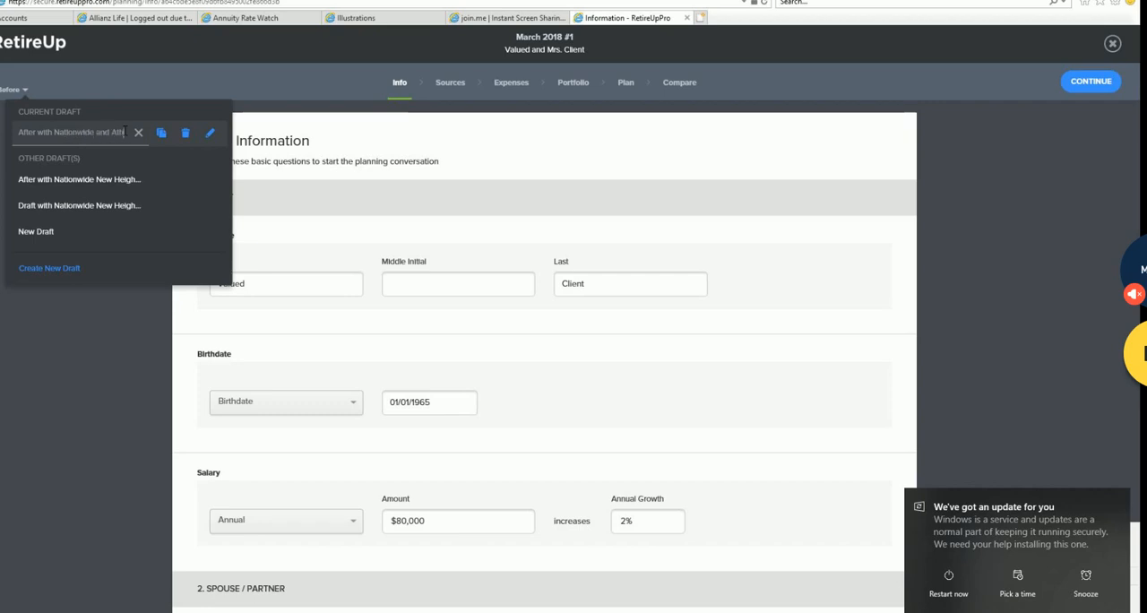
{"action": "type", "text": "ene"}
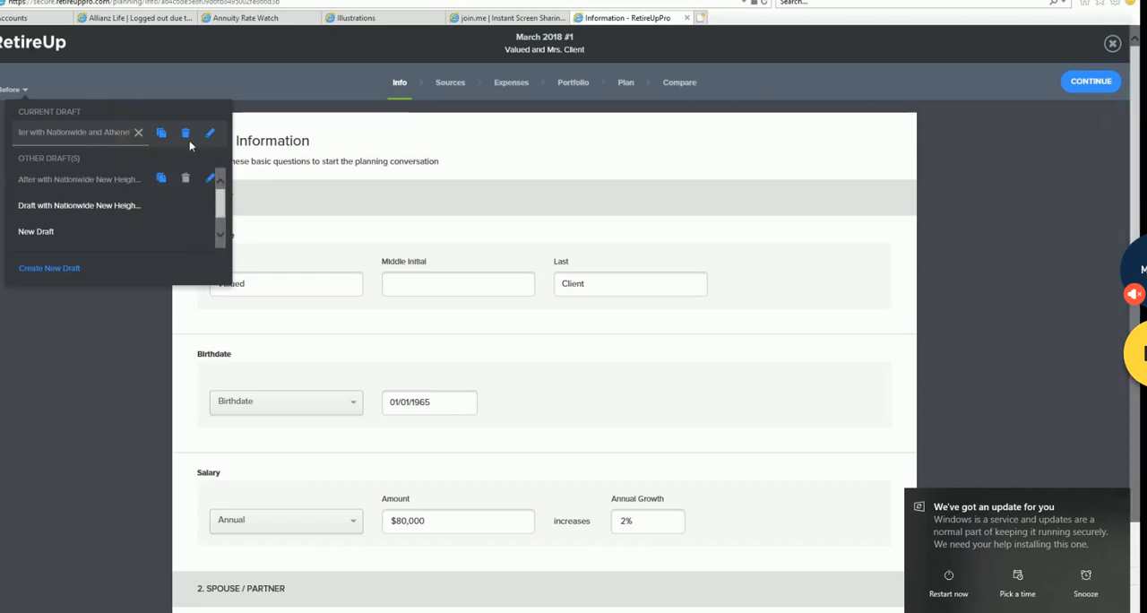
{"action": "left_click", "coordinate": [61, 339]}
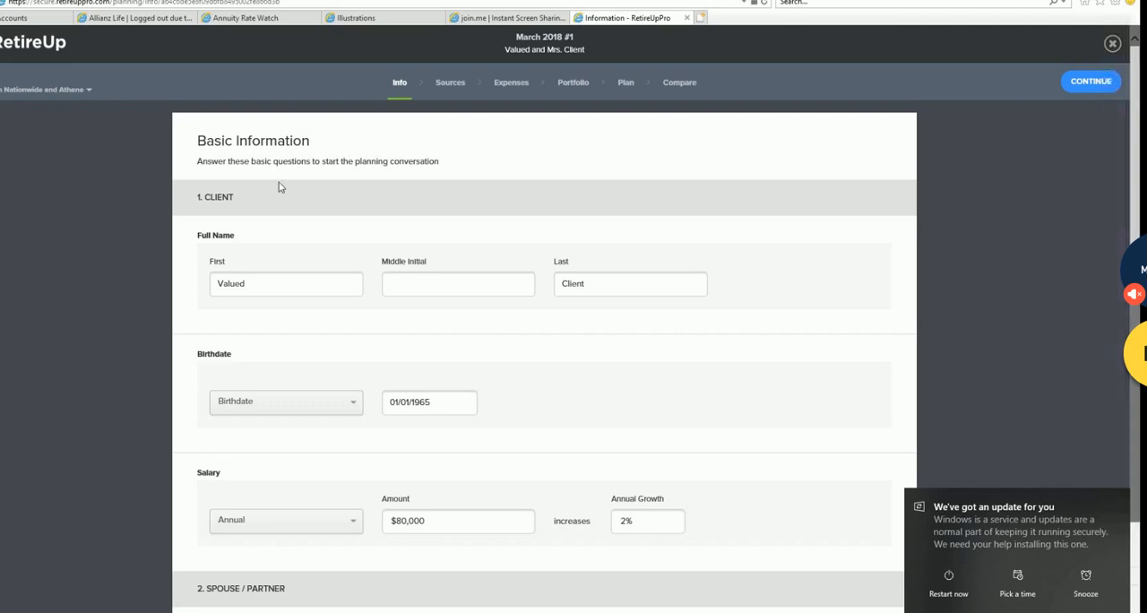
- Delete the drafts named "Draft with Nationwide New Heights® 9" and "New Draft"
{"action": "left_click", "coordinate": [90, 92]}
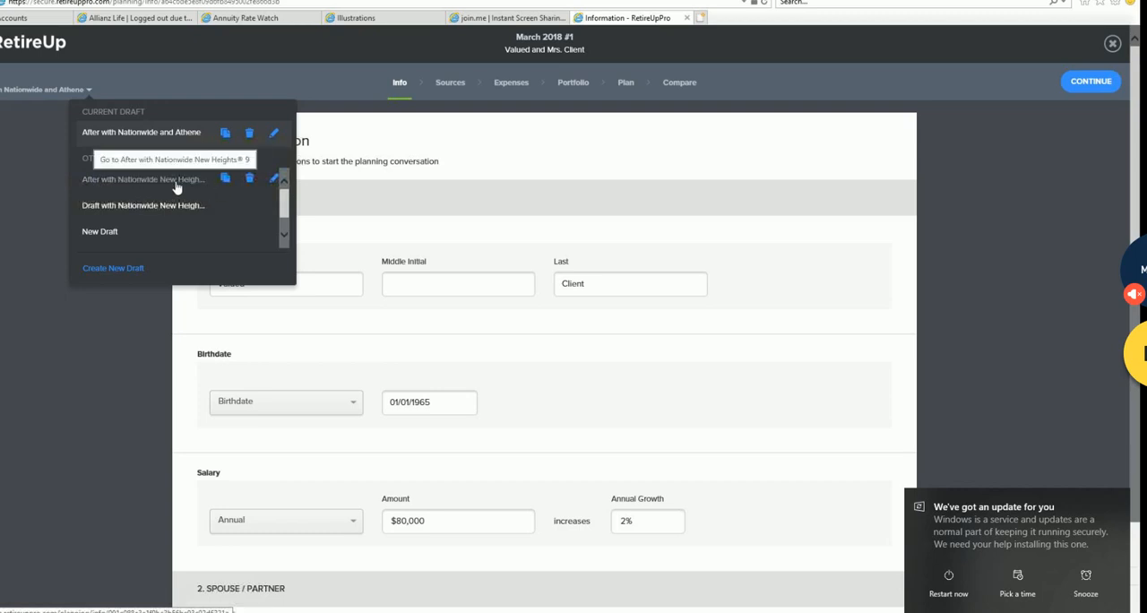
{"action": "left_click", "coordinate": [251, 204]}
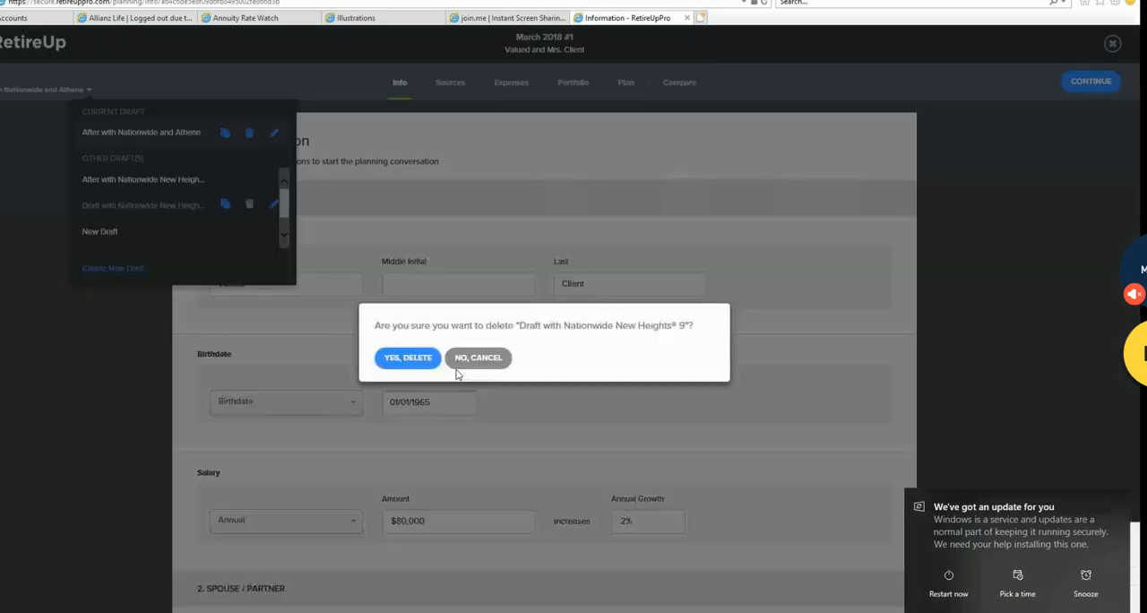
{"action": "left_click", "coordinate": [406, 357]}
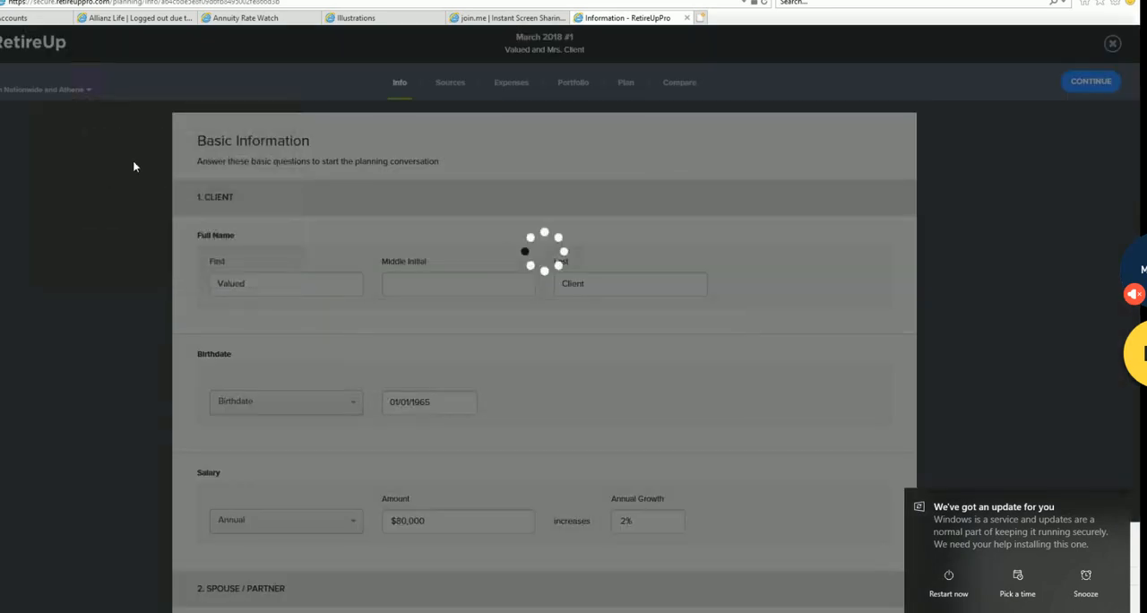
{"action": "left_click", "coordinate": [83, 93]}
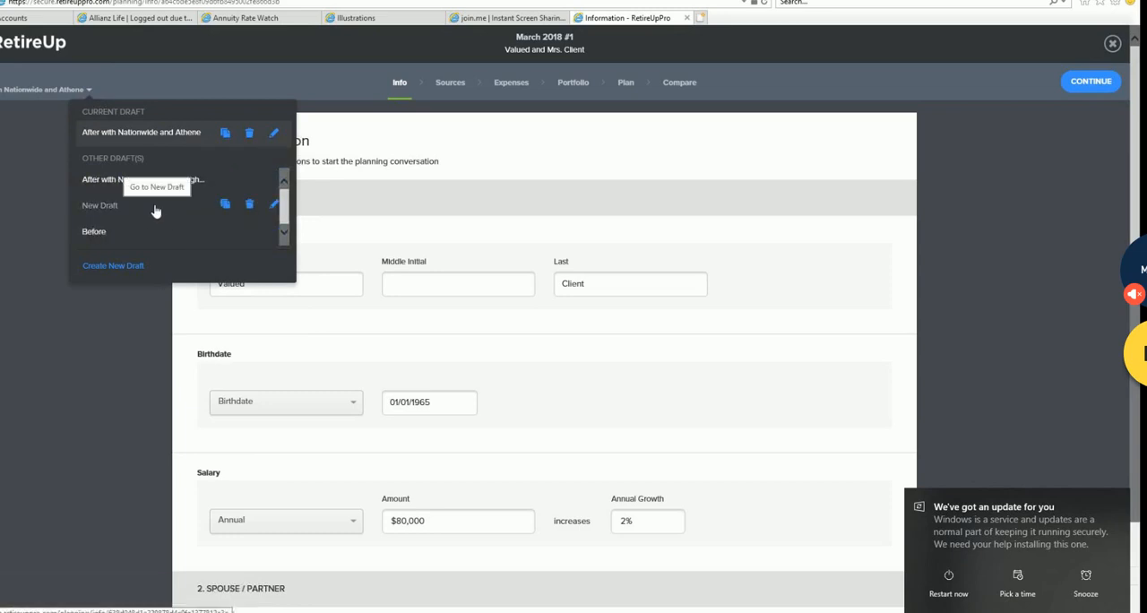
{"action": "left_click", "coordinate": [250, 207]}
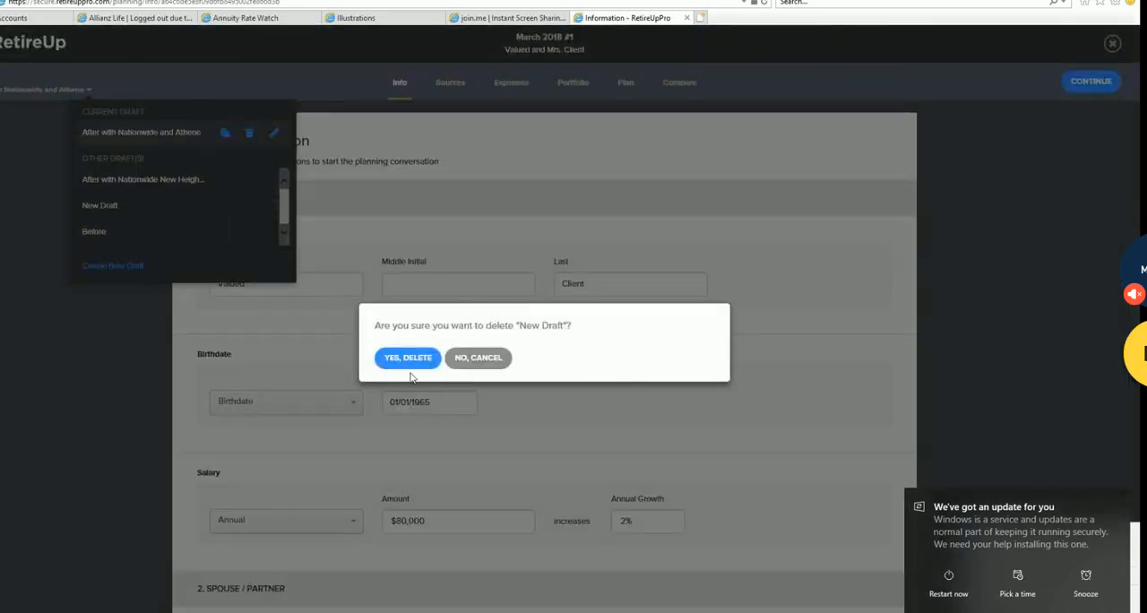
{"action": "left_click", "coordinate": [410, 360]}
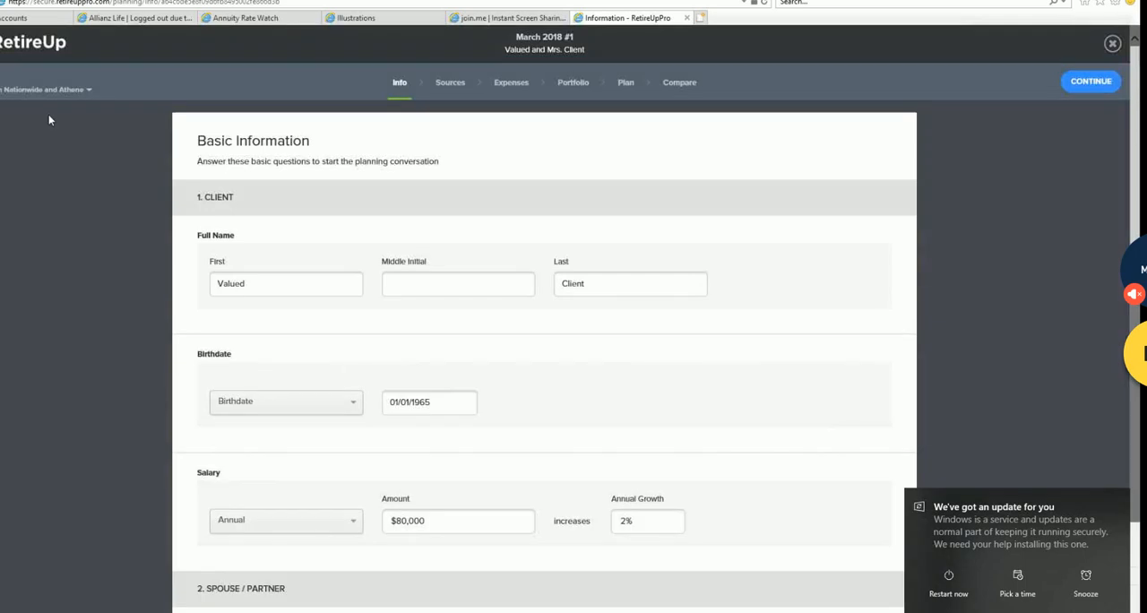
- Switch to the "After with Nationwide New Heights® 9" draft and examine the assets in its sources
{"action": "left_click", "coordinate": [65, 90]}
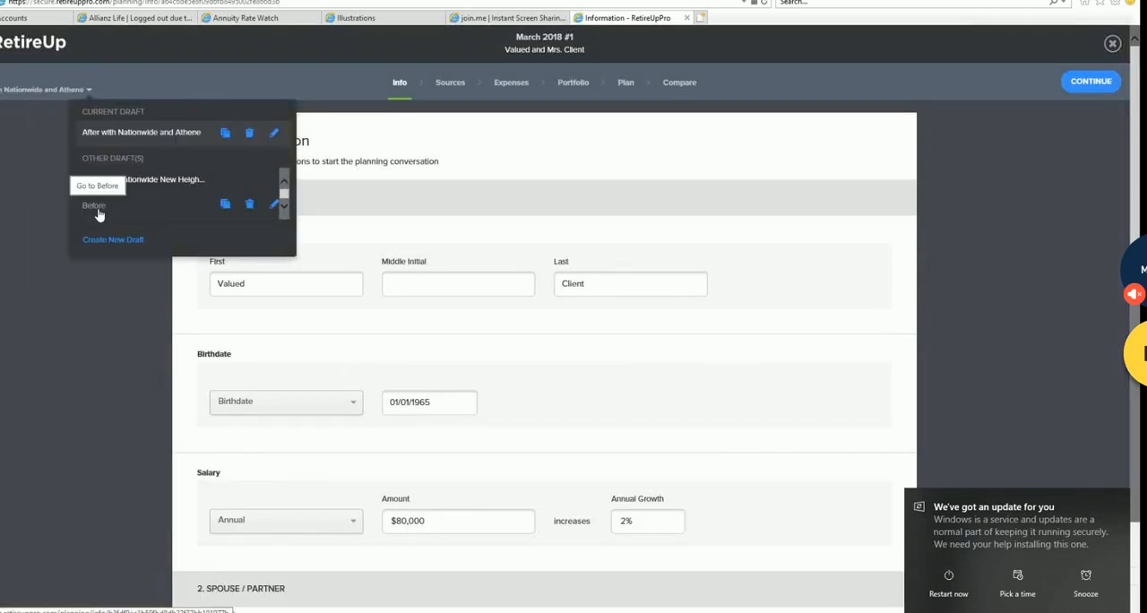
{"action": "left_click", "coordinate": [154, 179]}
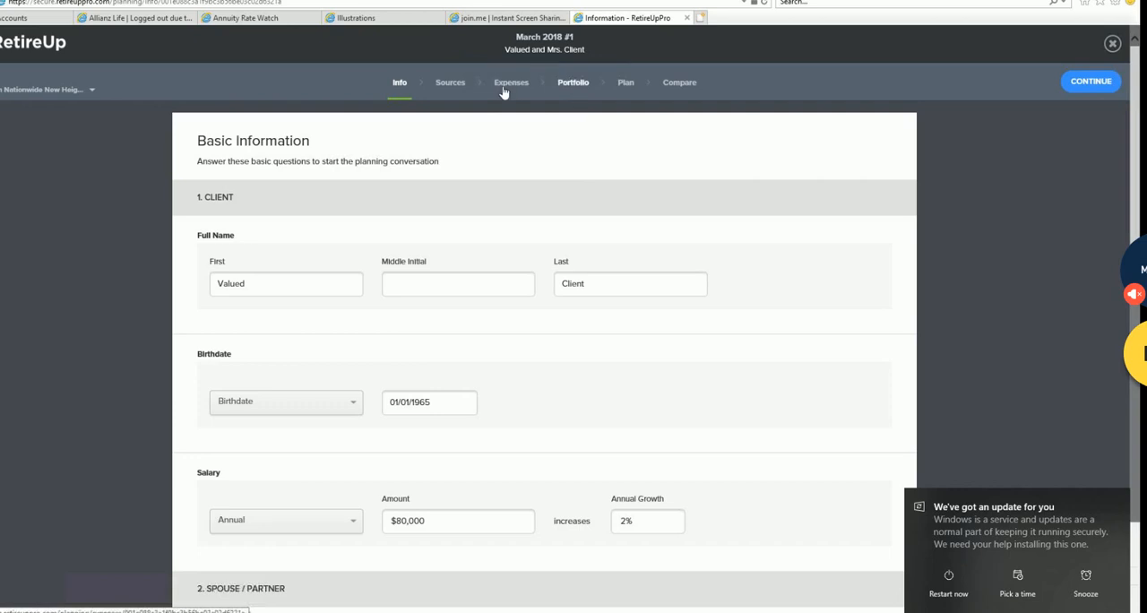
{"action": "left_click", "coordinate": [451, 82]}
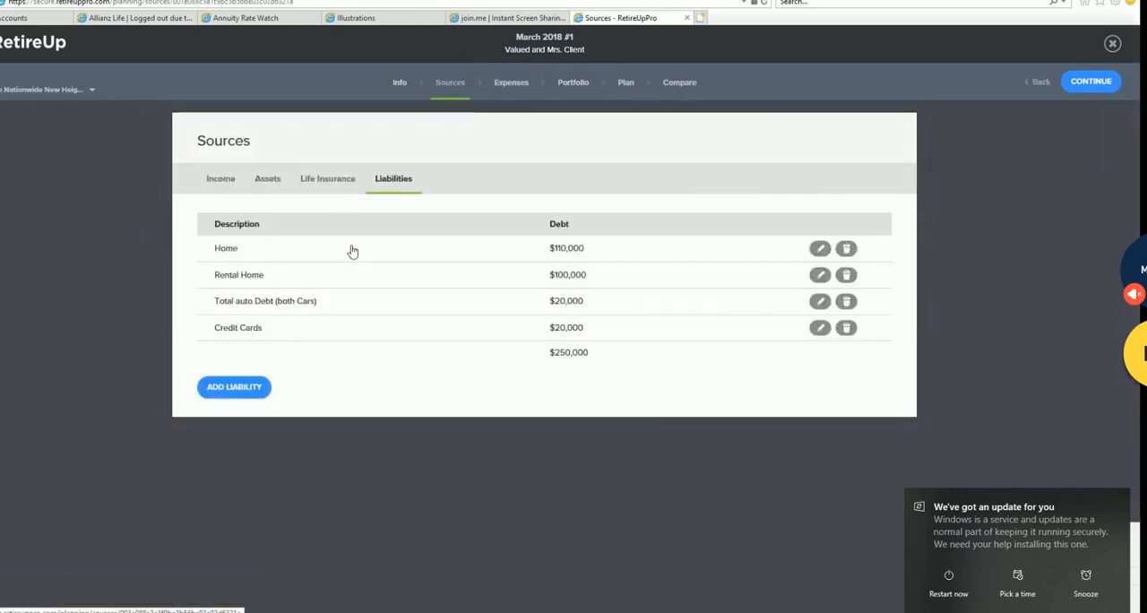
{"action": "left_click", "coordinate": [266, 180]}
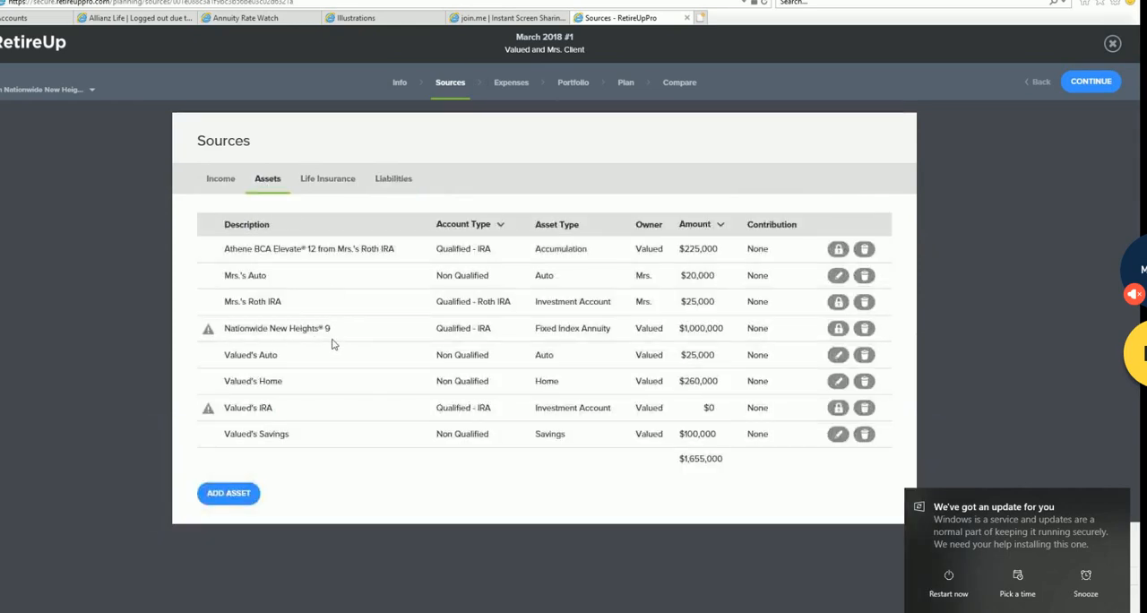
- Compare these assets with those of the Before draft, then return to the "After with Nationwide New Heights® 9" draft
{"action": "left_click", "coordinate": [91, 91]}
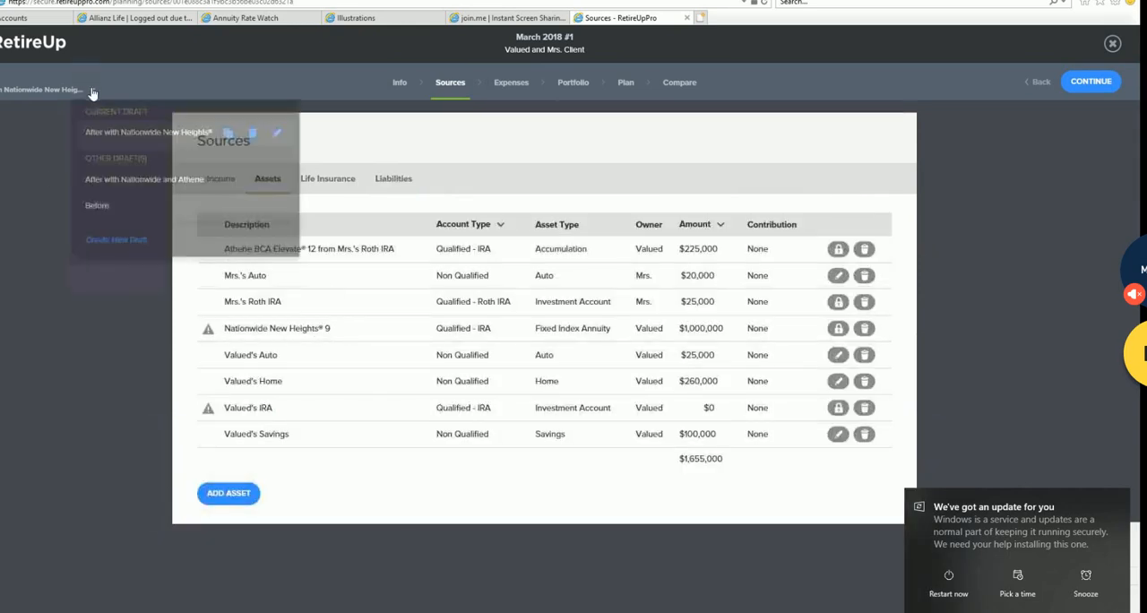
{"action": "left_click", "coordinate": [104, 205]}
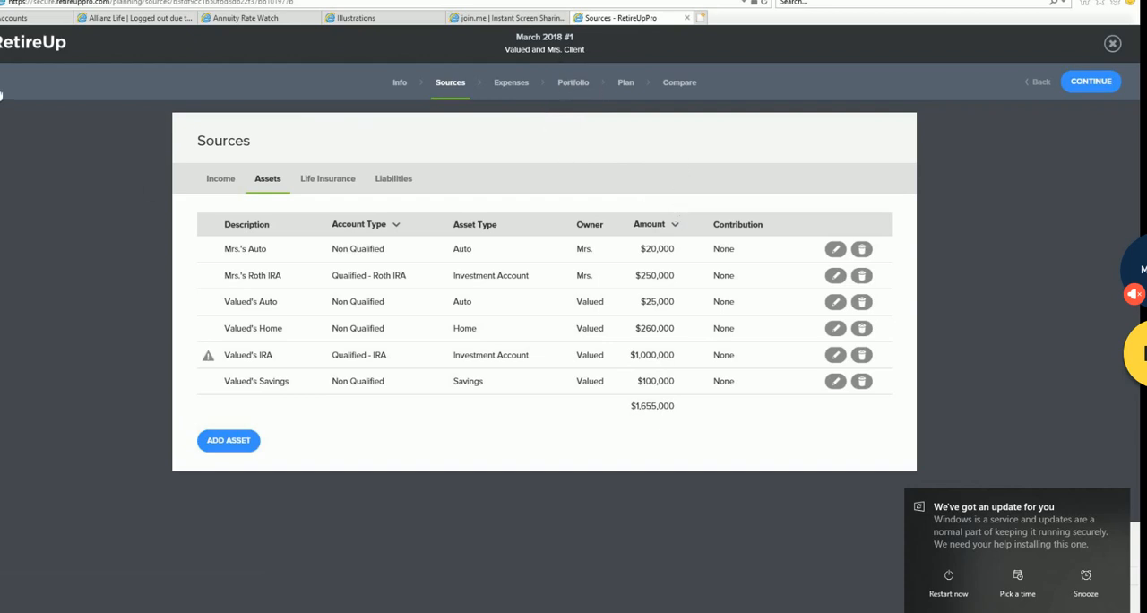
{"action": "mouse_move", "coordinate": [2, 94]}
{"action": "left_click", "coordinate": [55, 181]}
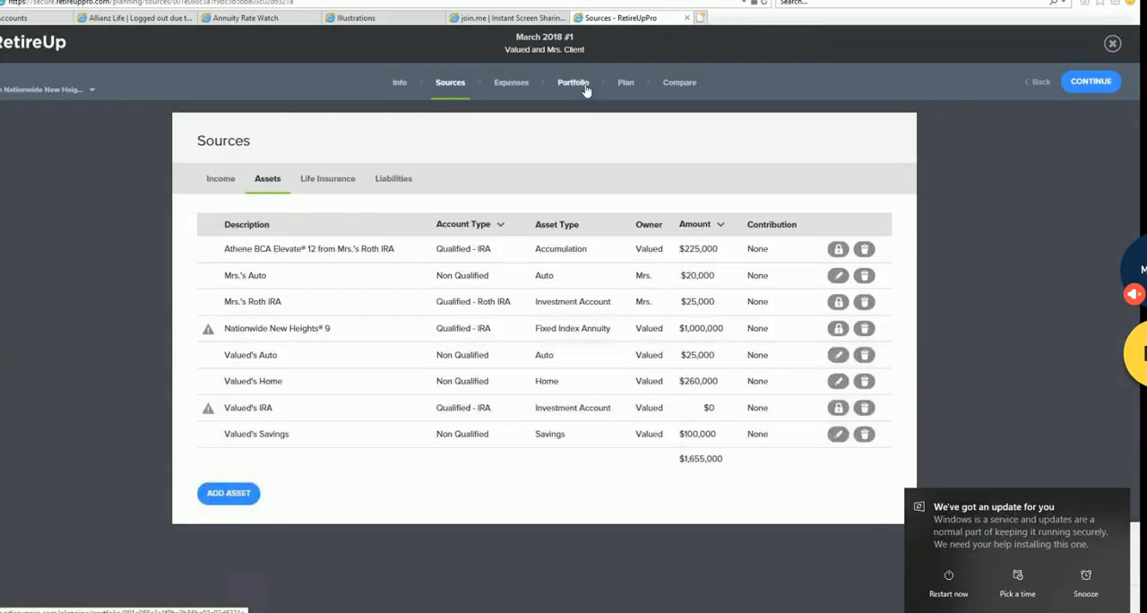
- Open the draft's portfolio and financial plan, and review the cash flow timeline with the solve settings
{"action": "left_click", "coordinate": [574, 83]}
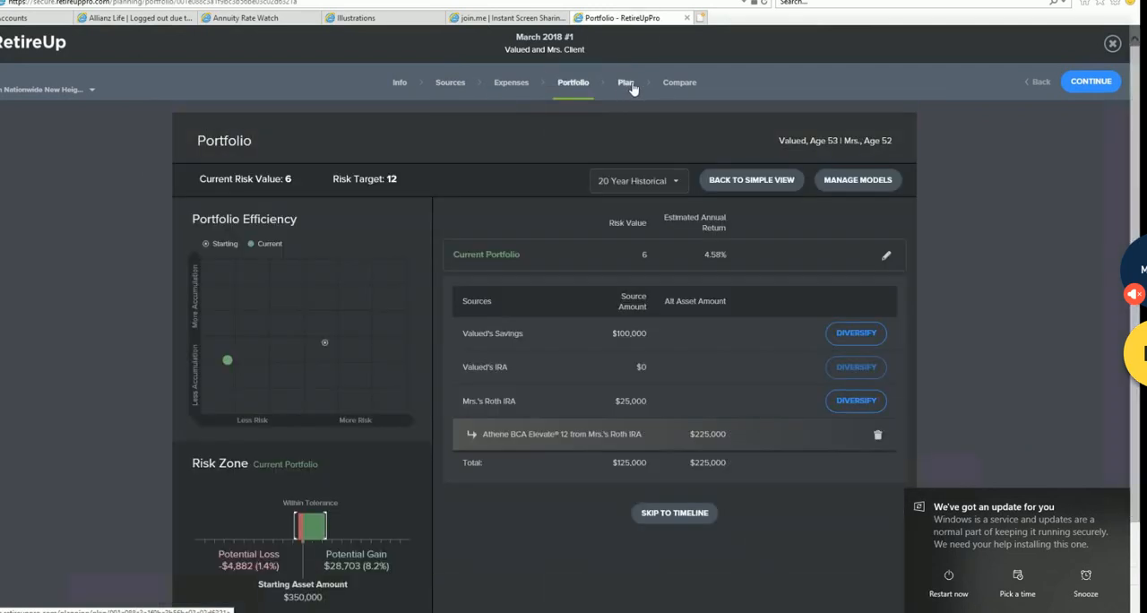
{"action": "left_click", "coordinate": [627, 86]}
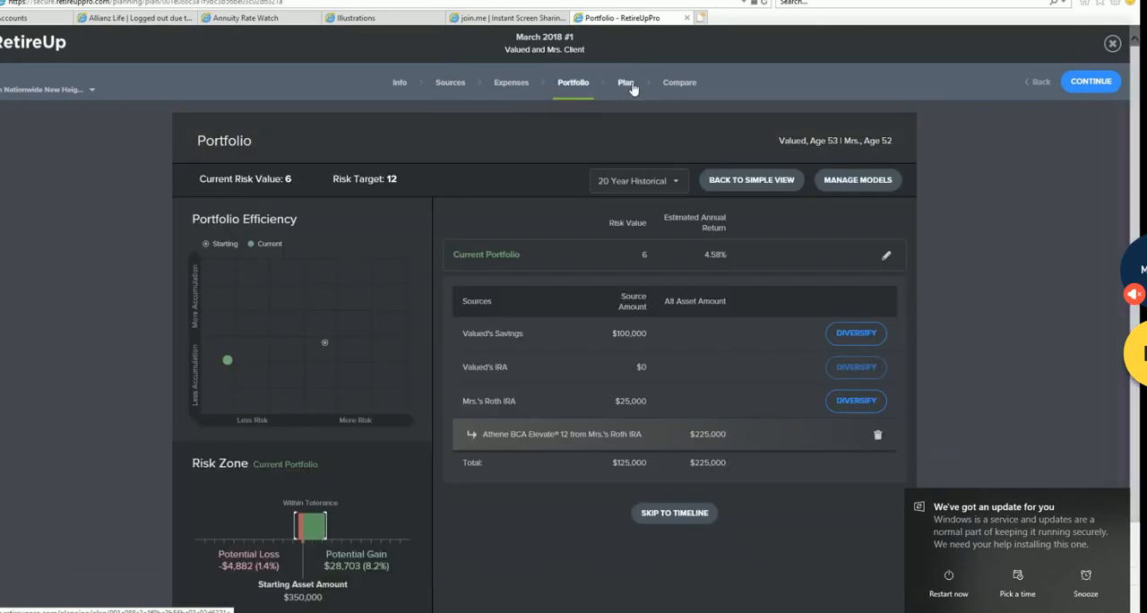
{"action": "scroll", "coordinate": [585, 470], "scroll_direction": "down", "scroll_amount": 1}
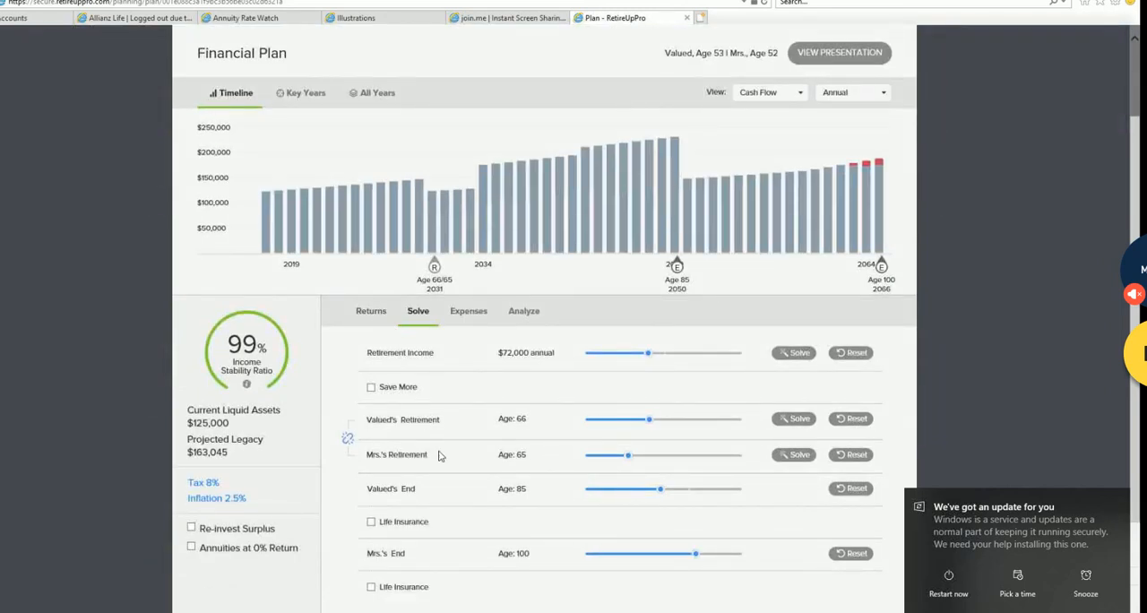
{"action": "scroll", "coordinate": [438, 455], "scroll_direction": "down", "scroll_amount": 1}
{"action": "scroll", "coordinate": [438, 430], "scroll_direction": "up", "scroll_amount": 2}
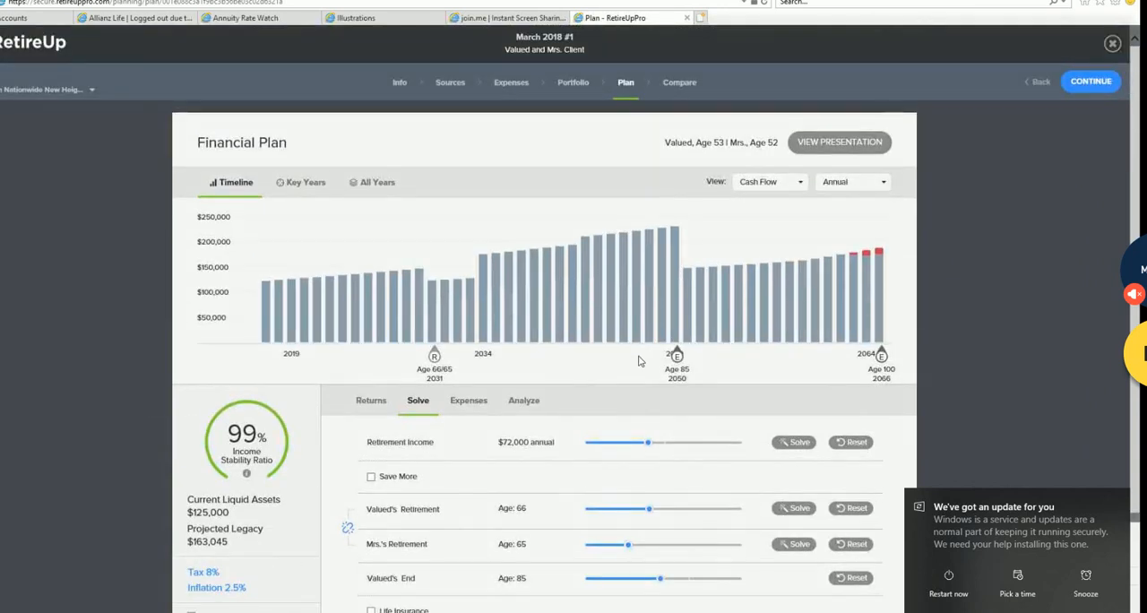
{"action": "scroll", "coordinate": [641, 377], "scroll_direction": "down", "scroll_amount": 1}
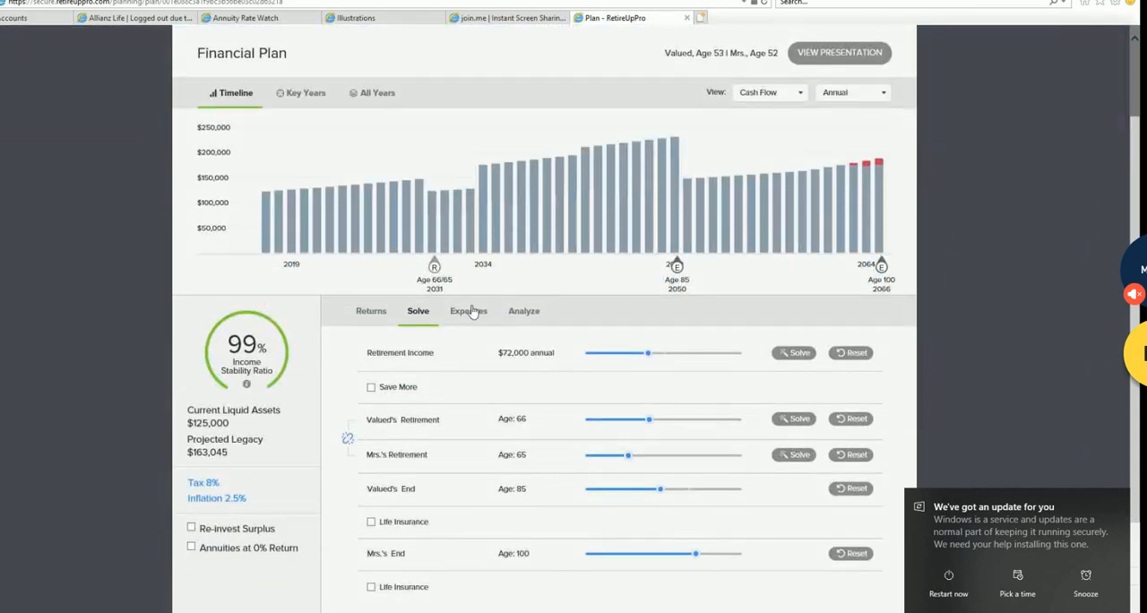
- Analyze the cash flow timeline with the Nationwide New Heights® 9 balance reduced to $0, and restore the balance to $1,000,000
{"action": "left_click", "coordinate": [524, 312]}
{"action": "scroll", "coordinate": [524, 317], "scroll_direction": "up", "scroll_amount": 1}
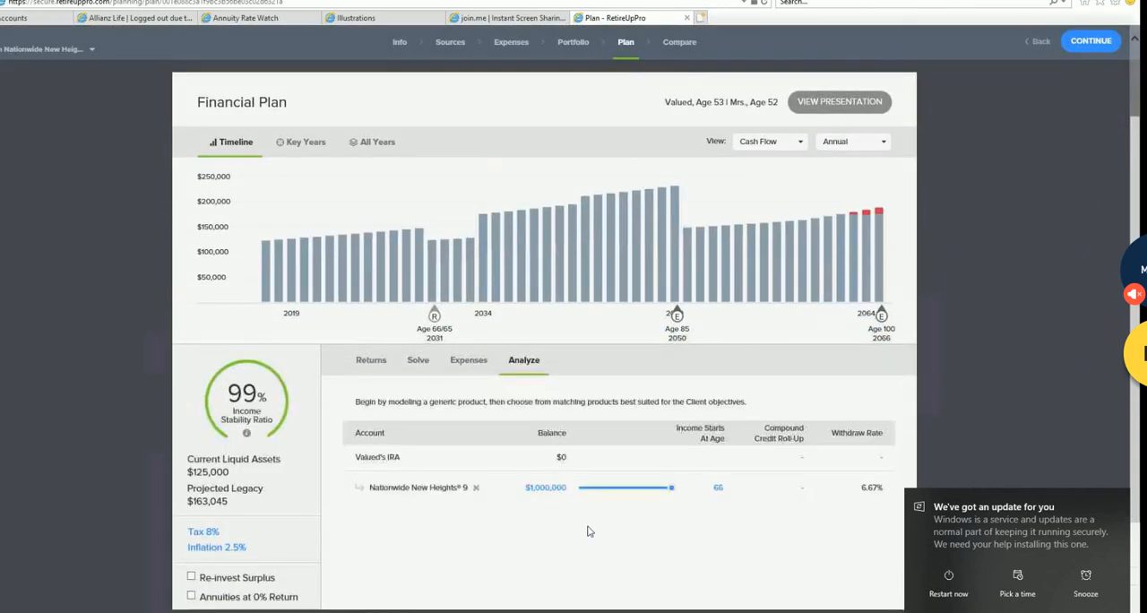
{"action": "left_click_drag", "start_coordinate": [674, 490], "coordinate": [654, 488]}
{"action": "left_click_drag", "start_coordinate": [586, 494], "coordinate": [568, 491]}
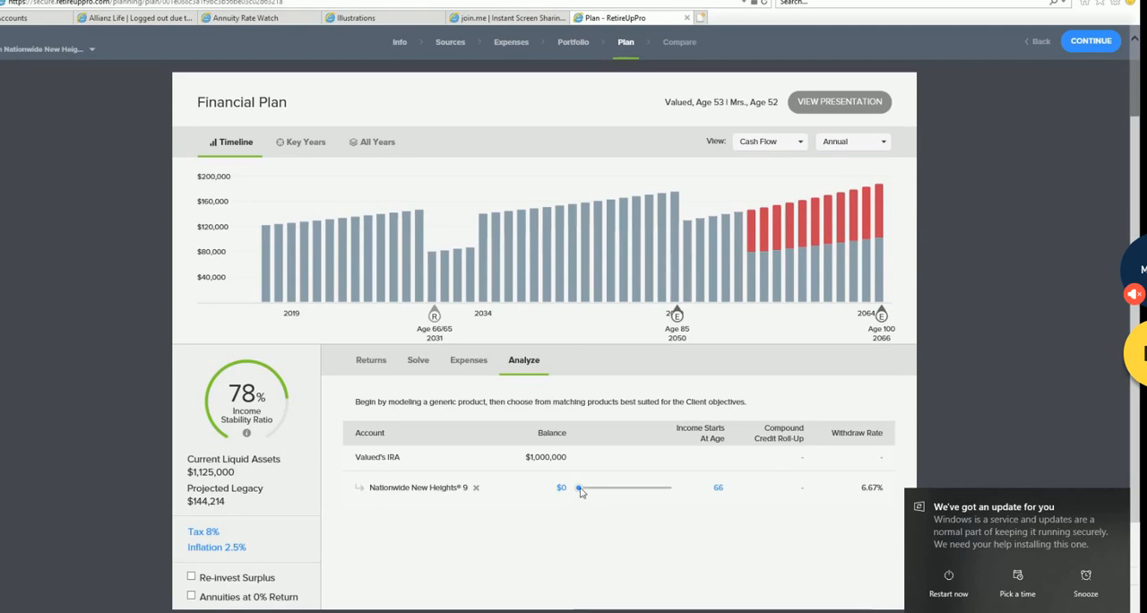
{"action": "mouse_move", "coordinate": [749, 240]}
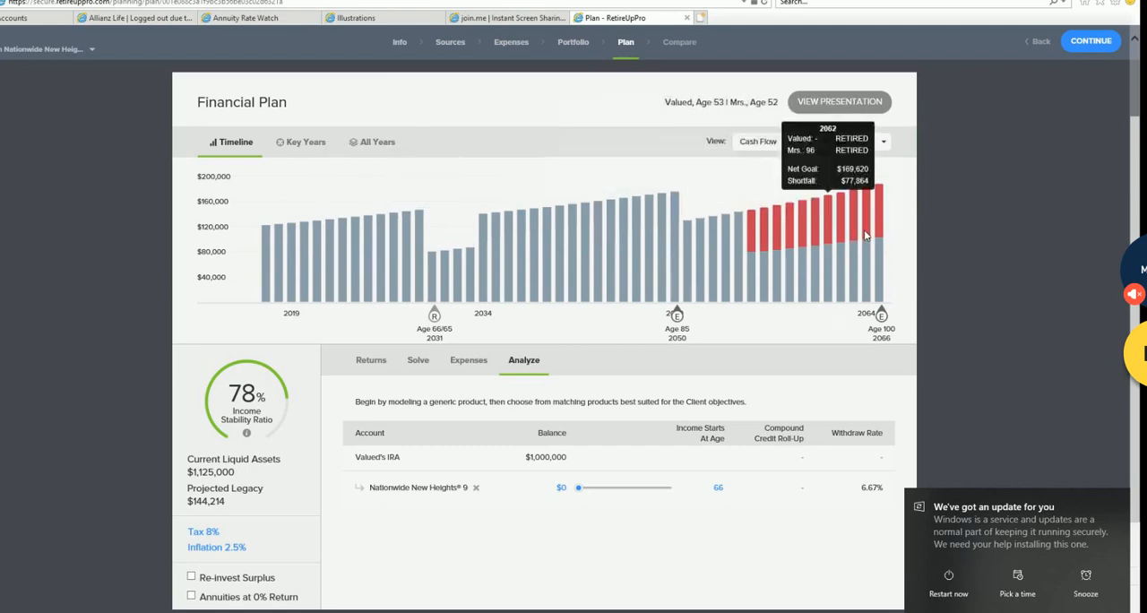
{"action": "mouse_move", "coordinate": [588, 491]}
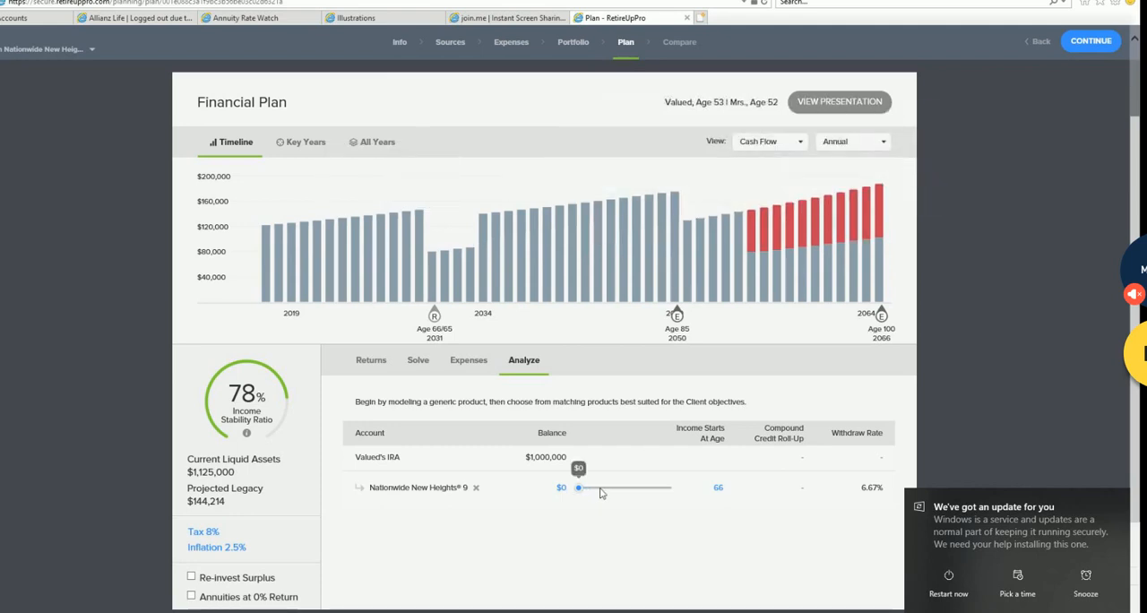
{"action": "left_click_drag", "start_coordinate": [600, 492], "coordinate": [674, 492]}
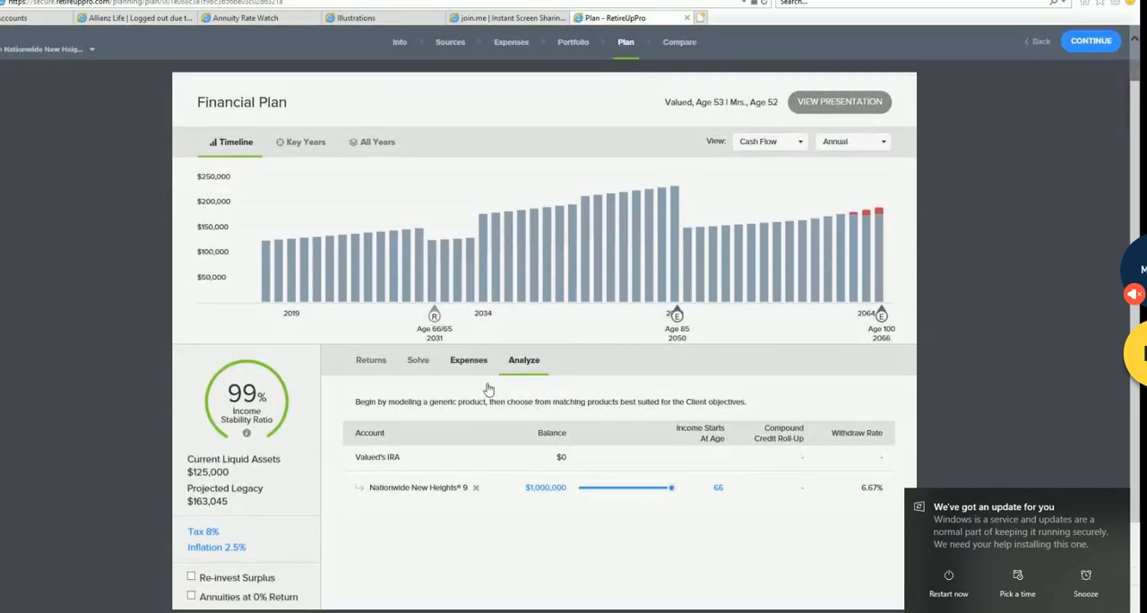
- Look through the plan's expenses and solve settings, and open its returns assumptions
{"action": "left_click", "coordinate": [471, 363]}
{"action": "left_click", "coordinate": [421, 360]}
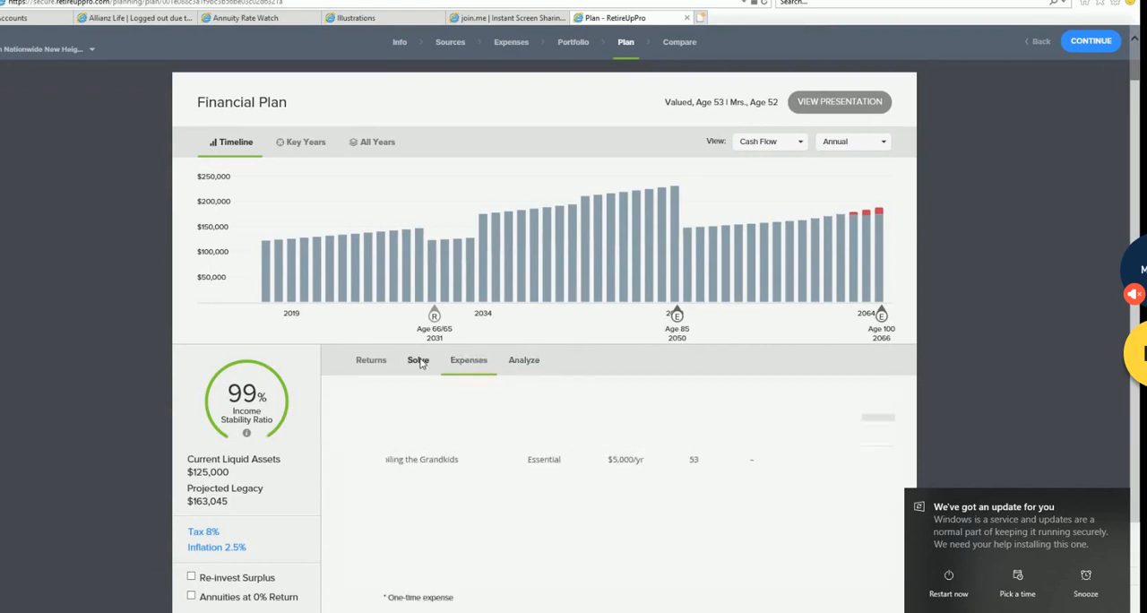
{"action": "scroll", "coordinate": [437, 410], "scroll_direction": "down", "scroll_amount": 1}
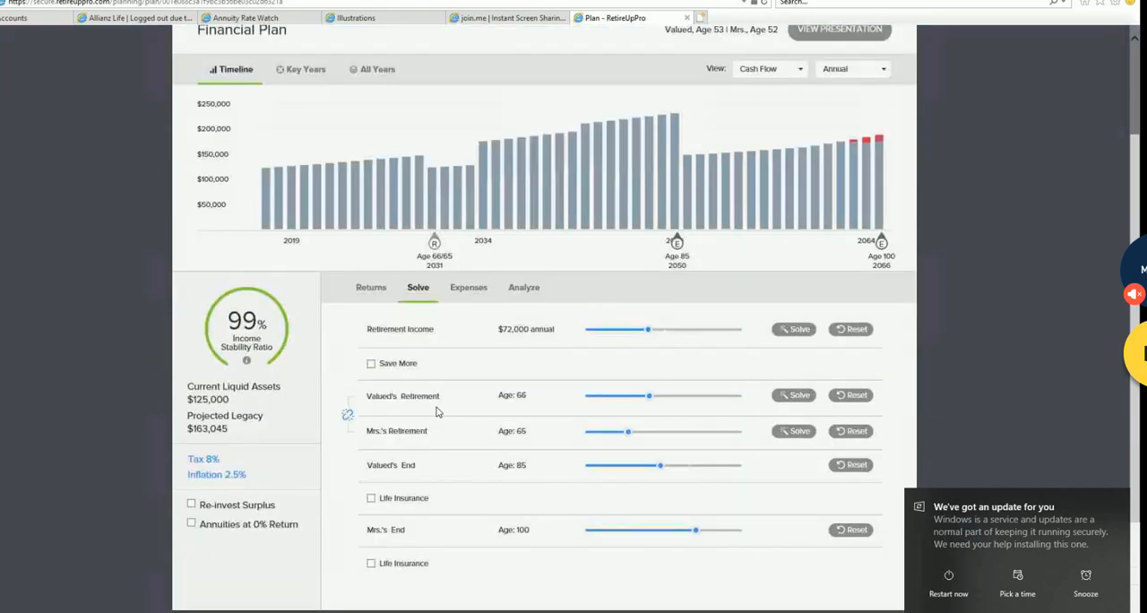
{"action": "left_click", "coordinate": [378, 291]}
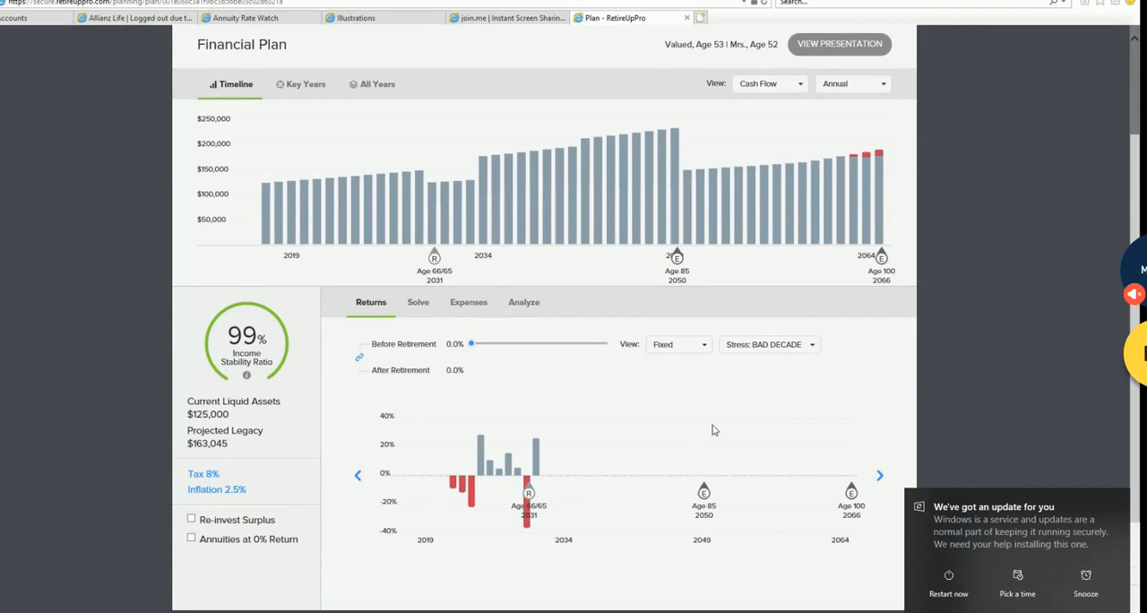
- Clear the returns stress, apply the 30% Drop scenario, and shift the drop past retirement and back
{"action": "left_click", "coordinate": [814, 346]}
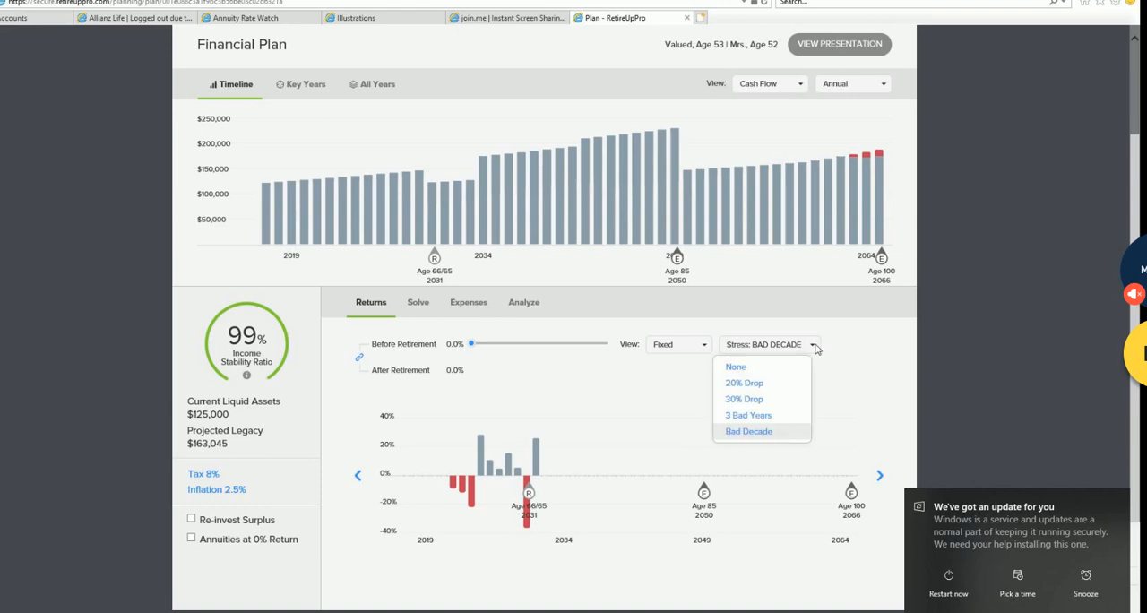
{"action": "left_click", "coordinate": [742, 370]}
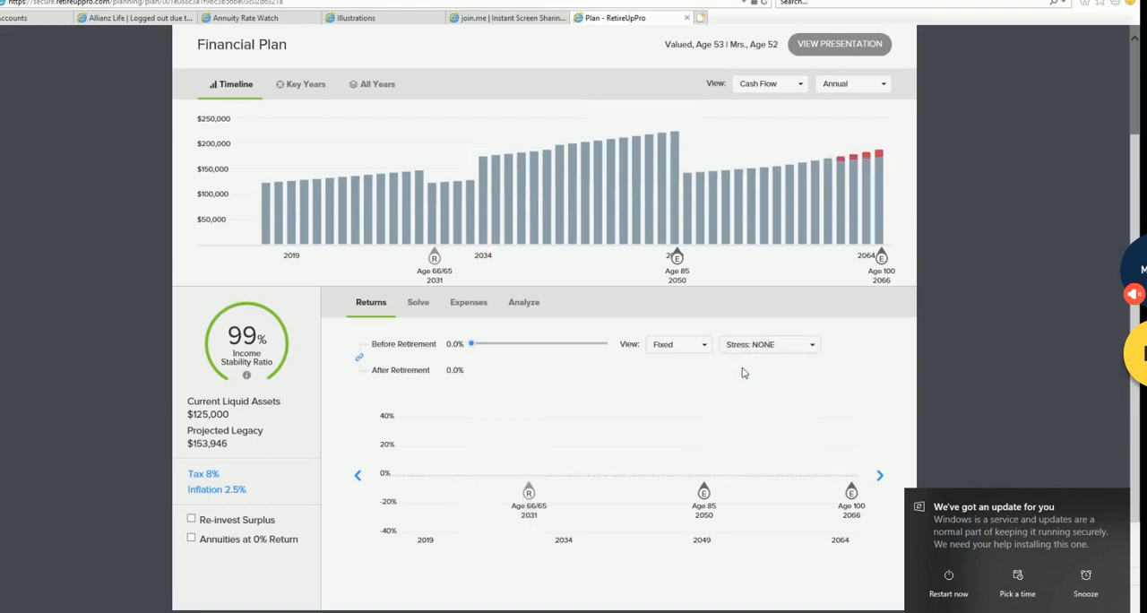
{"action": "left_click", "coordinate": [816, 349]}
{"action": "left_click", "coordinate": [781, 400]}
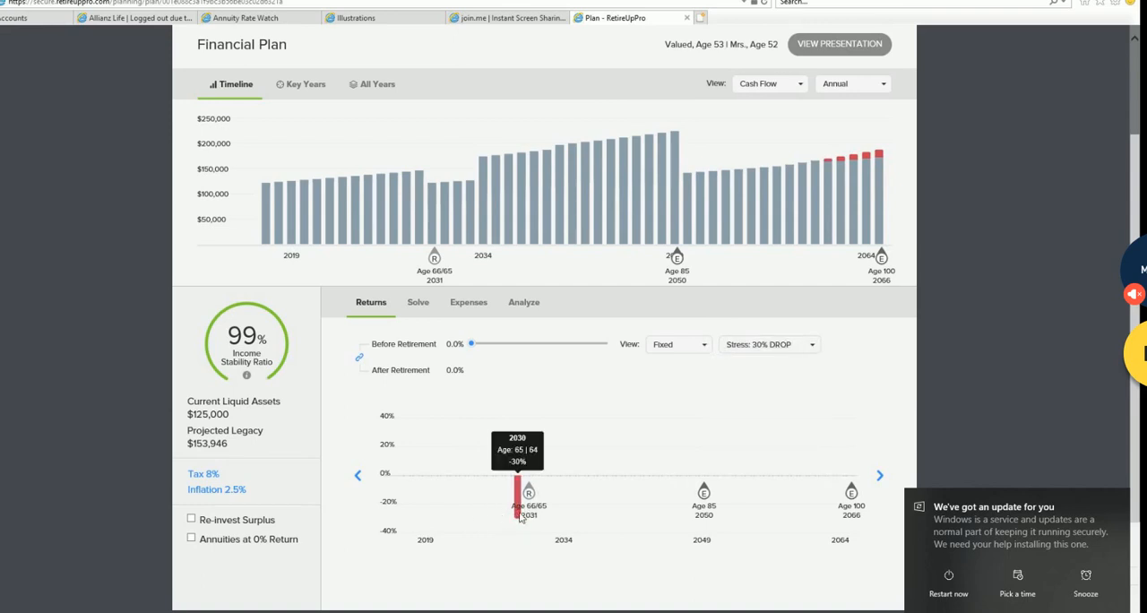
{"action": "left_click", "coordinate": [882, 478]}
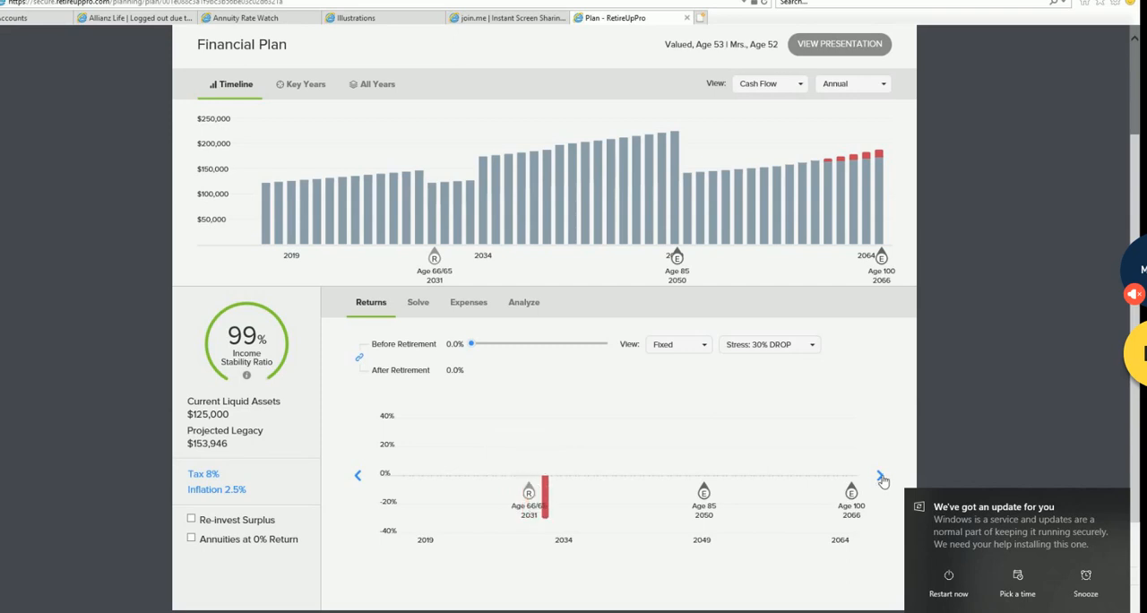
{"action": "left_click", "coordinate": [357, 476]}
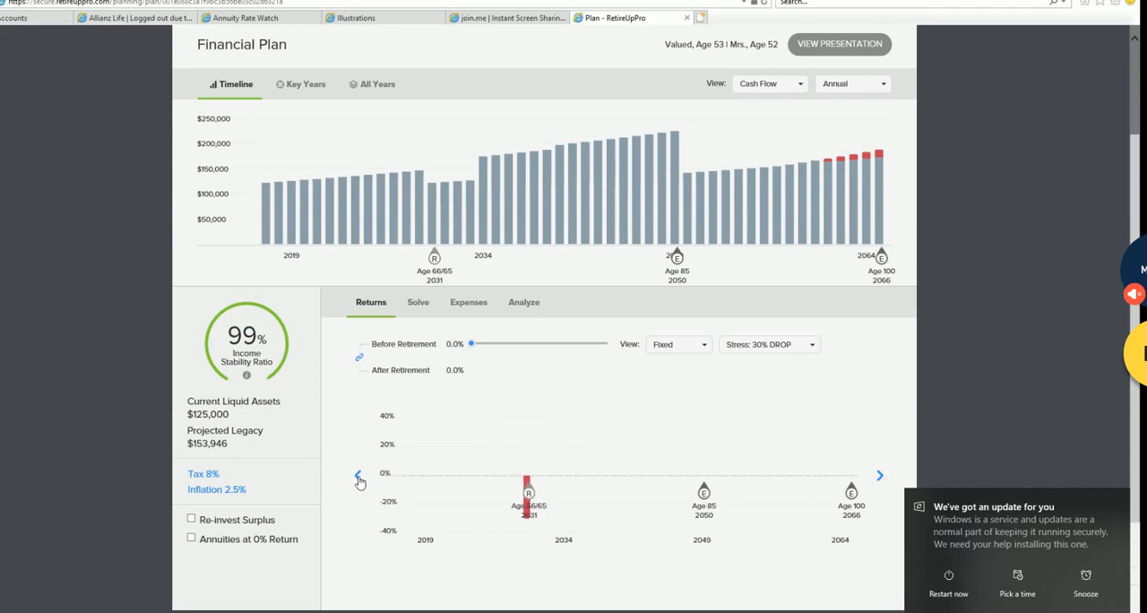
- Test the 3 Bad Years stress shifted around retirement, and switch the stress scenario to Bad Decade
{"action": "left_click", "coordinate": [806, 345]}
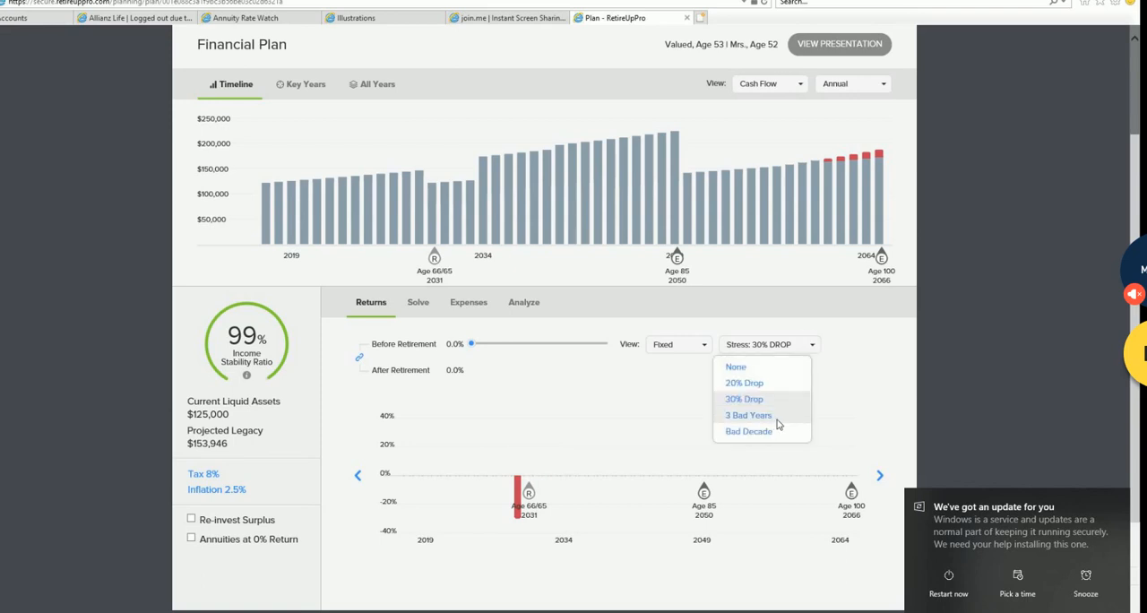
{"action": "left_click", "coordinate": [749, 415]}
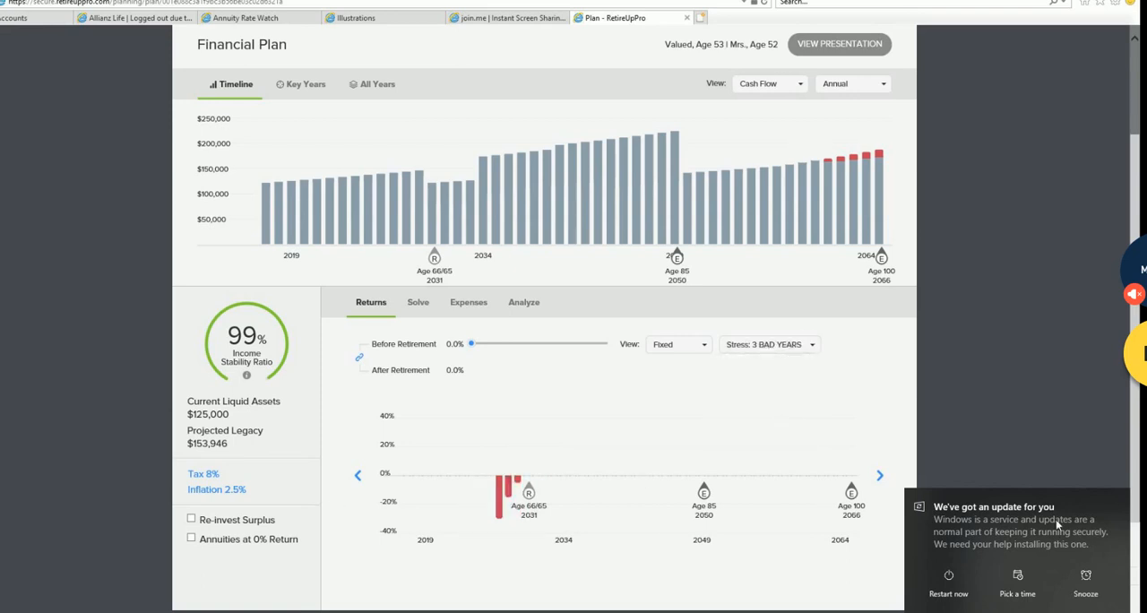
{"action": "left_click", "coordinate": [879, 478]}
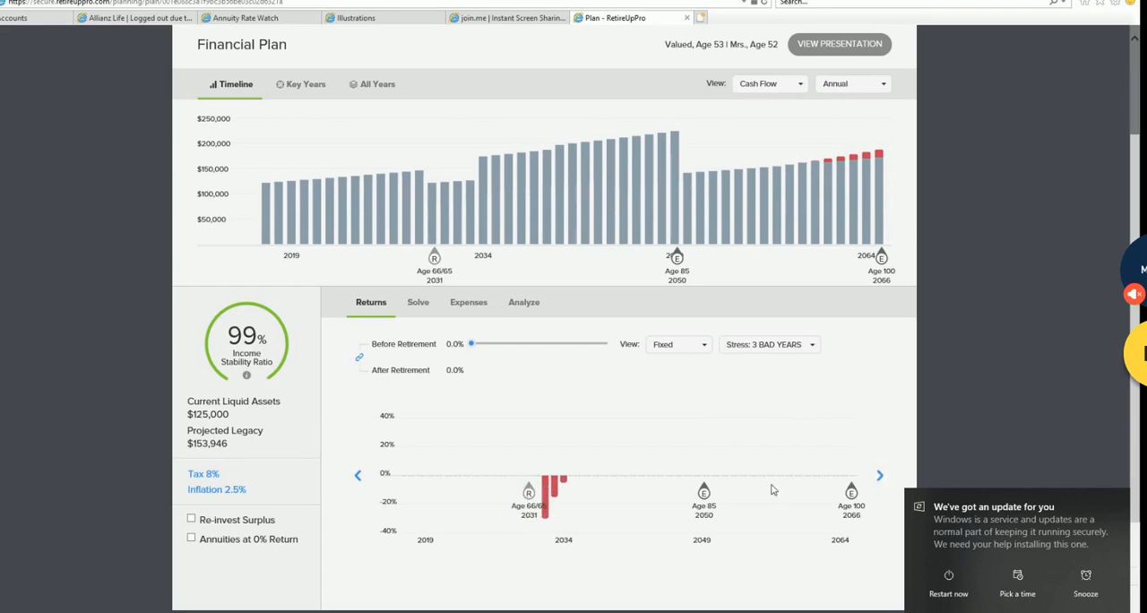
{"action": "left_click", "coordinate": [359, 475]}
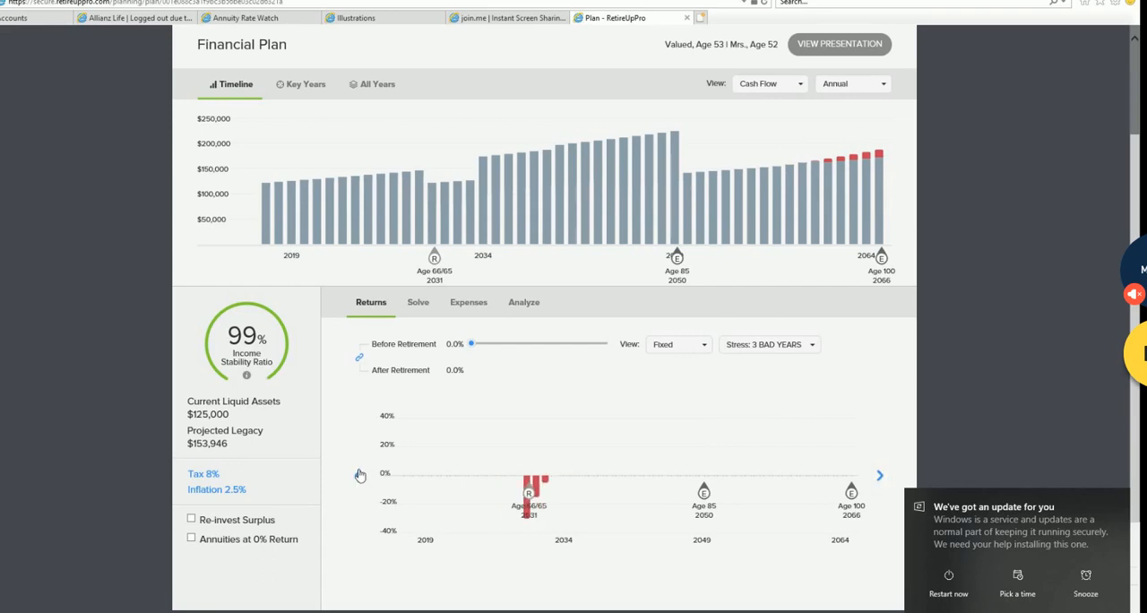
{"action": "left_click", "coordinate": [813, 349]}
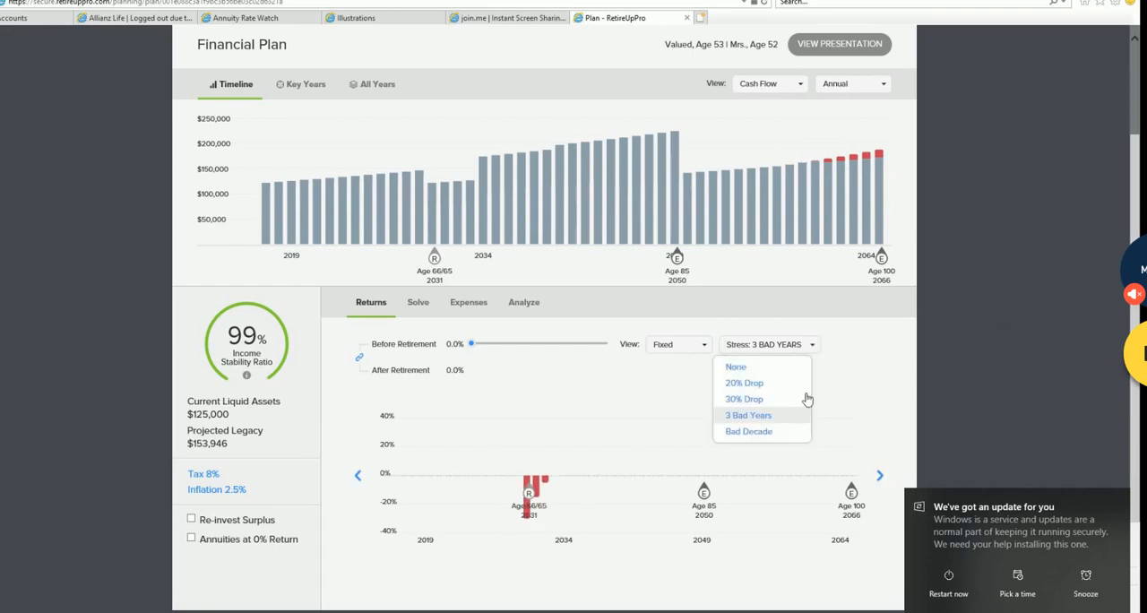
{"action": "left_click", "coordinate": [771, 433]}
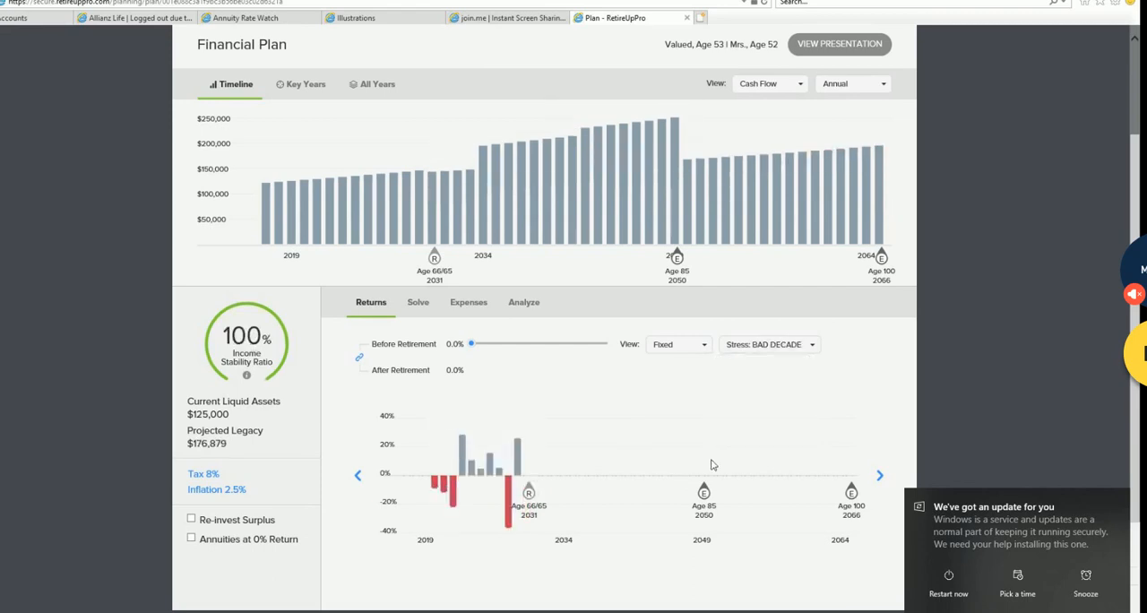
- Reduce the Nationwide New Heights® 9 balance to $0 in the plan analysis
{"action": "scroll", "coordinate": [712, 464], "scroll_direction": "up", "scroll_amount": 2}
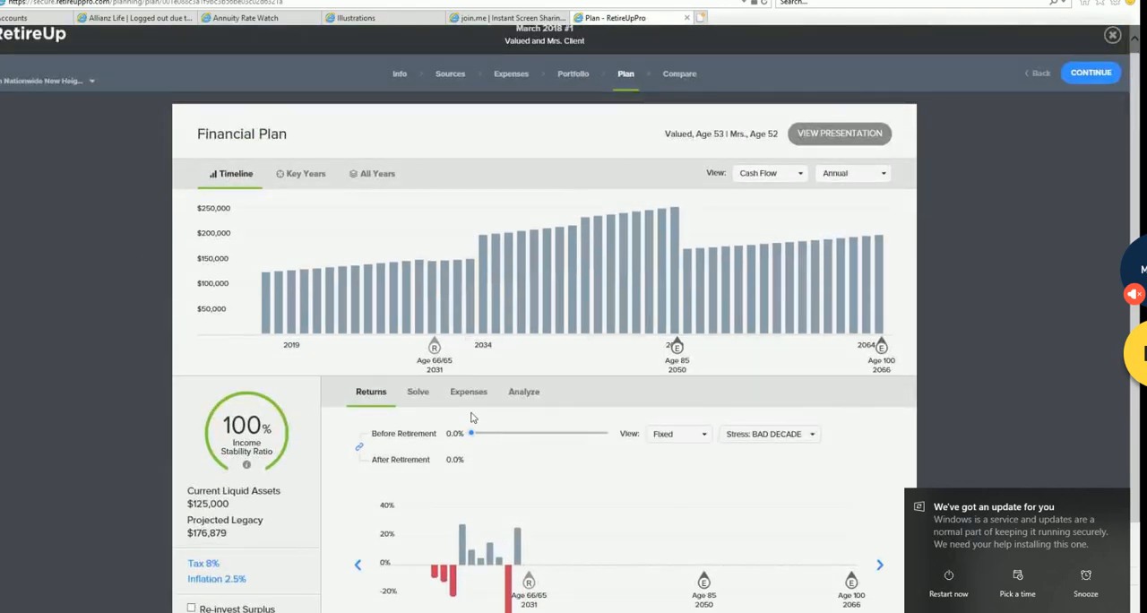
{"action": "left_click", "coordinate": [541, 396]}
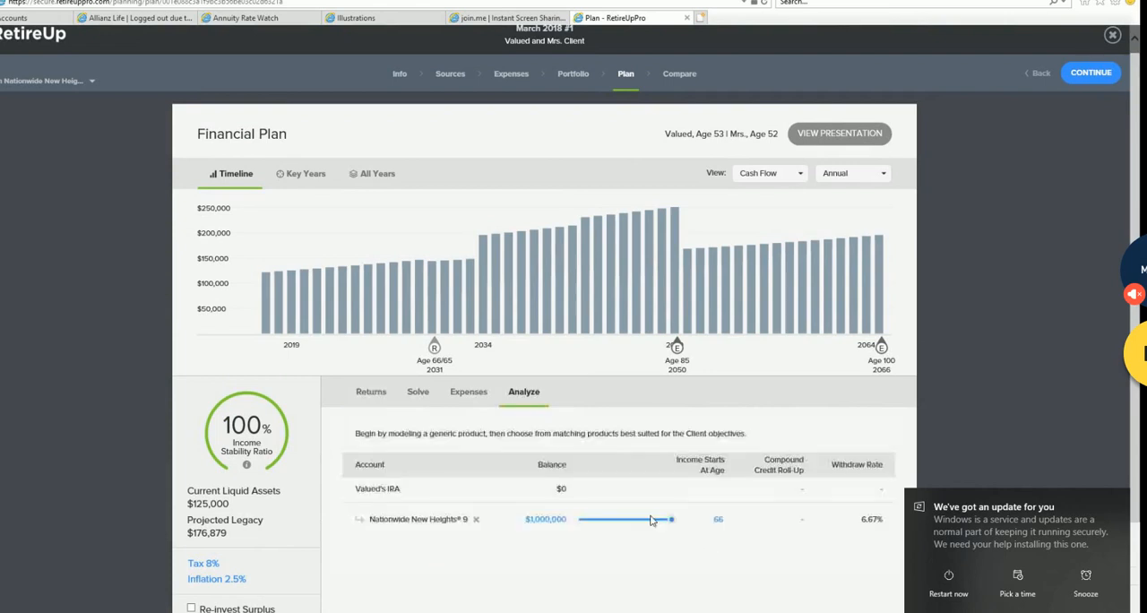
{"action": "left_click_drag", "start_coordinate": [675, 524], "coordinate": [576, 526]}
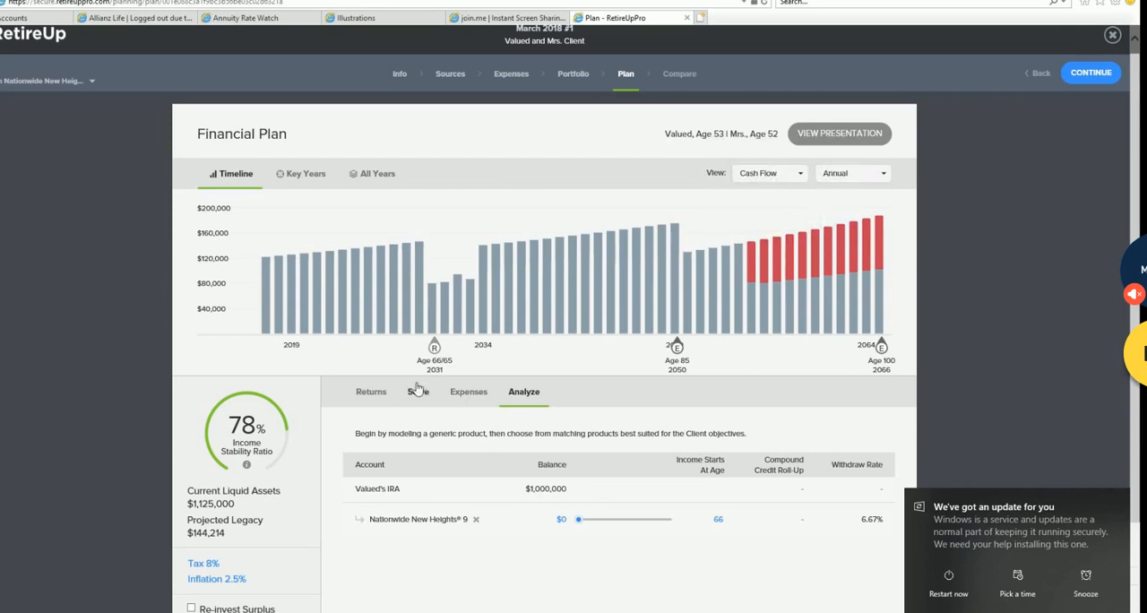
- Test the plan's returns with the stress set to None and with the 20% Drop scenario
{"action": "left_click", "coordinate": [371, 392]}
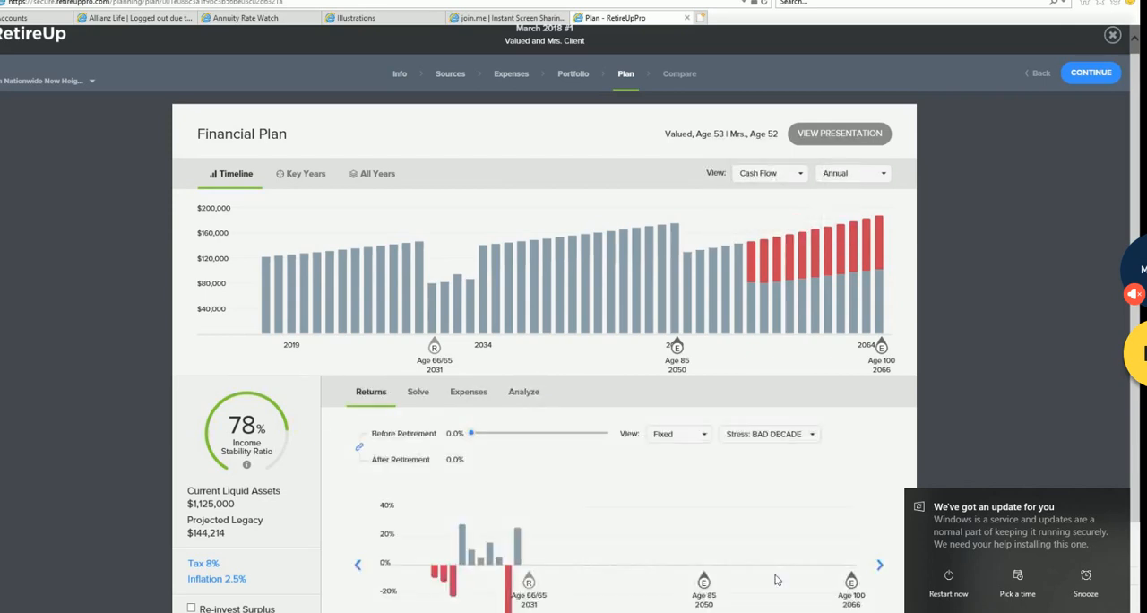
{"action": "scroll", "coordinate": [776, 580], "scroll_direction": "down", "scroll_amount": 1}
{"action": "left_click", "coordinate": [815, 348]}
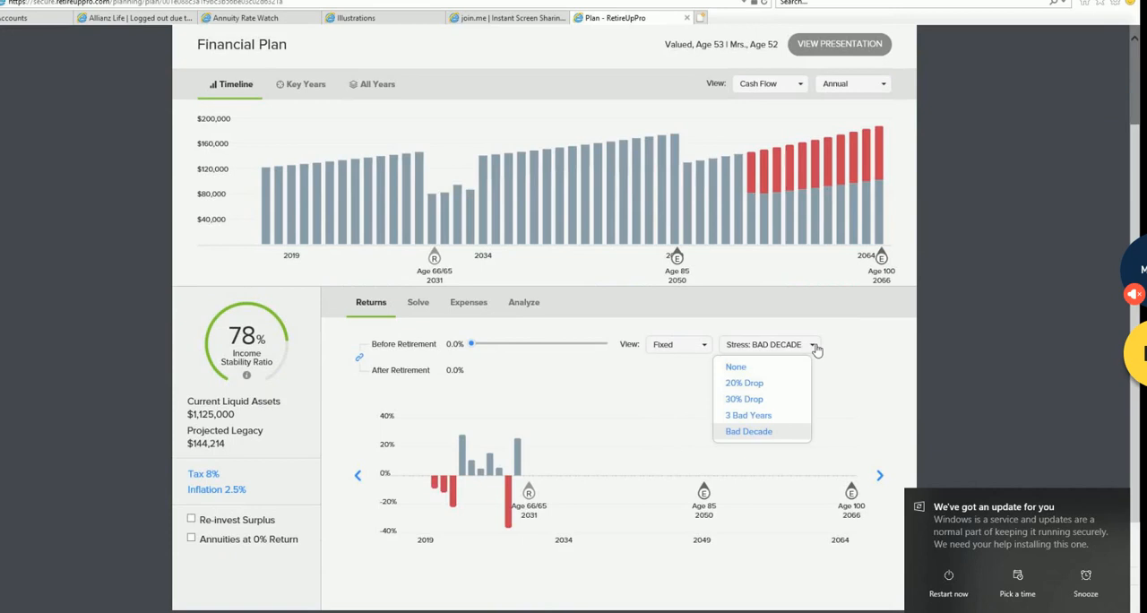
{"action": "left_click", "coordinate": [764, 371]}
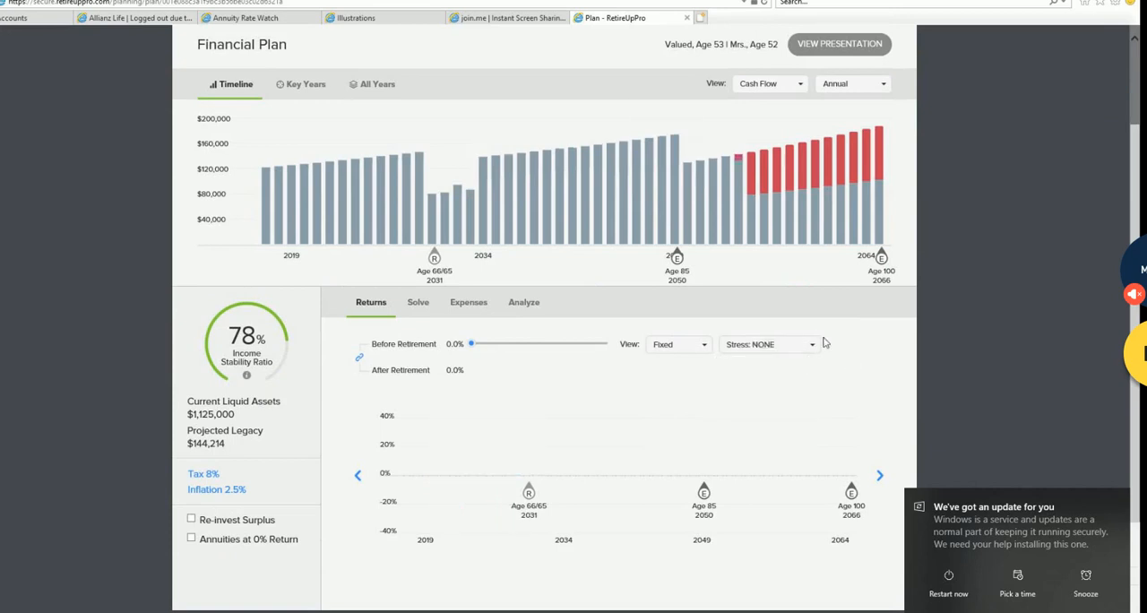
{"action": "left_click", "coordinate": [814, 345]}
{"action": "left_click", "coordinate": [784, 386]}
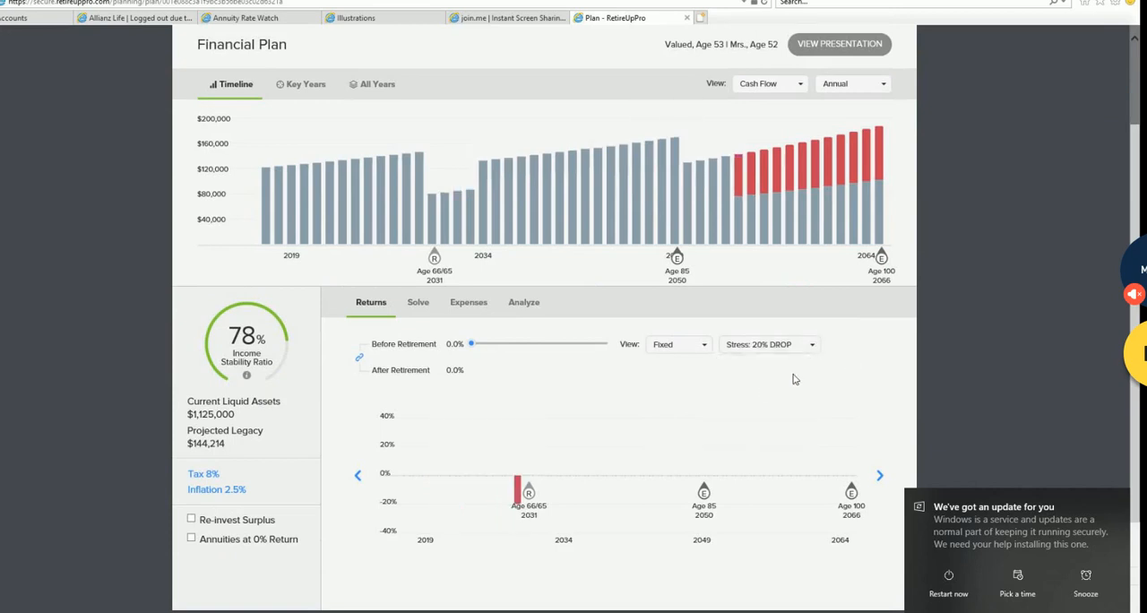
- Apply the 30% Drop stress scenario and shift the drop several years past retirement
{"action": "left_click", "coordinate": [813, 348]}
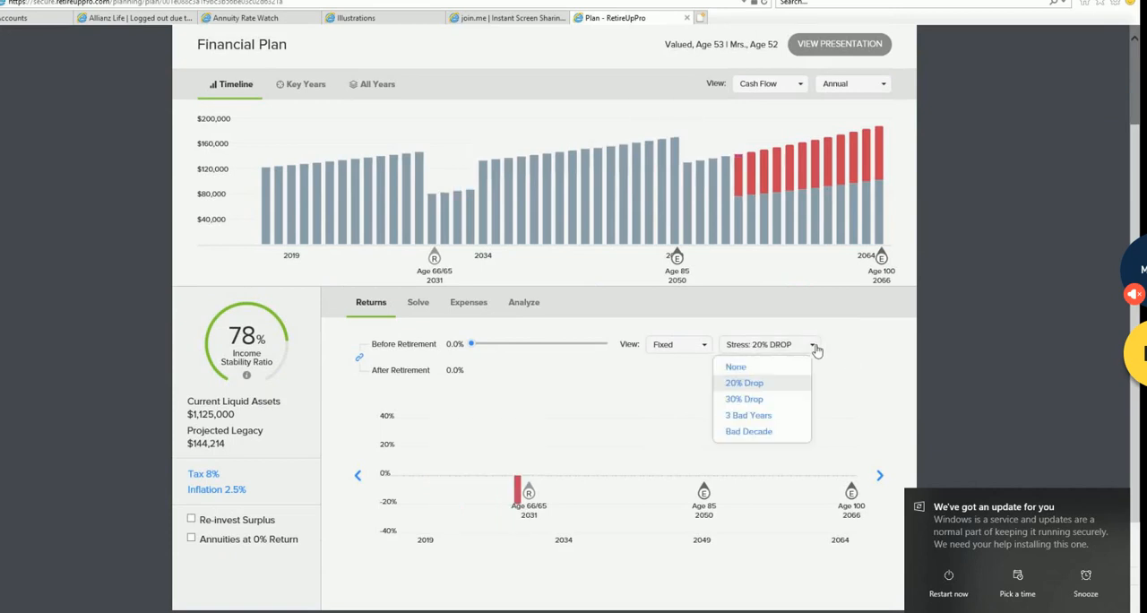
{"action": "left_click", "coordinate": [798, 398]}
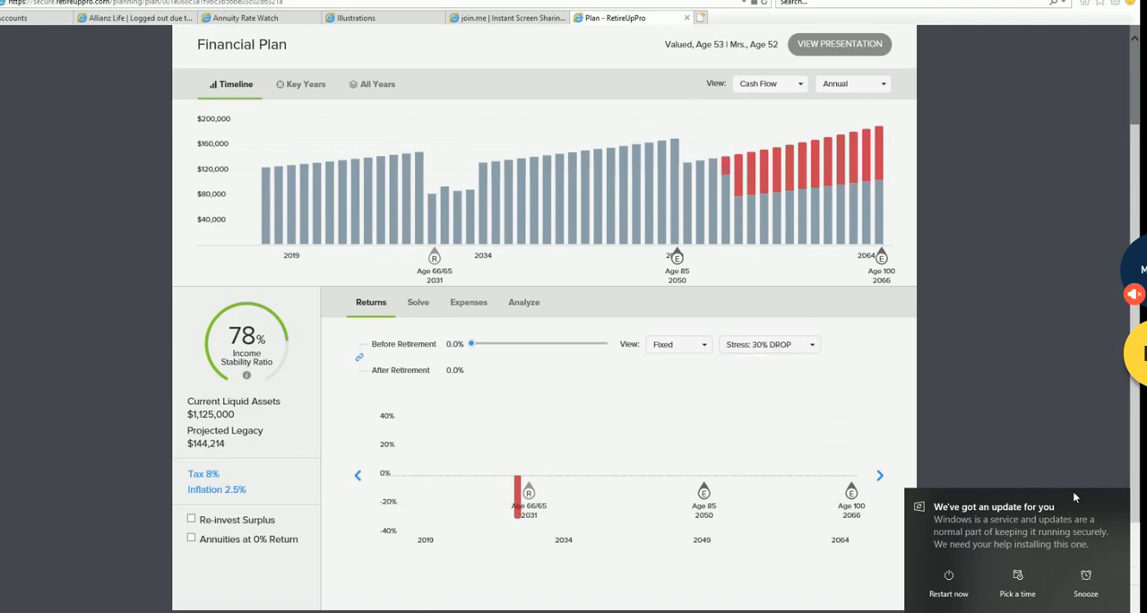
{"action": "left_click", "coordinate": [880, 477]}
{"action": "left_click", "coordinate": [880, 477]}
{"action": "left_click", "coordinate": [880, 477]}
{"action": "left_click", "coordinate": [880, 477]}
{"action": "left_click", "coordinate": [881, 477]}
{"action": "left_click", "coordinate": [880, 477]}
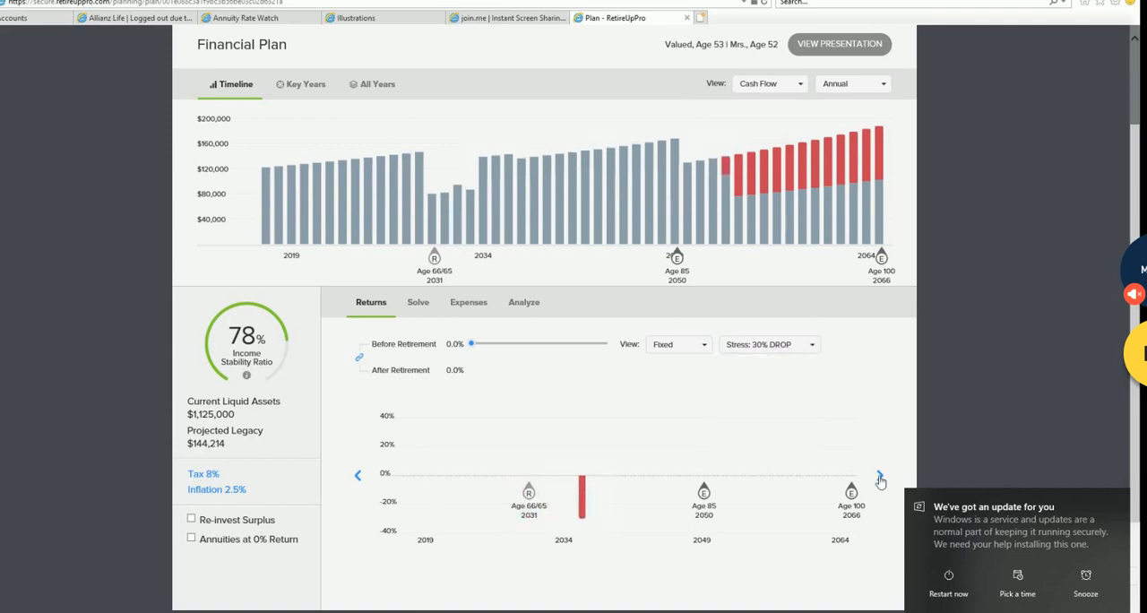
{"action": "left_click", "coordinate": [880, 477]}
{"action": "left_click", "coordinate": [880, 477]}
{"action": "left_click", "coordinate": [881, 476]}
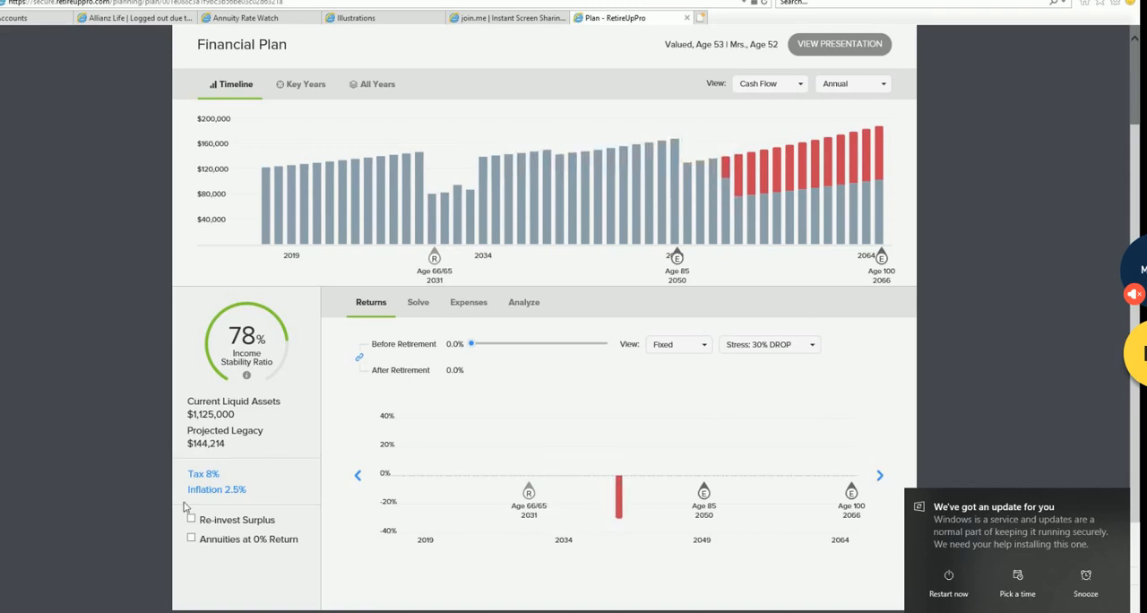
- Shift the 30% Drop stress scenario back to the year just before retirement
{"action": "left_click", "coordinate": [357, 476]}
{"action": "left_click", "coordinate": [357, 476]}
{"action": "left_click", "coordinate": [357, 476]}
{"action": "left_click", "coordinate": [357, 476]}
{"action": "left_click", "coordinate": [357, 476]}
{"action": "left_click", "coordinate": [356, 476]}
{"action": "left_click", "coordinate": [357, 476]}
{"action": "left_click", "coordinate": [356, 476]}
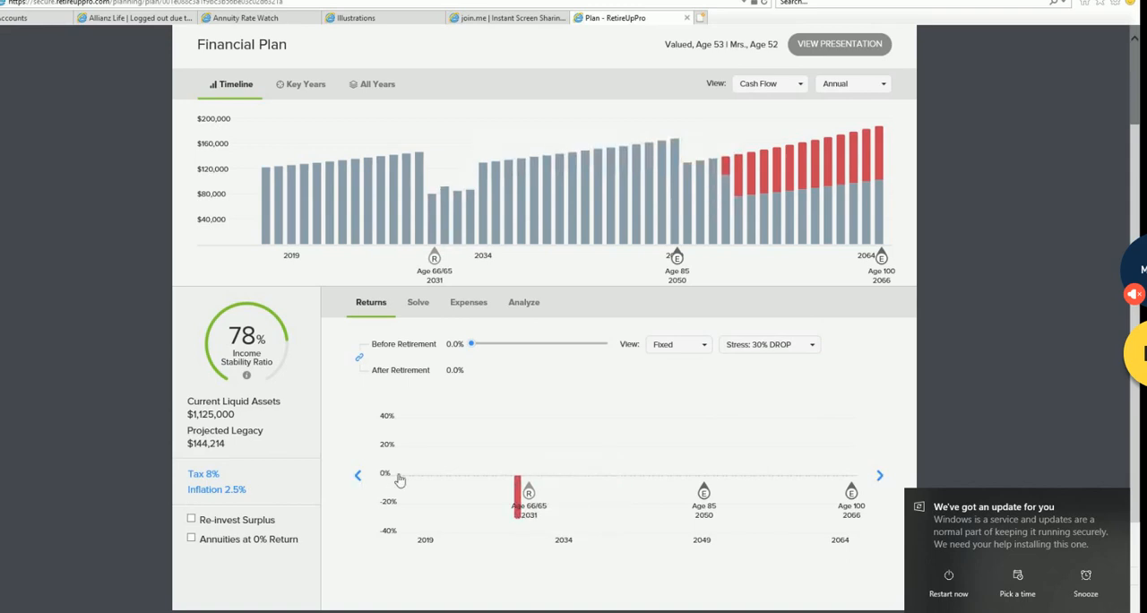
- Switch the stress scenario to Bad Decade and test it shifted past retirement and back so it ends around the retirement year
{"action": "left_click", "coordinate": [817, 348]}
{"action": "left_click", "coordinate": [772, 432]}
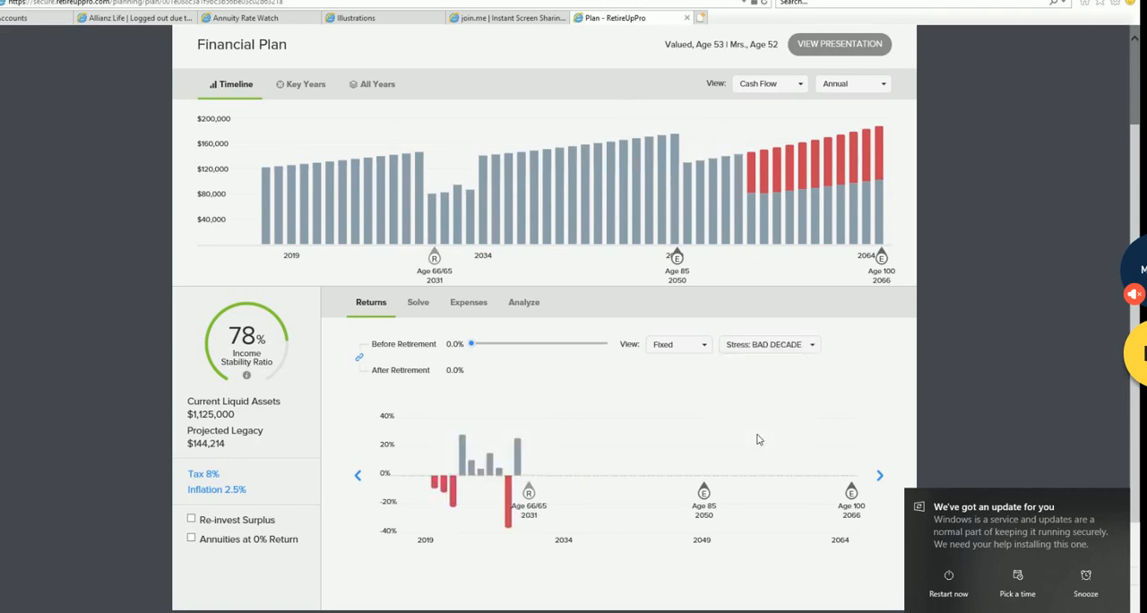
{"action": "left_click", "coordinate": [880, 475]}
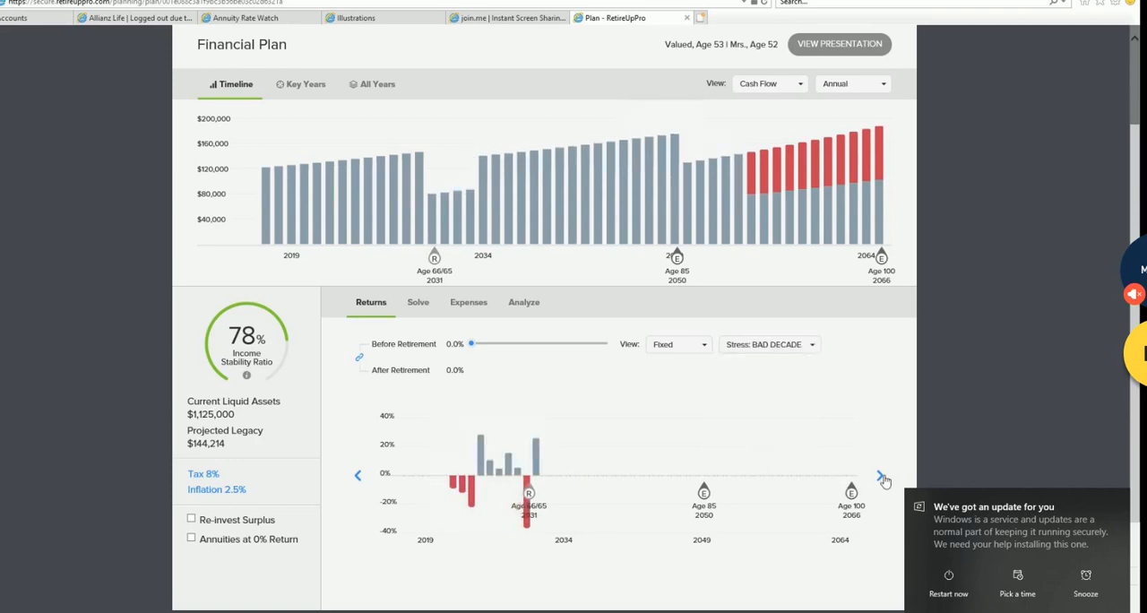
{"action": "left_click", "coordinate": [357, 475]}
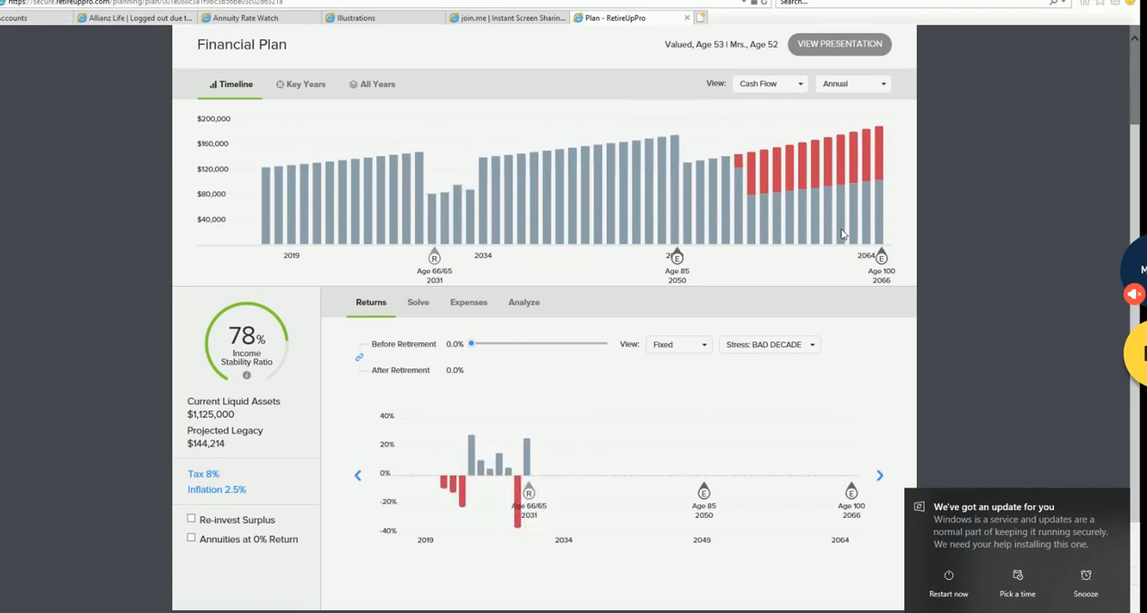
- Try to open the portfolio, dismiss the notice, and allocate $950,000 from the client's IRA to Nationwide New Heights® 9 in the plan analysis
{"action": "scroll", "coordinate": [821, 395], "scroll_direction": "up", "scroll_amount": 2}
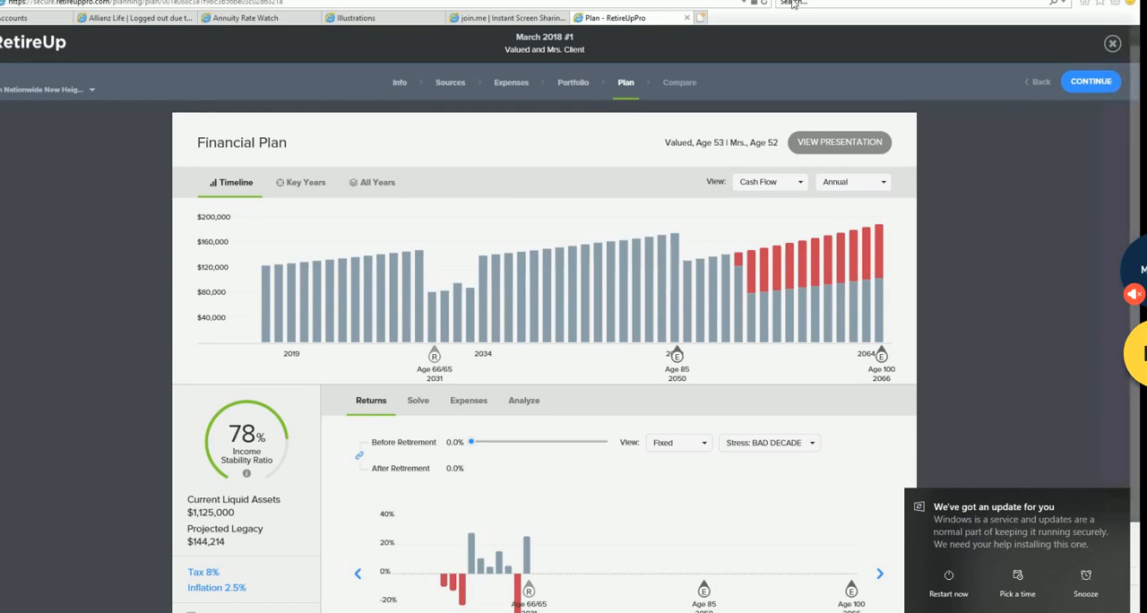
{"action": "left_click", "coordinate": [581, 84]}
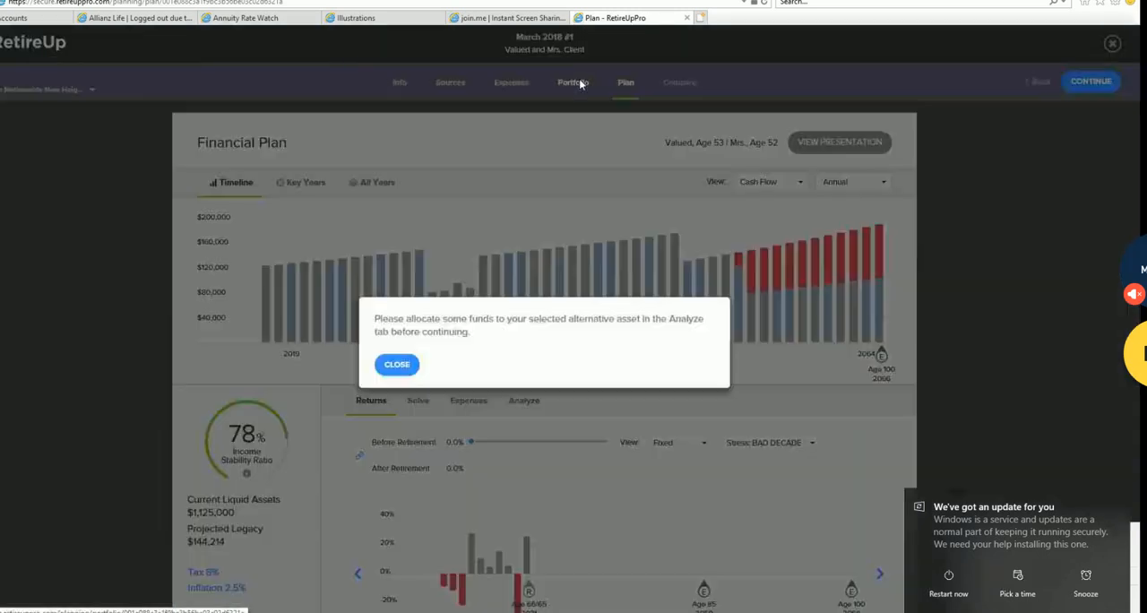
{"action": "left_click", "coordinate": [467, 393]}
{"action": "left_click", "coordinate": [525, 400]}
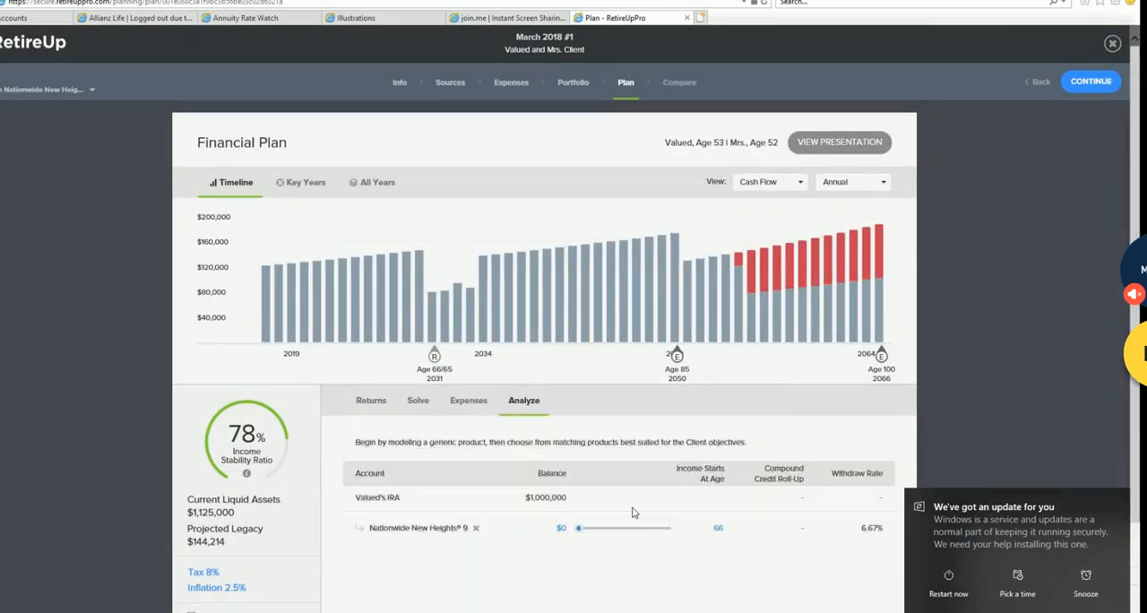
{"action": "scroll", "coordinate": [592, 498], "scroll_direction": "down", "scroll_amount": 1}
{"action": "left_click_drag", "start_coordinate": [578, 488], "coordinate": [680, 491]}
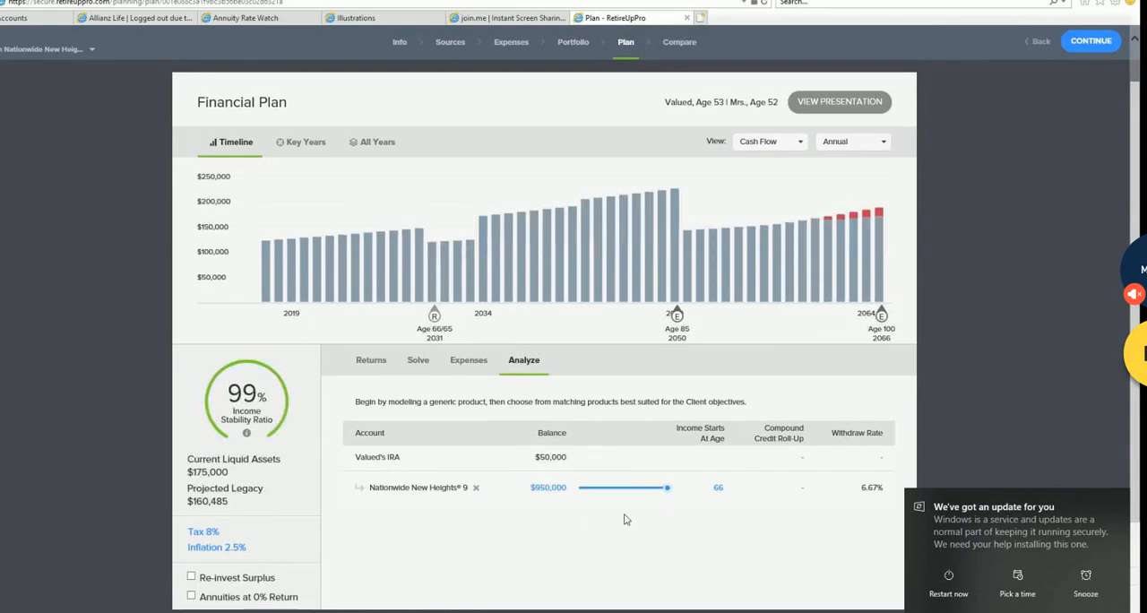
- Open the portfolio view and switch to the Before draft to check its risk value and risk zone
{"action": "scroll", "coordinate": [594, 387], "scroll_direction": "up", "scroll_amount": 1}
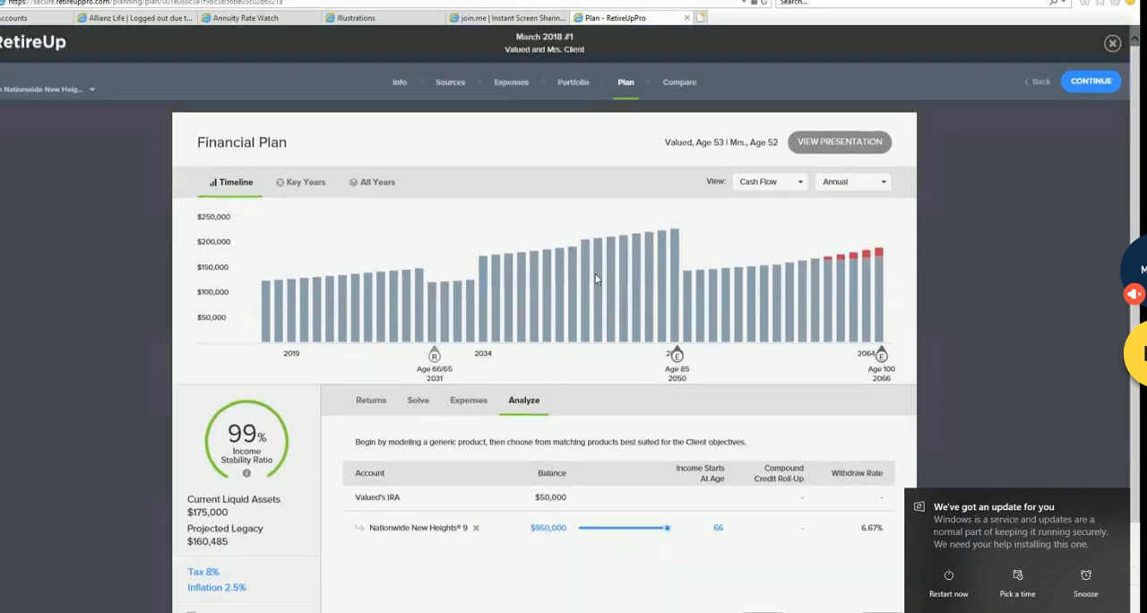
{"action": "left_click", "coordinate": [572, 83]}
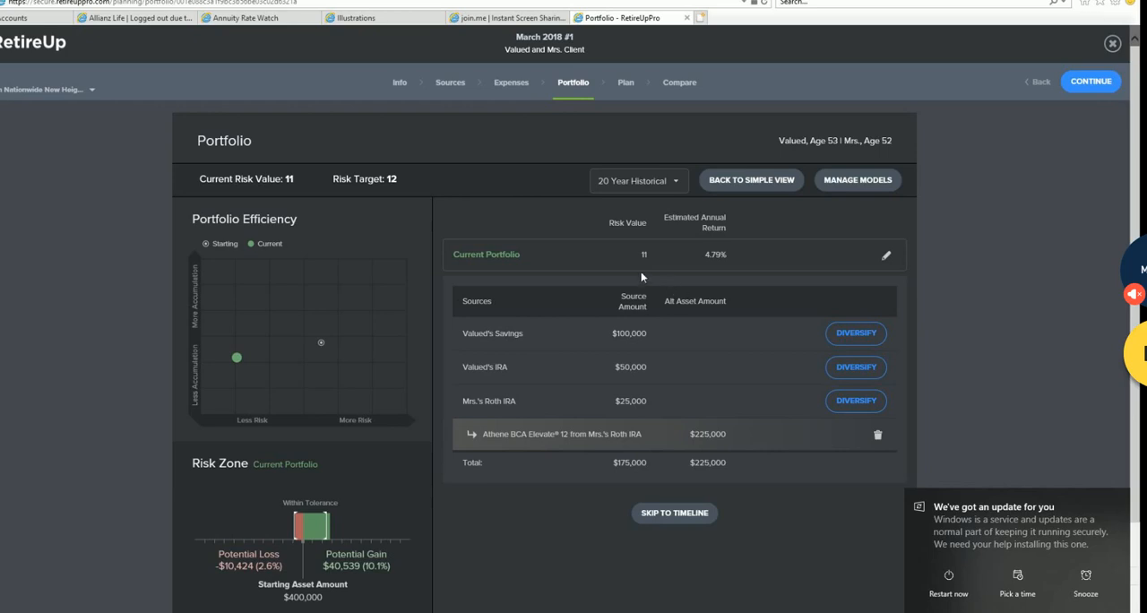
{"action": "left_click", "coordinate": [92, 89]}
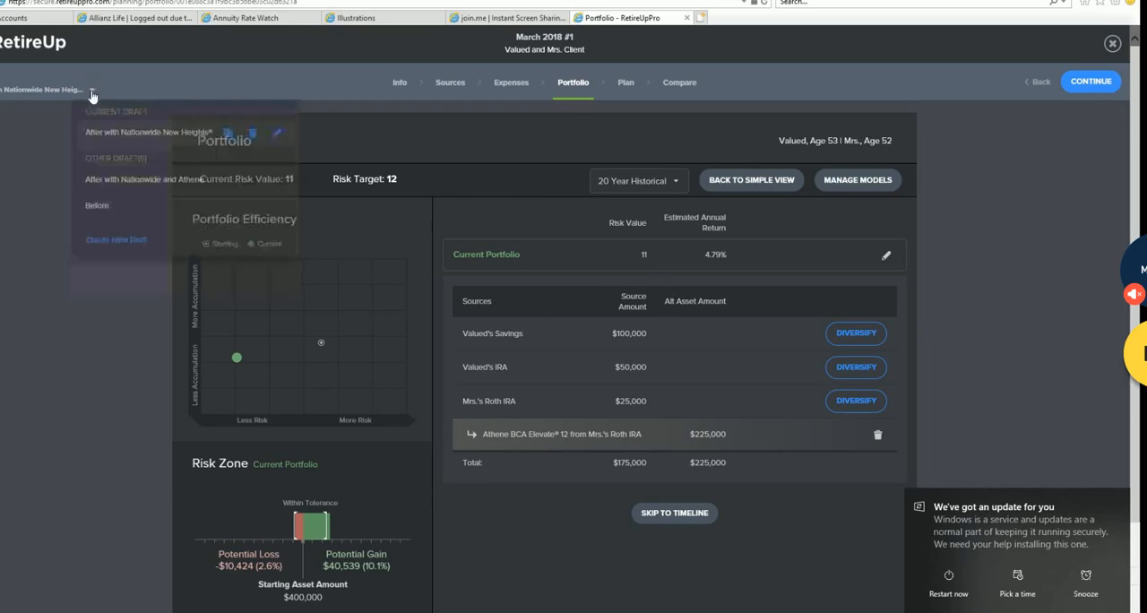
{"action": "left_click", "coordinate": [98, 206]}
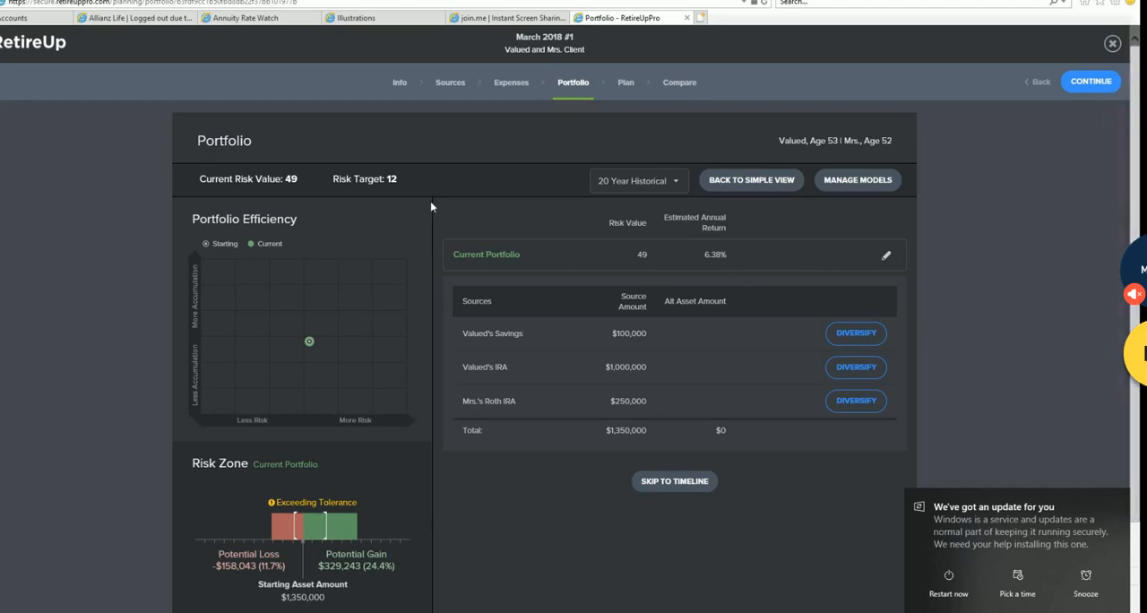
- Return to the After with Nationwide New Heights draft and examine its portfolio risk zone
{"action": "left_click", "coordinate": [2, 96]}
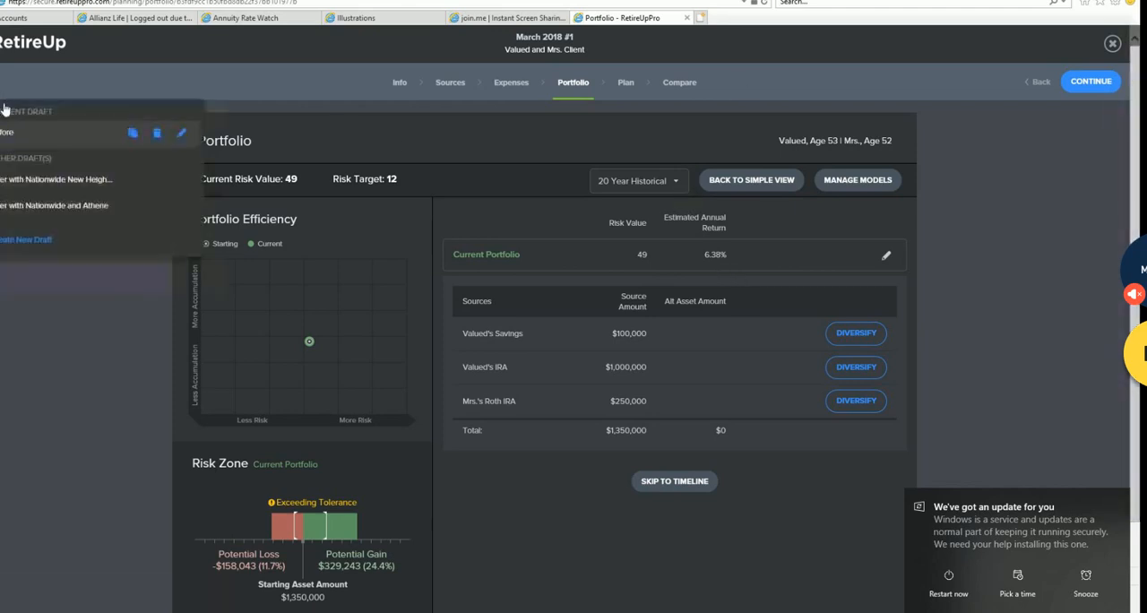
{"action": "left_click", "coordinate": [73, 189]}
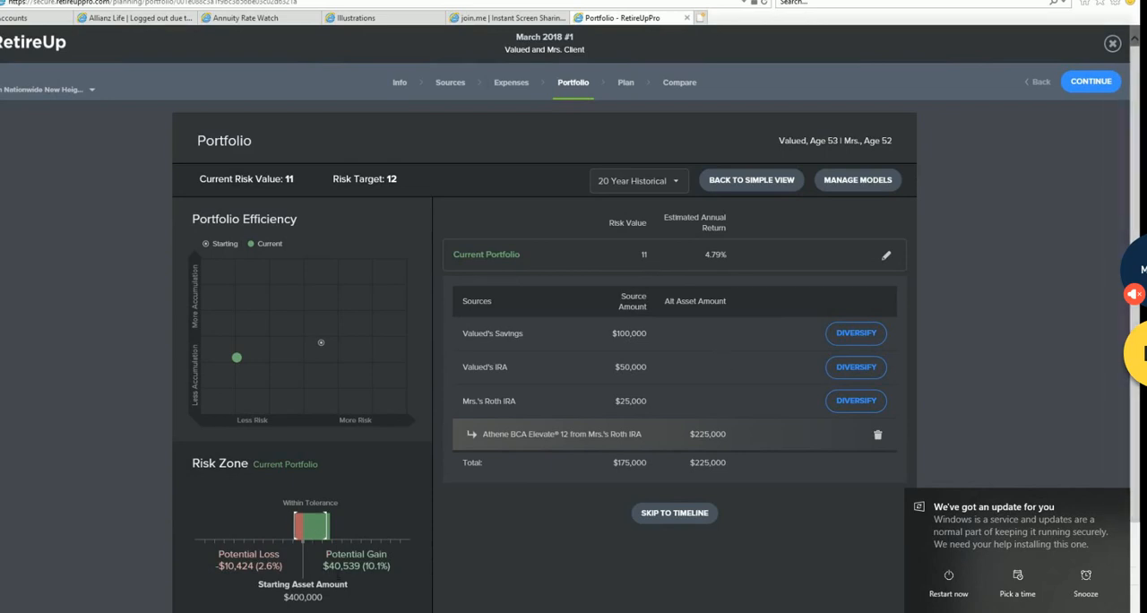
{"action": "scroll", "coordinate": [350, 544], "scroll_direction": "down", "scroll_amount": 1}
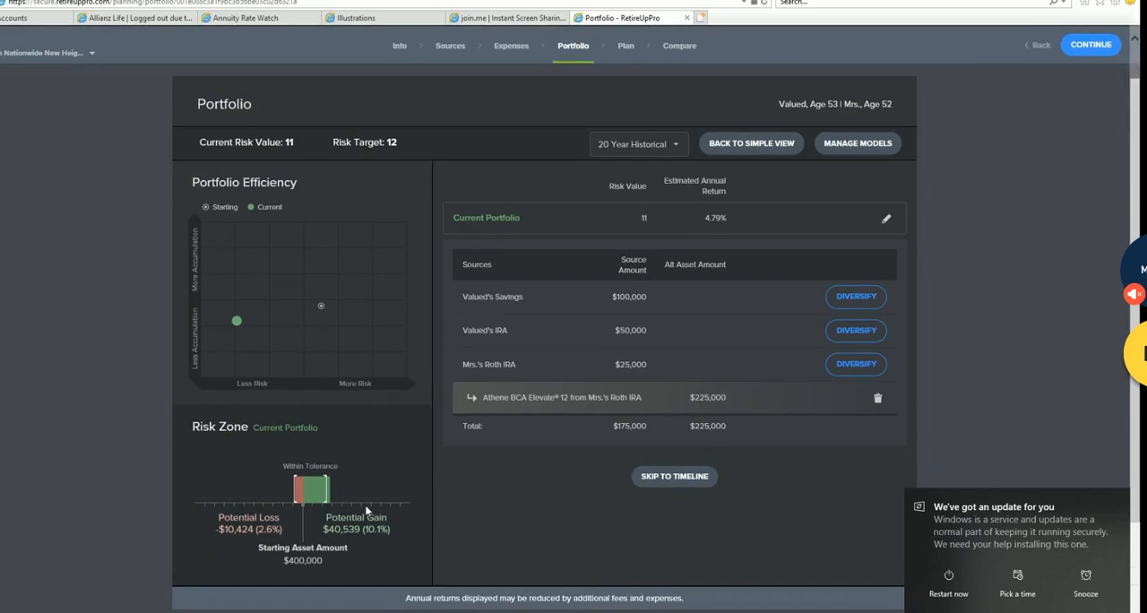
{"action": "scroll", "coordinate": [154, 217], "scroll_direction": "up", "scroll_amount": 1}
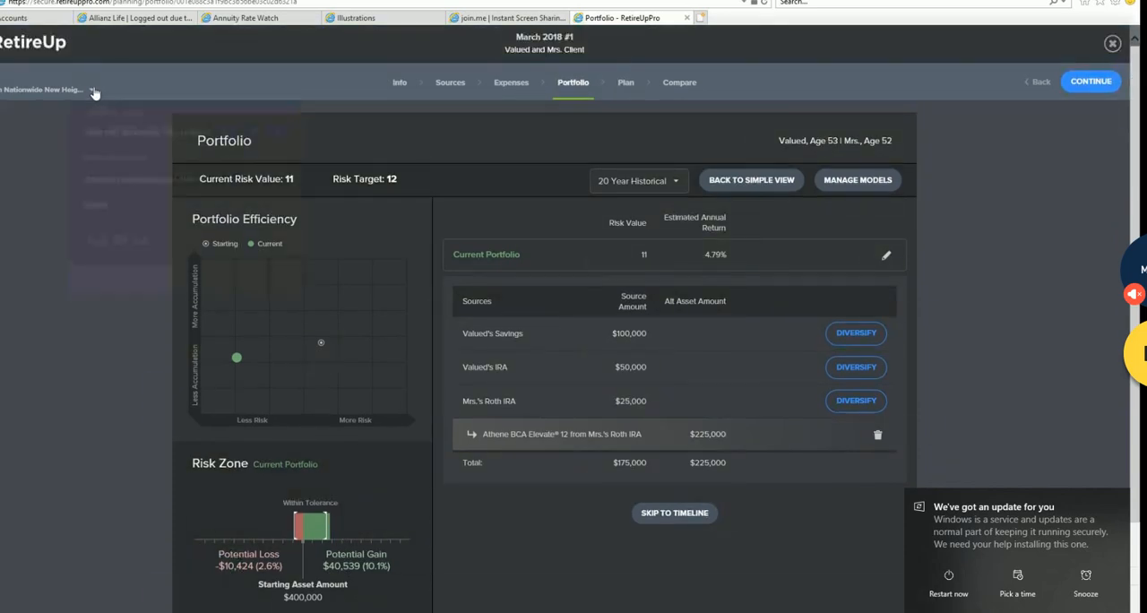
- Switch to the After with Nationwide and Athene draft and review its portfolio
{"action": "left_click", "coordinate": [94, 91]}
{"action": "left_click", "coordinate": [135, 181]}
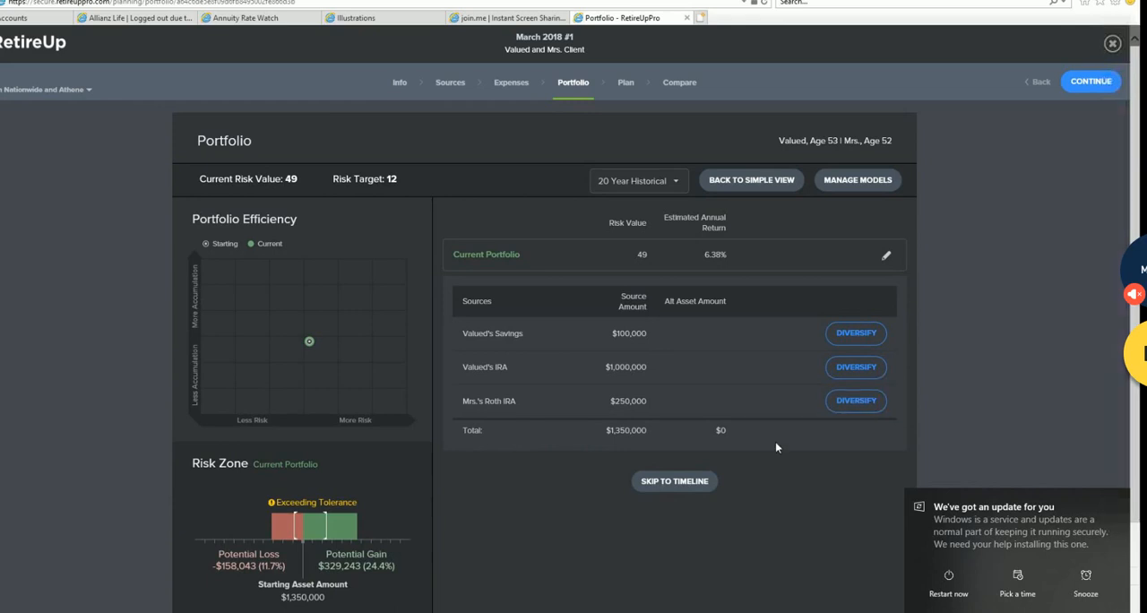
{"action": "scroll", "coordinate": [776, 448], "scroll_direction": "down", "scroll_amount": 1}
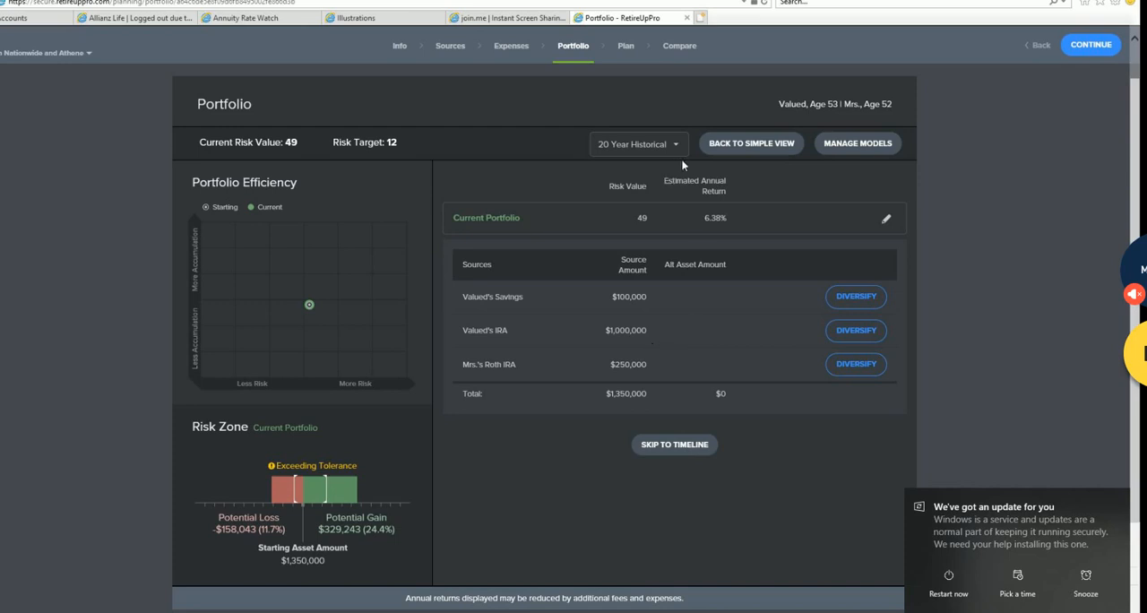
- Open this draft's financial plan and start adding a product funded from the client's $1,000,000 IRA
{"action": "left_click", "coordinate": [630, 43]}
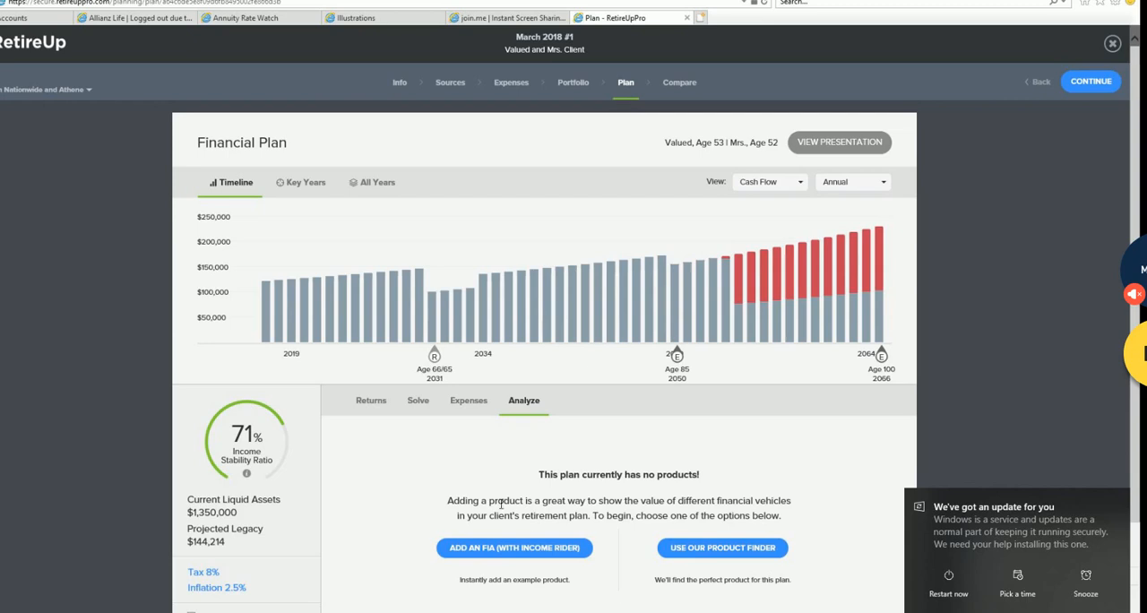
{"action": "scroll", "coordinate": [524, 515], "scroll_direction": "down", "scroll_amount": 1}
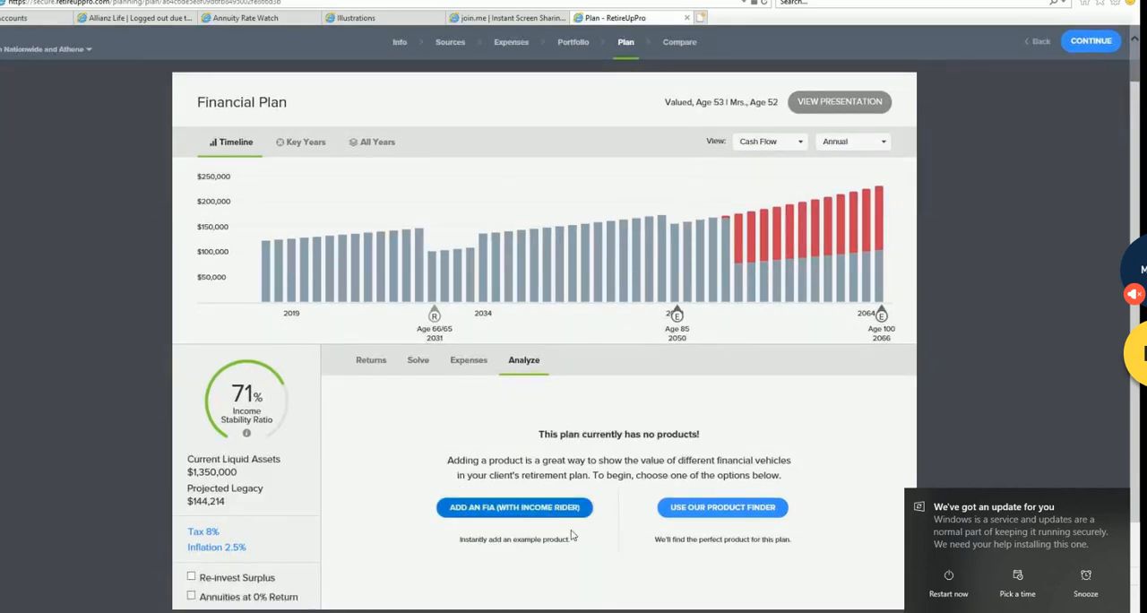
{"action": "left_click", "coordinate": [722, 519]}
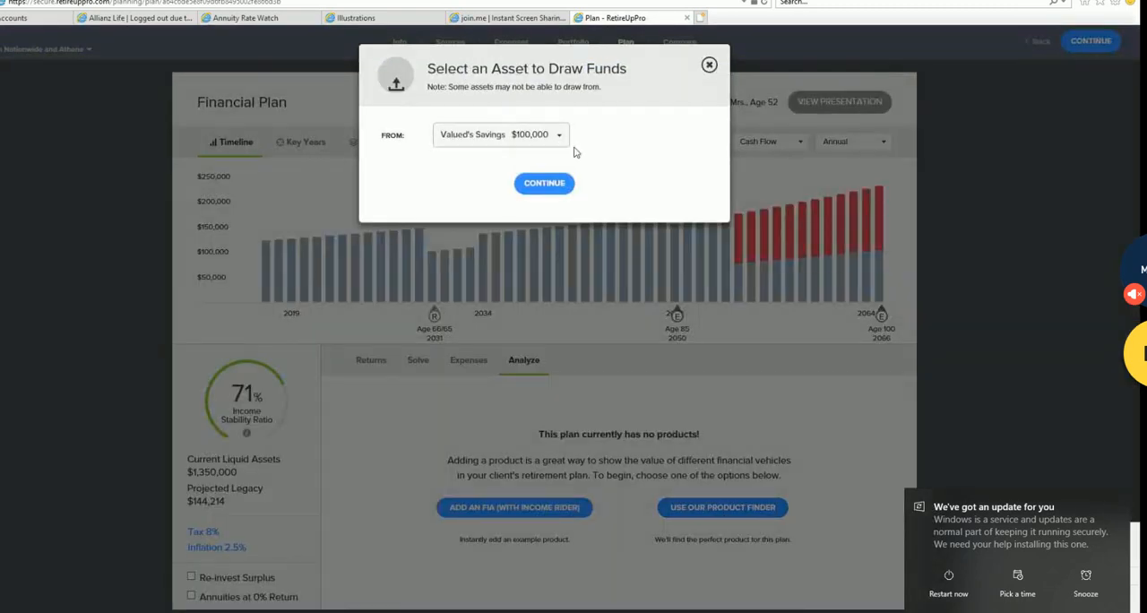
{"action": "left_click", "coordinate": [563, 137]}
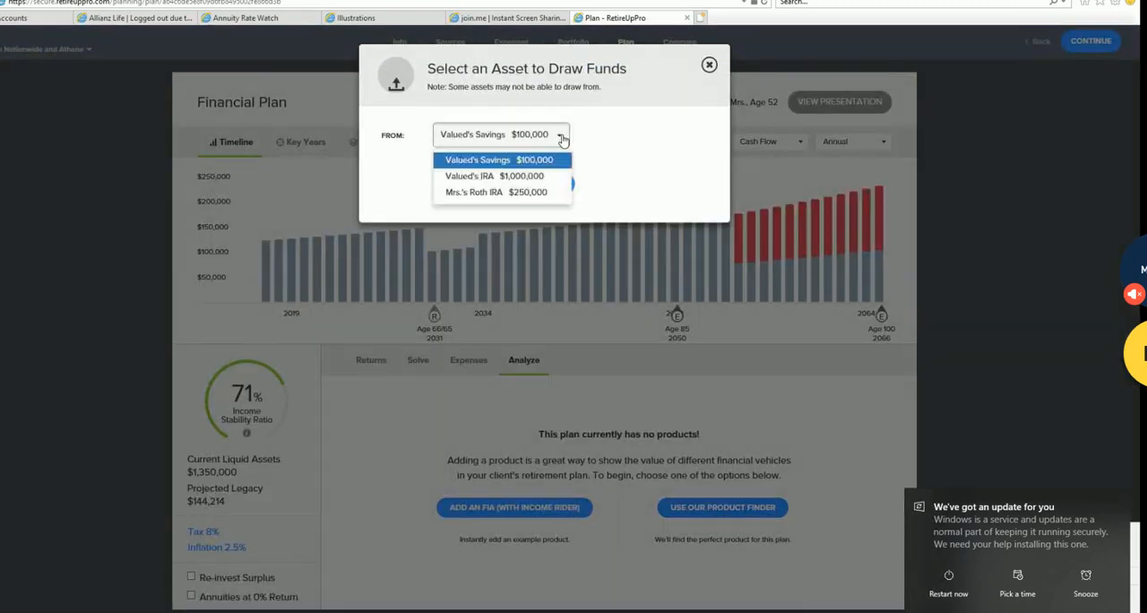
{"action": "left_click", "coordinate": [536, 179]}
{"action": "left_click", "coordinate": [545, 305]}
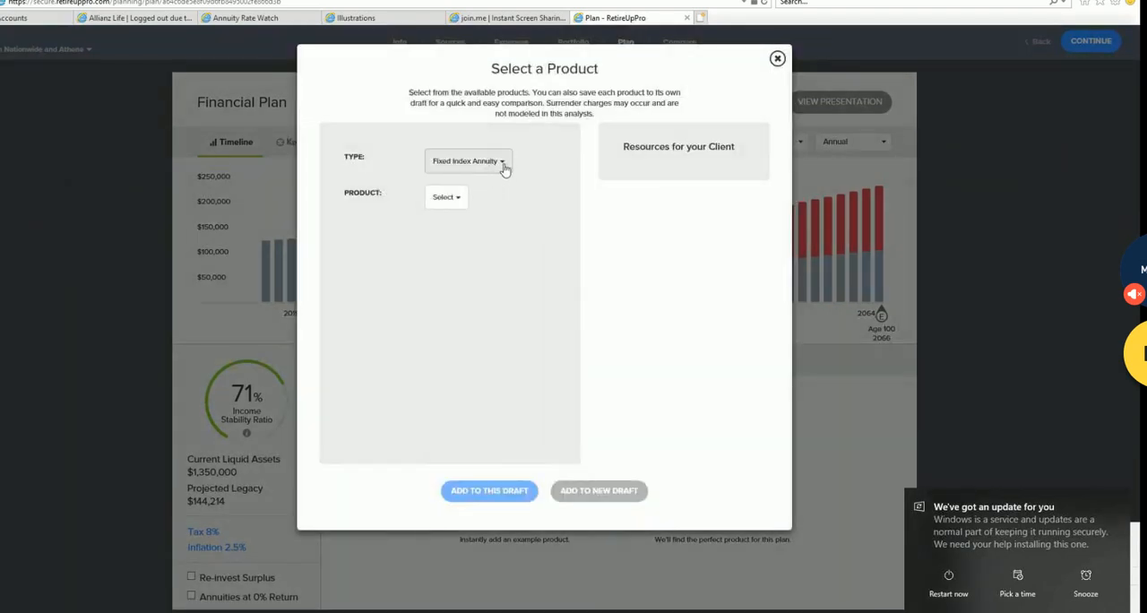
- Add Nationwide New Heights® 9 to this draft with the J.P. Morgan Mozaic II Index A strategy and income starting at age 70
{"action": "left_click", "coordinate": [457, 198]}
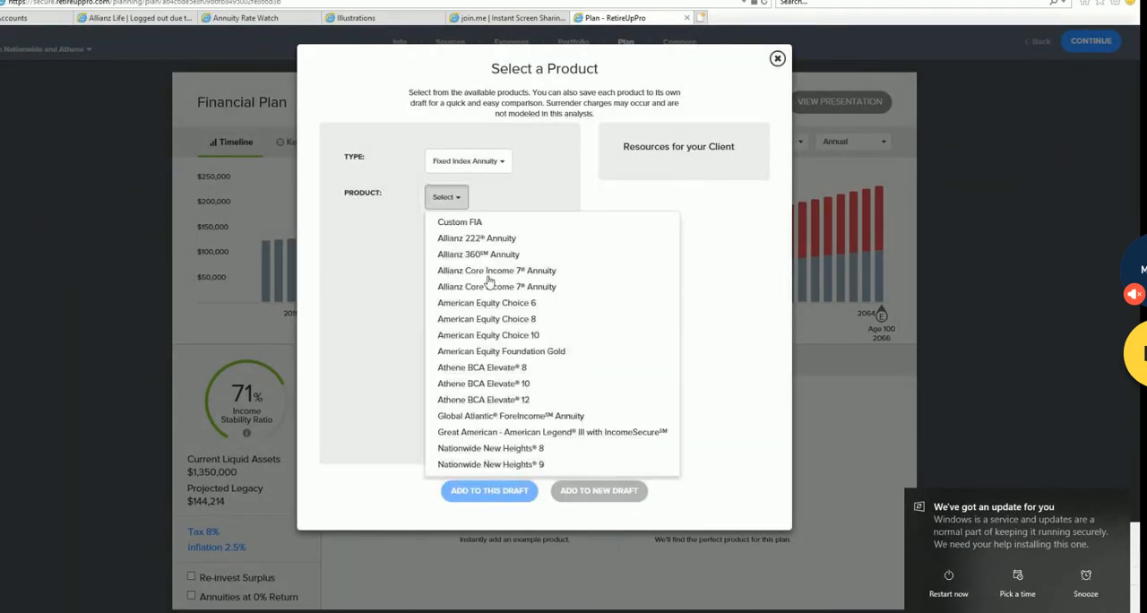
{"action": "left_click", "coordinate": [535, 464]}
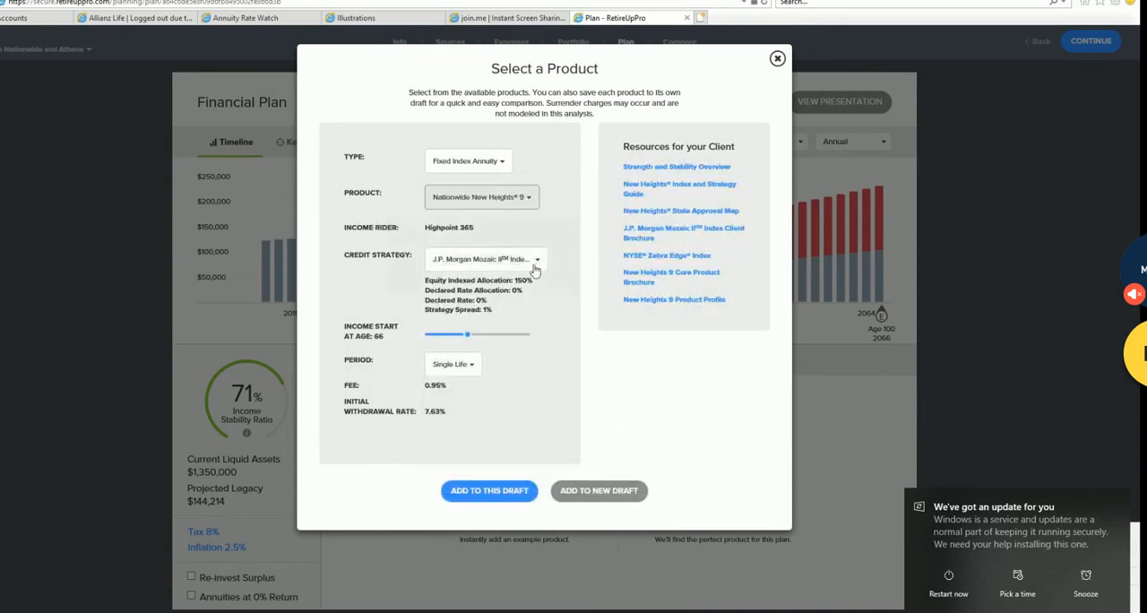
{"action": "left_click", "coordinate": [539, 260]}
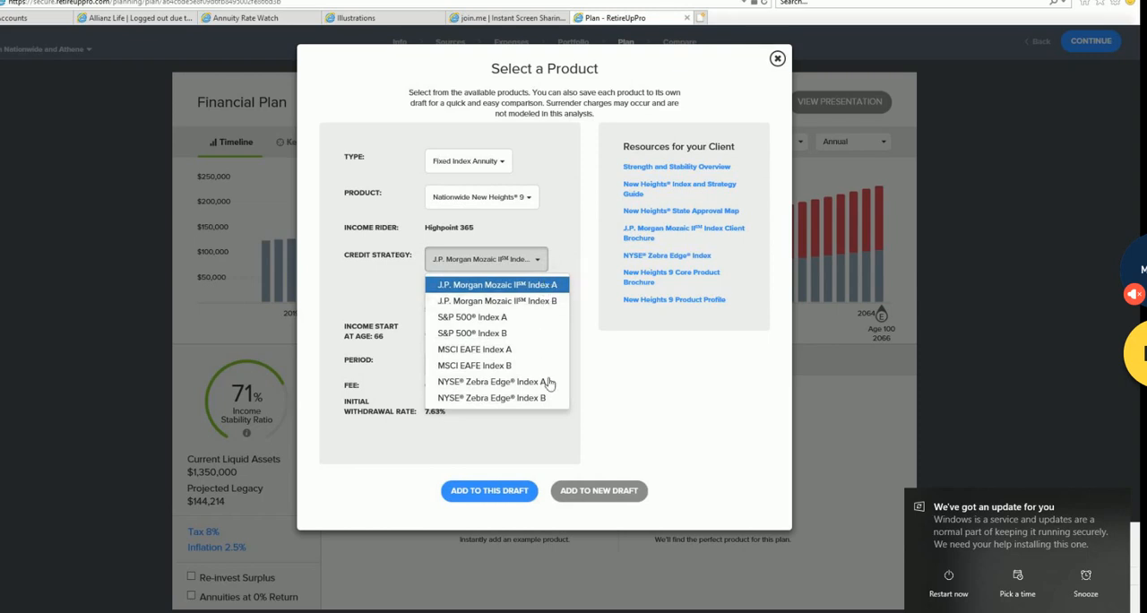
{"action": "left_click", "coordinate": [549, 287]}
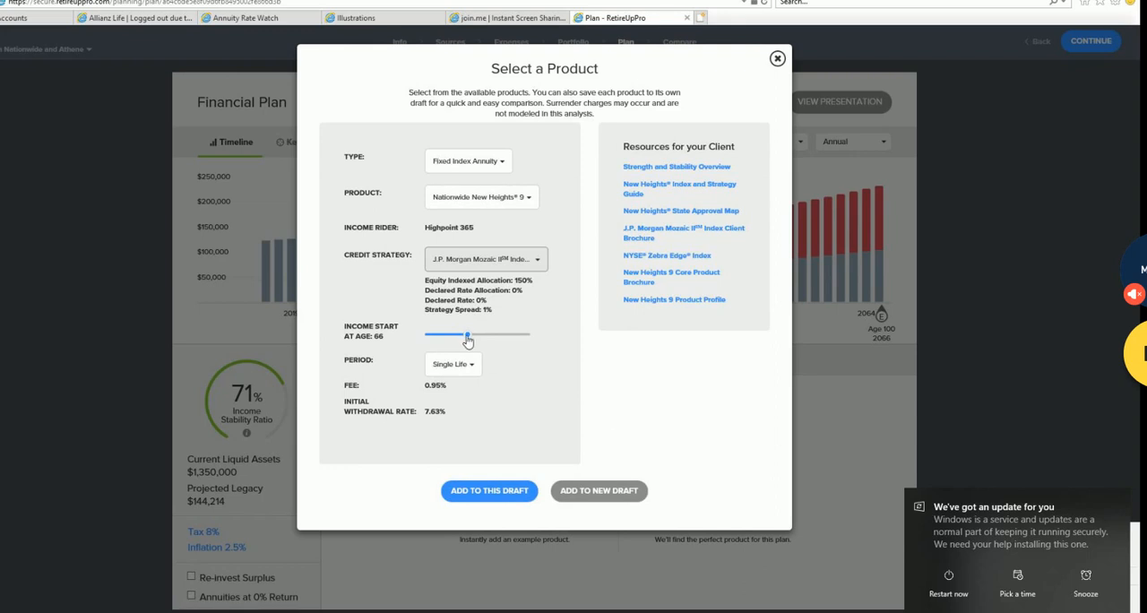
{"action": "left_click_drag", "start_coordinate": [468, 341], "coordinate": [483, 341]}
{"action": "left_click", "coordinate": [508, 495]}
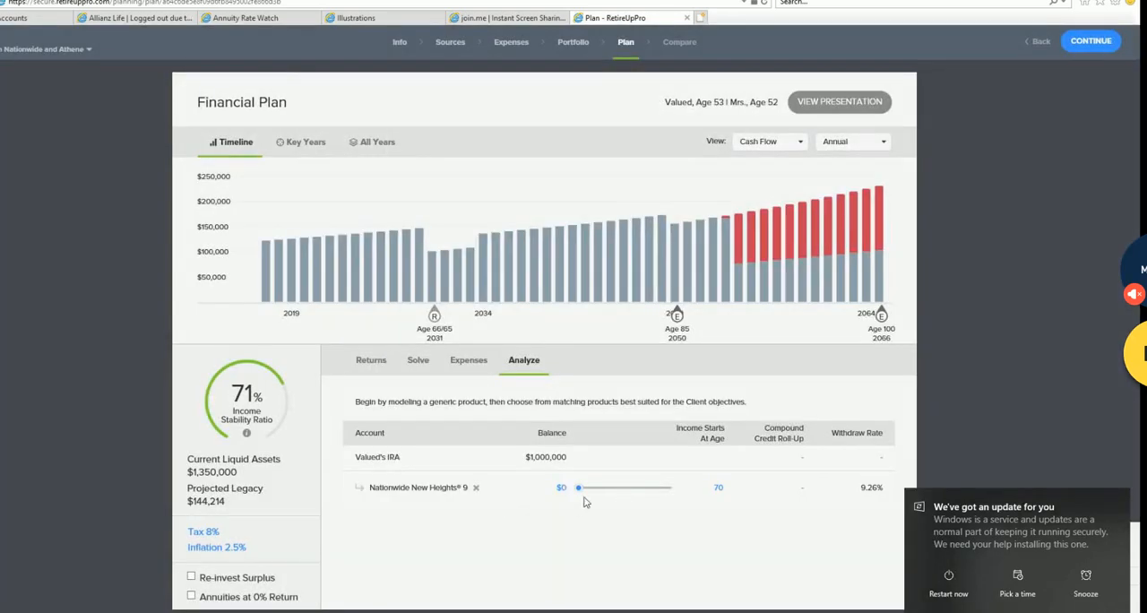
- Set the Nationwide New Heights® 9 balance to $400,000 and its income start age to 120
{"action": "left_click_drag", "start_coordinate": [581, 489], "coordinate": [613, 495]}
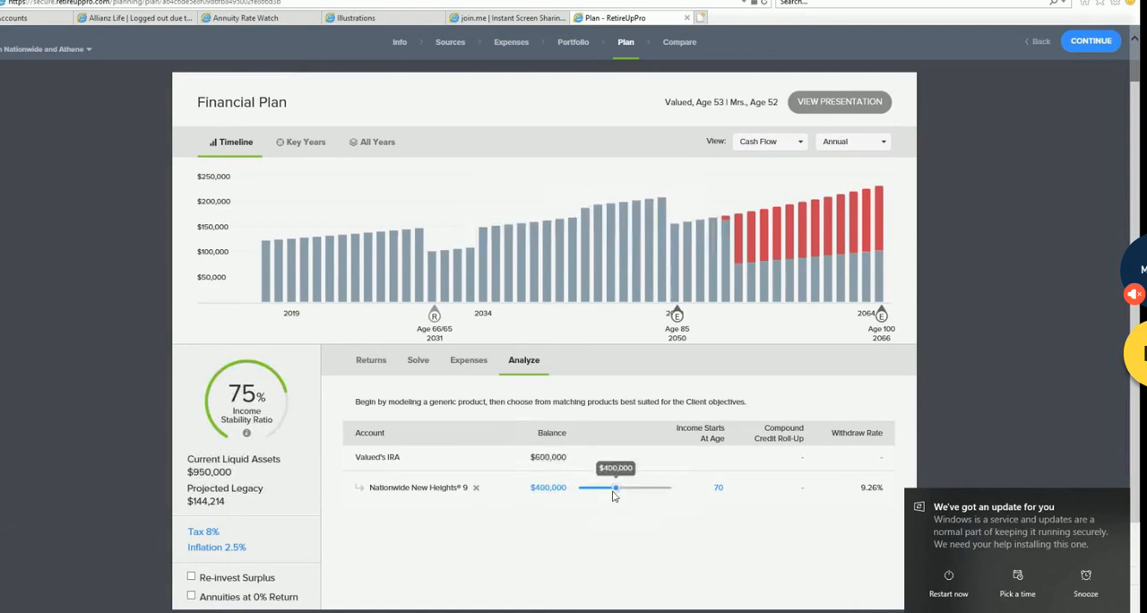
{"action": "left_click", "coordinate": [718, 487]}
{"action": "left_click_drag", "start_coordinate": [719, 518], "coordinate": [802, 524]}
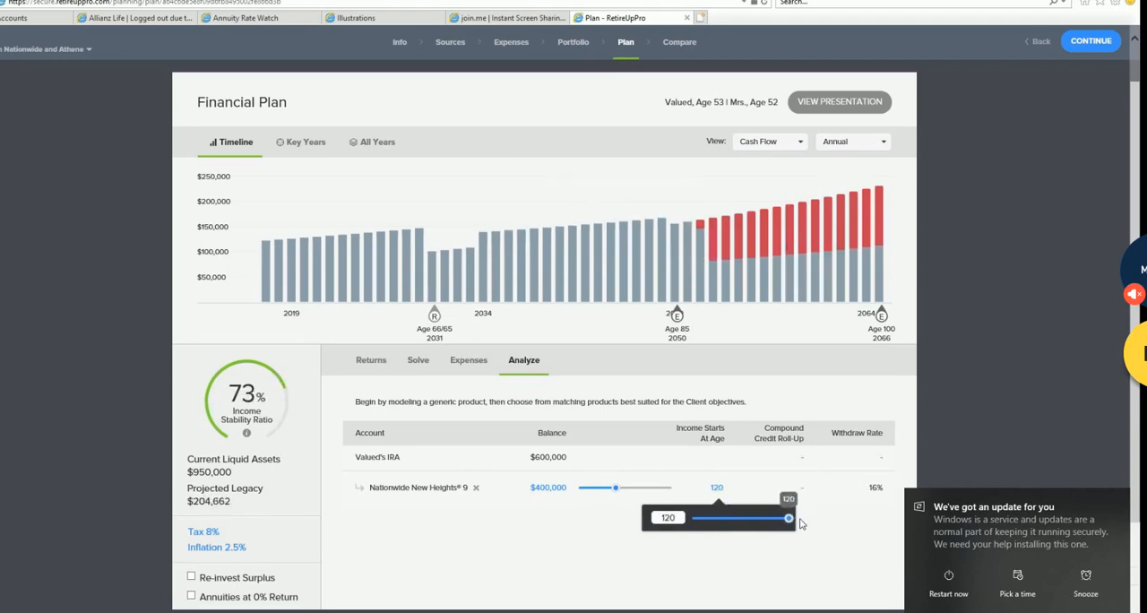
{"action": "left_click", "coordinate": [801, 521]}
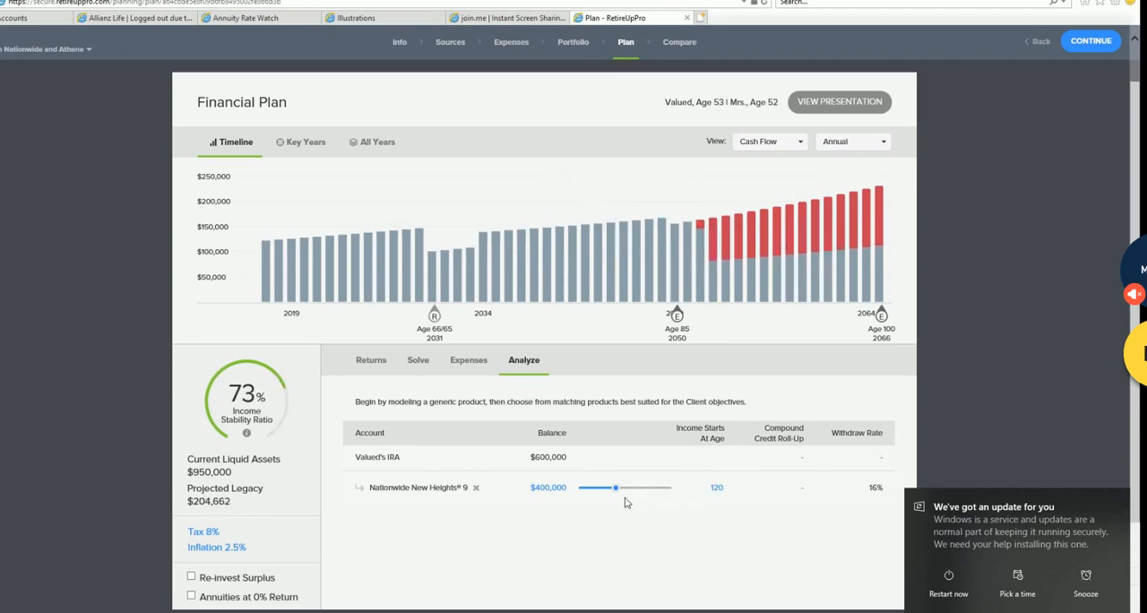
- Set the Nationwide New Heights® 9 balance to $1,000,000 with income starting at age 75, and open the draft's portfolio
{"action": "left_click_drag", "start_coordinate": [616, 489], "coordinate": [677, 489]}
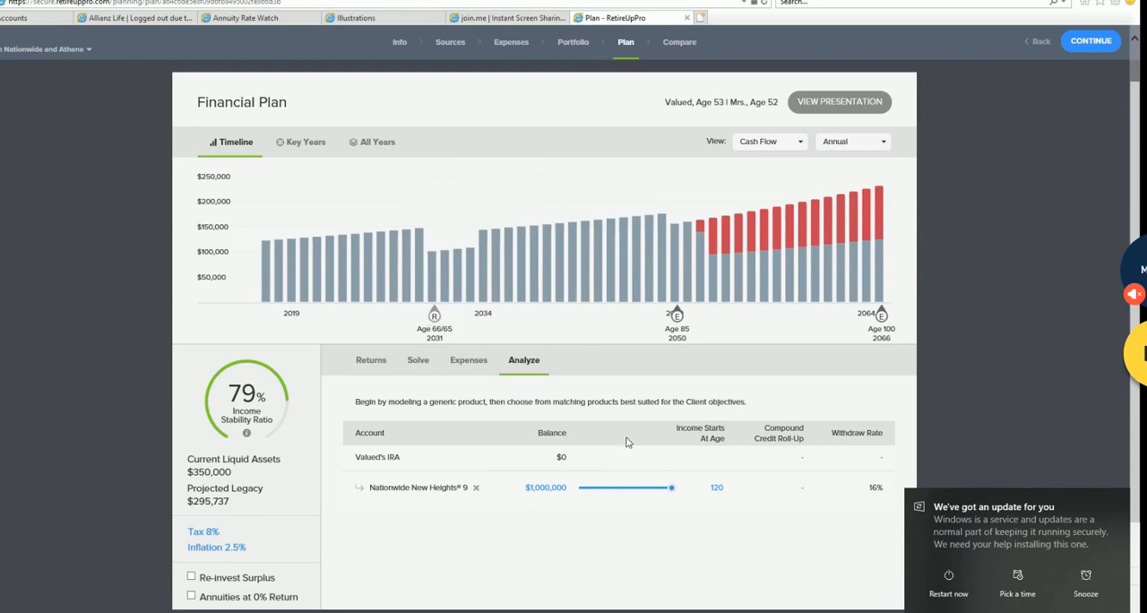
{"action": "left_click", "coordinate": [716, 490]}
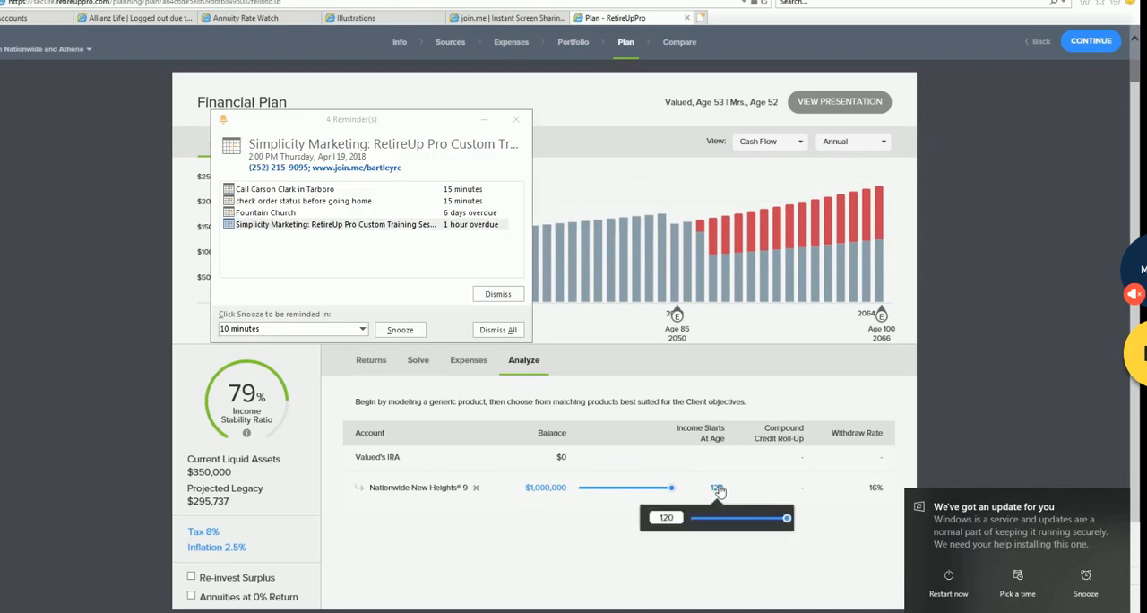
{"action": "left_click_drag", "start_coordinate": [787, 520], "coordinate": [723, 519]}
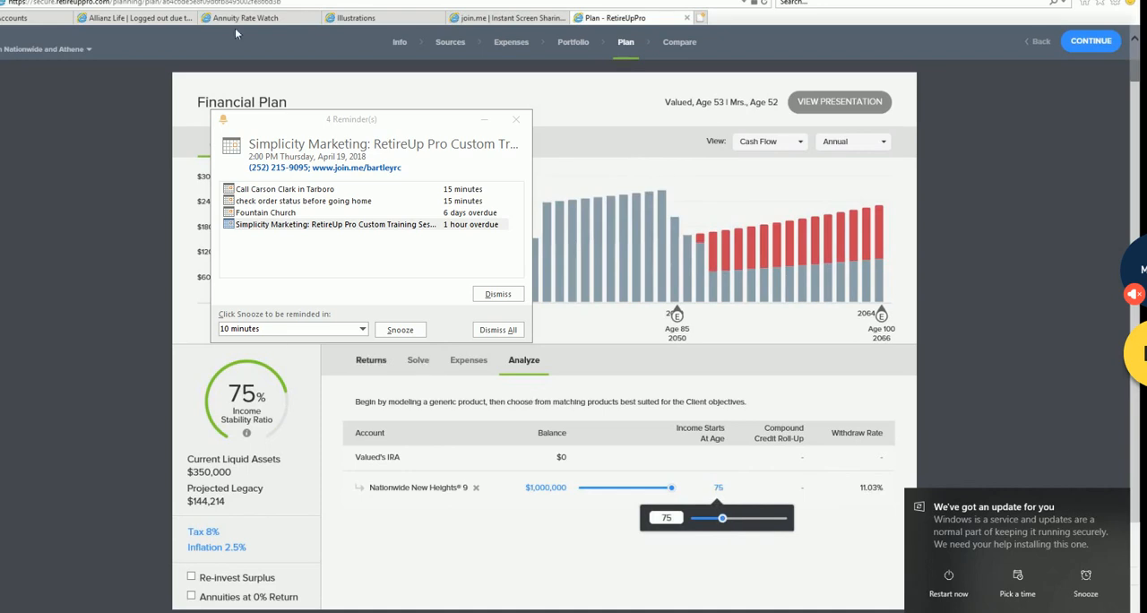
{"action": "left_click", "coordinate": [583, 46]}
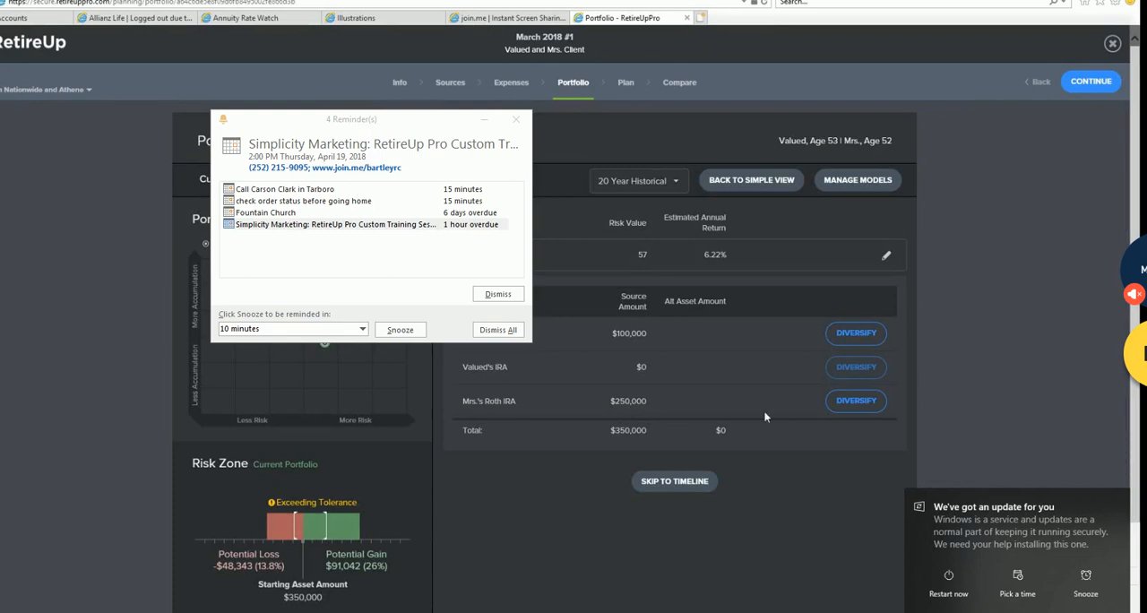
- Diversify Mrs.'s Roth IRA by selecting the Athene BCA Elevate® 12 product and one of its index strategies
{"action": "left_click", "coordinate": [857, 404]}
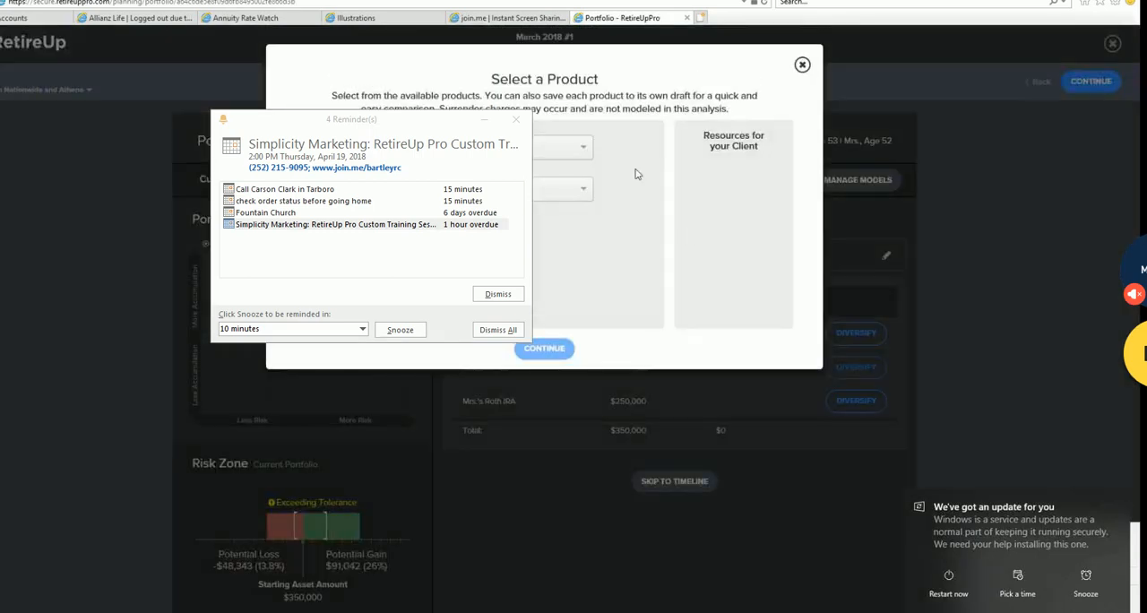
{"action": "left_click", "coordinate": [588, 193]}
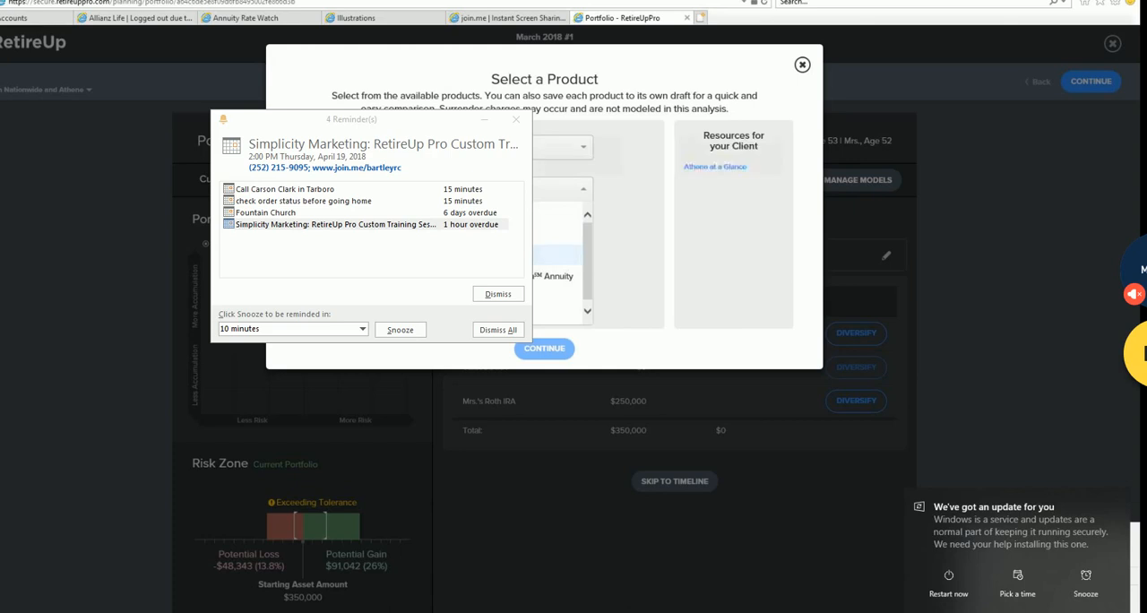
{"action": "left_click", "coordinate": [560, 255]}
{"action": "left_click", "coordinate": [585, 235]}
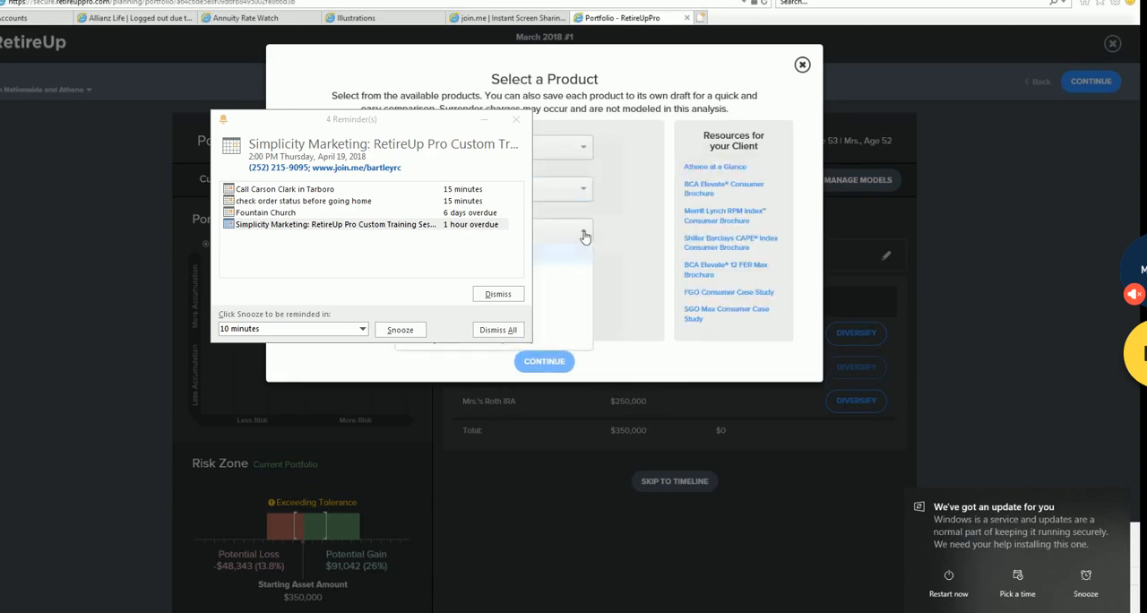
{"action": "left_click", "coordinate": [556, 298]}
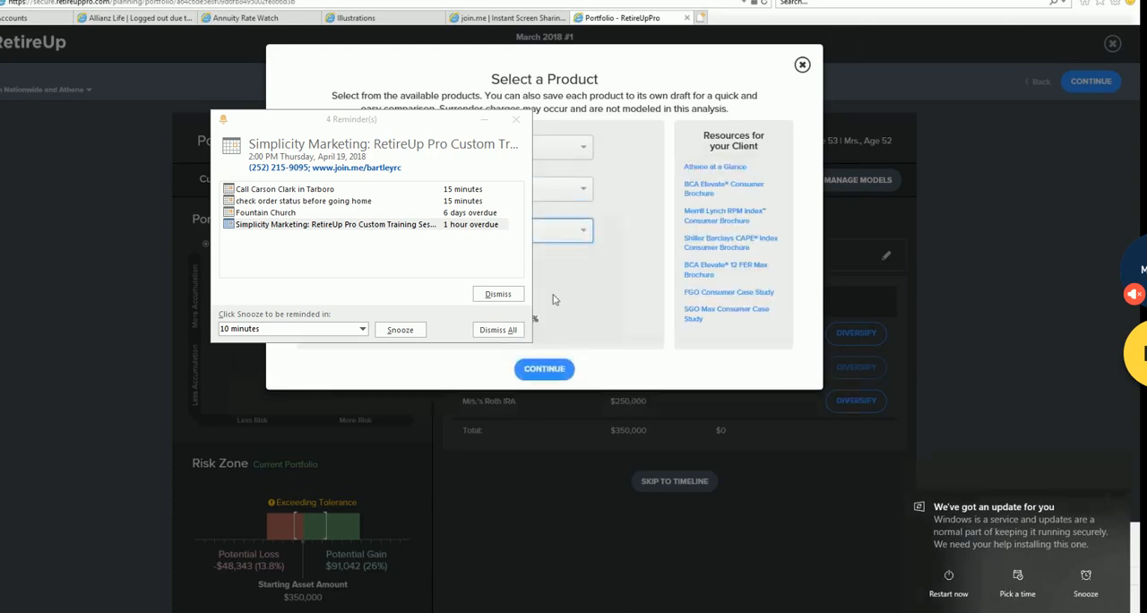
{"action": "left_click", "coordinate": [583, 232]}
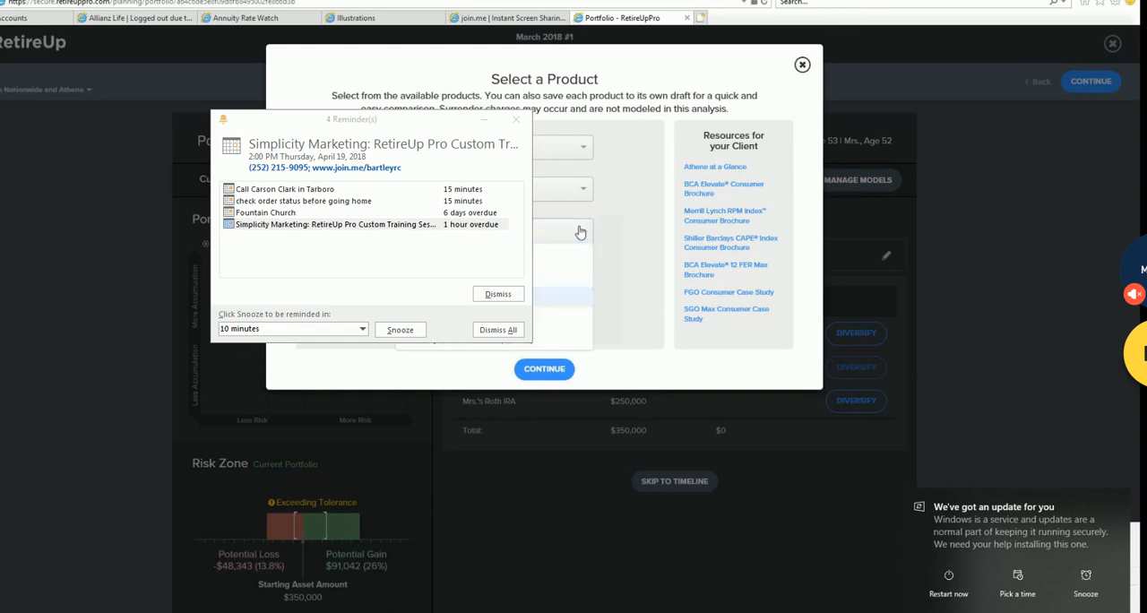
{"action": "key", "text": "Down"}
{"action": "key", "text": "Down"}
{"action": "key", "text": "Down"}
{"action": "left_click", "coordinate": [536, 319]}
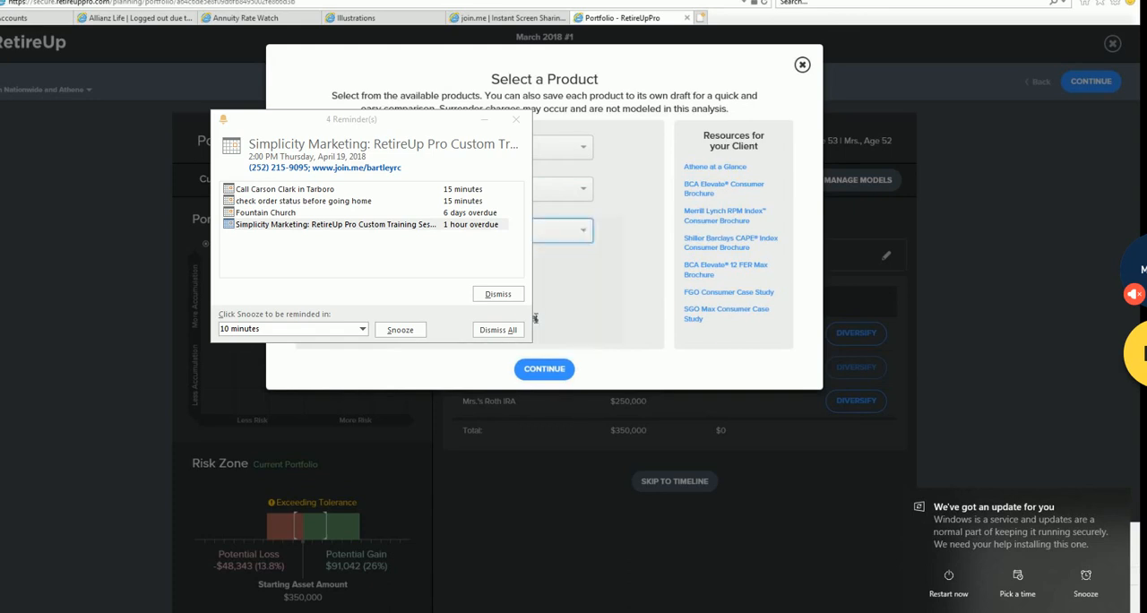
{"action": "left_click", "coordinate": [545, 375]}
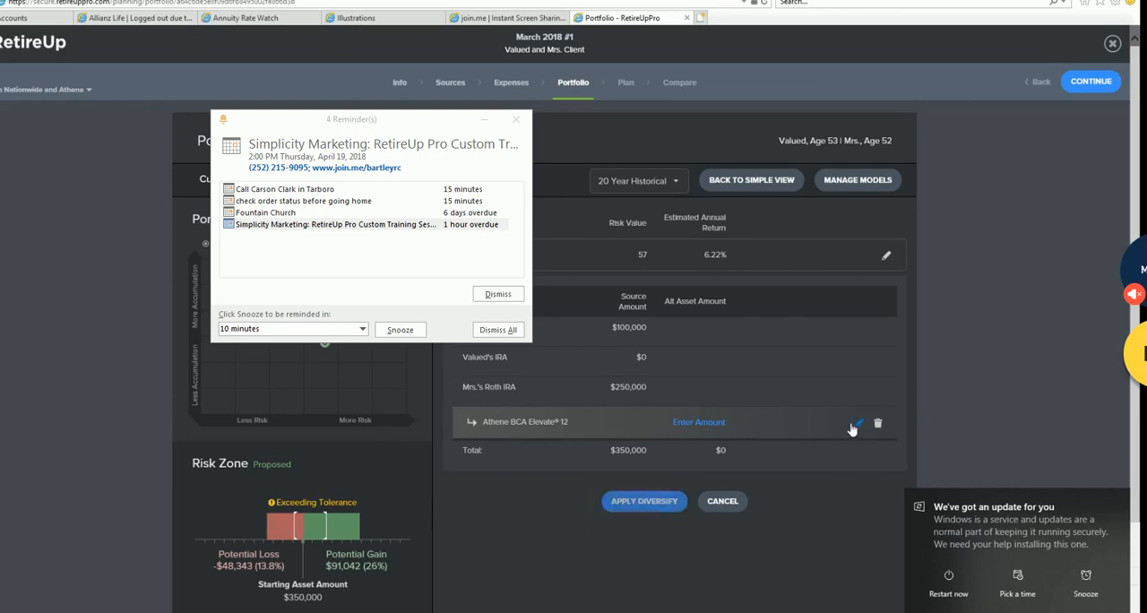
- Allocate $205,000 of Mrs.'s Roth IRA to Athene BCA Elevate® 12 and apply the diversification to this draft
{"action": "left_click", "coordinate": [699, 422]}
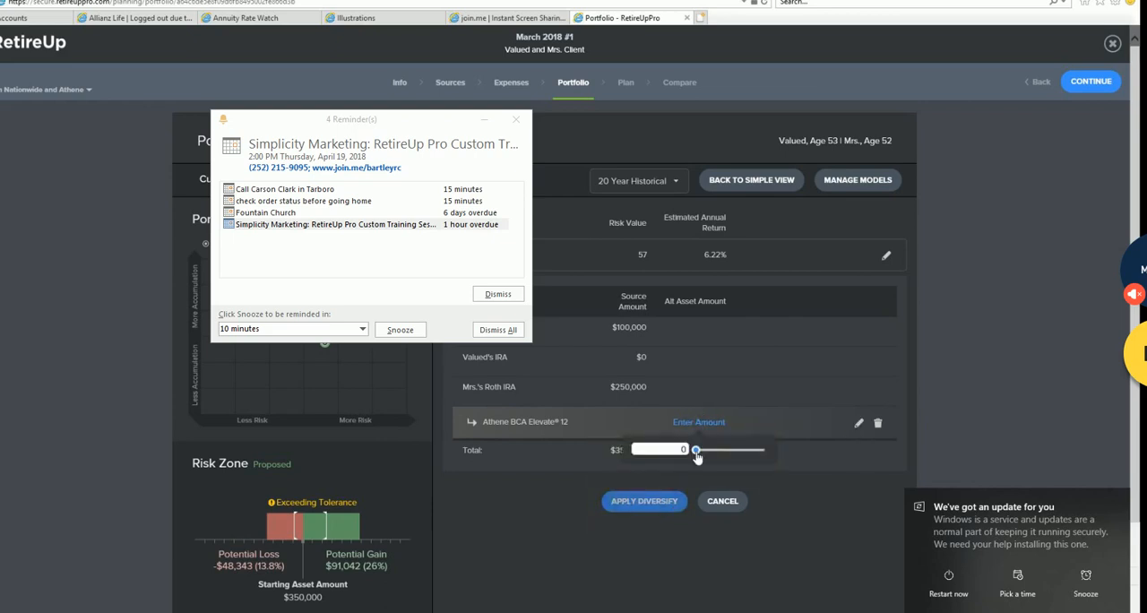
{"action": "left_click_drag", "start_coordinate": [696, 453], "coordinate": [753, 460]}
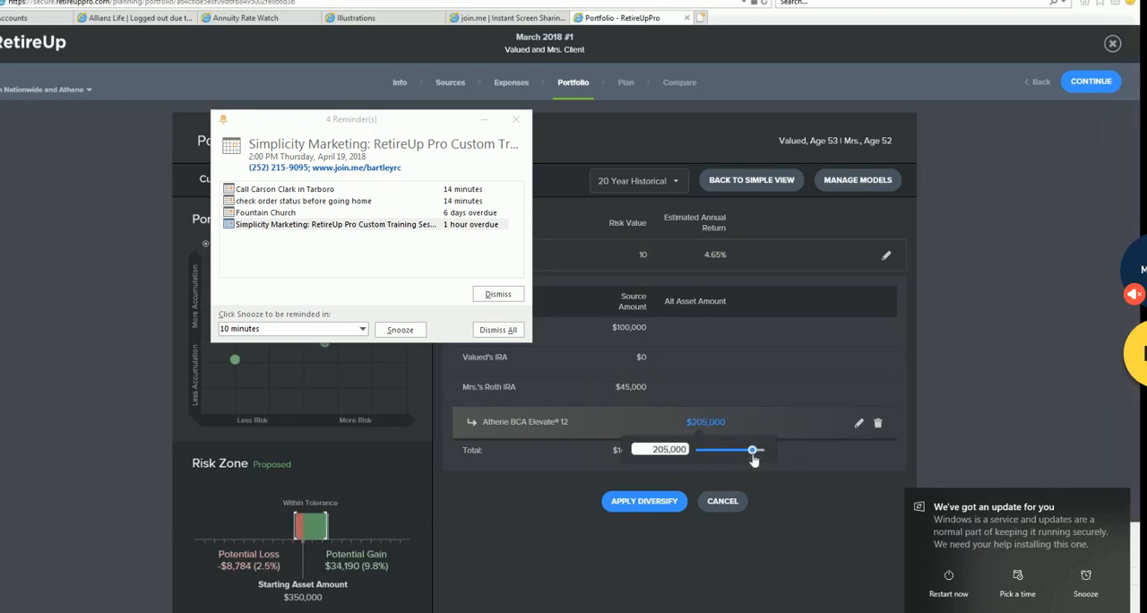
{"action": "left_click", "coordinate": [652, 504]}
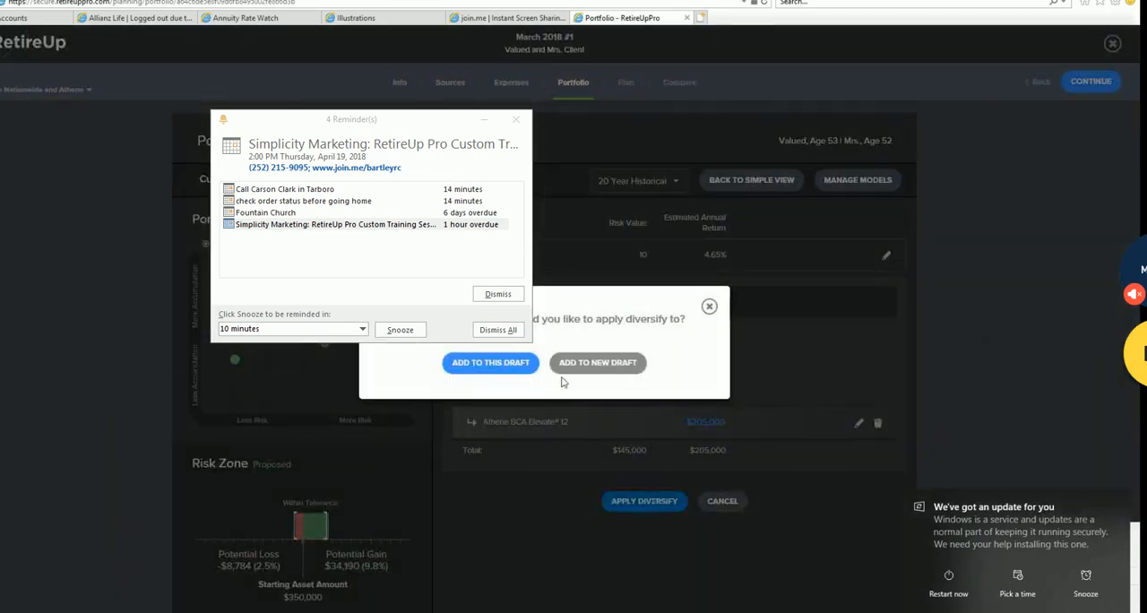
{"action": "left_click", "coordinate": [519, 362]}
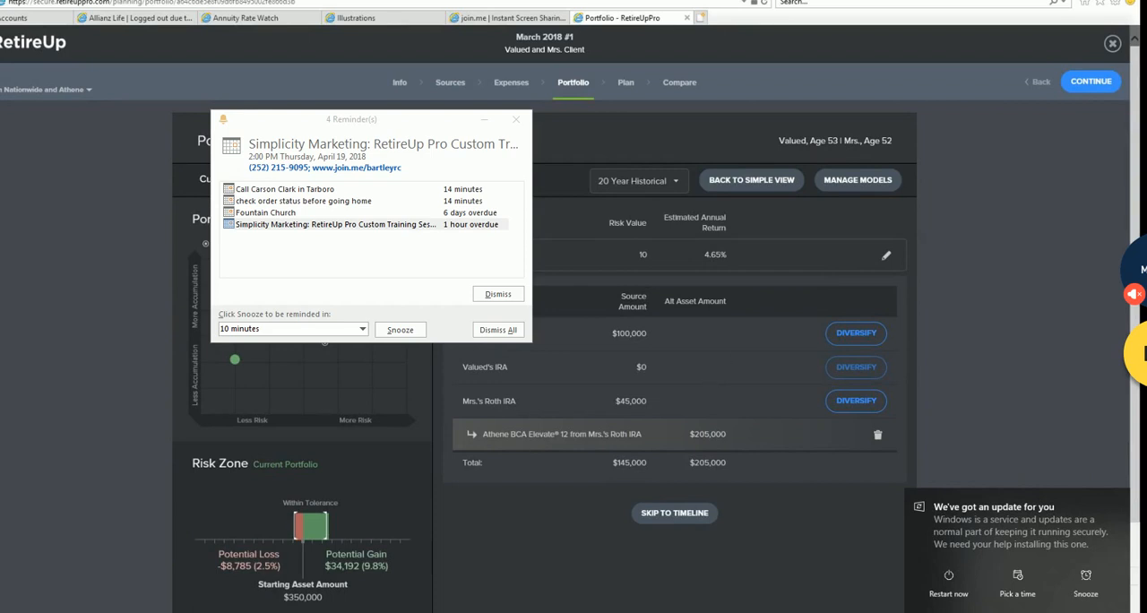
- Switch to the After with Nationwide New Heights® 9 draft and review its portfolio risk
{"action": "left_click", "coordinate": [88, 93]}
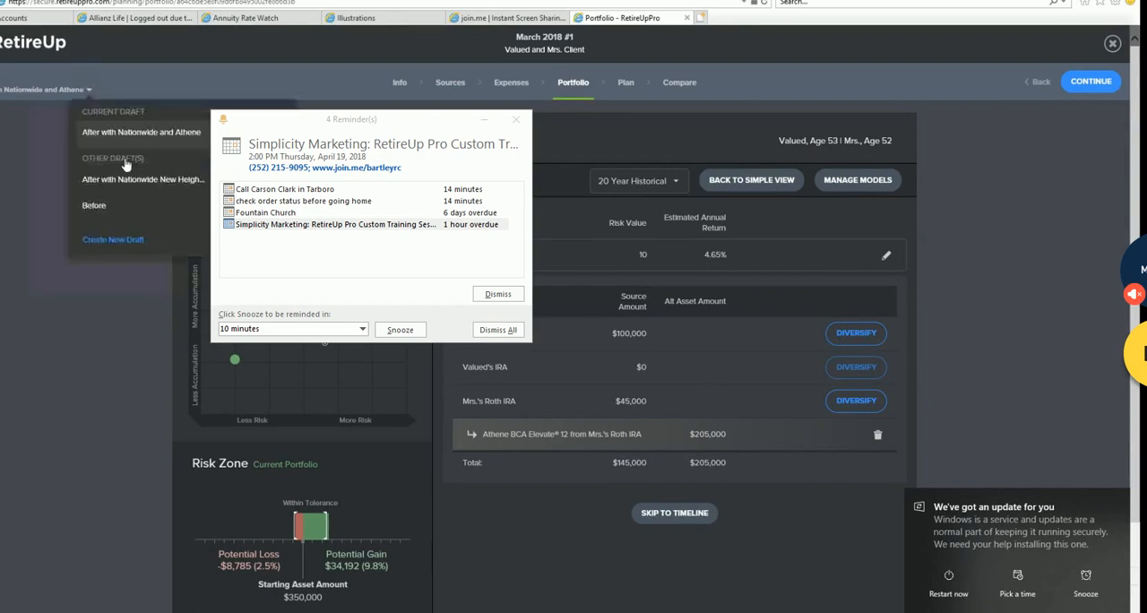
{"action": "left_click", "coordinate": [169, 182]}
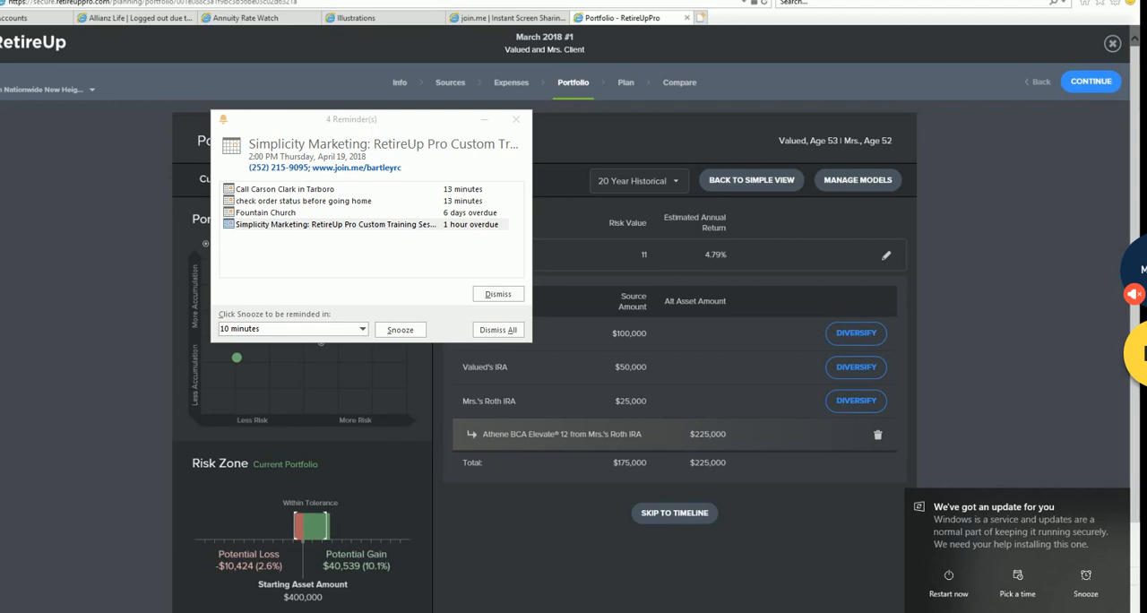
{"action": "mouse_move", "coordinate": [126, 612]}
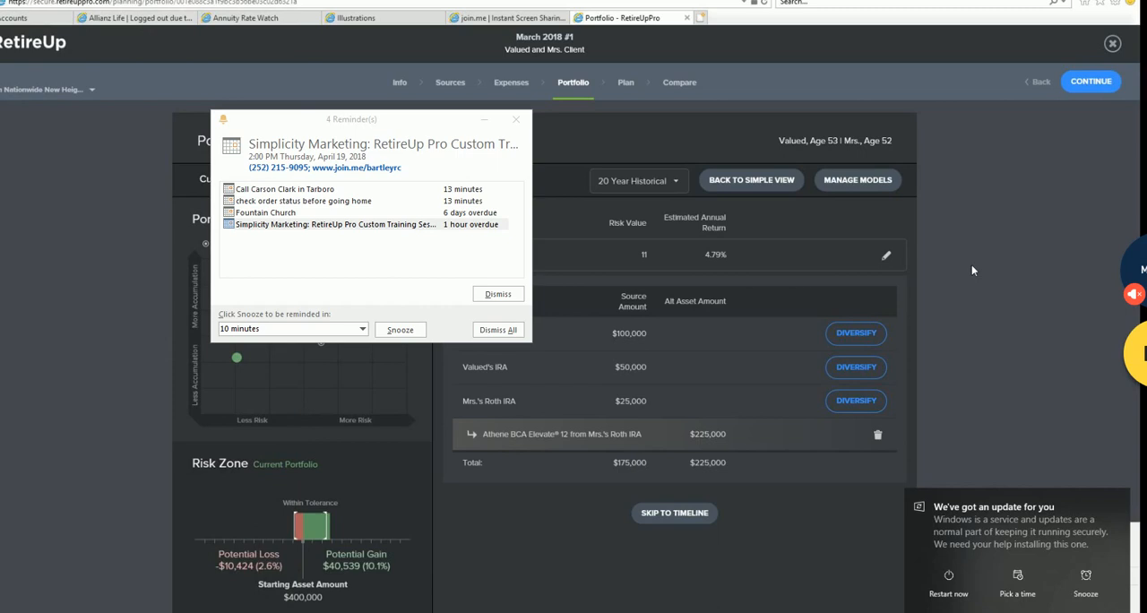
- Review this draft's financial plan and its comparison with the other draft, and return to the plan's cash flow timeline
{"action": "left_click", "coordinate": [626, 82]}
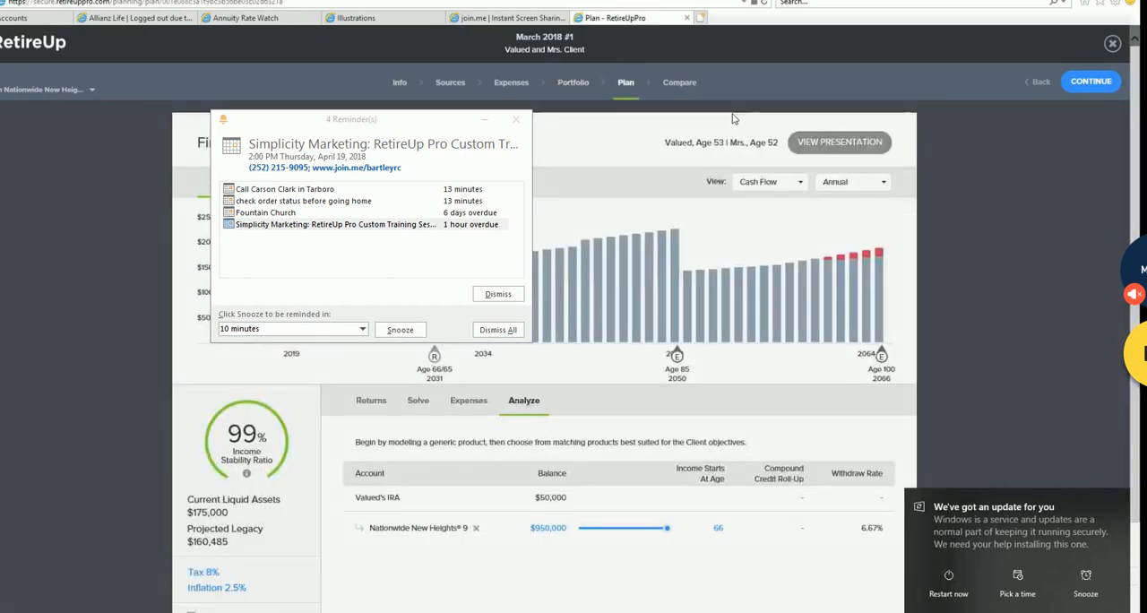
{"action": "left_click", "coordinate": [672, 82]}
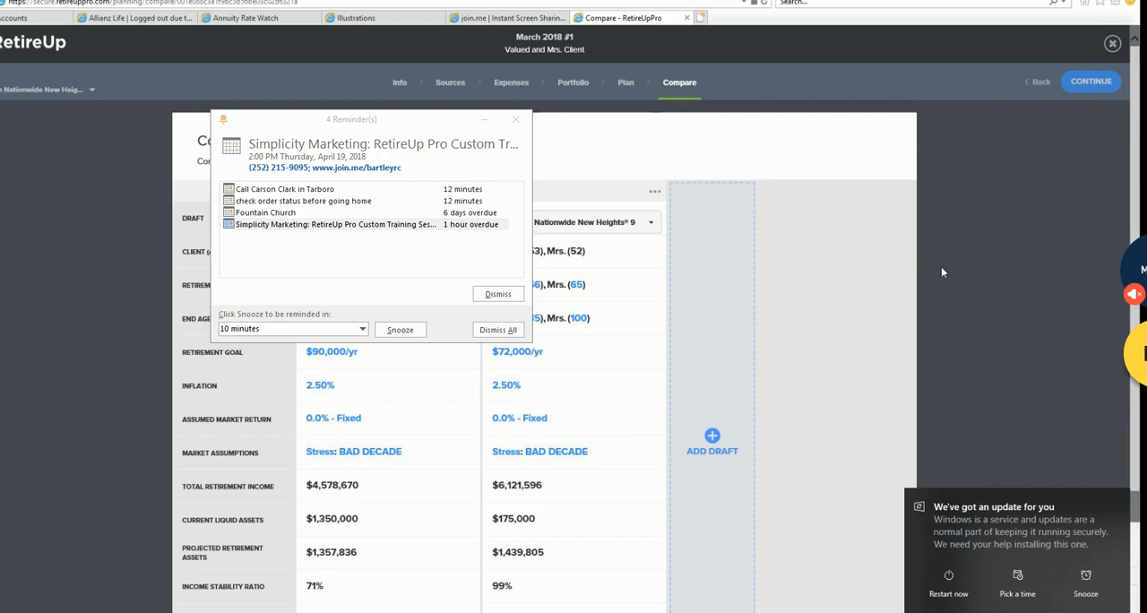
{"action": "left_click", "coordinate": [624, 86]}
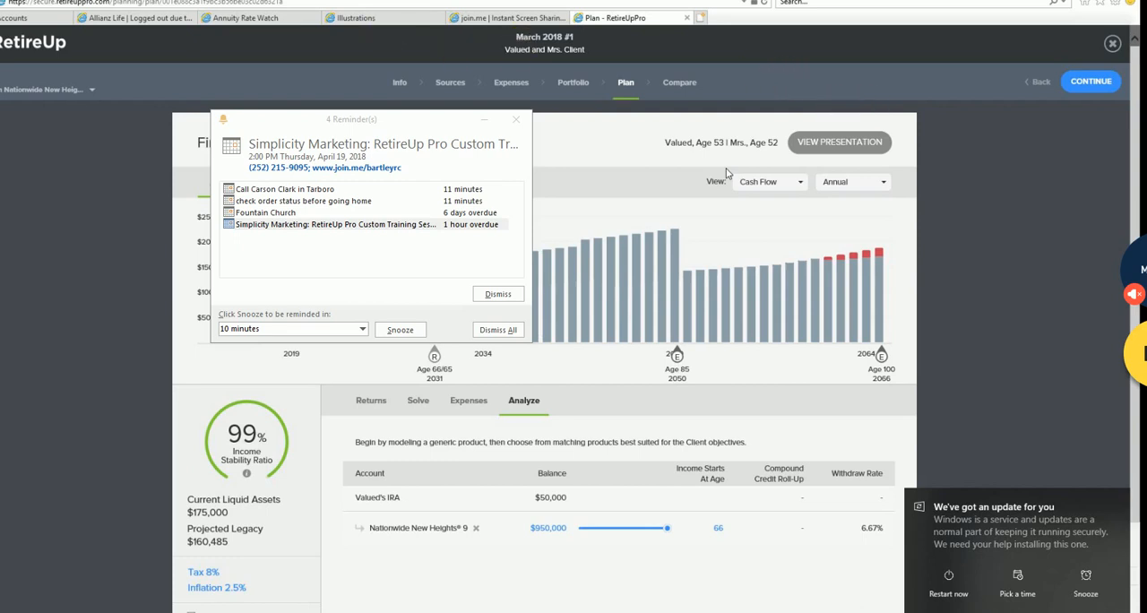
{"action": "left_click", "coordinate": [727, 173]}
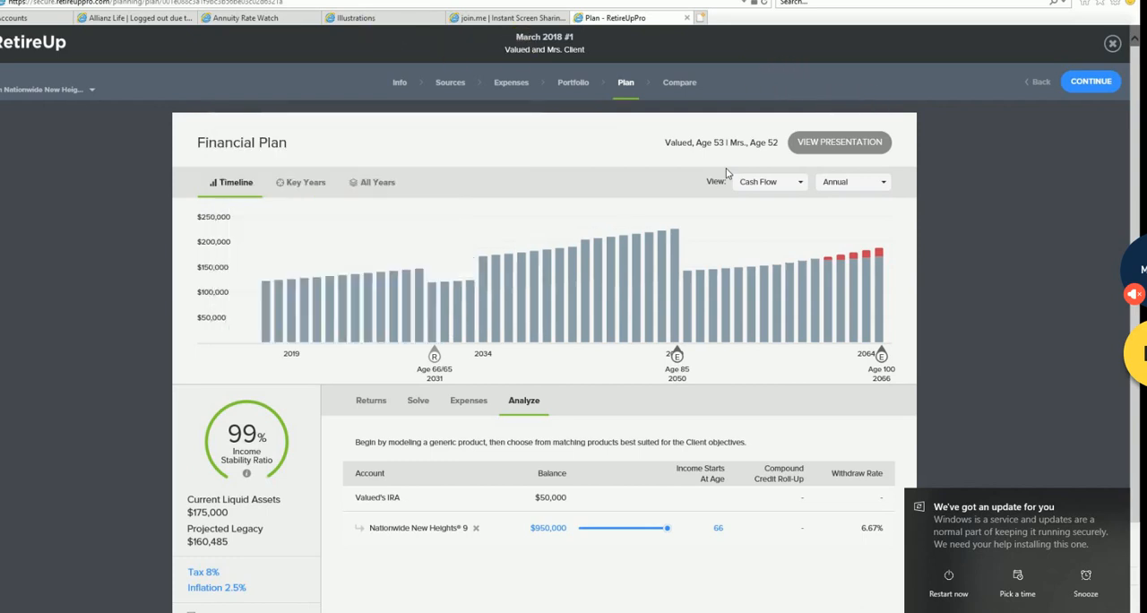